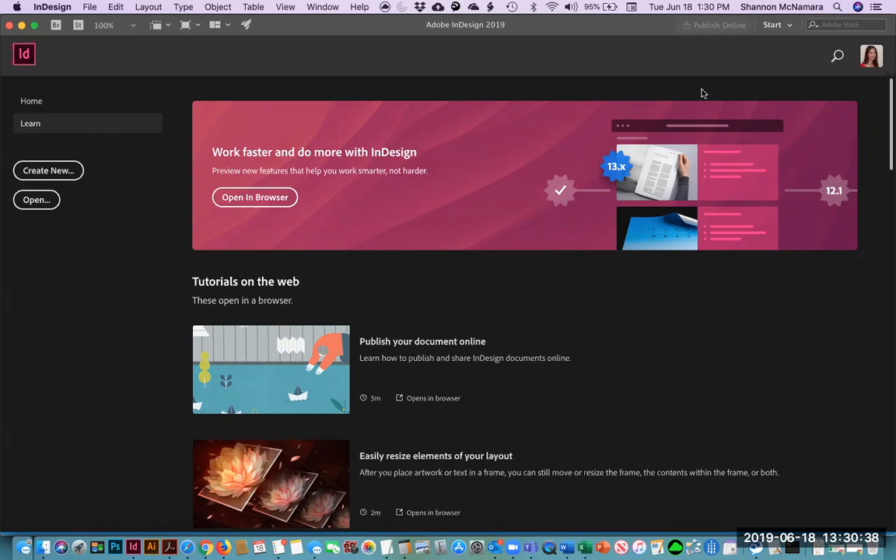
- Create a new two-page 8.5 x 11 in document and divide the page into 2 columns with a 0.5 in gutter
{"action": "left_click", "coordinate": [47, 170]}
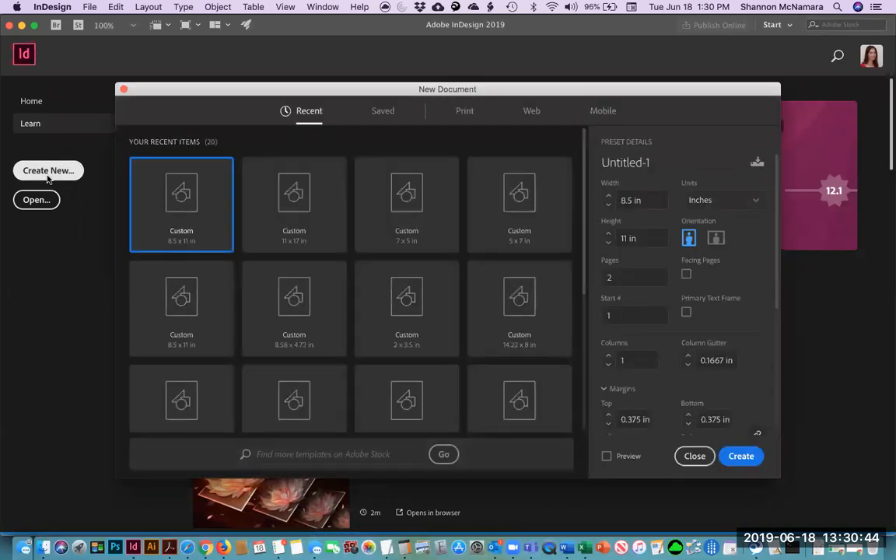
{"action": "left_click", "coordinate": [740, 457]}
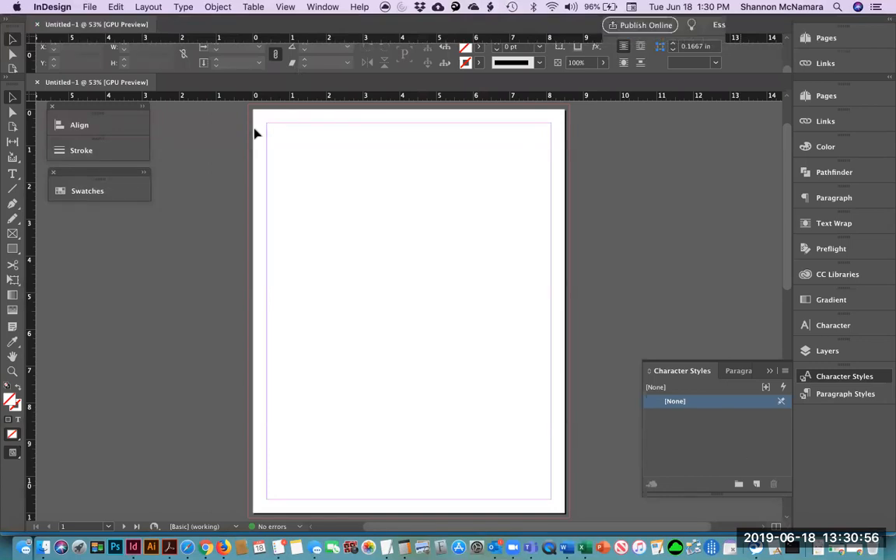
{"action": "left_click", "coordinate": [139, 6]}
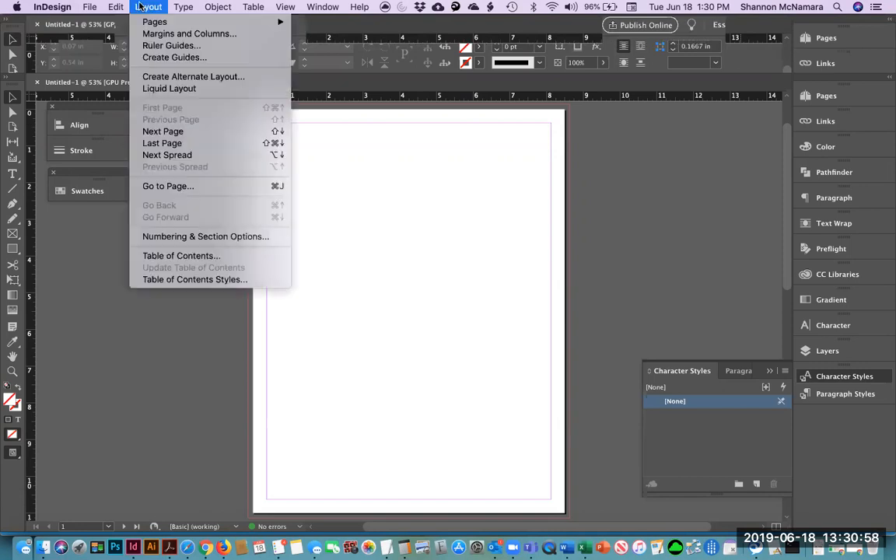
{"action": "left_click", "coordinate": [156, 33]}
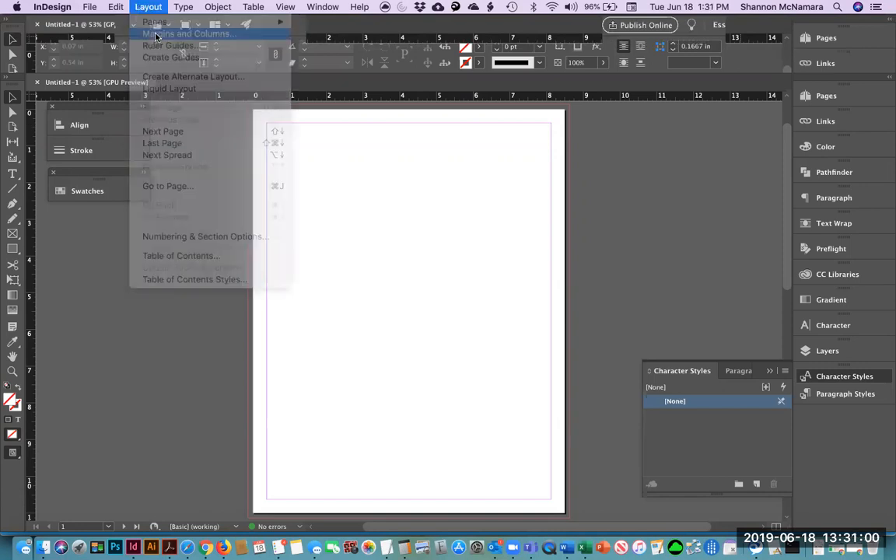
{"action": "double_click", "coordinate": [565, 263]}
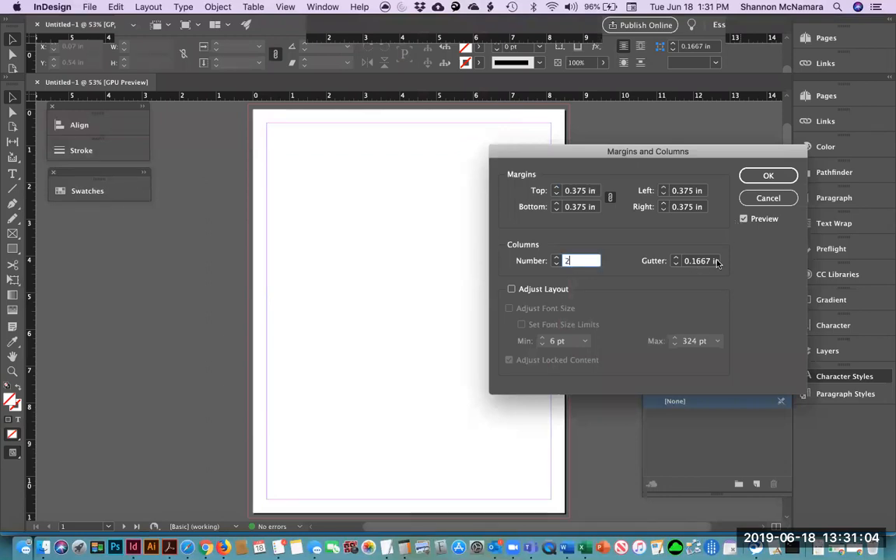
{"action": "key", "text": "Tab"}
{"action": "type", "text": "0.5"}
{"action": "key", "text": "shift+Tab"}
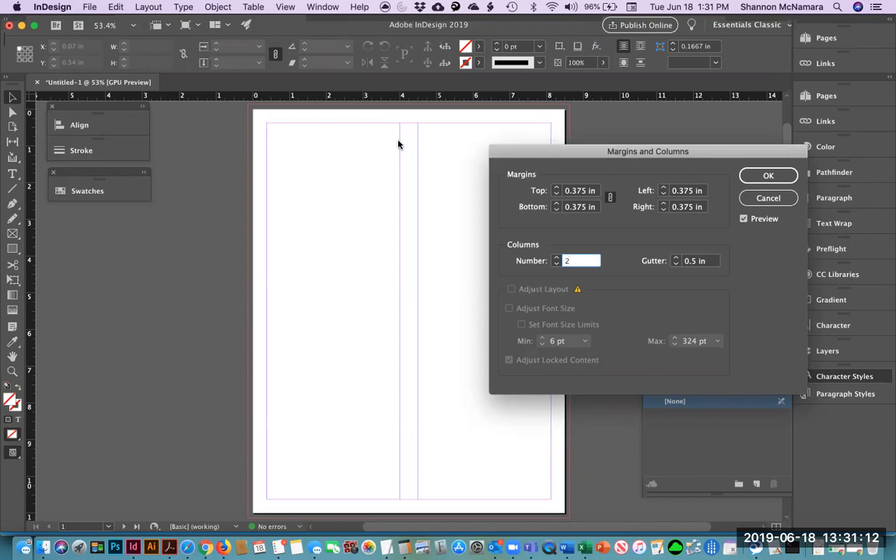
{"action": "left_click", "coordinate": [767, 175]}
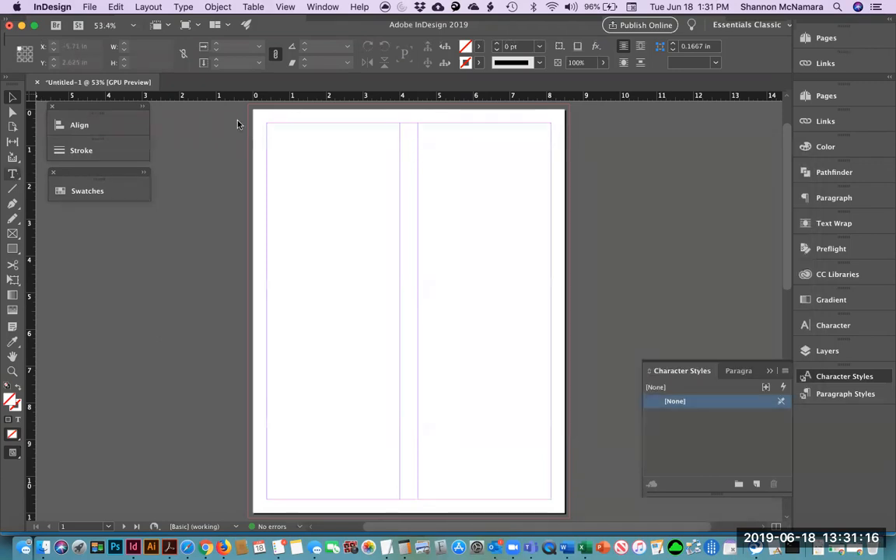
- Create a text frame filling the first column of the page, deselect it, and return to the Type tool
{"action": "key", "text": "t"}
{"action": "left_click_drag", "start_coordinate": [268, 124], "coordinate": [398, 498]}
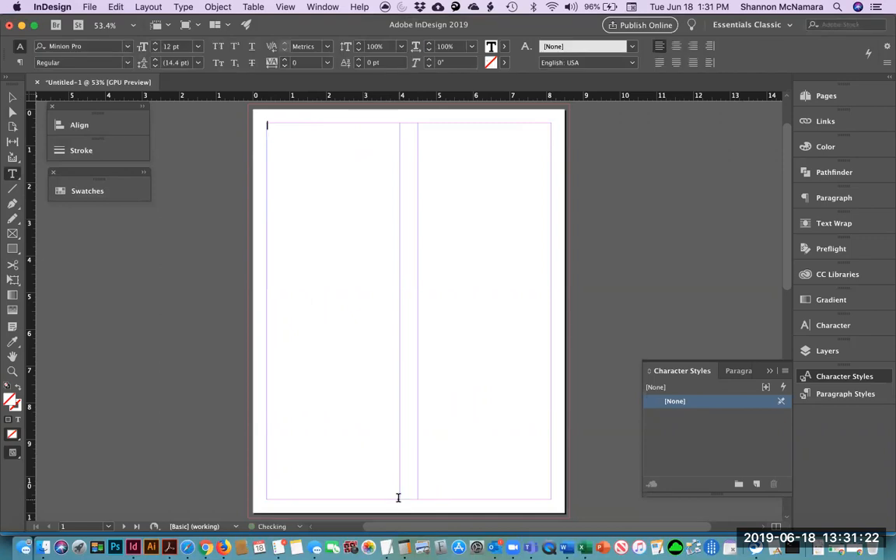
{"action": "left_click", "coordinate": [13, 97]}
{"action": "left_click", "coordinate": [196, 320]}
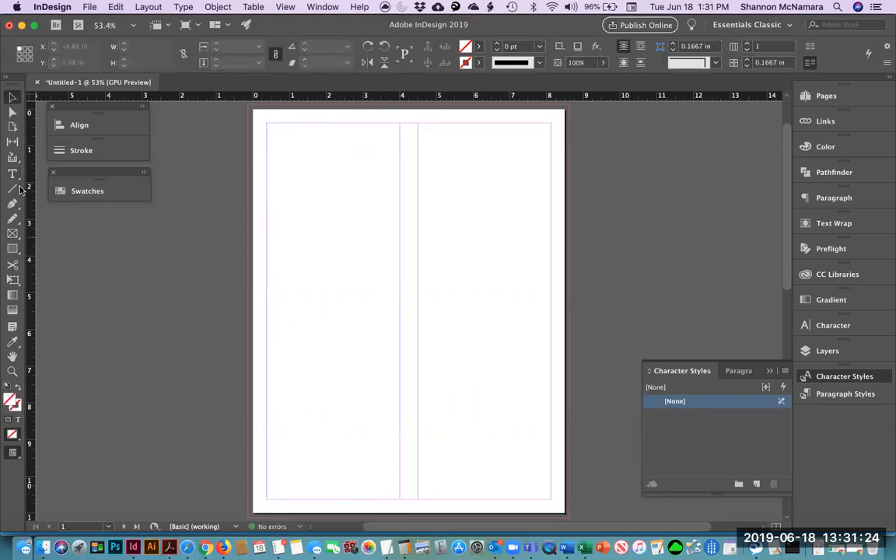
{"action": "left_click", "coordinate": [13, 173]}
{"action": "left_click_drag", "start_coordinate": [430, 146], "coordinate": [552, 498]}
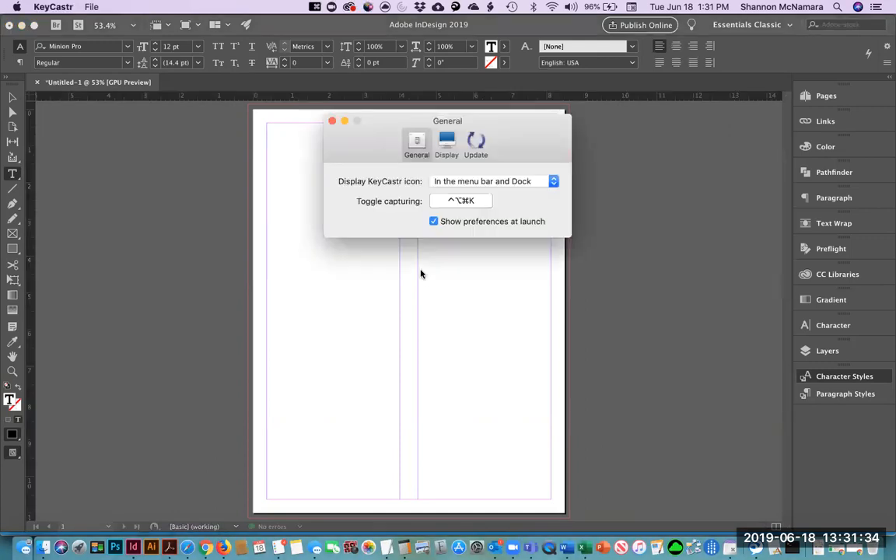
- Turn off "Display only command keys" in KeyCastr's display preferences and minimize the preferences window
{"action": "left_click", "coordinate": [447, 141]}
{"action": "left_click", "coordinate": [424, 375]}
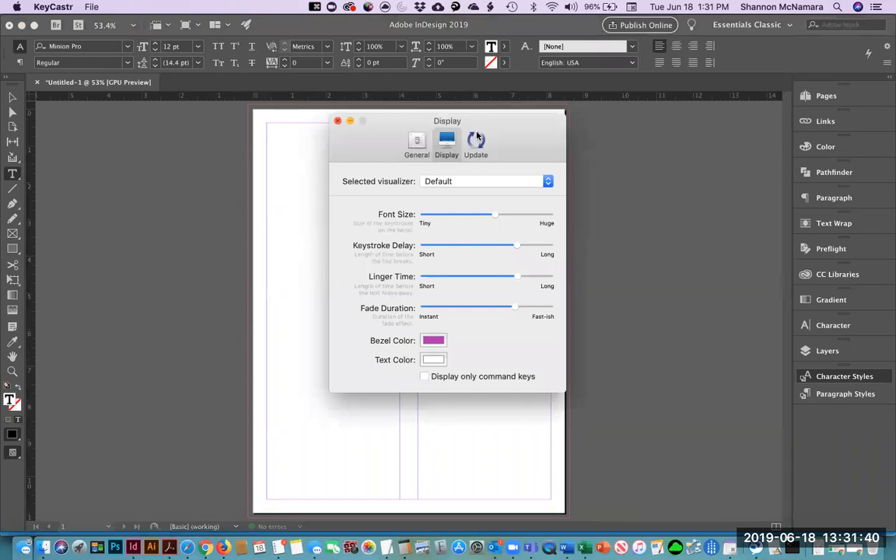
{"action": "left_click", "coordinate": [350, 122]}
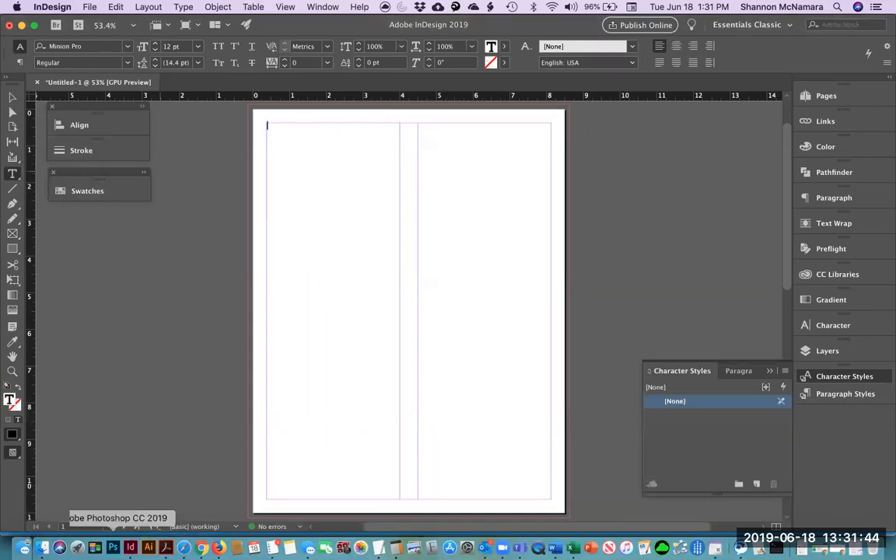
- Switch to Finder and open Wok+RollMenuText.docx from Mod 6-DES105 > DES105 > Restaurant Assets > Wok+Roll
{"action": "left_click", "coordinate": [24, 547]}
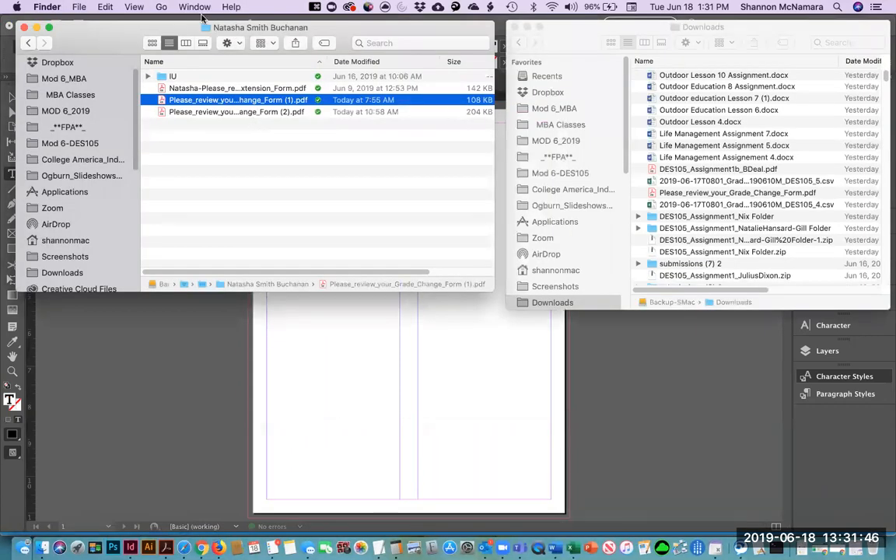
{"action": "left_click", "coordinate": [70, 144]}
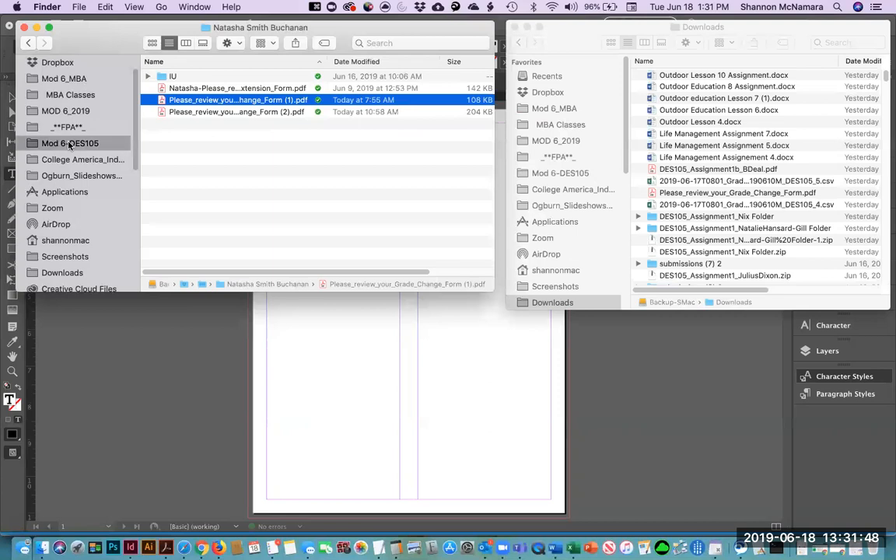
{"action": "double_click", "coordinate": [183, 89]}
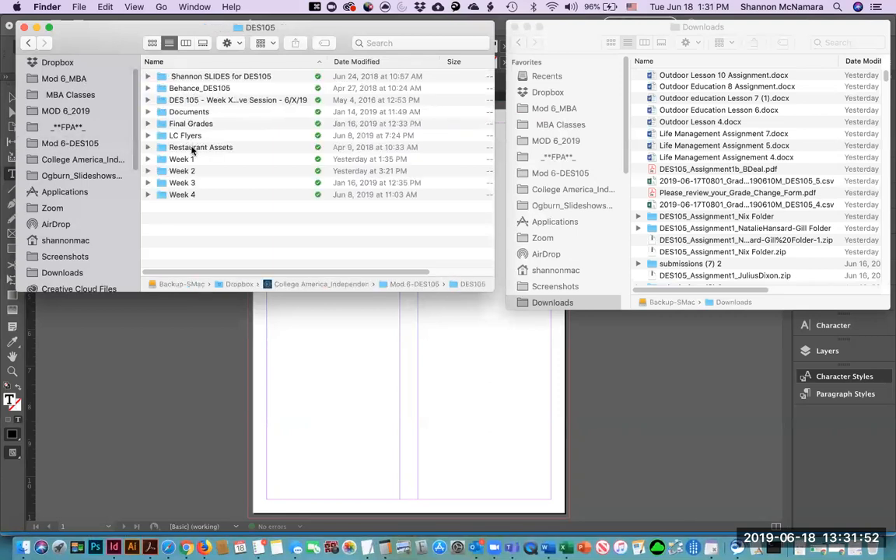
{"action": "double_click", "coordinate": [192, 148]}
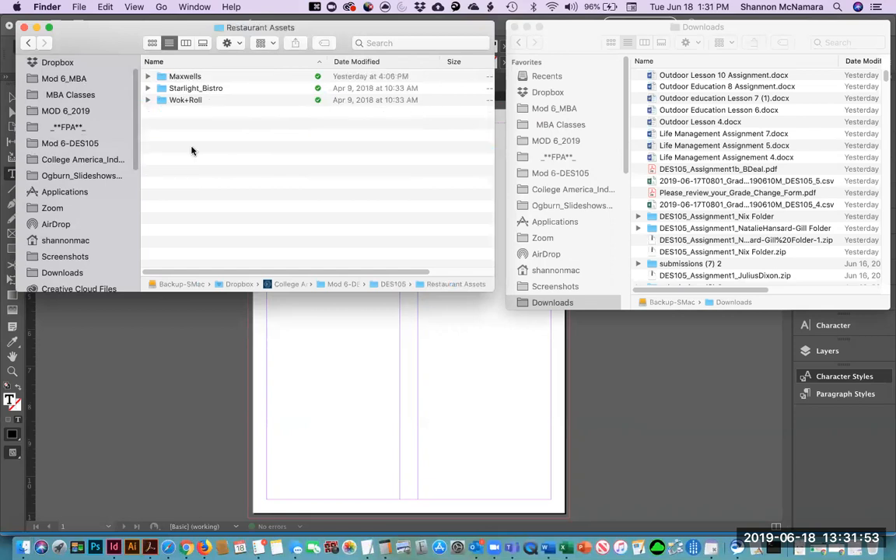
{"action": "left_click", "coordinate": [149, 100]}
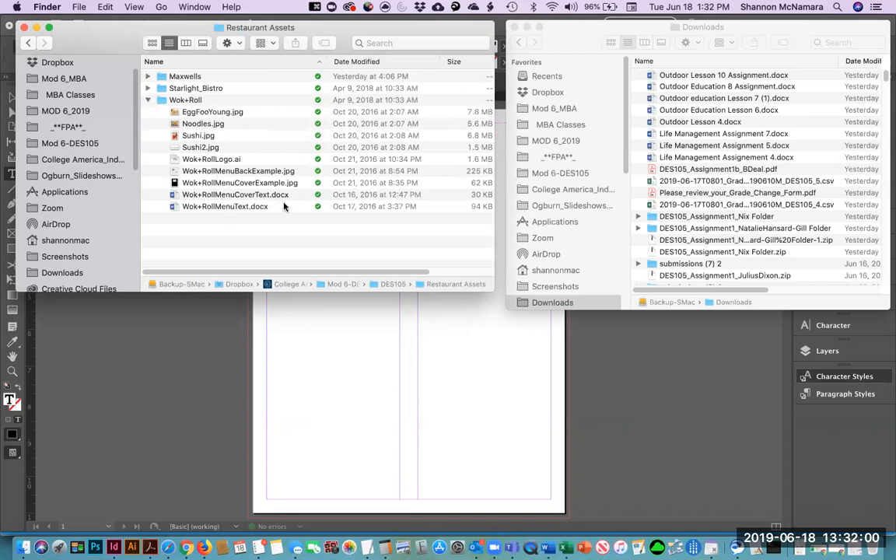
{"action": "double_click", "coordinate": [240, 207]}
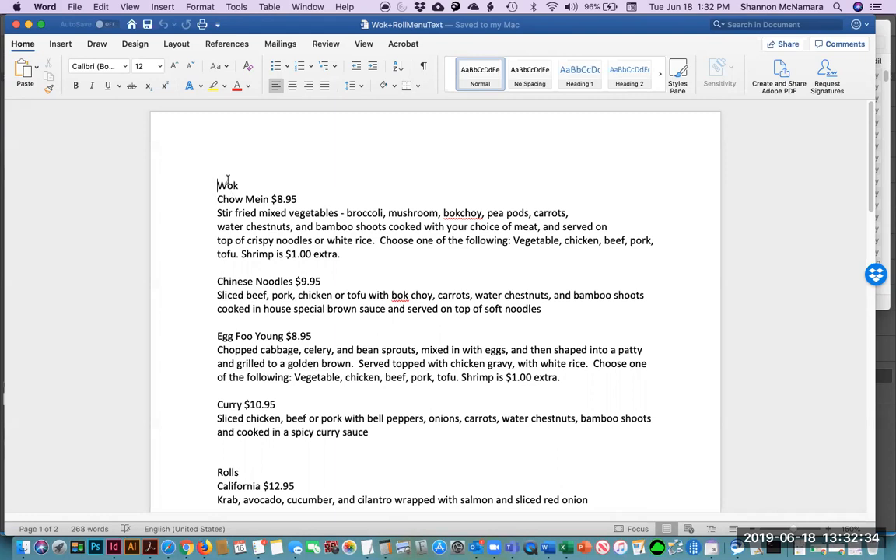
- Apply the Heading 1 style to the "Wok" title and make the Chow Mein name and price line bold
{"action": "double_click", "coordinate": [227, 183]}
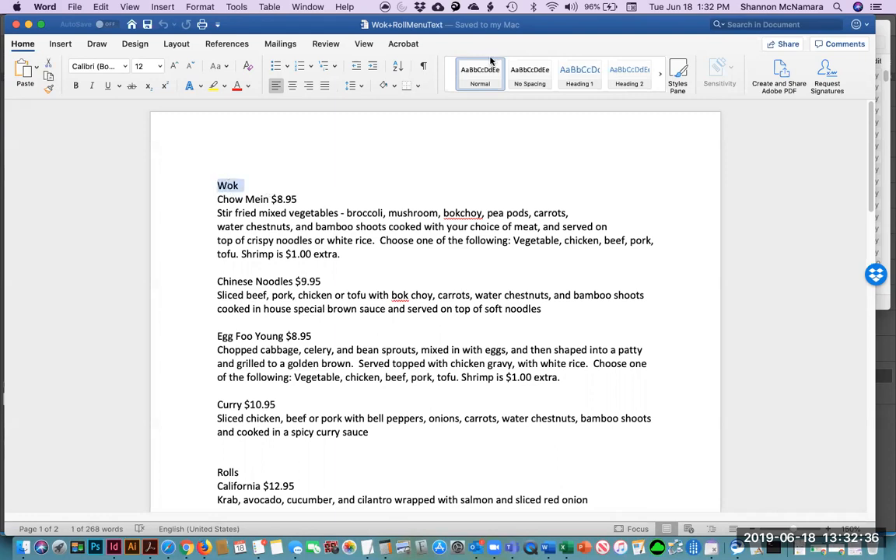
{"action": "left_click", "coordinate": [568, 68]}
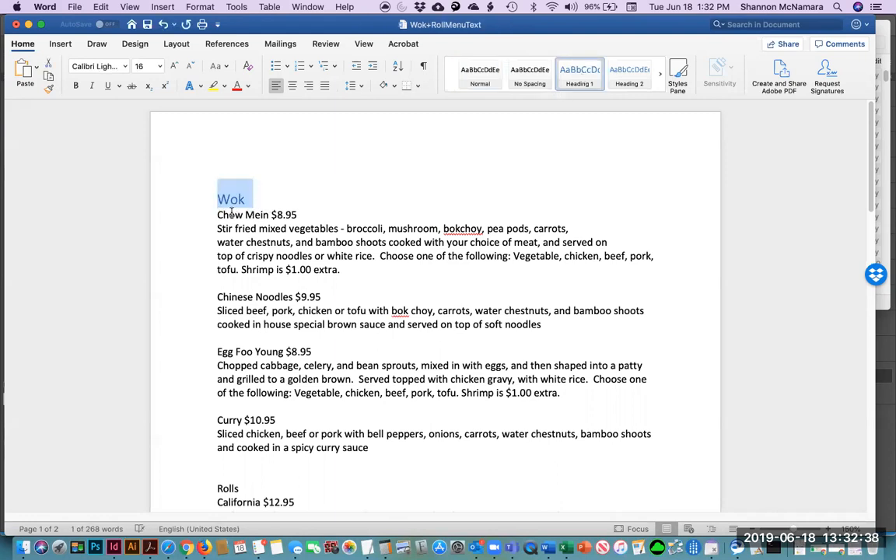
{"action": "left_click", "coordinate": [218, 214]}
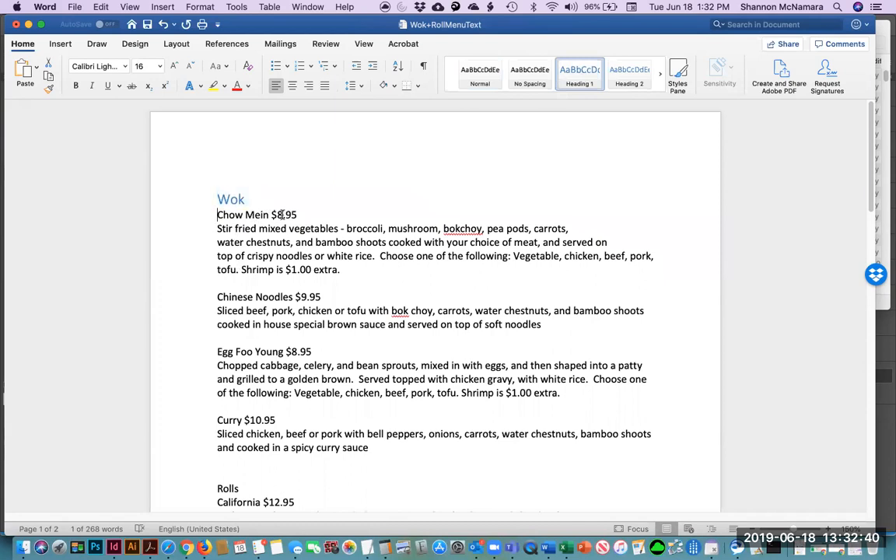
{"action": "triple_click", "coordinate": [282, 214]}
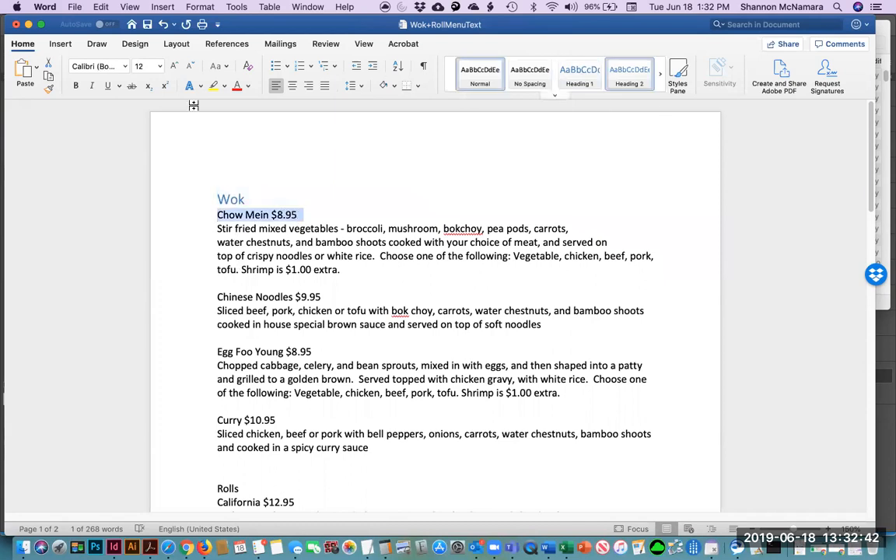
{"action": "left_click", "coordinate": [75, 85]}
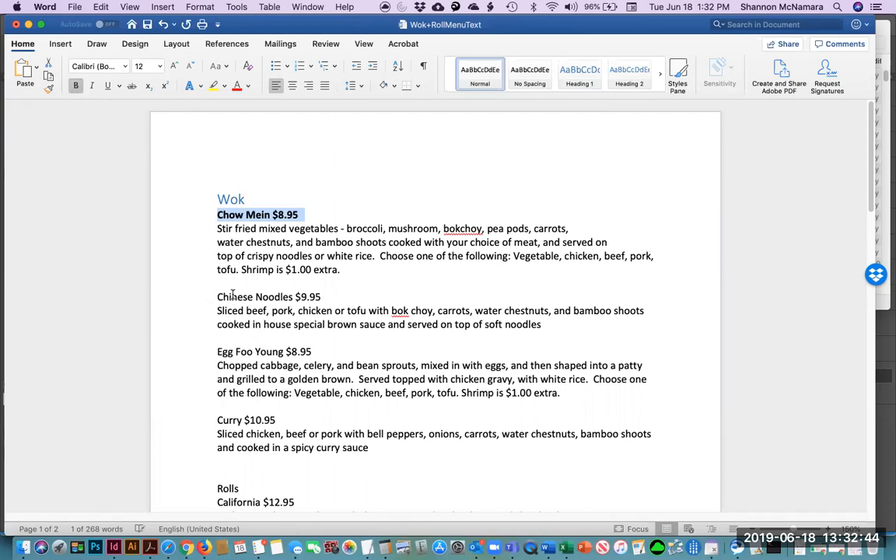
- Make the Chinese Noodles, Egg Foo Young and Curry name and price lines bold
{"action": "left_click_drag", "start_coordinate": [232, 293], "coordinate": [326, 291]}
{"action": "key", "text": "super+b"}
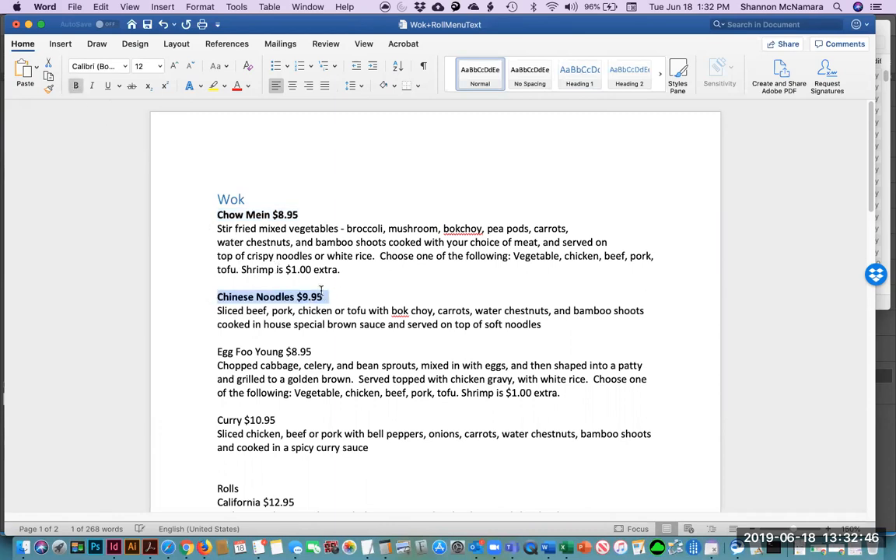
{"action": "scroll", "coordinate": [234, 365], "scroll_direction": "down", "scroll_amount": 1}
{"action": "left_click_drag", "start_coordinate": [219, 333], "coordinate": [312, 333]}
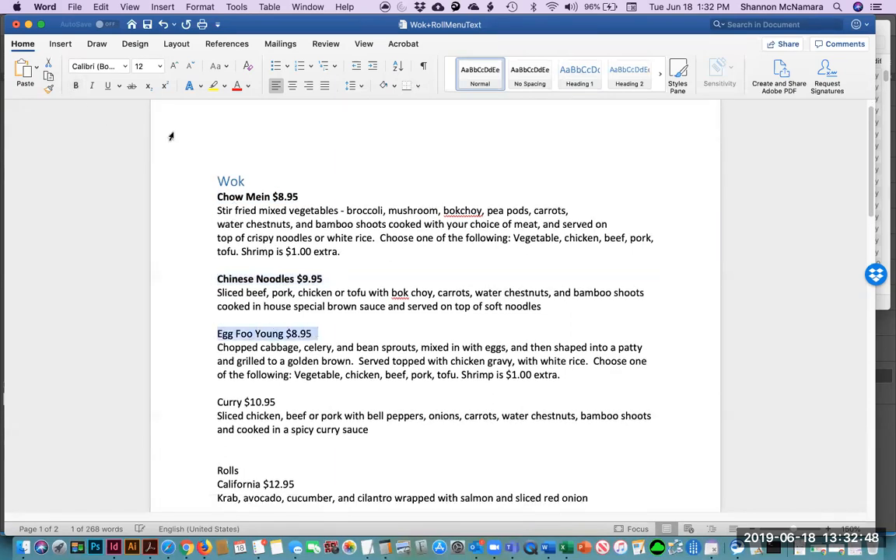
{"action": "left_click", "coordinate": [75, 86]}
{"action": "scroll", "coordinate": [204, 342], "scroll_direction": "down", "scroll_amount": 1}
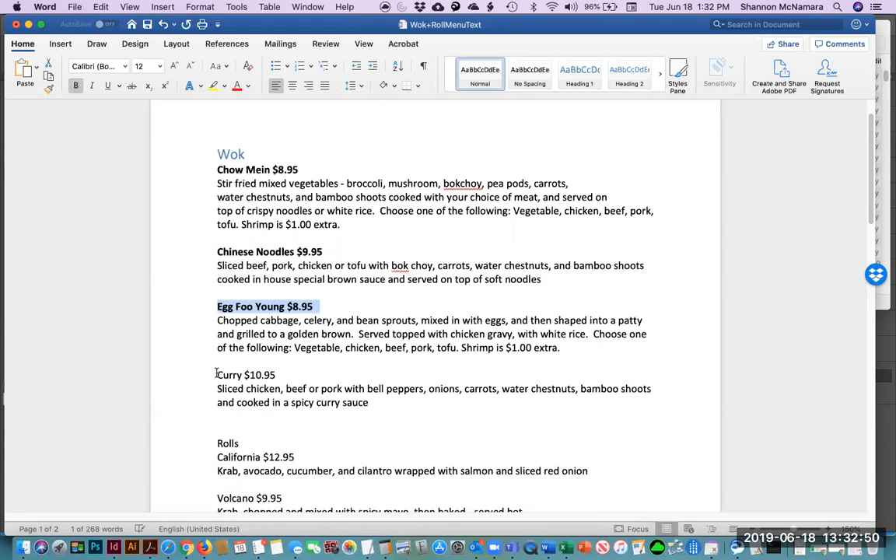
{"action": "left_click_drag", "start_coordinate": [217, 374], "coordinate": [286, 375]}
{"action": "left_click", "coordinate": [75, 86]}
- Apply the Heading 1 style to the "Rolls" section title
{"action": "scroll", "coordinate": [216, 363], "scroll_direction": "down", "scroll_amount": 3}
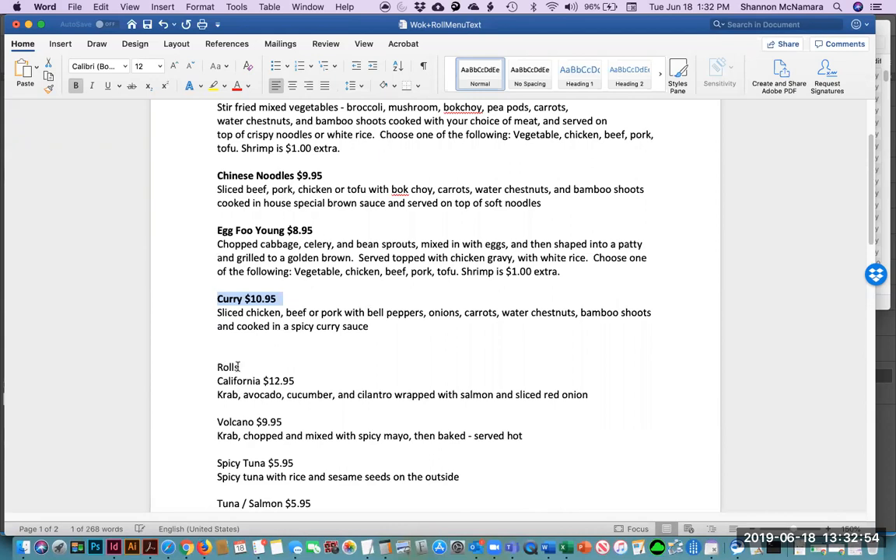
{"action": "left_click_drag", "start_coordinate": [223, 365], "coordinate": [246, 366]}
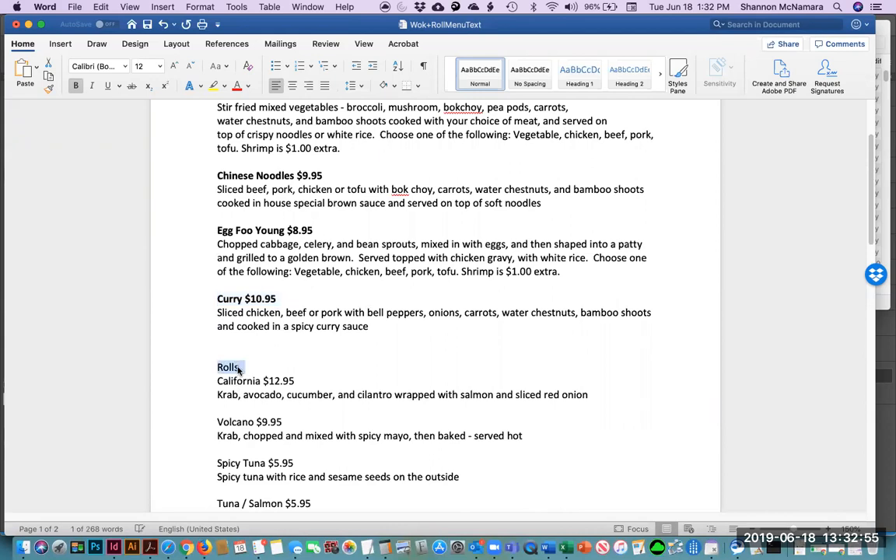
{"action": "left_click", "coordinate": [578, 81]}
- Make the California, Volcano and Spicy Tuna name and price lines bold
{"action": "left_click_drag", "start_coordinate": [217, 395], "coordinate": [300, 396]}
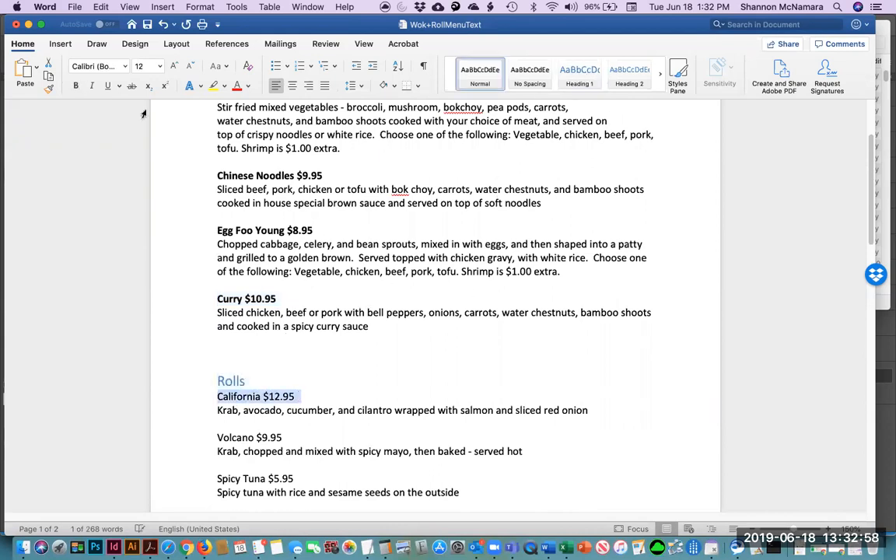
{"action": "left_click", "coordinate": [76, 86]}
{"action": "scroll", "coordinate": [234, 420], "scroll_direction": "down", "scroll_amount": 2}
{"action": "left_click_drag", "start_coordinate": [212, 404], "coordinate": [289, 404]}
{"action": "left_click", "coordinate": [76, 86]}
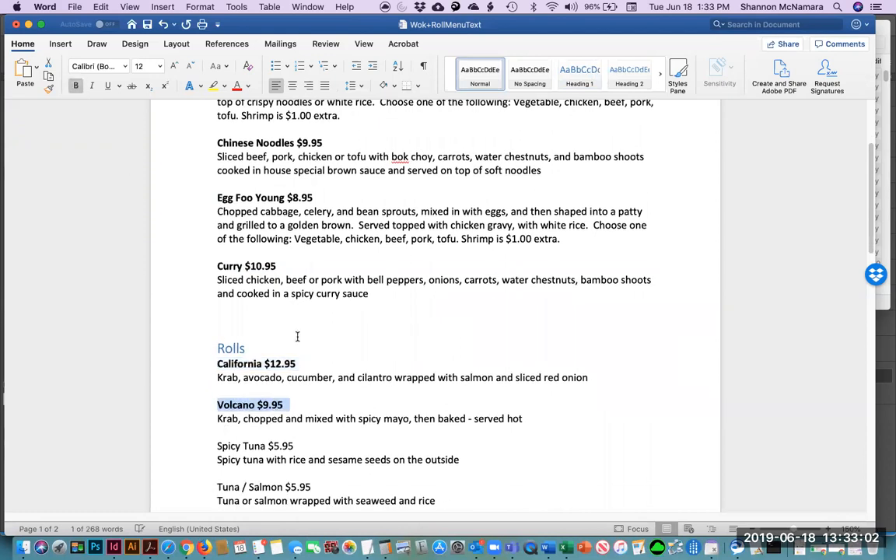
{"action": "scroll", "coordinate": [297, 336], "scroll_direction": "down", "scroll_amount": 2}
{"action": "left_click_drag", "start_coordinate": [210, 412], "coordinate": [294, 412]}
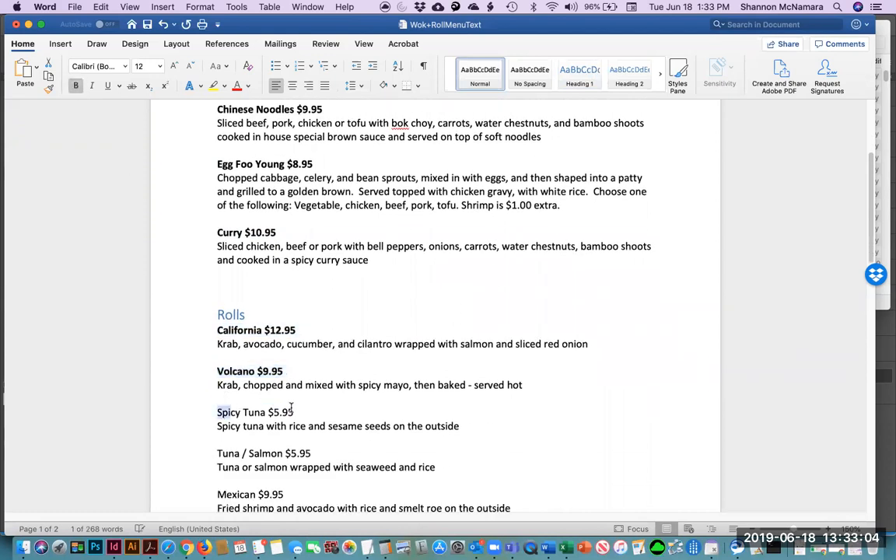
{"action": "left_click", "coordinate": [75, 86]}
- Make the Tuna / Salmon and Mexican name and price lines bold
{"action": "scroll", "coordinate": [238, 428], "scroll_direction": "down", "scroll_amount": 2}
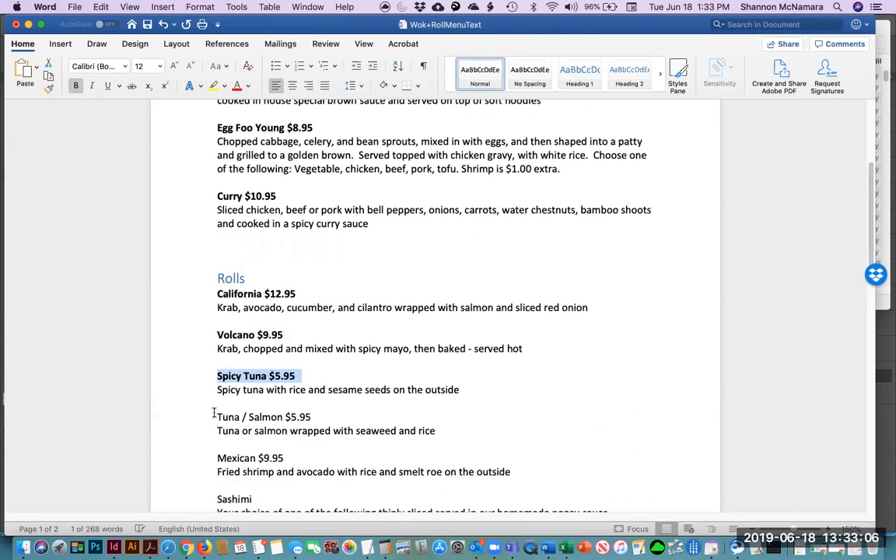
{"action": "left_click_drag", "start_coordinate": [213, 413], "coordinate": [310, 417]}
{"action": "left_click", "coordinate": [75, 85]}
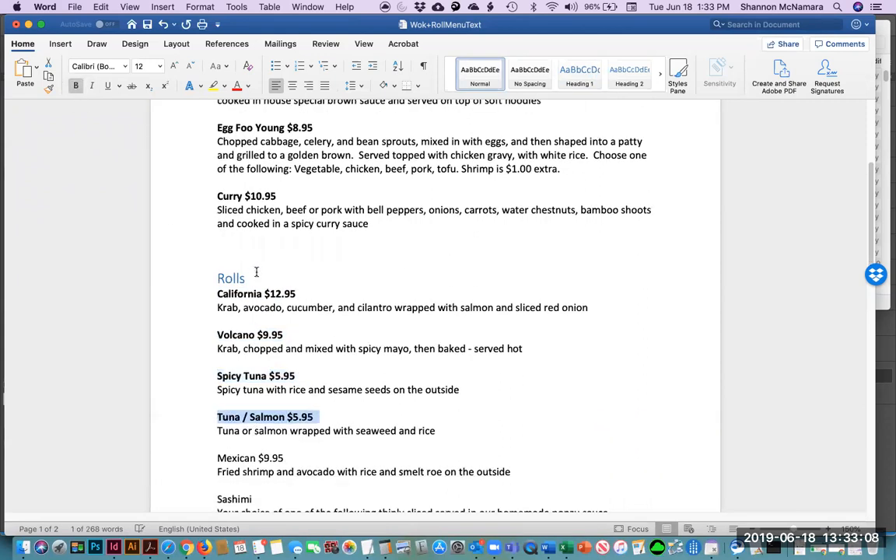
{"action": "scroll", "coordinate": [233, 373], "scroll_direction": "down", "scroll_amount": 3}
{"action": "triple_click", "coordinate": [274, 395]}
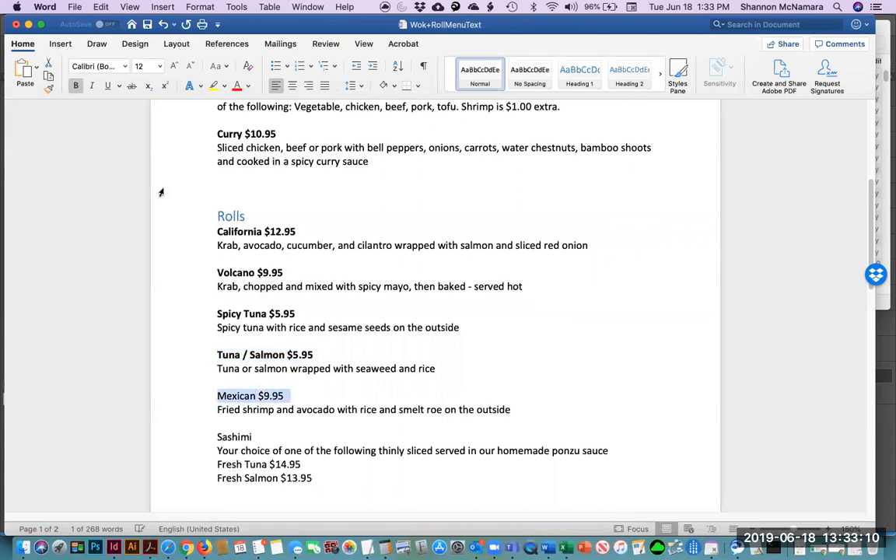
{"action": "key", "text": "super+b"}
- Apply the Heading 1 style to the "Sashimi" section title
{"action": "scroll", "coordinate": [252, 463], "scroll_direction": "down", "scroll_amount": 2}
{"action": "double_click", "coordinate": [234, 405]}
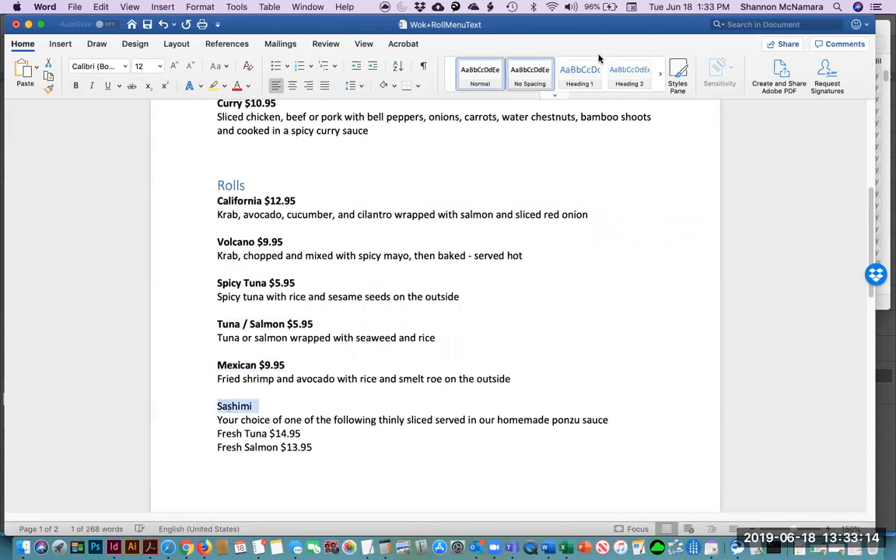
{"action": "left_click", "coordinate": [579, 74]}
- Italicize the "Your choice of one of the following" line under the Sashimi heading
{"action": "scroll", "coordinate": [327, 416], "scroll_direction": "down", "scroll_amount": 3}
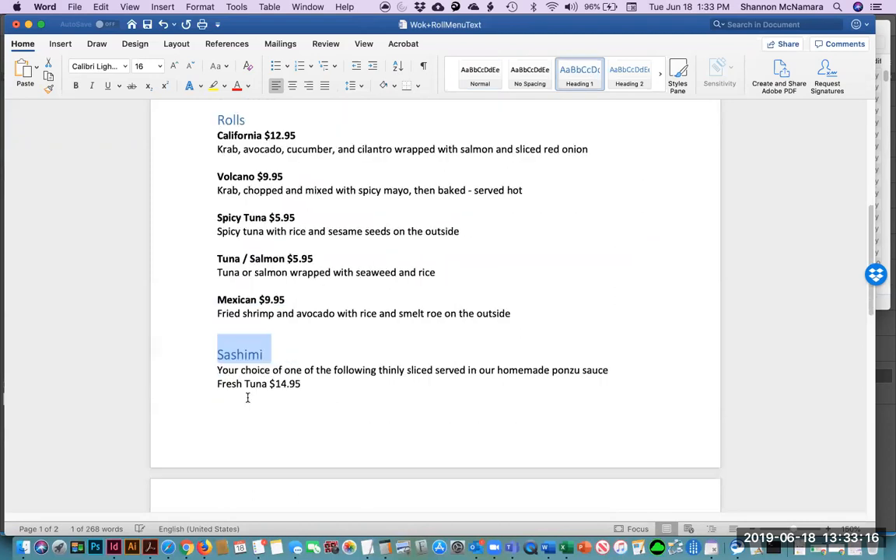
{"action": "left_click_drag", "start_coordinate": [216, 371], "coordinate": [292, 370]}
{"action": "left_click_drag", "start_coordinate": [456, 365], "coordinate": [607, 371]}
{"action": "left_click", "coordinate": [91, 86]}
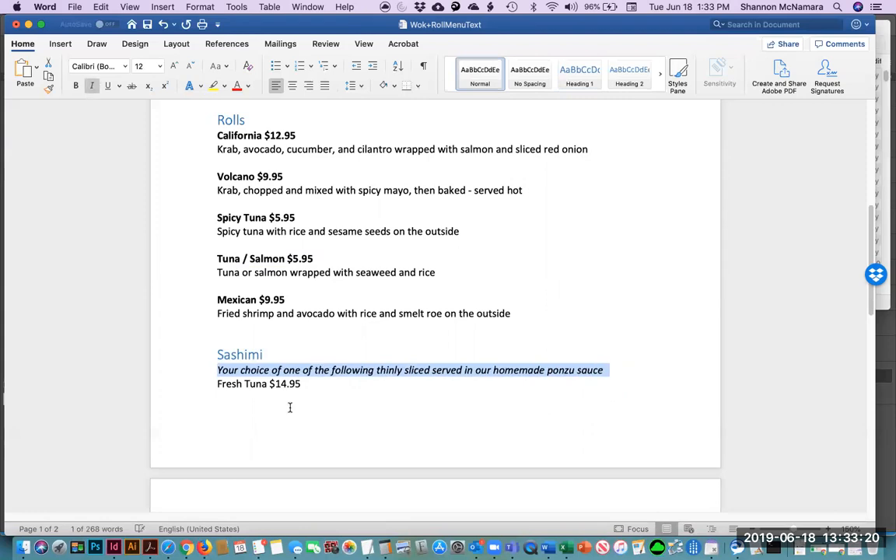
- Make the Fresh Tuna, Fresh Salmon and Yellow Tail name and price lines bold
{"action": "left_click_drag", "start_coordinate": [216, 384], "coordinate": [320, 389]}
{"action": "scroll", "coordinate": [311, 491], "scroll_direction": "down", "scroll_amount": 3}
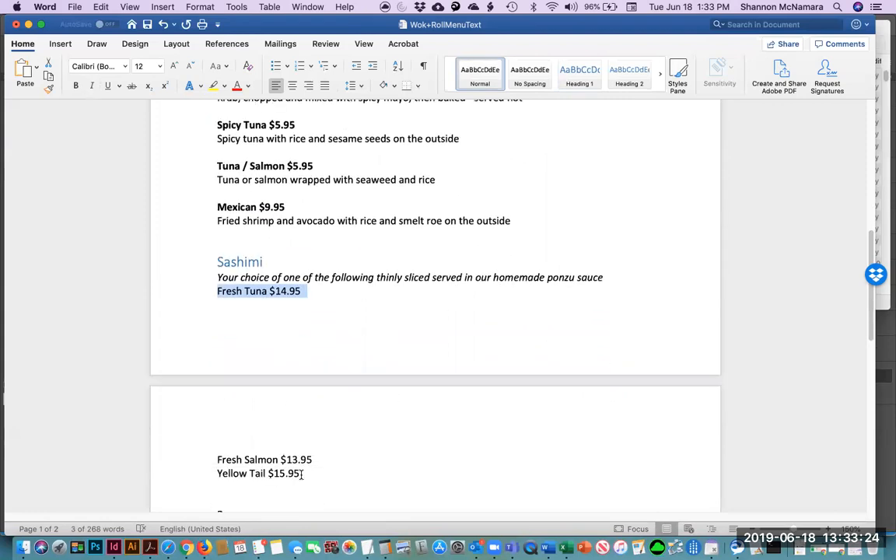
{"action": "left_click_drag", "start_coordinate": [302, 474], "coordinate": [217, 460]}
{"action": "left_click", "coordinate": [76, 86]}
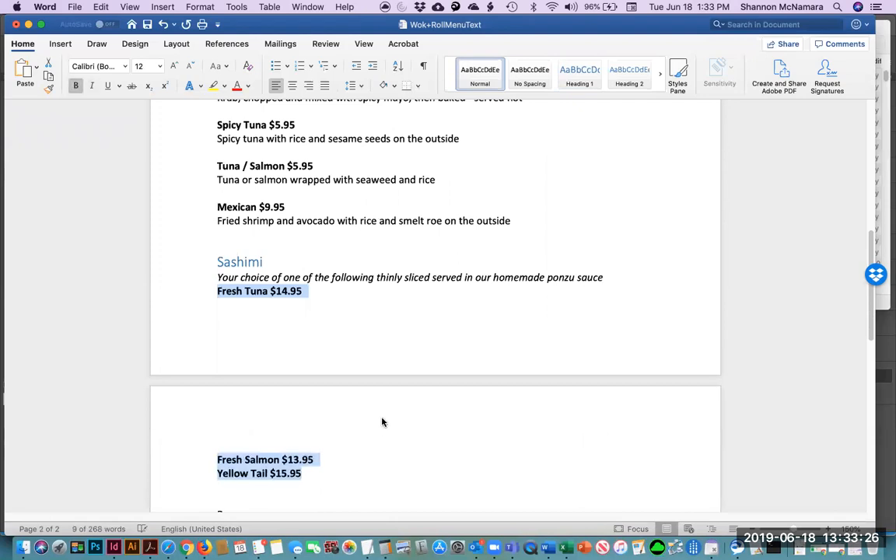
- Apply the Heading 1 style to the "Beverages" section title
{"action": "scroll", "coordinate": [382, 422], "scroll_direction": "down", "scroll_amount": 3}
{"action": "double_click", "coordinate": [221, 420]}
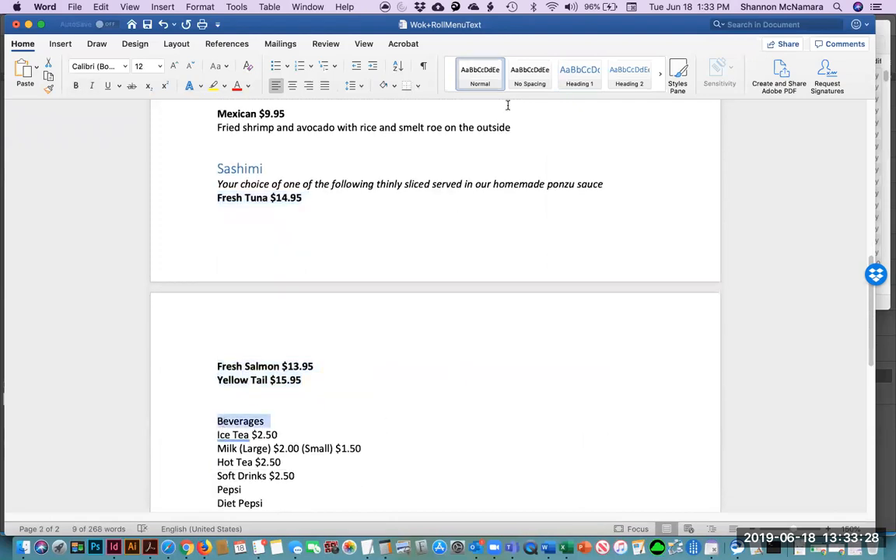
{"action": "left_click", "coordinate": [580, 75]}
- Make the Ice Tea, Milk, Hot Tea and Soft Drinks lines bold, and italicize the soda names from Pepsi to 7-Up
{"action": "scroll", "coordinate": [326, 418], "scroll_direction": "down", "scroll_amount": 3}
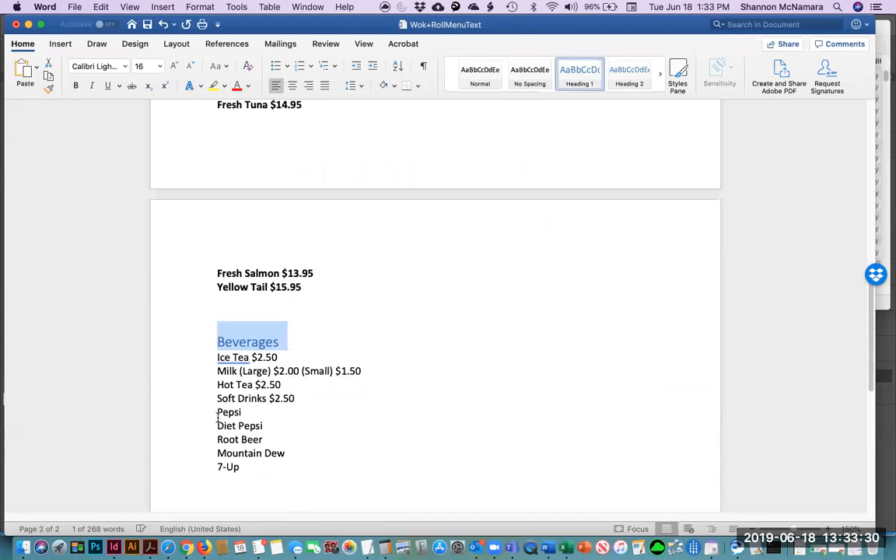
{"action": "left_click", "coordinate": [216, 357]}
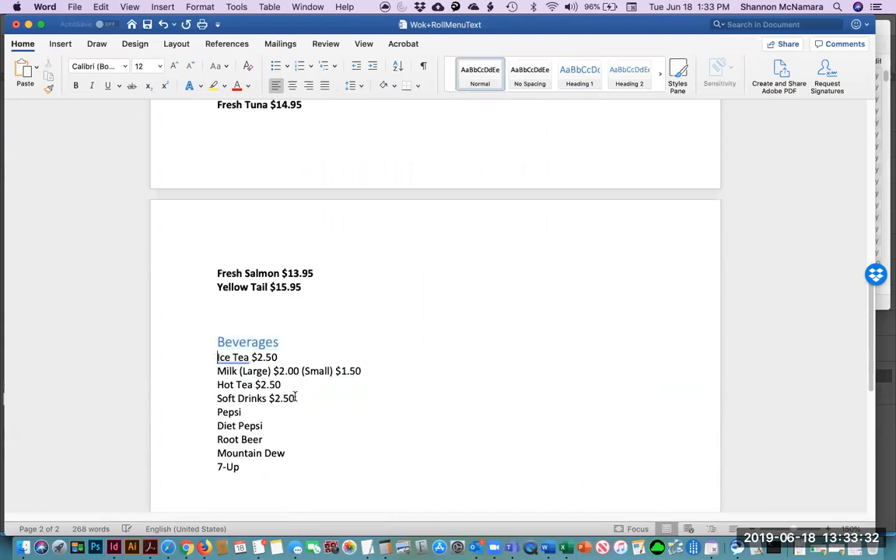
{"action": "left_click", "coordinate": [295, 398], "text": "shift"}
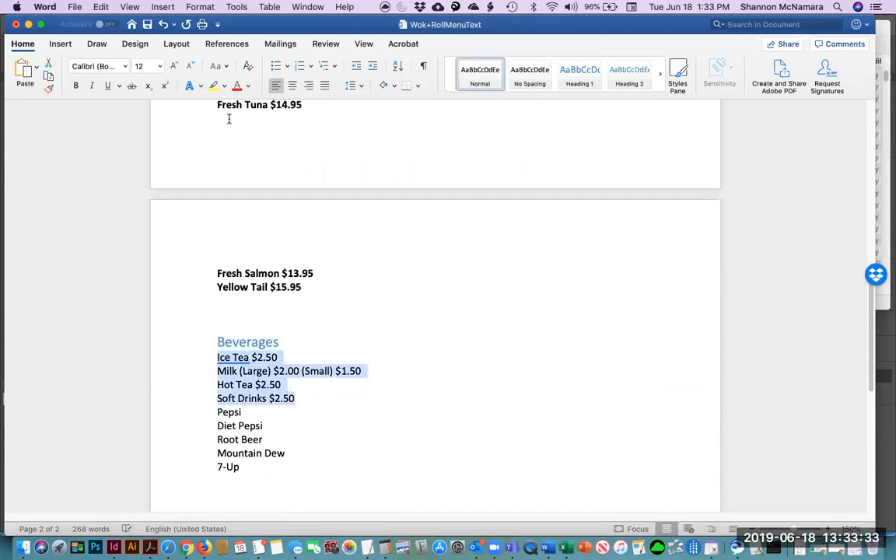
{"action": "left_click", "coordinate": [76, 87]}
{"action": "left_click_drag", "start_coordinate": [216, 413], "coordinate": [242, 469]}
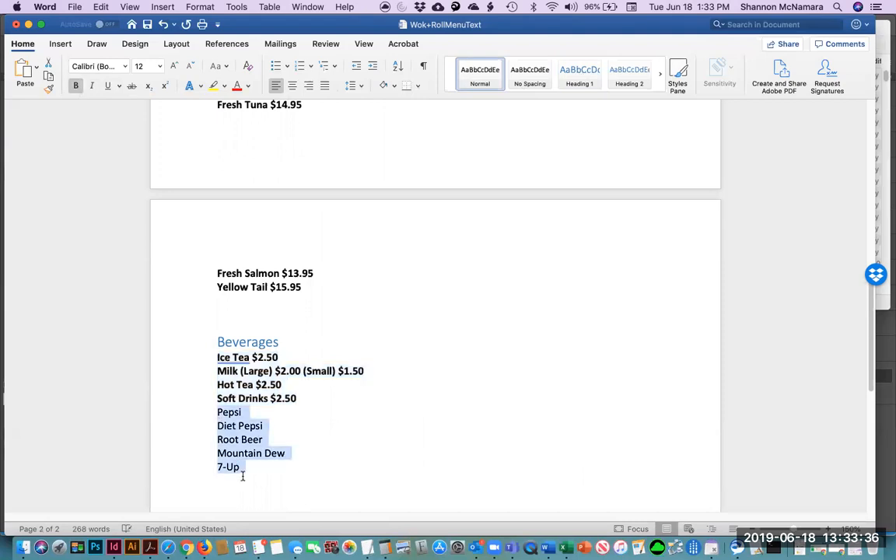
{"action": "left_click", "coordinate": [91, 85]}
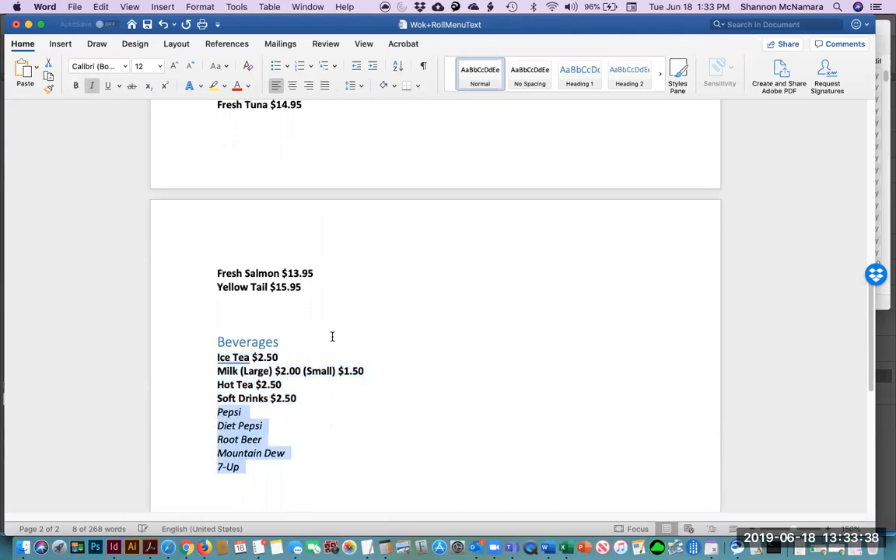
- Copy the entire styled menu text of the Word document to the clipboard
{"action": "scroll", "coordinate": [342, 366], "scroll_direction": "down", "scroll_amount": 3}
{"action": "scroll", "coordinate": [354, 389], "scroll_direction": "up", "scroll_amount": 7}
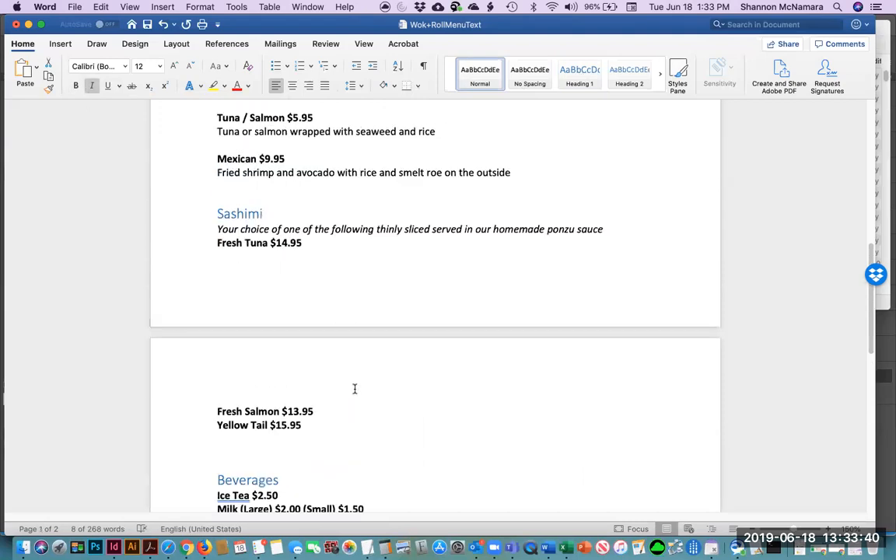
{"action": "scroll", "coordinate": [354, 388], "scroll_direction": "up", "scroll_amount": 15}
{"action": "left_click", "coordinate": [315, 288]}
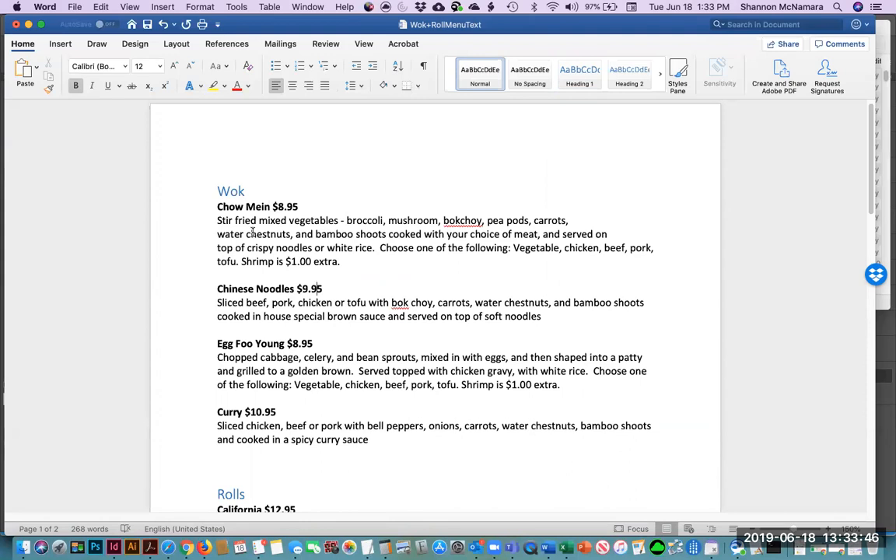
{"action": "key", "text": "super+a"}
{"action": "key", "text": "super+c"}
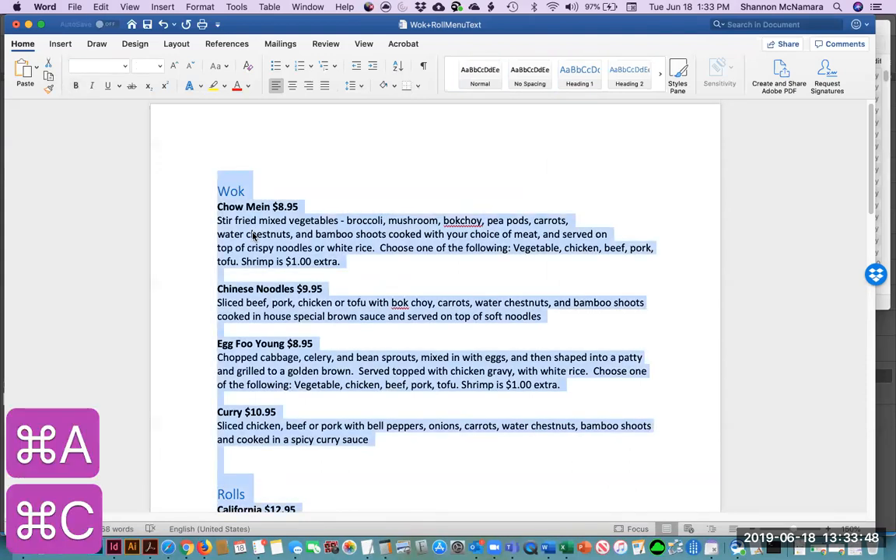
- Switch to InDesign and paste the copied menu text into the text frame in the first column
{"action": "key", "text": "super+Tab"}
{"action": "key", "text": "super+Tab"}
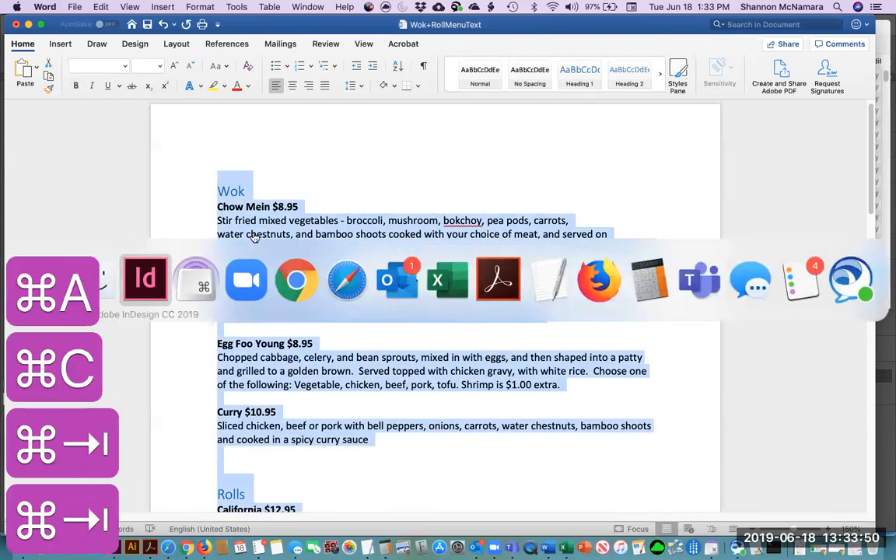
{"action": "left_click", "coordinate": [143, 286]}
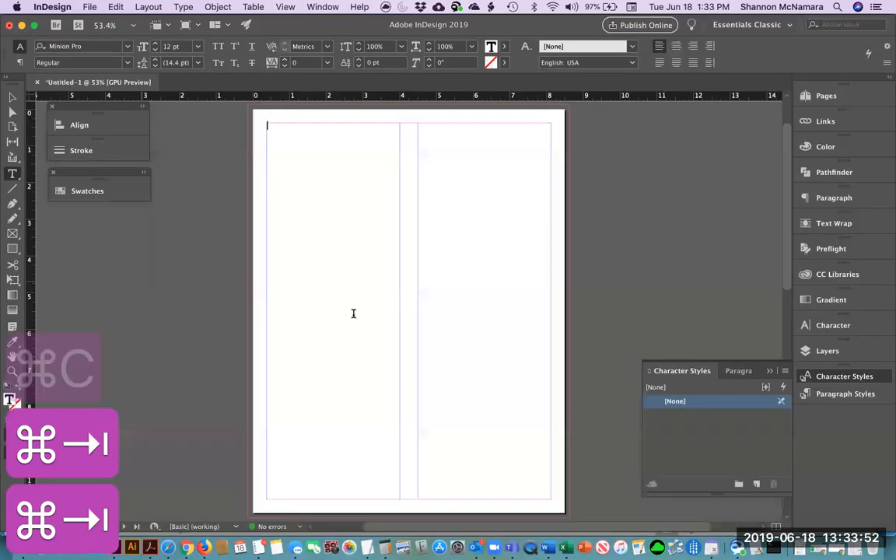
{"action": "left_click", "coordinate": [314, 472]}
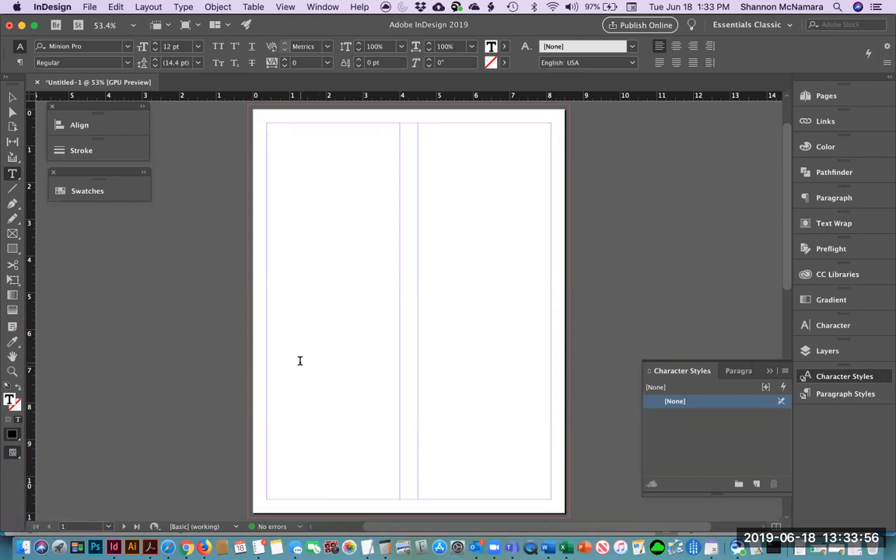
{"action": "key", "text": "super+v"}
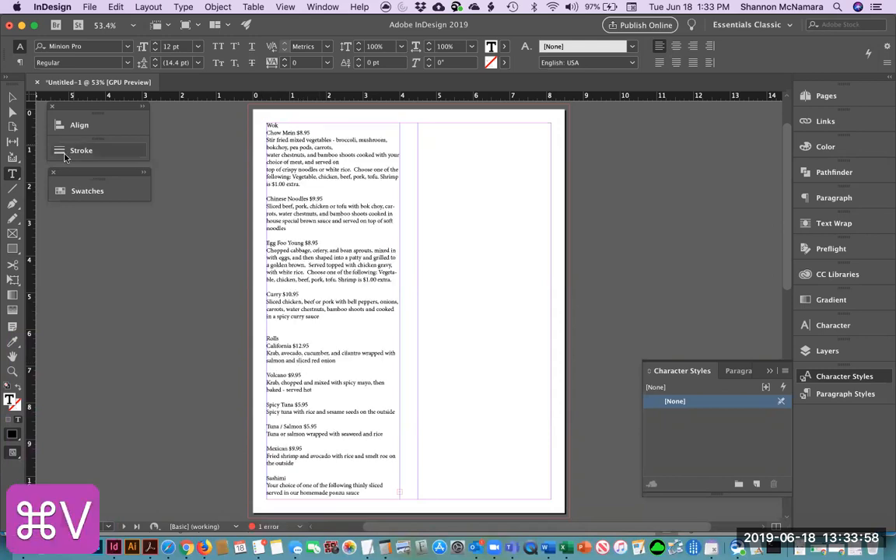
- Capture a partial screenshot of the overset marker at the lower end of the first column's text frame
{"action": "left_click", "coordinate": [12, 94]}
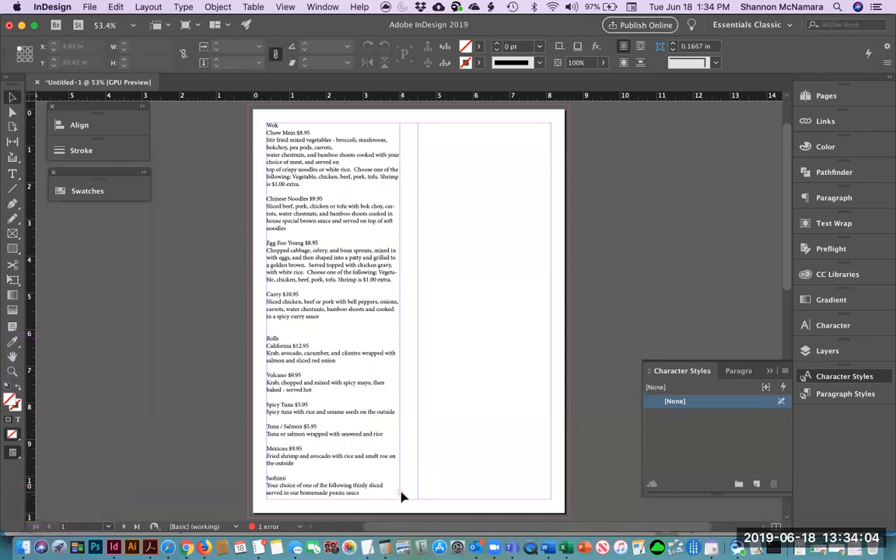
{"action": "key", "text": "shift+super+4"}
{"action": "left_click_drag", "start_coordinate": [358, 470], "coordinate": [417, 510]}
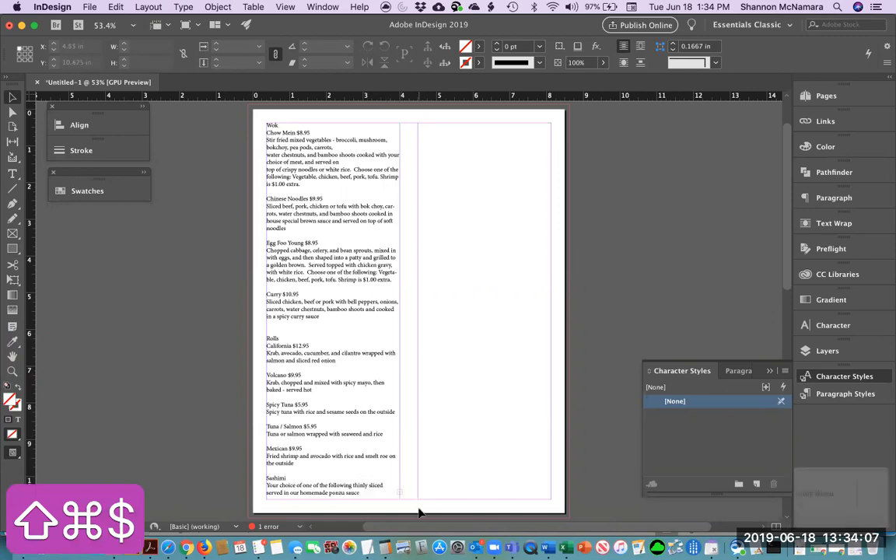
{"action": "left_click", "coordinate": [839, 510]}
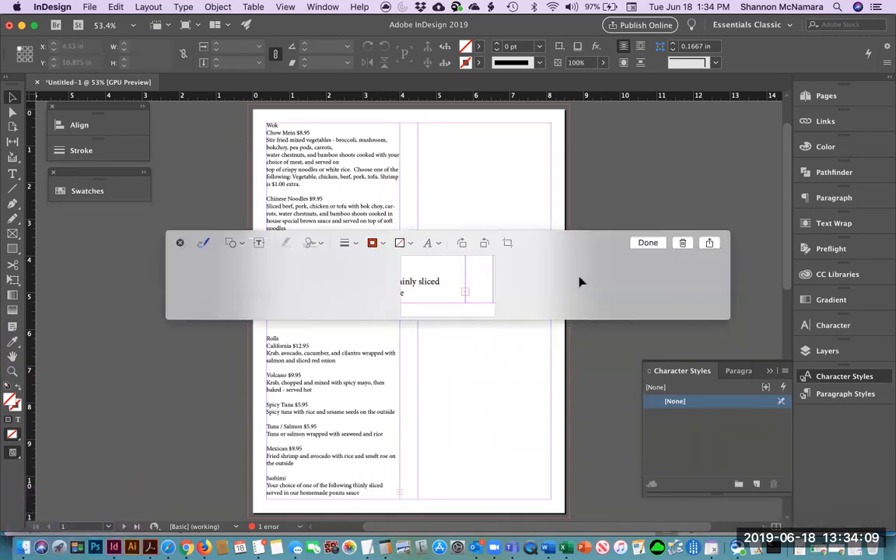
{"action": "left_click", "coordinate": [647, 242]}
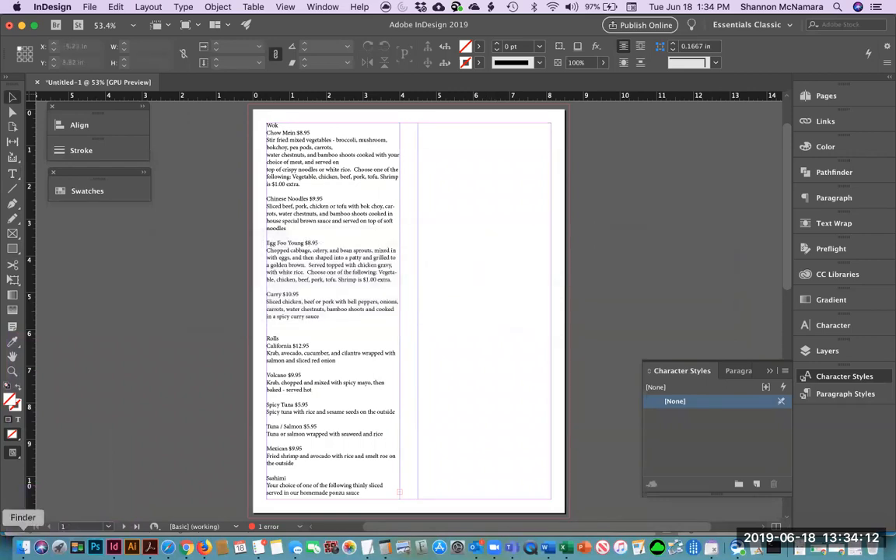
- Switch to Finder, open Screenshot 2019-06-18 13.34.12.png from the Screenshots folder, and enlarge it to examine the overset marker
{"action": "left_click", "coordinate": [23, 546]}
{"action": "scroll", "coordinate": [491, 256], "scroll_direction": "down", "scroll_amount": 3}
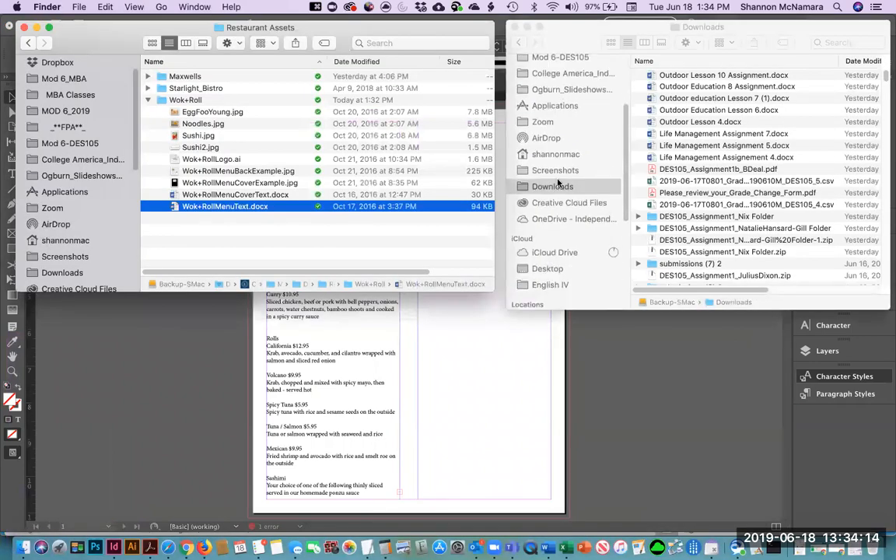
{"action": "left_click", "coordinate": [559, 173]}
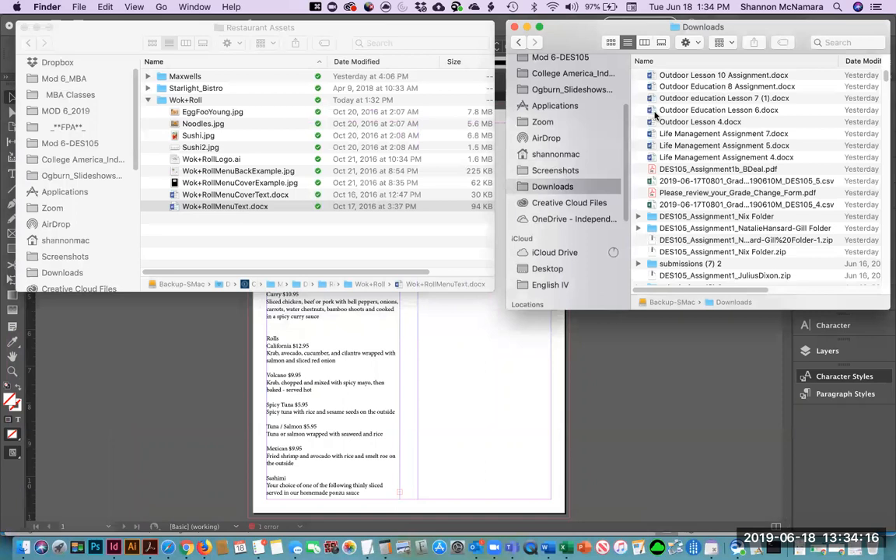
{"action": "left_click", "coordinate": [556, 171]}
{"action": "left_click", "coordinate": [687, 75]}
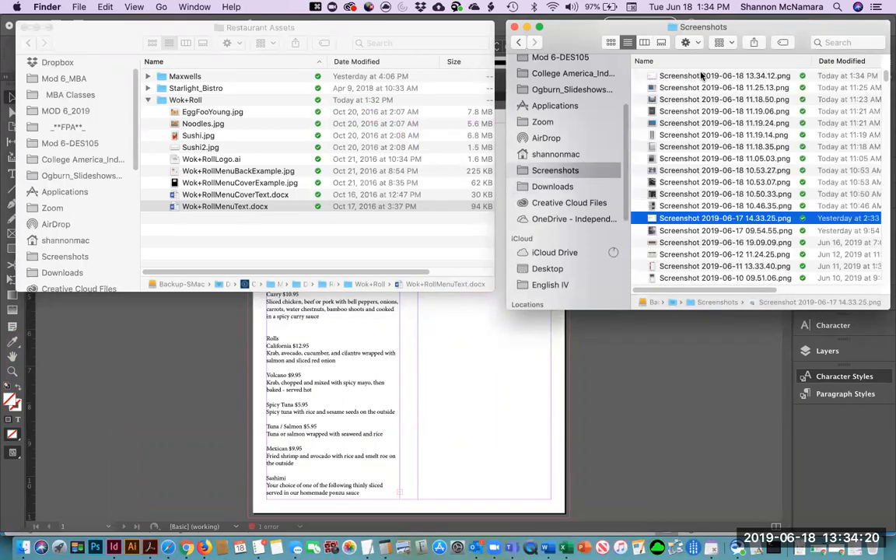
{"action": "double_click", "coordinate": [701, 75]}
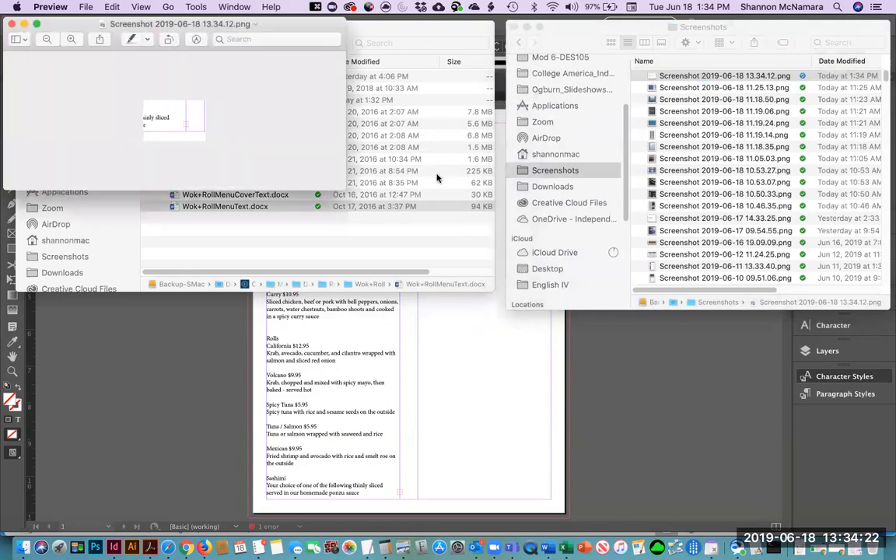
{"action": "key", "text": "super+equal"}
{"action": "key", "text": "super+equal"}
{"action": "key", "text": "super+equal"}
{"action": "key", "text": "super+equal"}
{"action": "key", "text": "super+equal"}
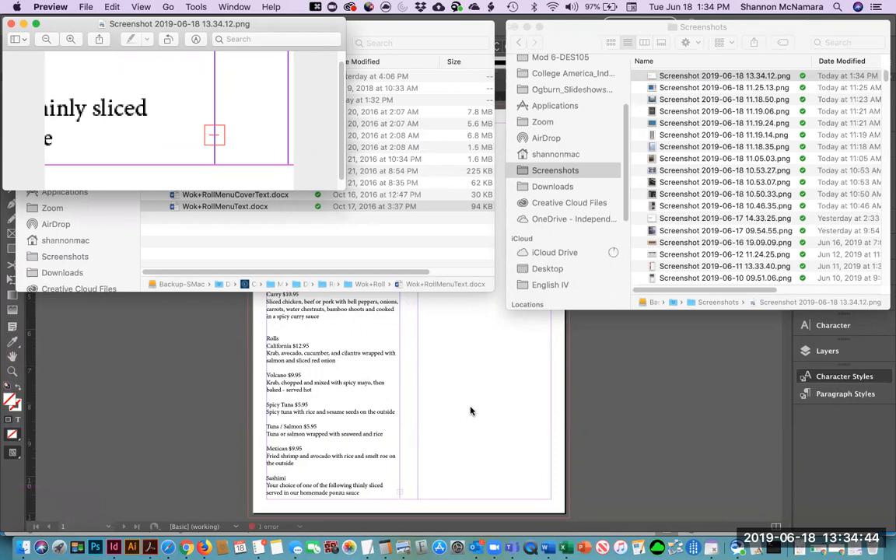
- Return to InDesign and thread the first column's overset text into a new text frame filling the second column
{"action": "left_click", "coordinate": [192, 340]}
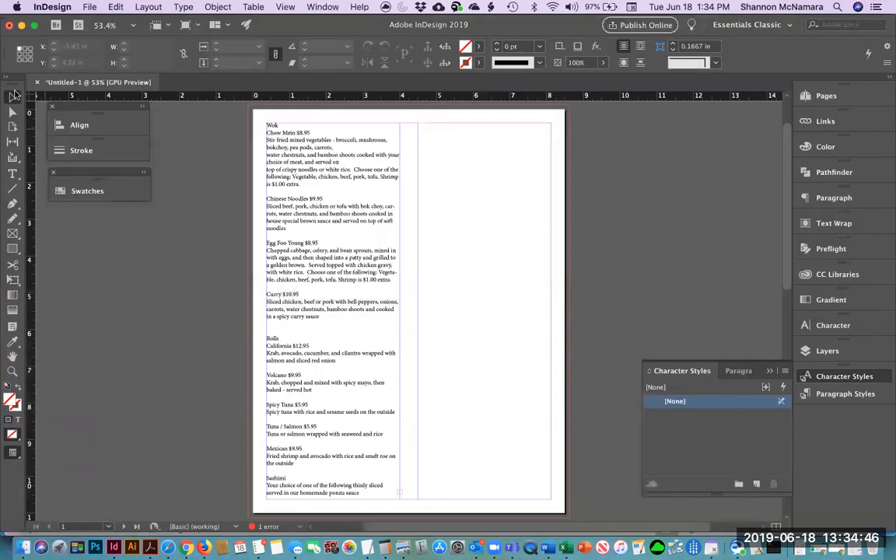
{"action": "key", "text": "v"}
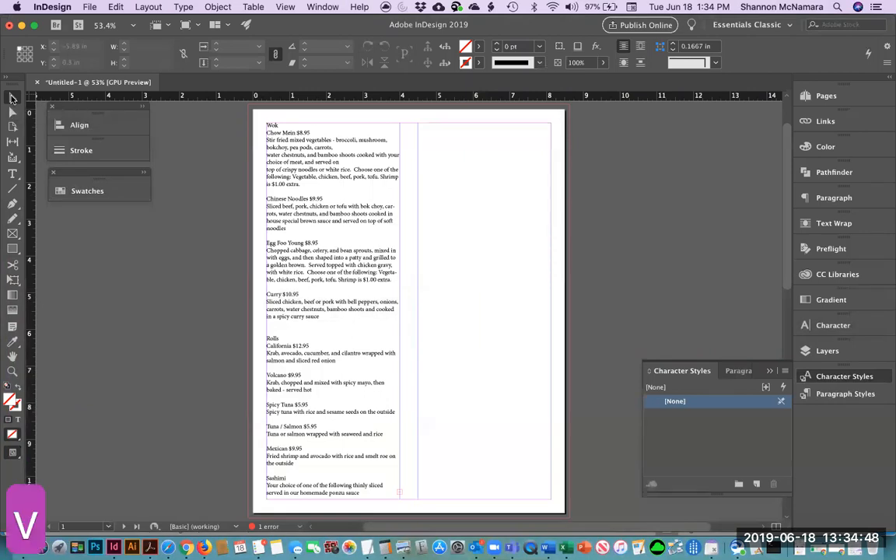
{"action": "left_click", "coordinate": [398, 495]}
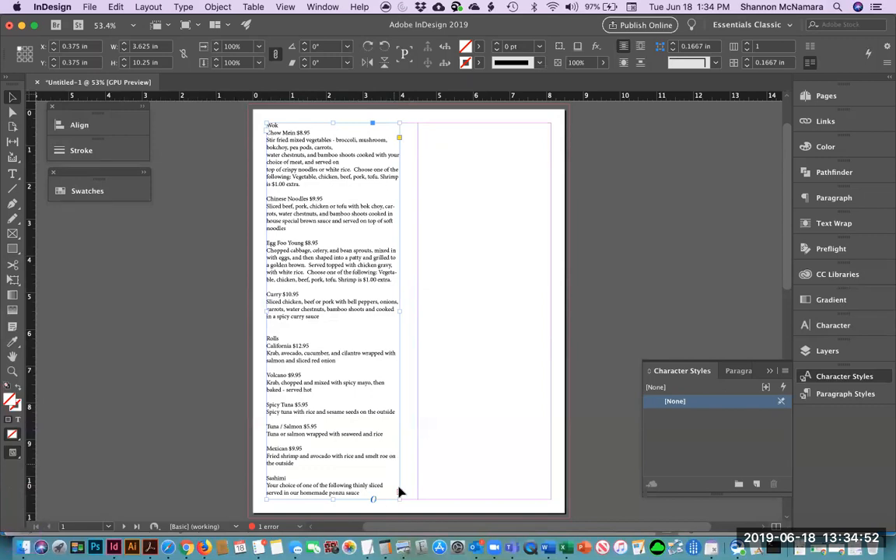
{"action": "left_click", "coordinate": [399, 494]}
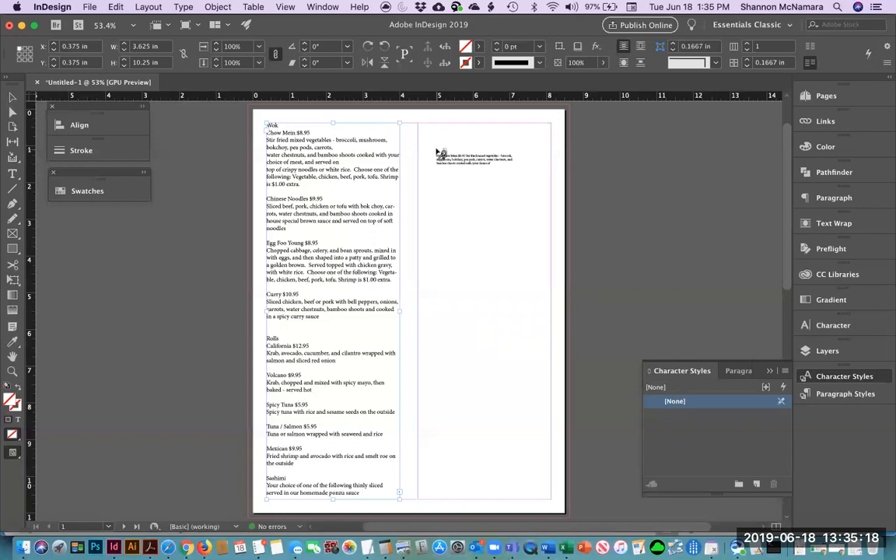
{"action": "left_click", "coordinate": [438, 153]}
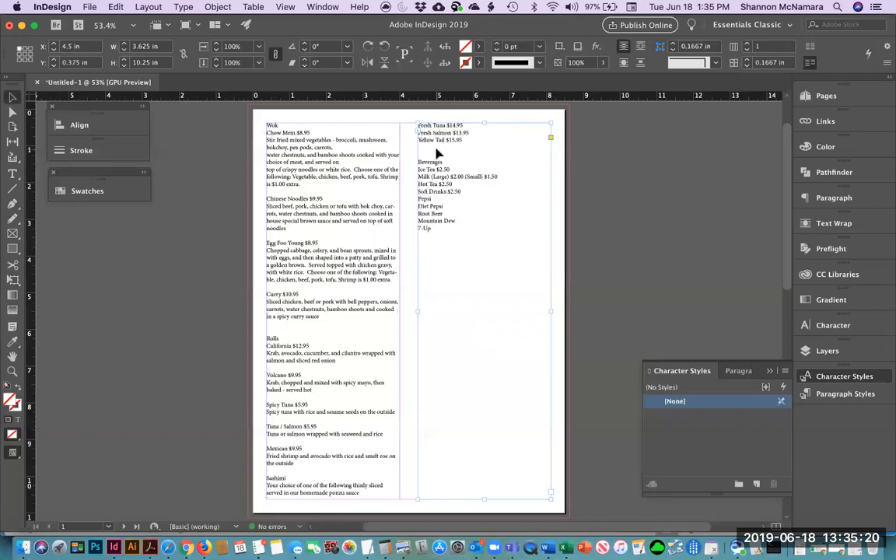
- Try the whole threaded menu story at 14 pt and return the text to 12 pt
{"action": "double_click", "coordinate": [315, 199]}
{"action": "key", "text": "super+a"}
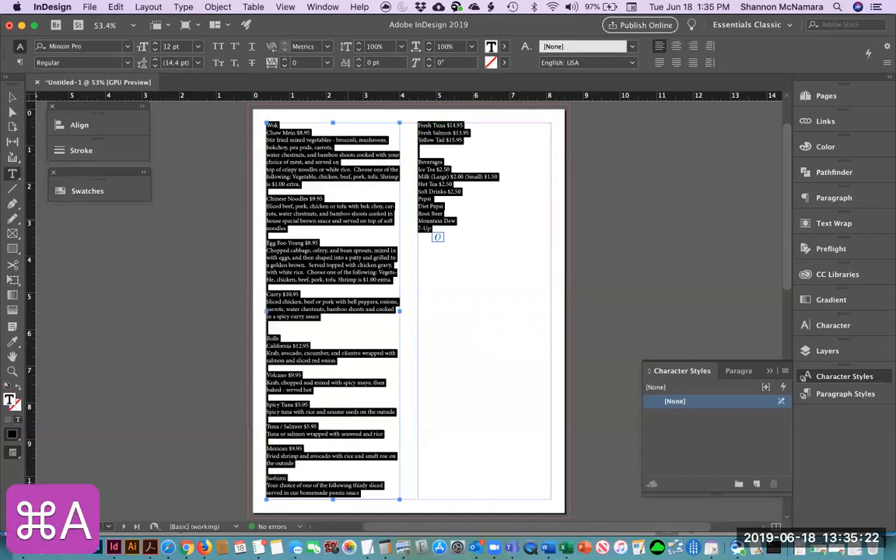
{"action": "key", "text": "super+shift+period"}
{"action": "key", "text": "super+shift+period"}
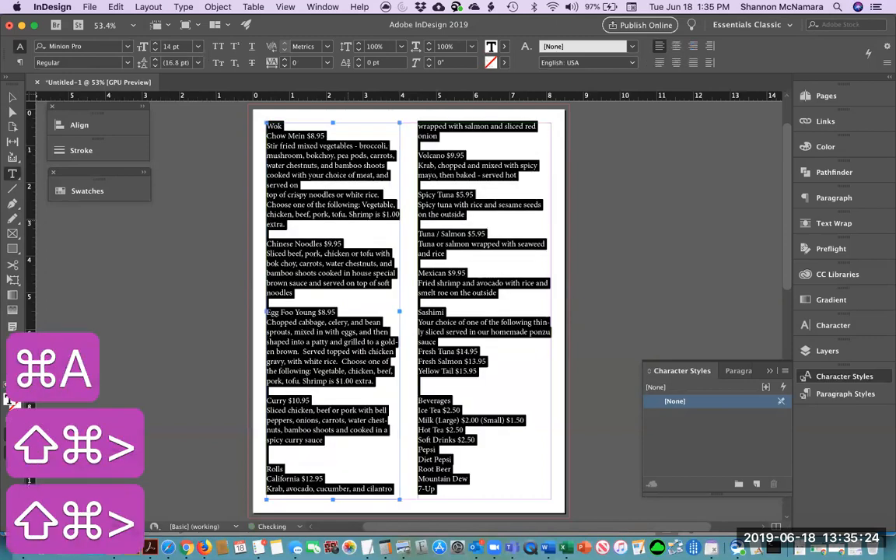
{"action": "key", "text": "super+shift+comma"}
{"action": "key", "text": "super+shift+comma"}
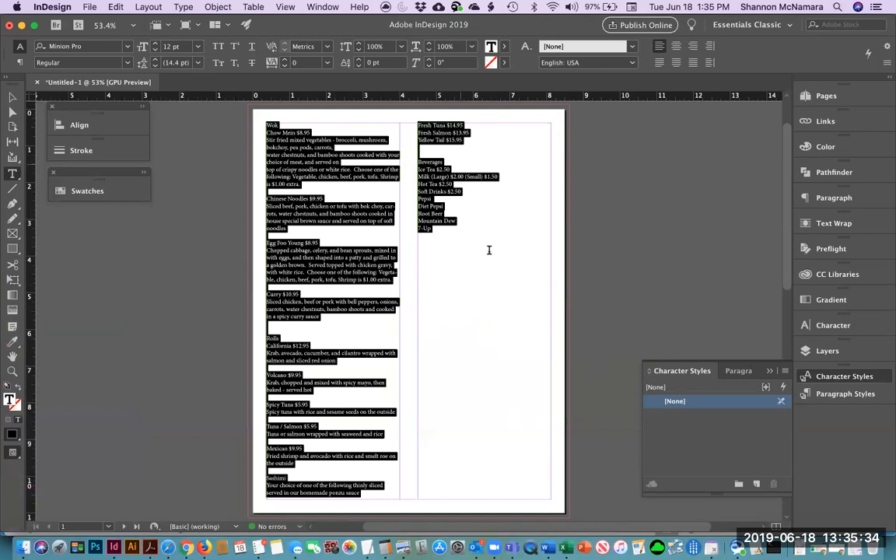
- Deselect the menu story, switch to Word to check the styles of the Wok, Rolls, Sashimi and Beverages headings, and return to InDesign
{"action": "left_click", "coordinate": [319, 342]}
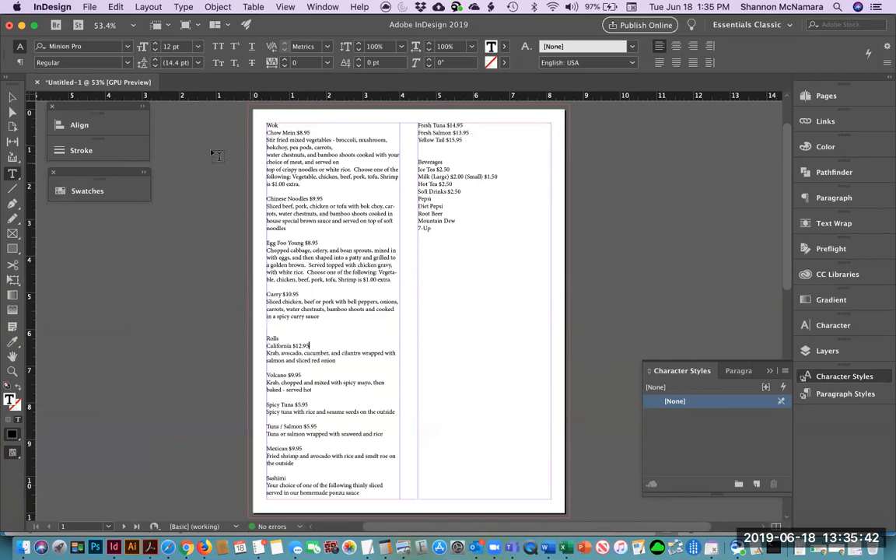
{"action": "key", "text": "super+Tab"}
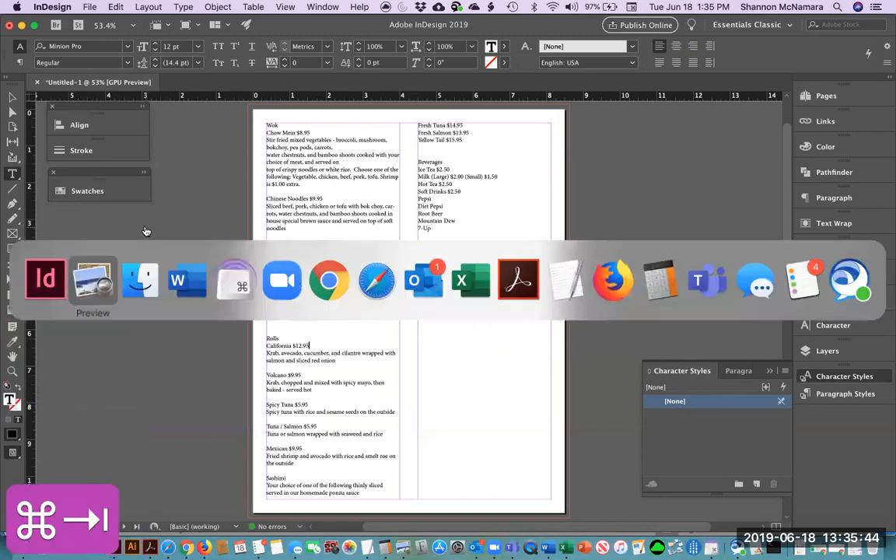
{"action": "key", "text": "super+Tab"}
{"action": "key", "text": "super+Tab"}
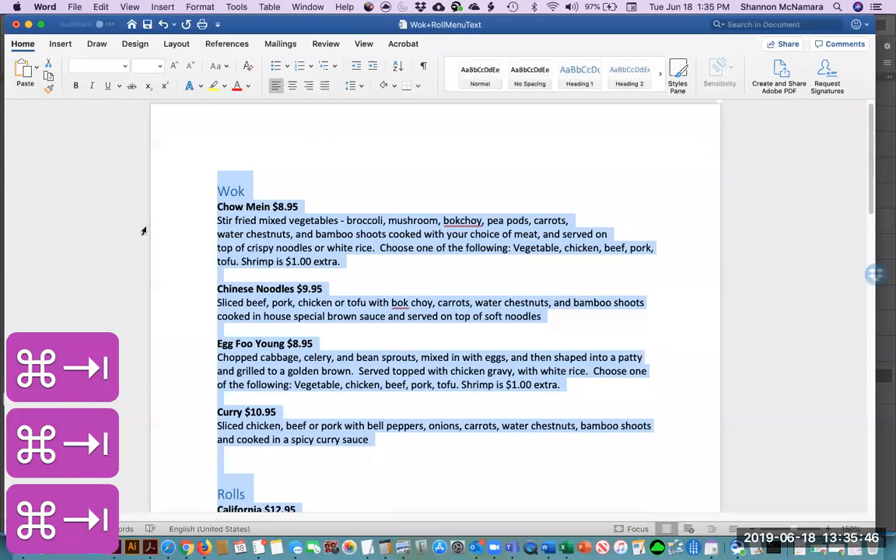
{"action": "left_click", "coordinate": [238, 190]}
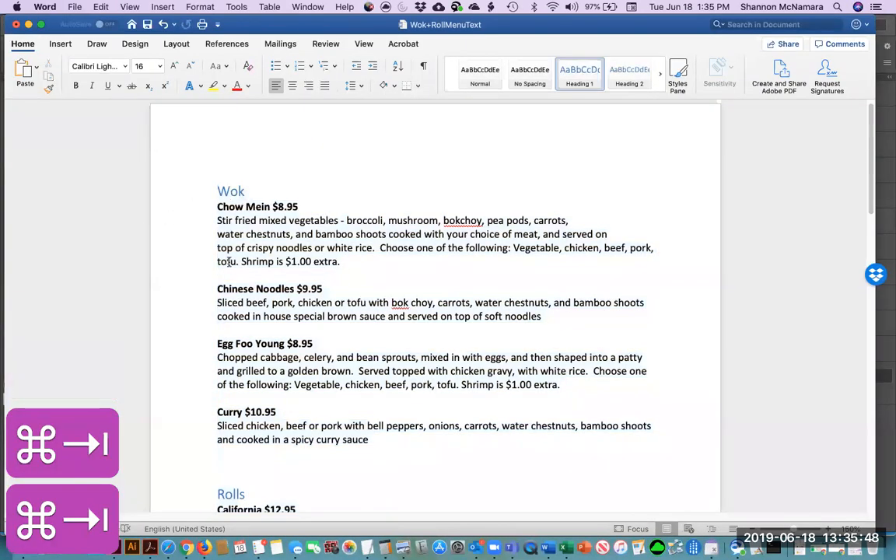
{"action": "scroll", "coordinate": [257, 420], "scroll_direction": "down", "scroll_amount": 1}
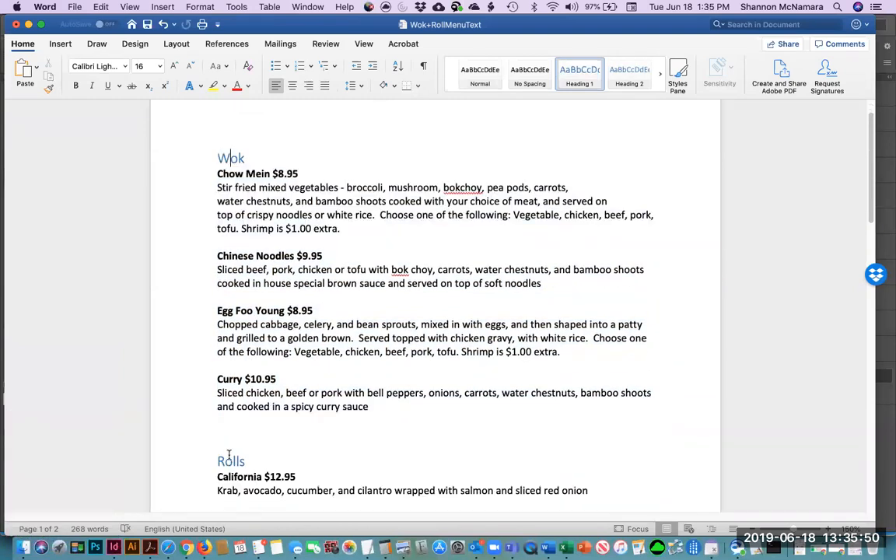
{"action": "scroll", "coordinate": [257, 424], "scroll_direction": "down", "scroll_amount": 1}
{"action": "left_click", "coordinate": [232, 422]}
{"action": "scroll", "coordinate": [232, 412], "scroll_direction": "down", "scroll_amount": 8}
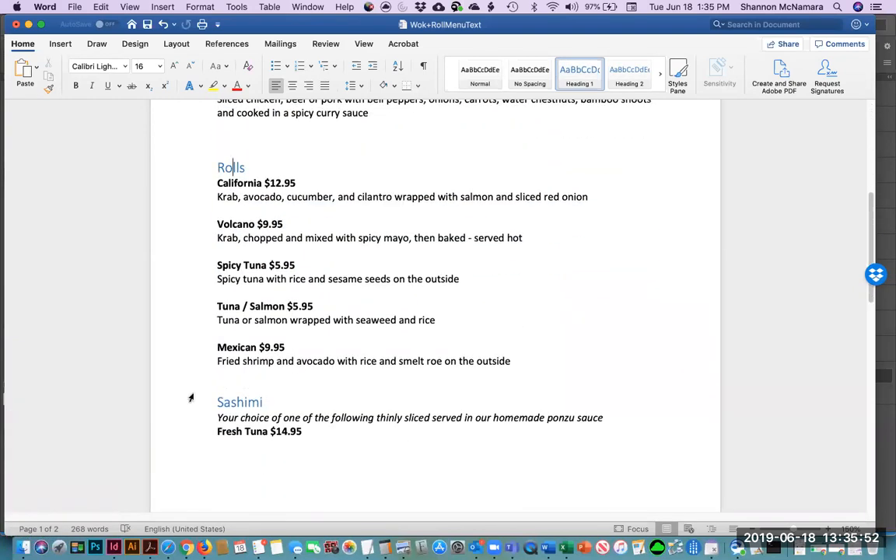
{"action": "left_click", "coordinate": [232, 400]}
{"action": "scroll", "coordinate": [231, 397], "scroll_direction": "down", "scroll_amount": 15}
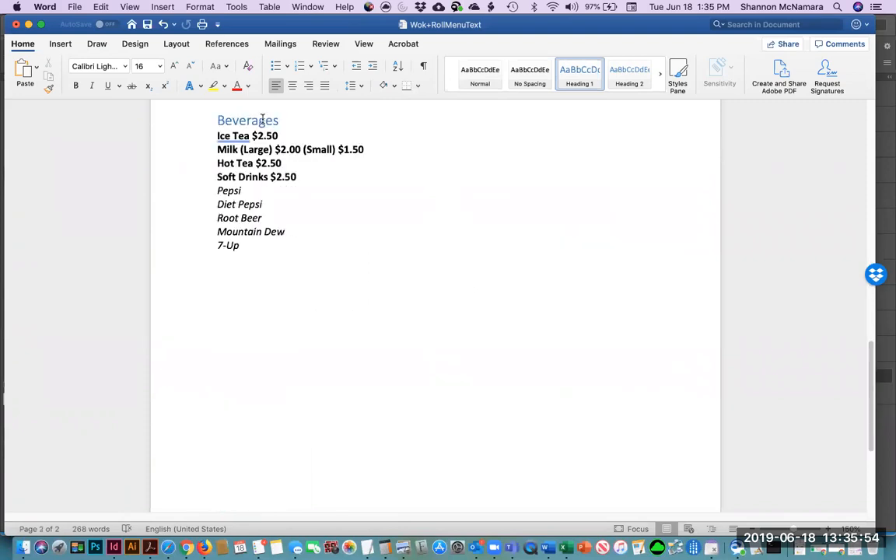
{"action": "key", "text": "super+Tab"}
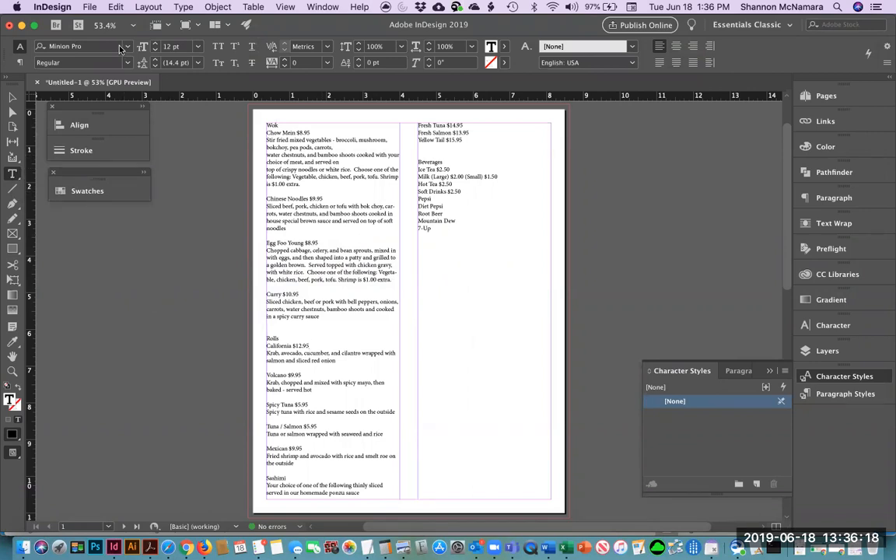
- Switch to Chrome, open fonts.adobe.com in a new tab, and bring up the full catalogue of Adobe font families
{"action": "left_click", "coordinate": [186, 547]}
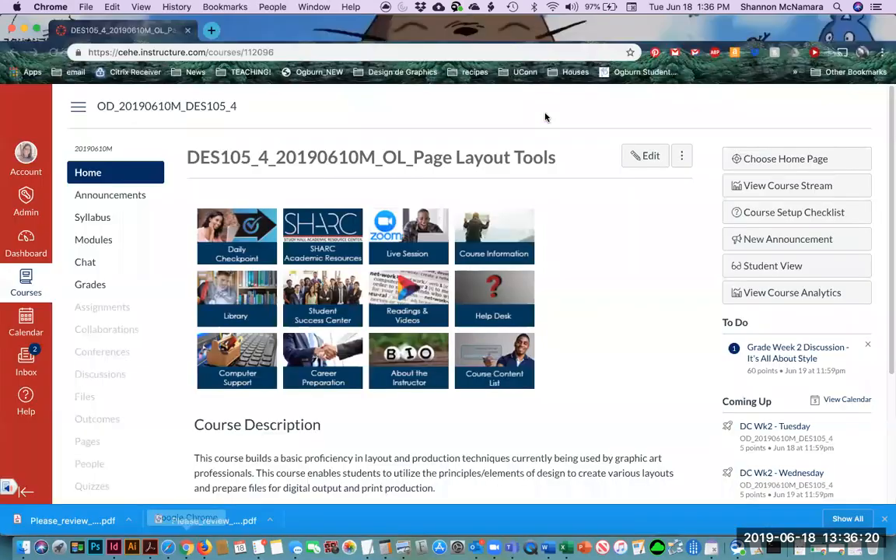
{"action": "left_click", "coordinate": [210, 30]}
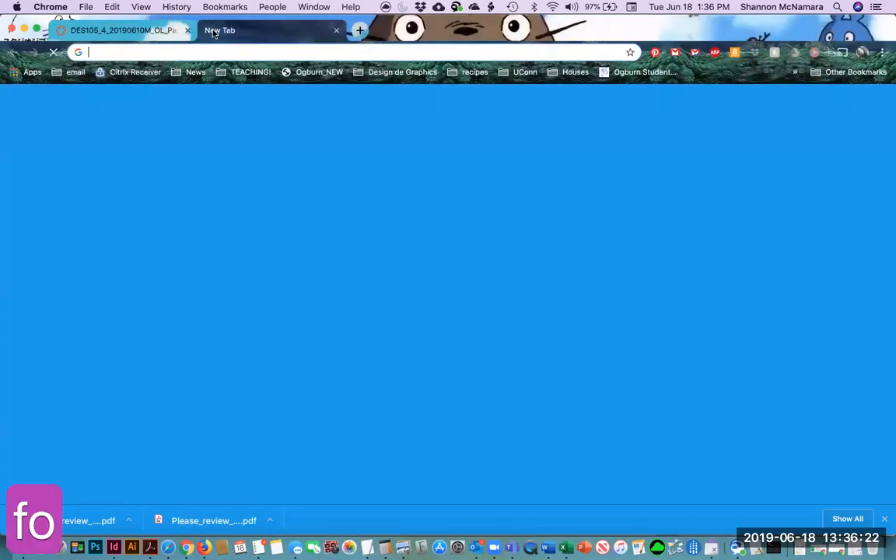
{"action": "type", "text": "fonts"}
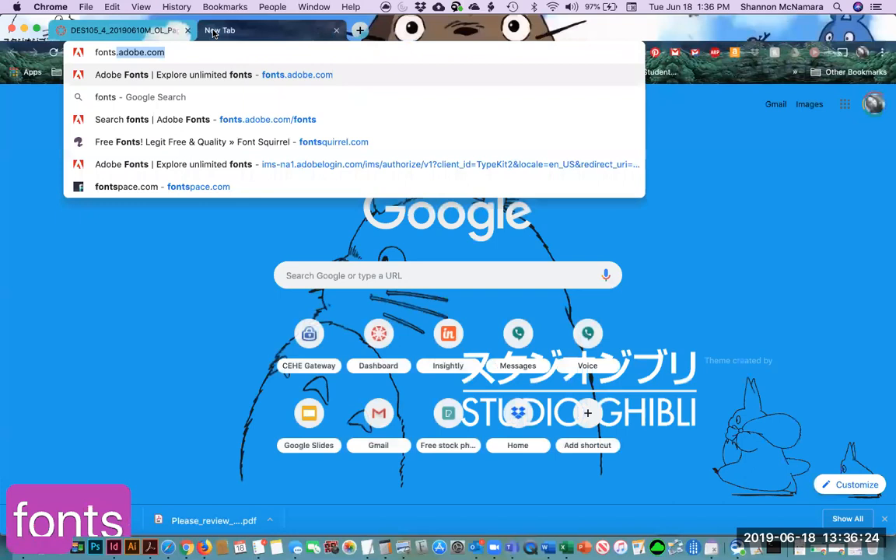
{"action": "key", "text": "Return"}
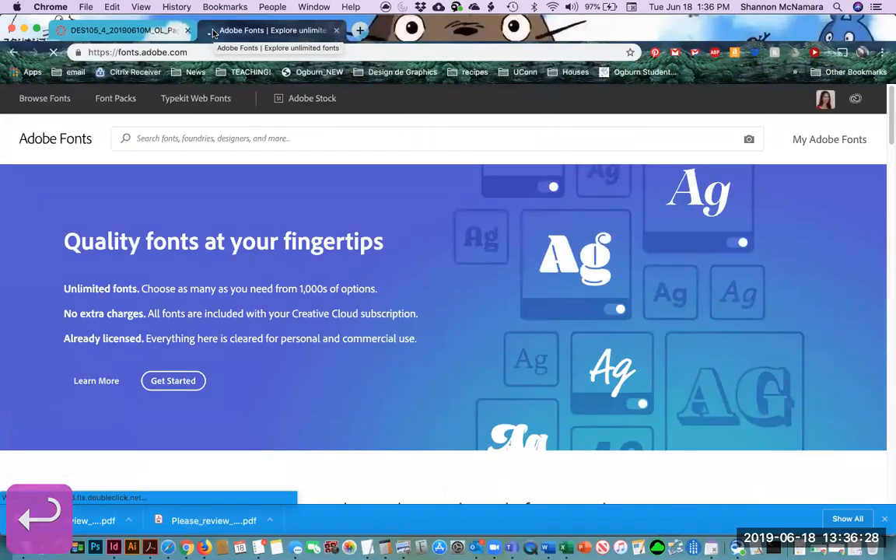
{"action": "left_click", "coordinate": [43, 100]}
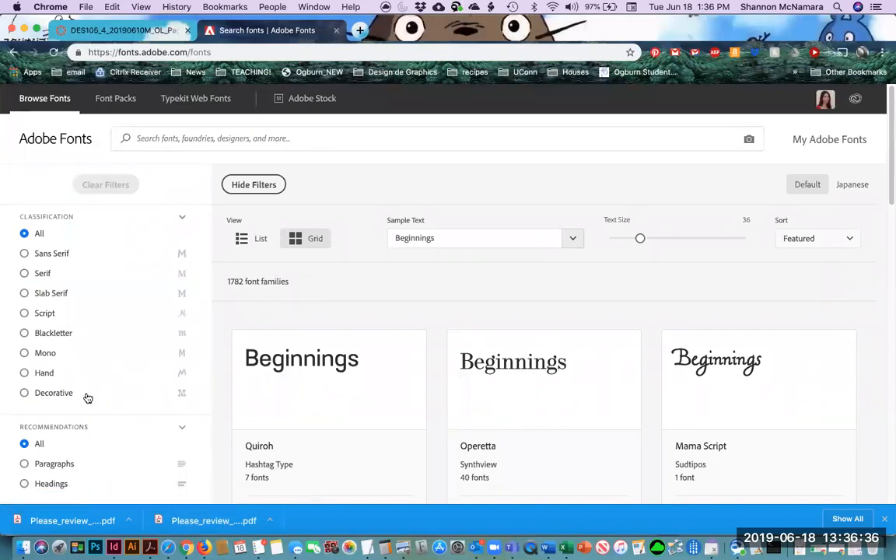
- Filter the font catalogue to the Decorative classification and fonts recommended for Headings
{"action": "left_click", "coordinate": [55, 392]}
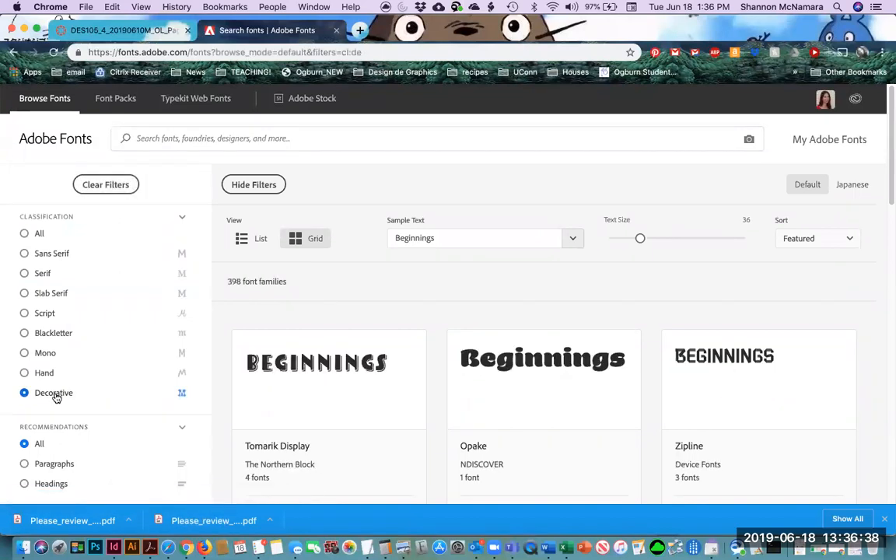
{"action": "scroll", "coordinate": [55, 396], "scroll_direction": "down", "scroll_amount": 5}
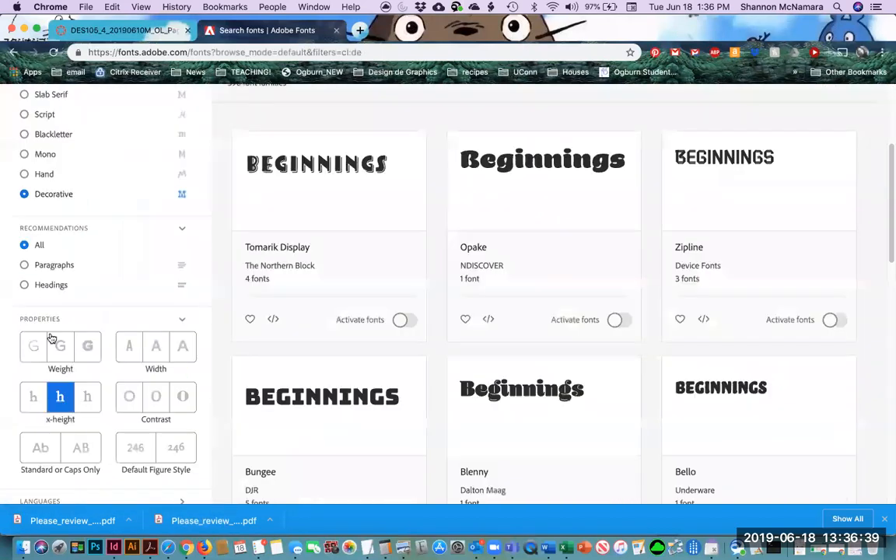
{"action": "left_click", "coordinate": [40, 287]}
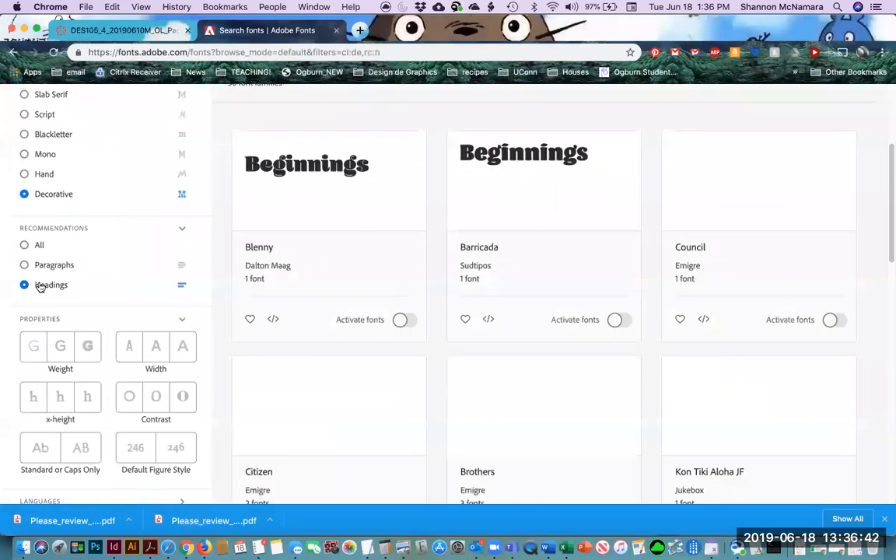
- Examine the decorative heading fonts through the third page of results, looking closely at the Acier BAT samples
{"action": "scroll", "coordinate": [469, 302], "scroll_direction": "down", "scroll_amount": 8}
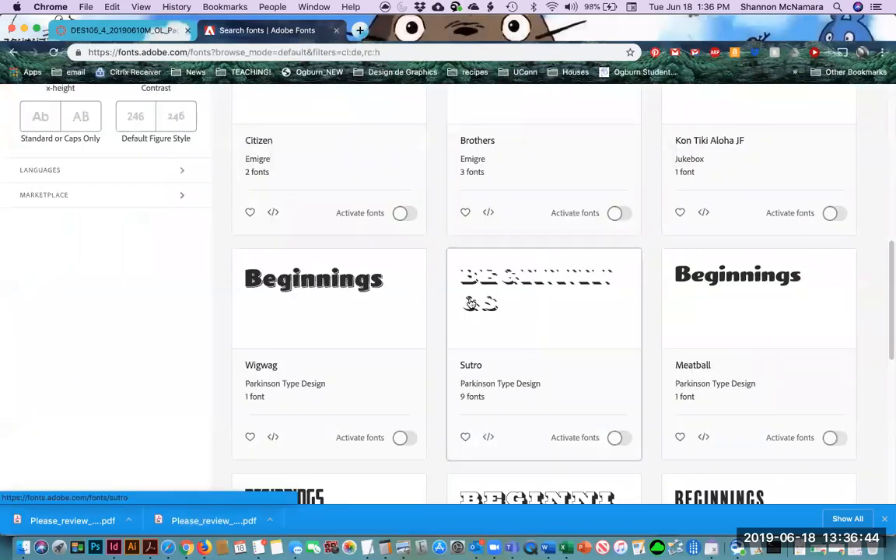
{"action": "scroll", "coordinate": [468, 303], "scroll_direction": "down", "scroll_amount": 6}
{"action": "left_click", "coordinate": [616, 440]}
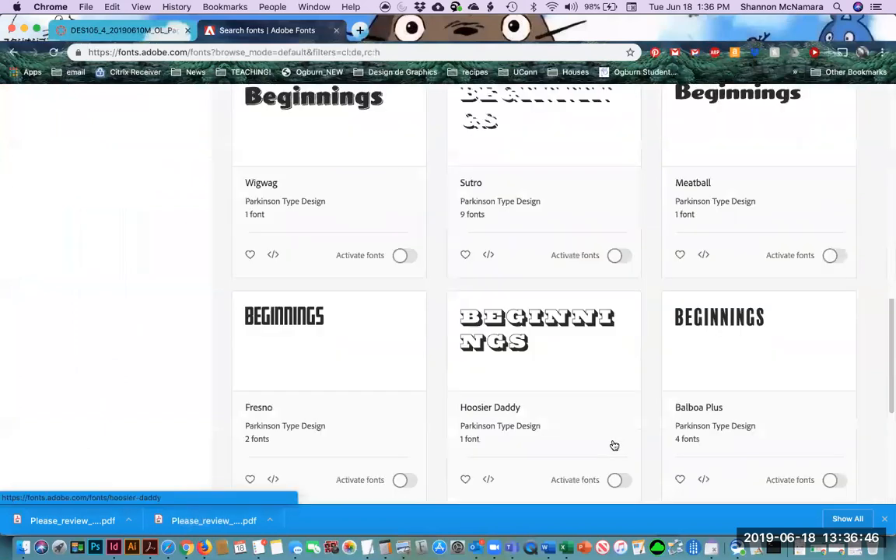
{"action": "scroll", "coordinate": [614, 445], "scroll_direction": "down", "scroll_amount": 5}
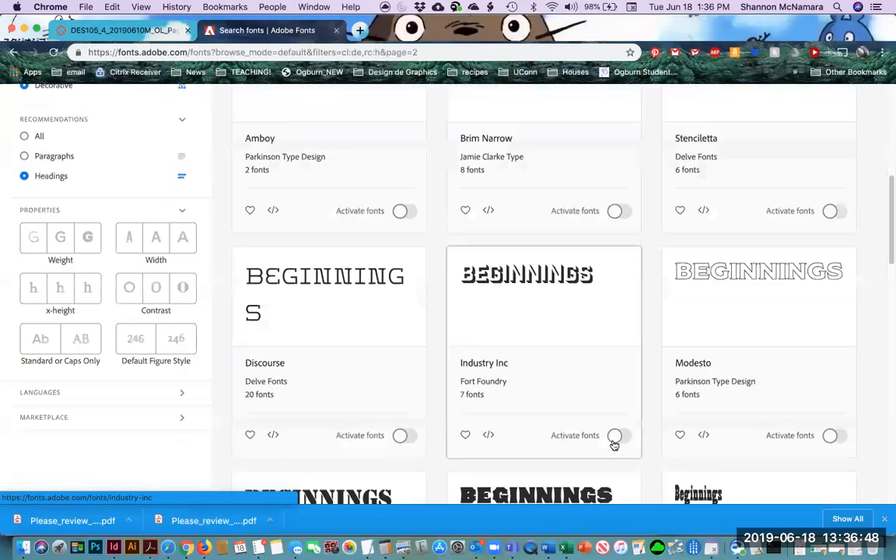
{"action": "scroll", "coordinate": [614, 444], "scroll_direction": "down", "scroll_amount": 3}
{"action": "scroll", "coordinate": [613, 445], "scroll_direction": "down", "scroll_amount": 5}
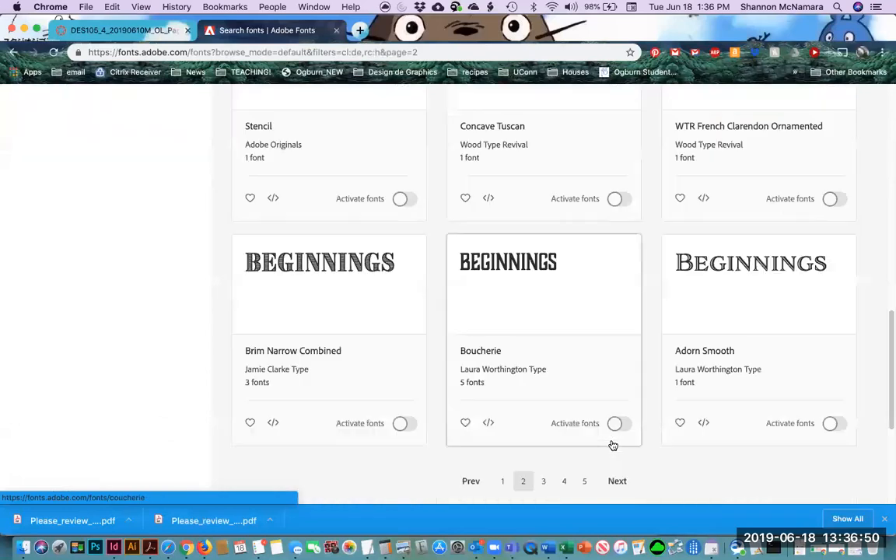
{"action": "left_click", "coordinate": [617, 472]}
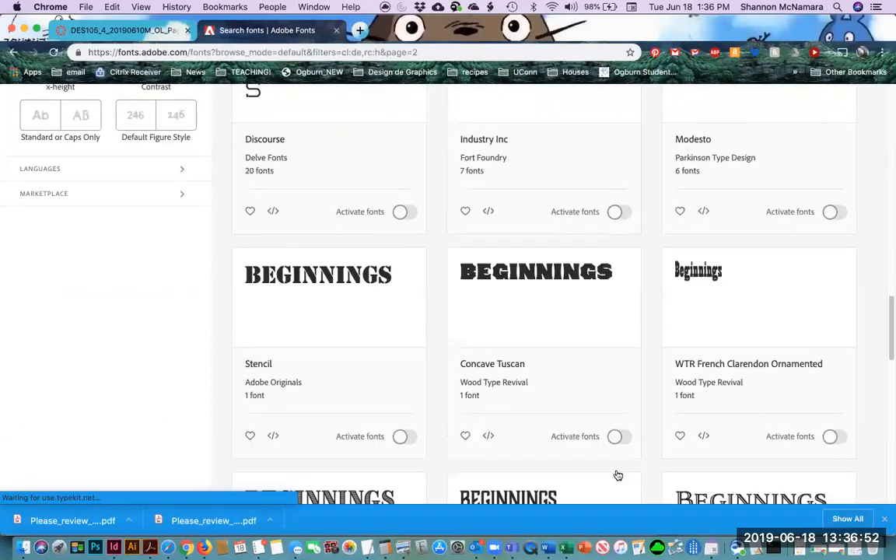
{"action": "scroll", "coordinate": [588, 409], "scroll_direction": "down", "scroll_amount": 1}
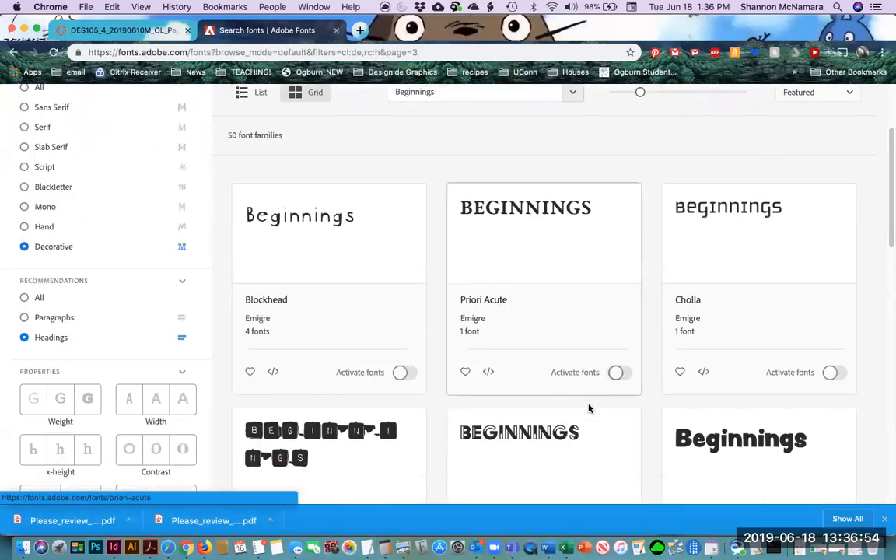
{"action": "scroll", "coordinate": [588, 410], "scroll_direction": "down", "scroll_amount": 2}
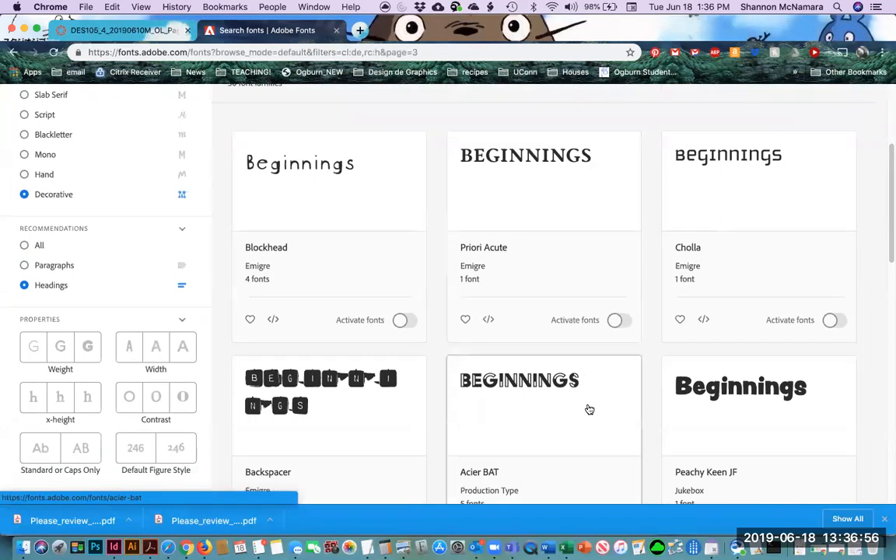
{"action": "scroll", "coordinate": [589, 409], "scroll_direction": "down", "scroll_amount": 3}
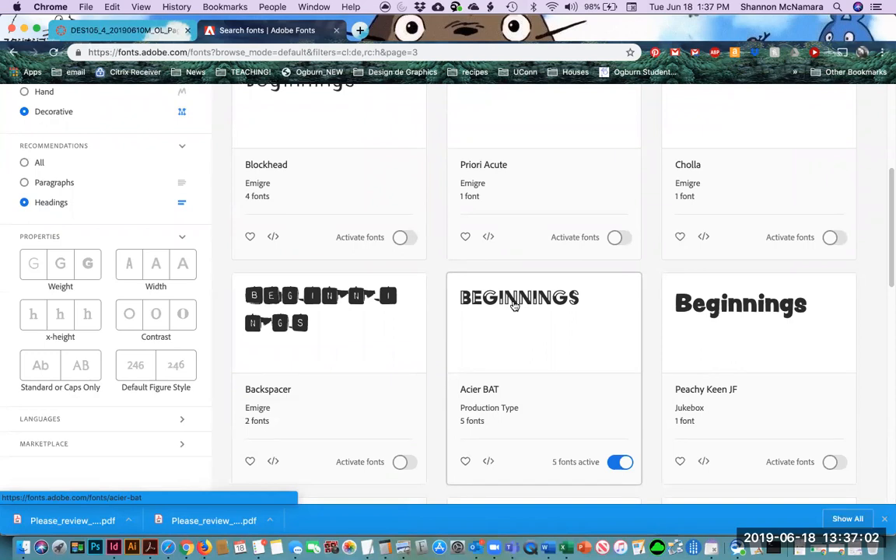
{"action": "scroll", "coordinate": [566, 366], "scroll_direction": "down", "scroll_amount": 15}
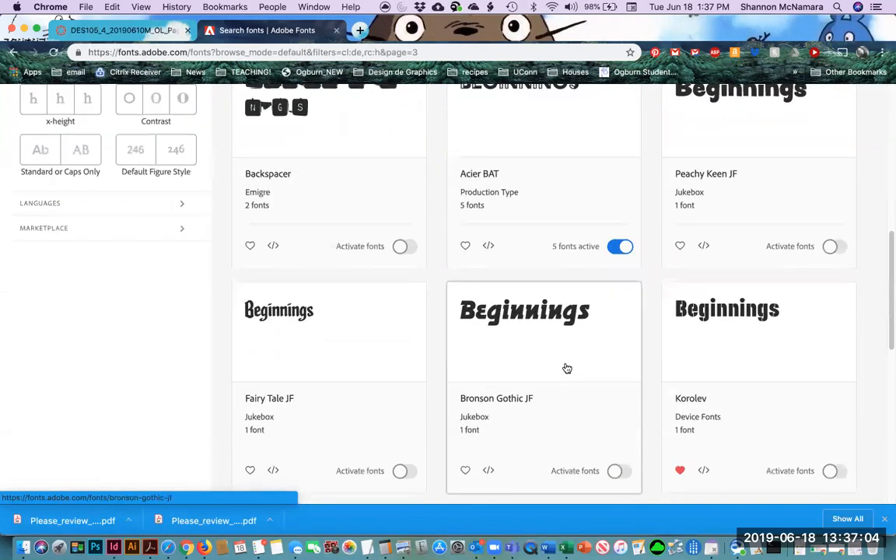
{"action": "scroll", "coordinate": [522, 448], "scroll_direction": "down", "scroll_amount": 3}
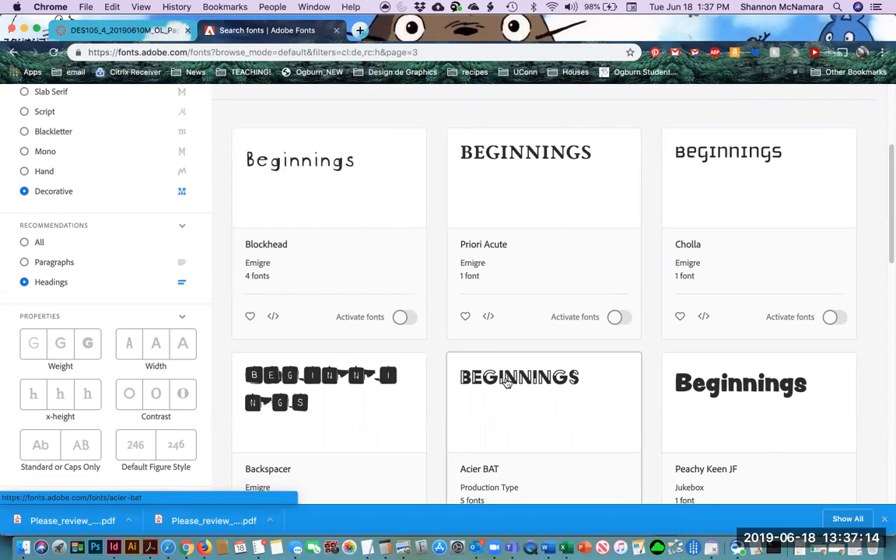
- Return to InDesign and undock Paragraph Styles and Character Styles, placing them one above the other beside the page
{"action": "key", "text": "super+Tab"}
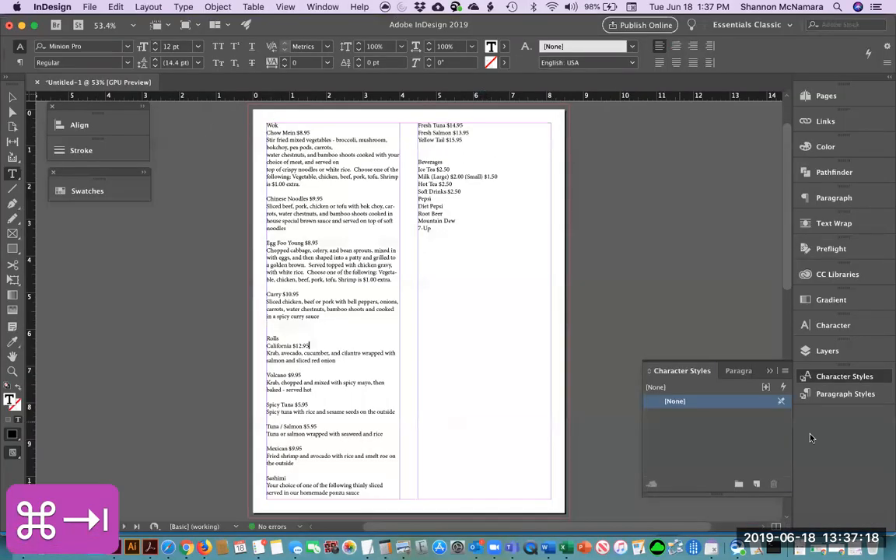
{"action": "left_click", "coordinate": [739, 371]}
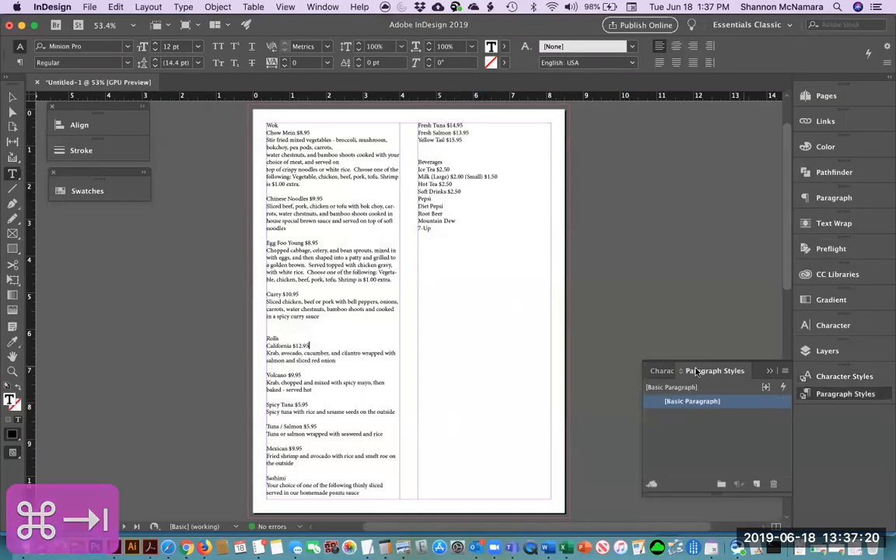
{"action": "left_click_drag", "start_coordinate": [716, 371], "coordinate": [644, 141]}
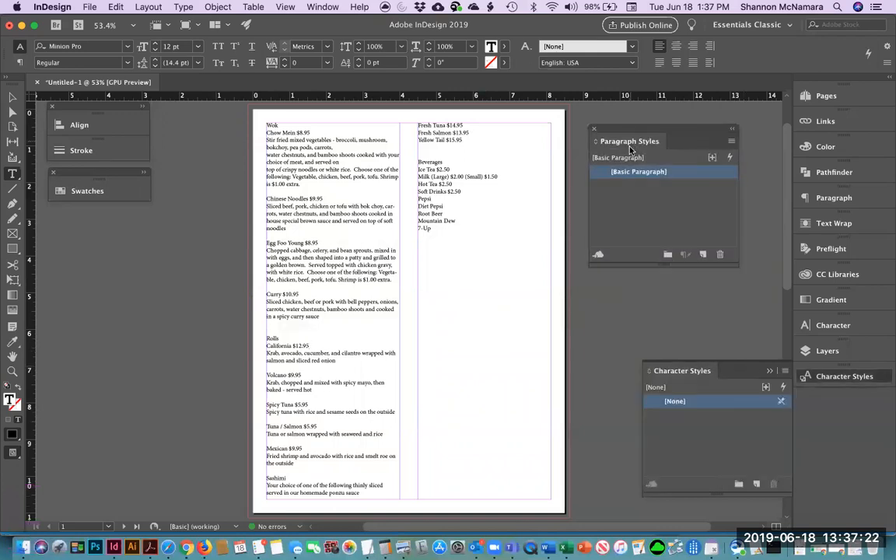
{"action": "left_click_drag", "start_coordinate": [684, 374], "coordinate": [632, 292]}
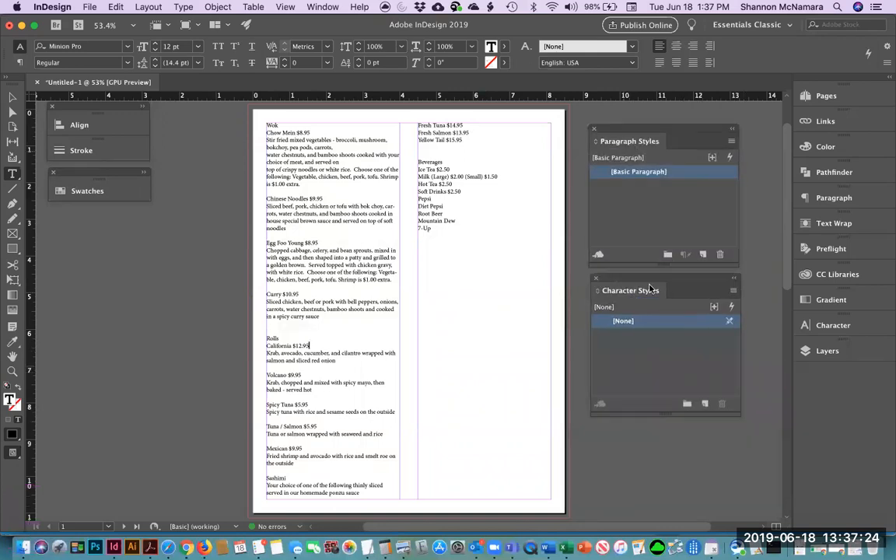
{"action": "left_click", "coordinate": [324, 7]}
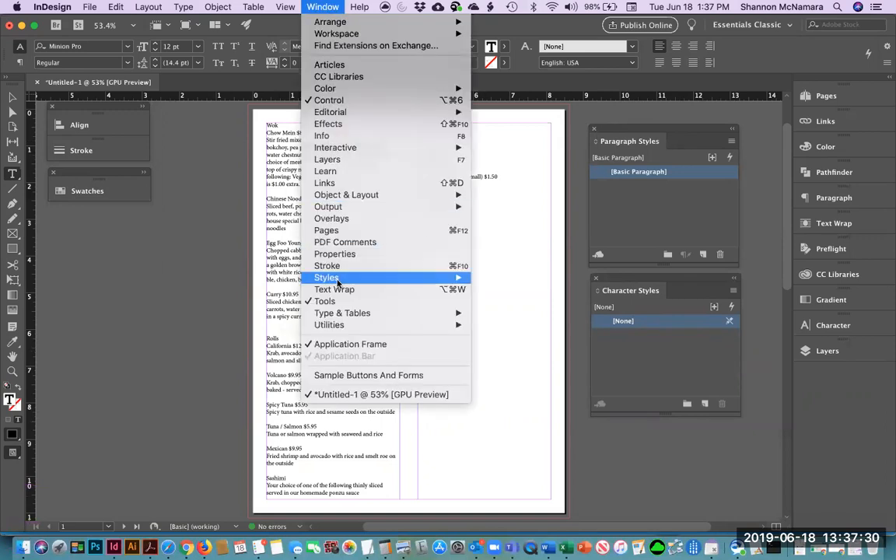
{"action": "mouse_move", "coordinate": [411, 277]}
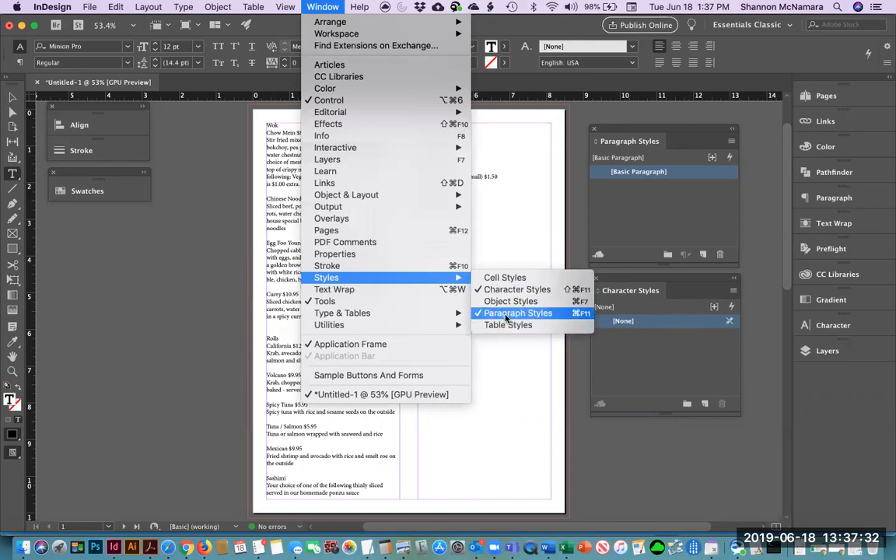
{"action": "left_click", "coordinate": [661, 233]}
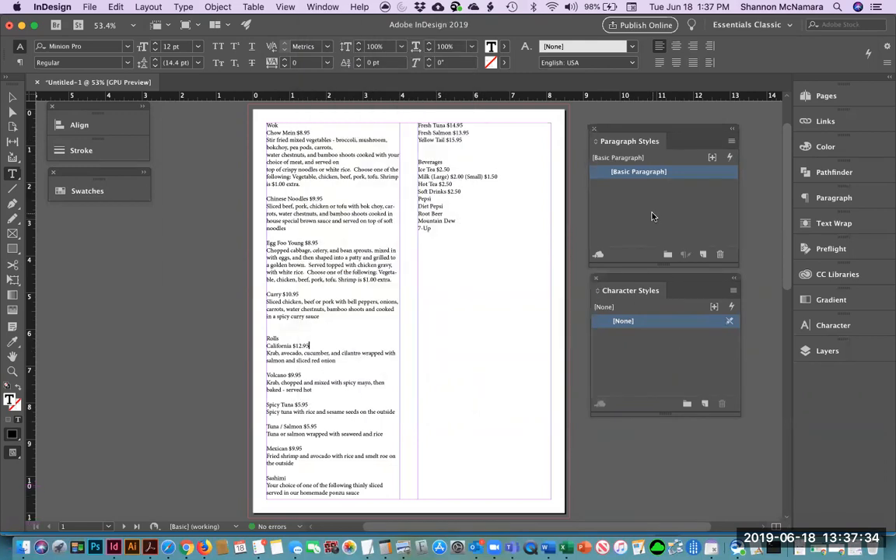
- Create a new paragraph style and name it Headline
{"action": "left_click", "coordinate": [643, 172]}
{"action": "left_click", "coordinate": [702, 254]}
{"action": "left_click", "coordinate": [604, 186]}
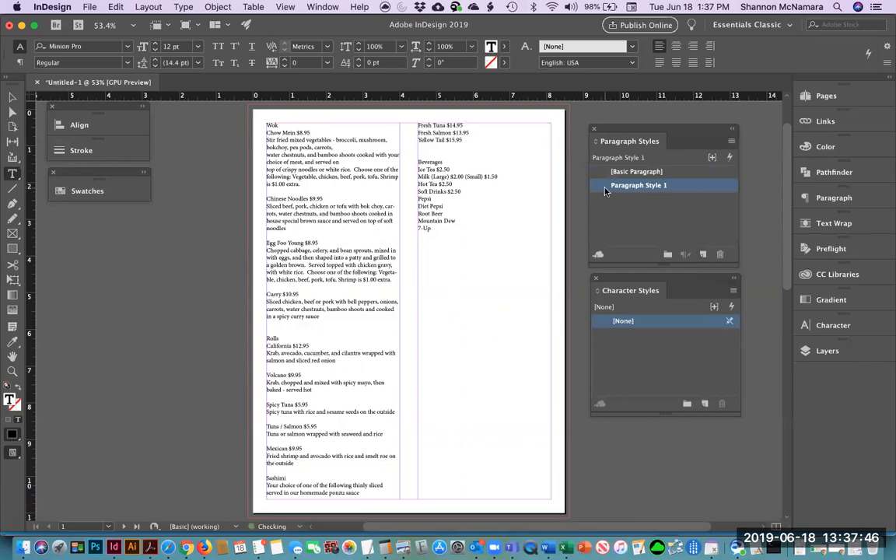
{"action": "double_click", "coordinate": [606, 186]}
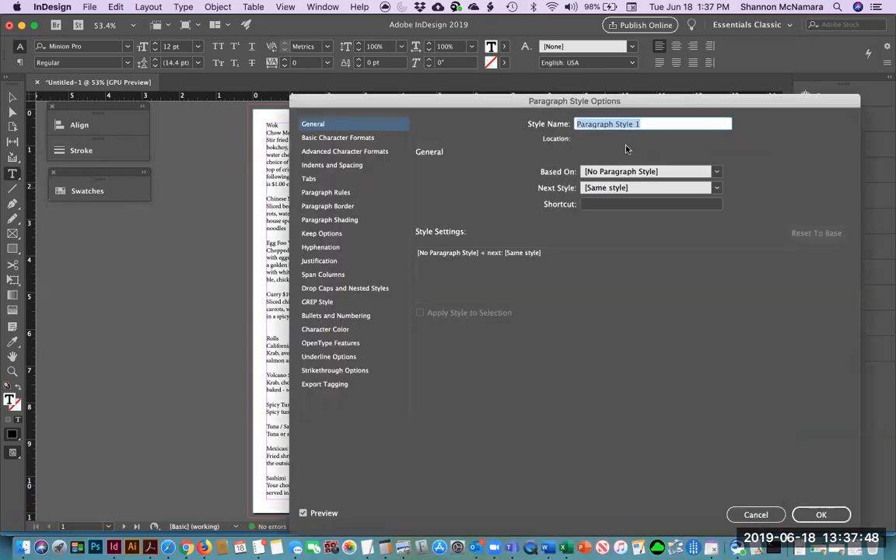
{"action": "type", "text": "Headline"}
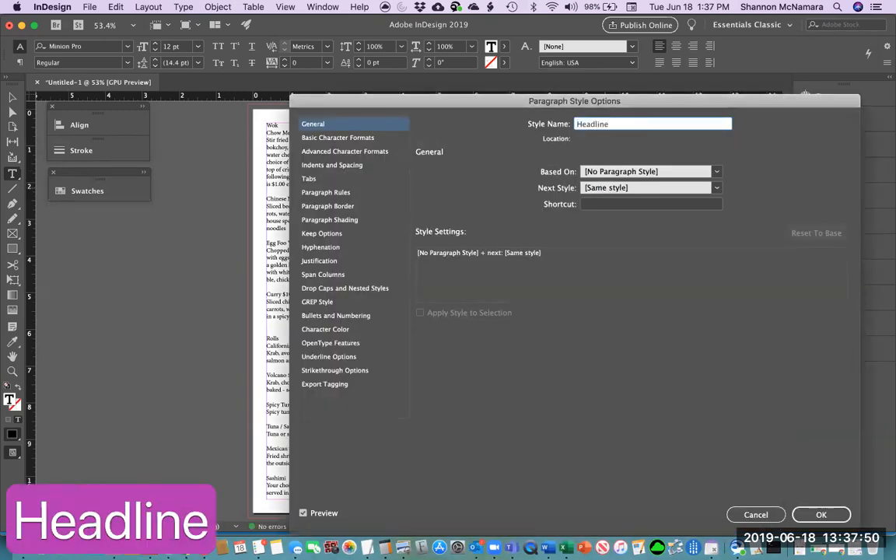
- Set the Headline style's font family to Acier BAT with the Text Gris font style
{"action": "left_click", "coordinate": [343, 137]}
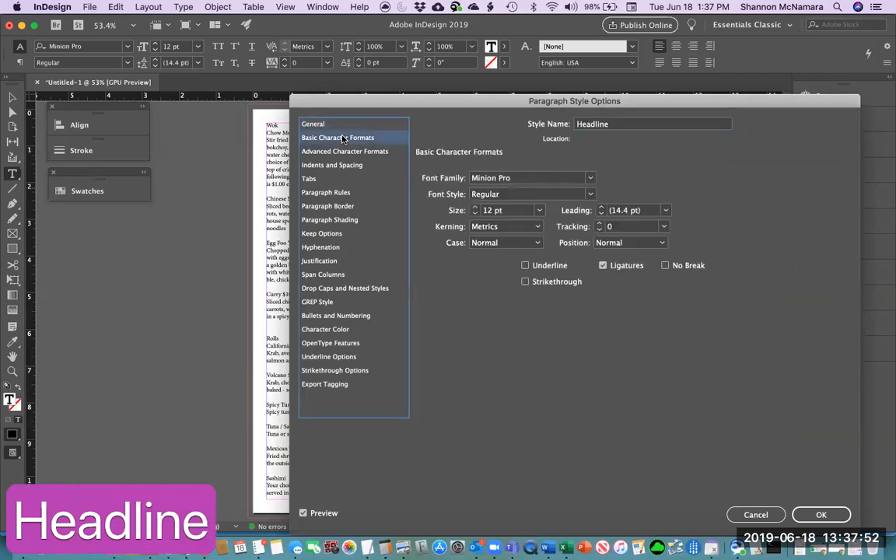
{"action": "left_click", "coordinate": [441, 175]}
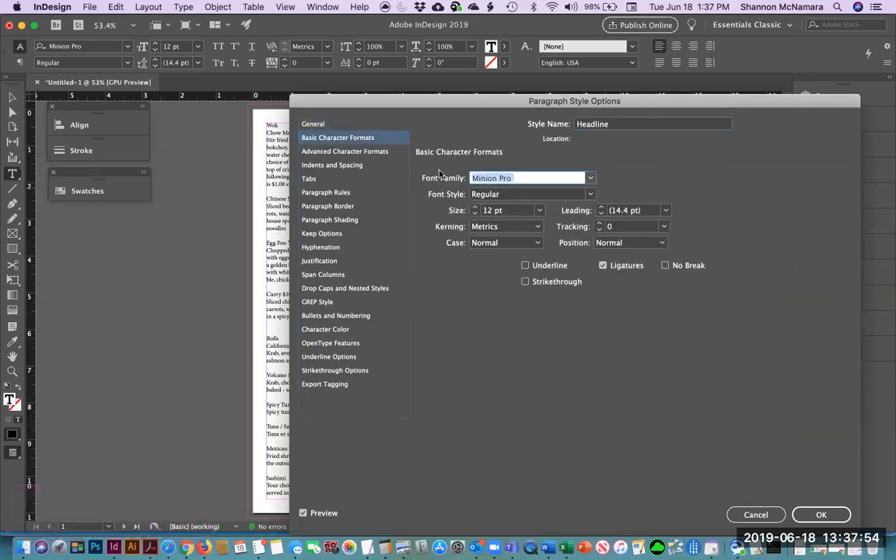
{"action": "type", "text": "aci"}
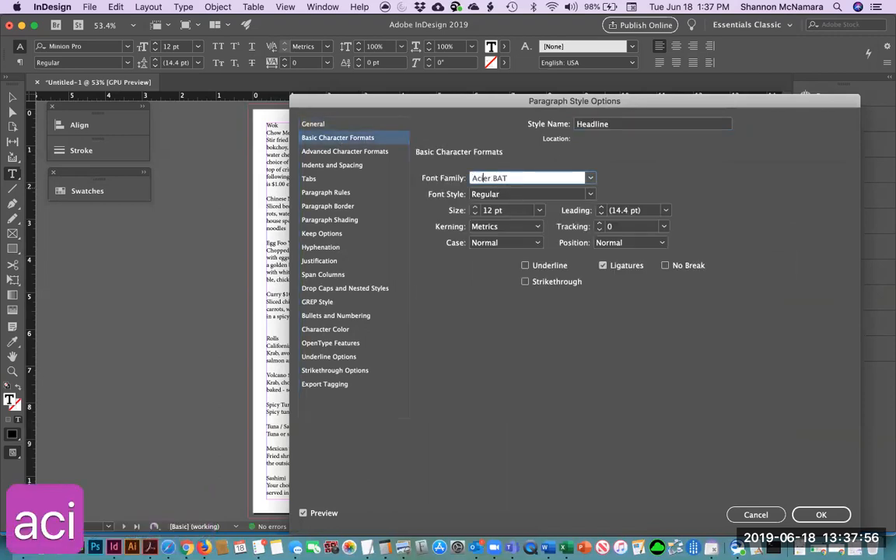
{"action": "key", "text": "Tab"}
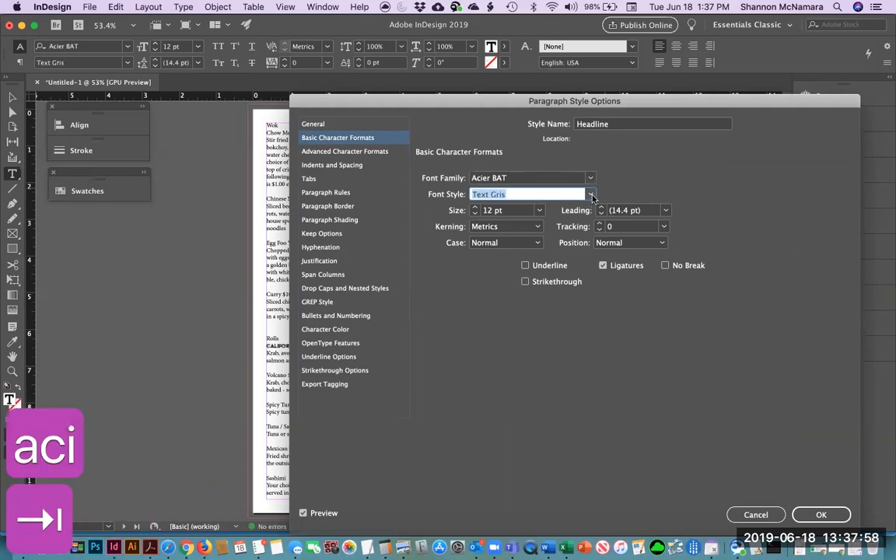
{"action": "left_click", "coordinate": [535, 193]}
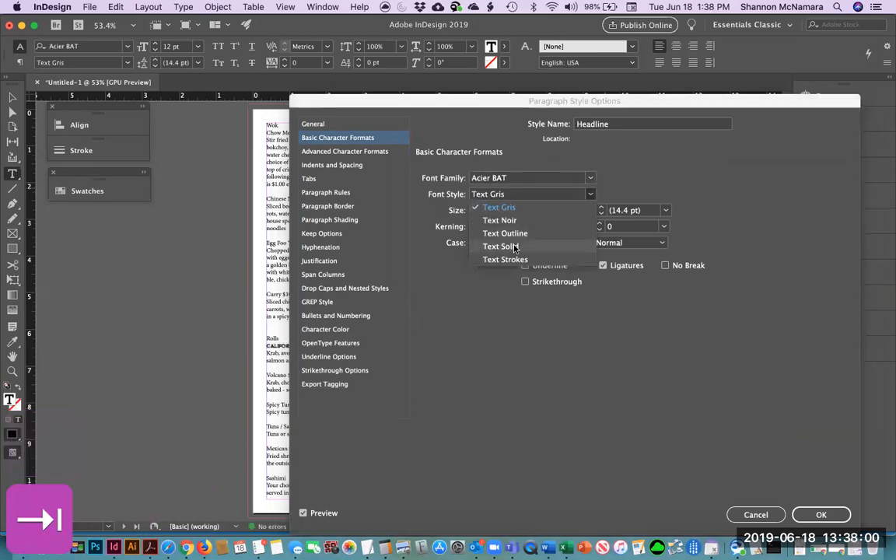
{"action": "left_click", "coordinate": [507, 209]}
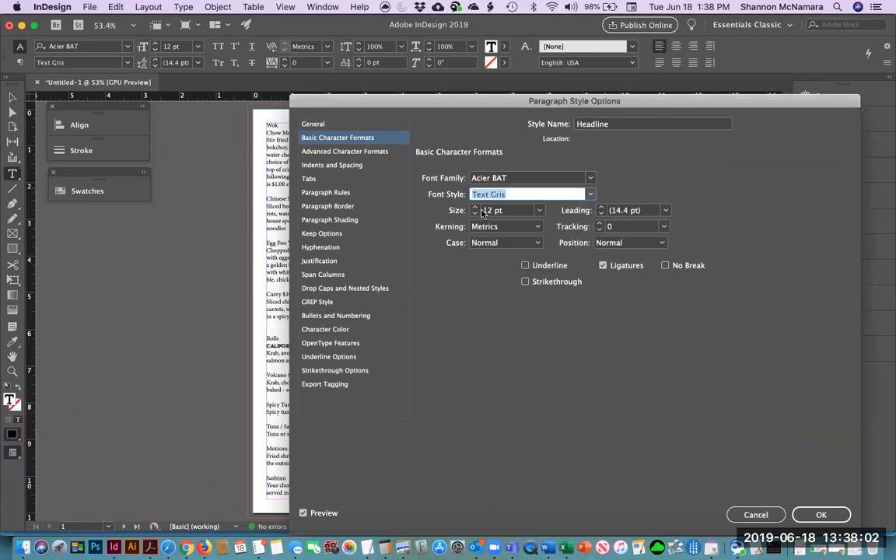
- Switch to Chrome, open the Acier BAT family page, and compare the samples of its font styles
{"action": "key", "text": "super+Tab"}
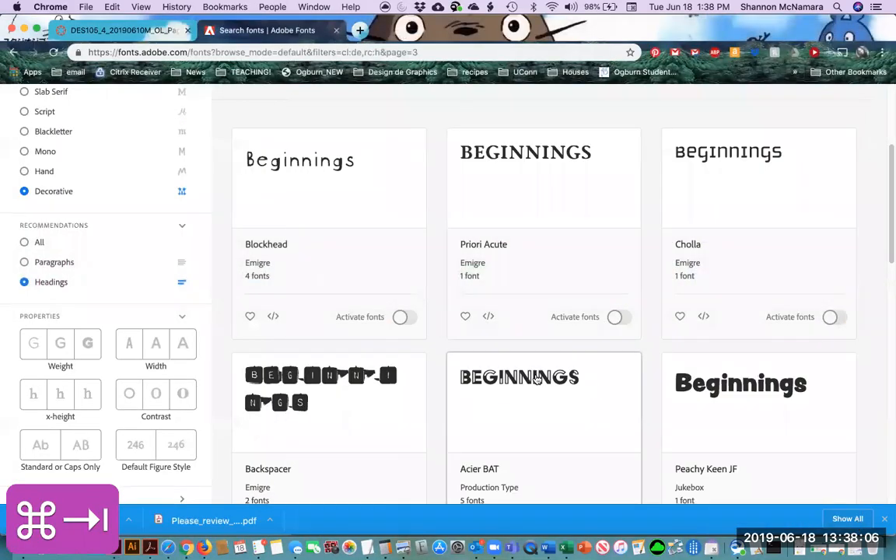
{"action": "left_click", "coordinate": [536, 379]}
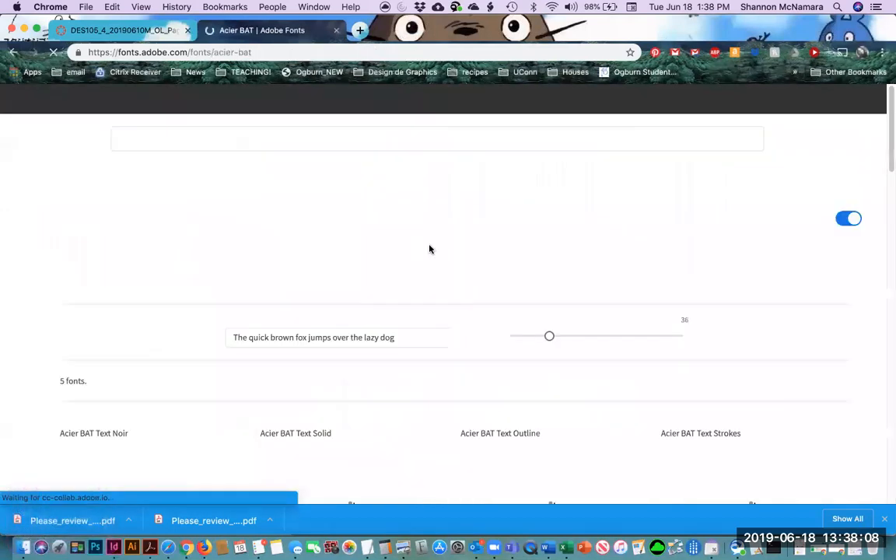
{"action": "scroll", "coordinate": [429, 248], "scroll_direction": "down", "scroll_amount": 3}
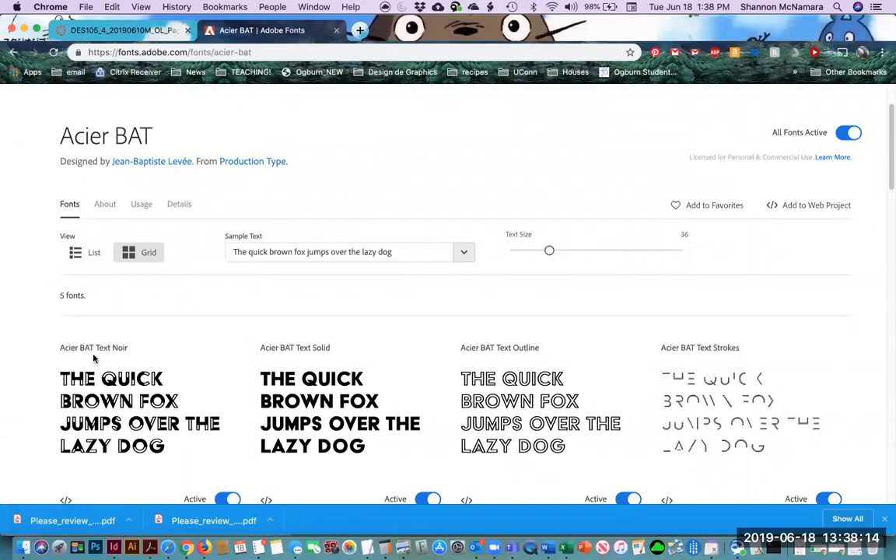
{"action": "scroll", "coordinate": [110, 344], "scroll_direction": "down", "scroll_amount": 4}
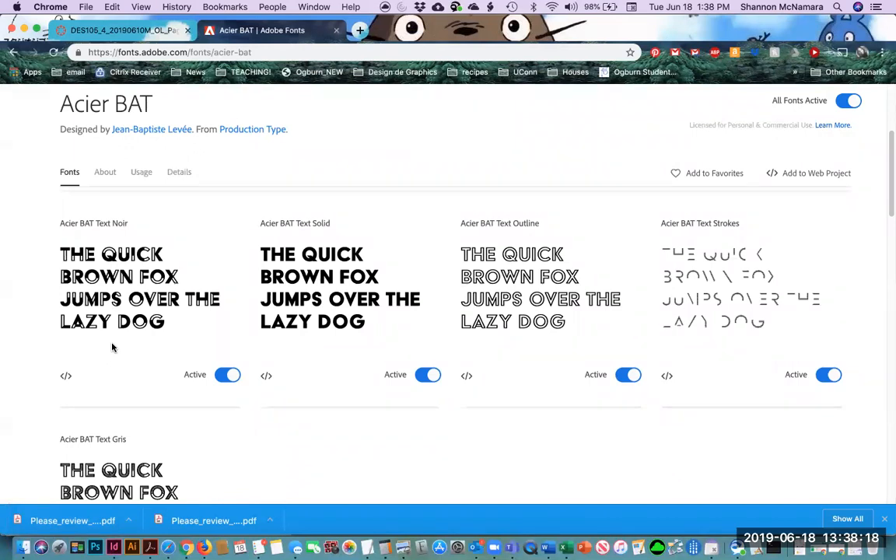
{"action": "scroll", "coordinate": [115, 344], "scroll_direction": "down", "scroll_amount": 1}
- Return to InDesign and set the Headline style's font style to Text Noir and its size to 30 pt
{"action": "key", "text": "super+Tab"}
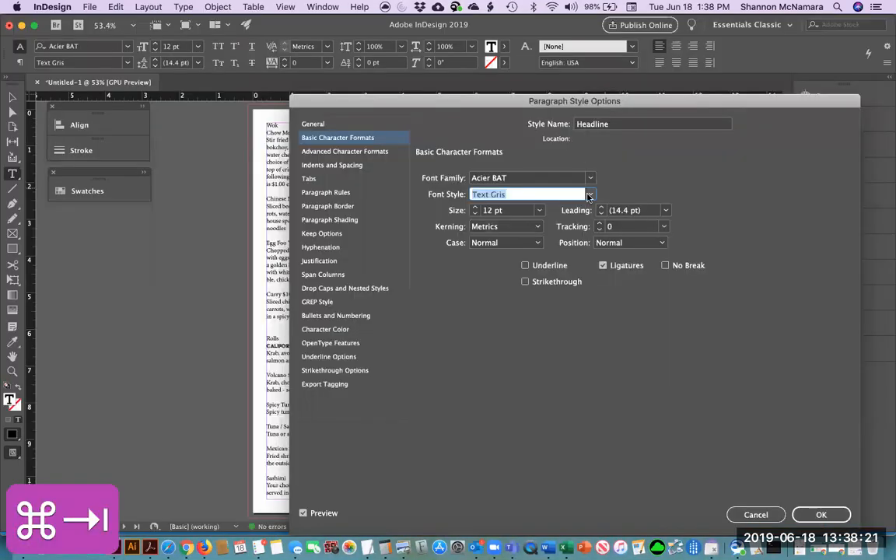
{"action": "left_click", "coordinate": [590, 195]}
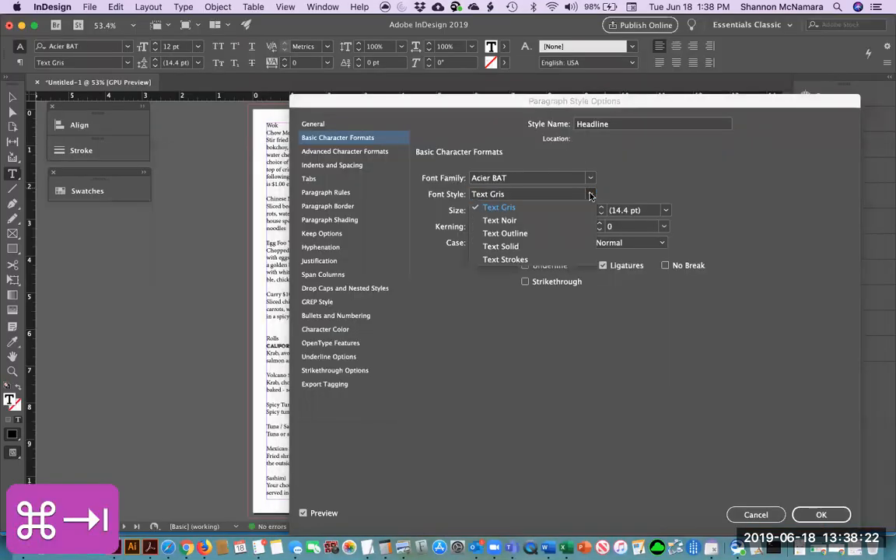
{"action": "left_click", "coordinate": [499, 221]}
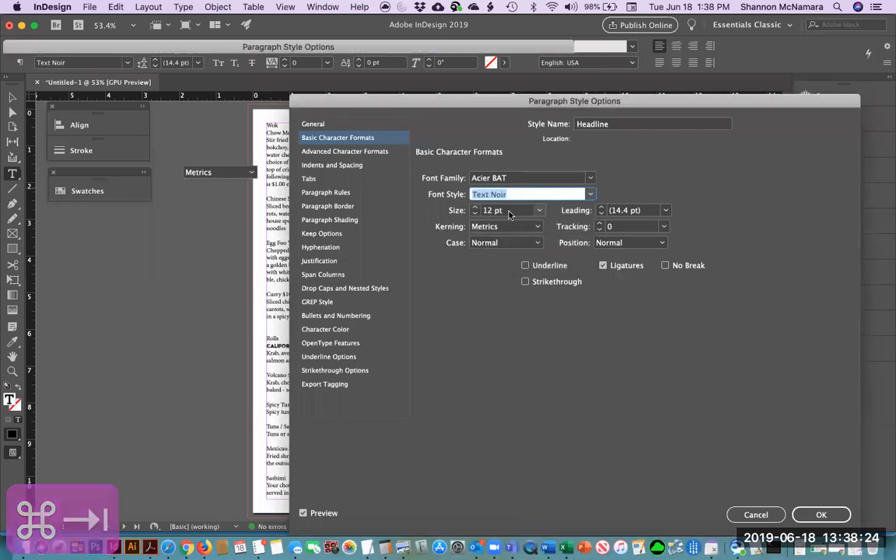
{"action": "key", "text": "Tab"}
{"action": "type", "text": "30"}
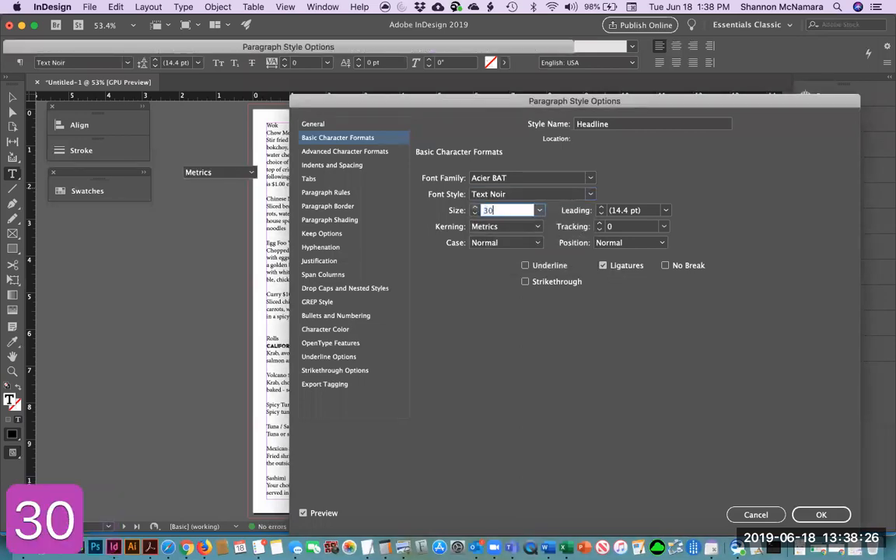
{"action": "key", "text": "Tab"}
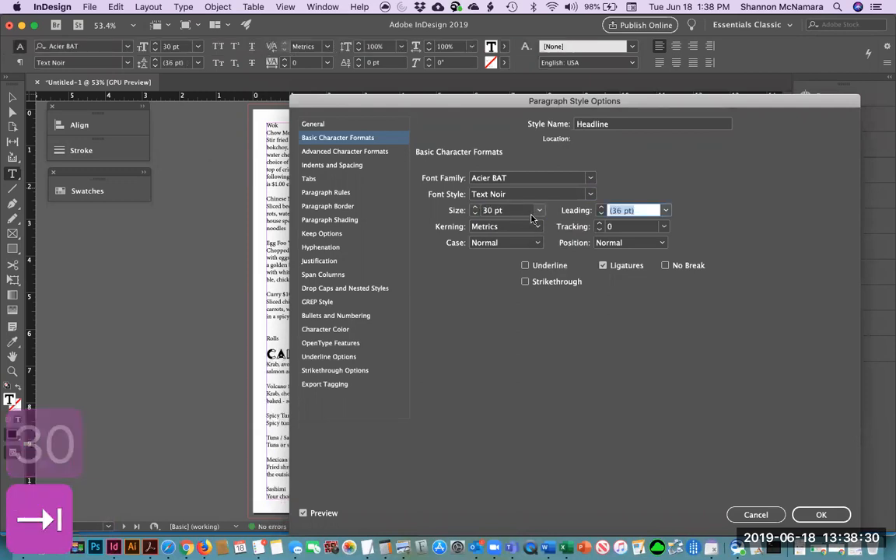
- Set the Headline style's space after to 0.0625 in
{"action": "left_click", "coordinate": [318, 167]}
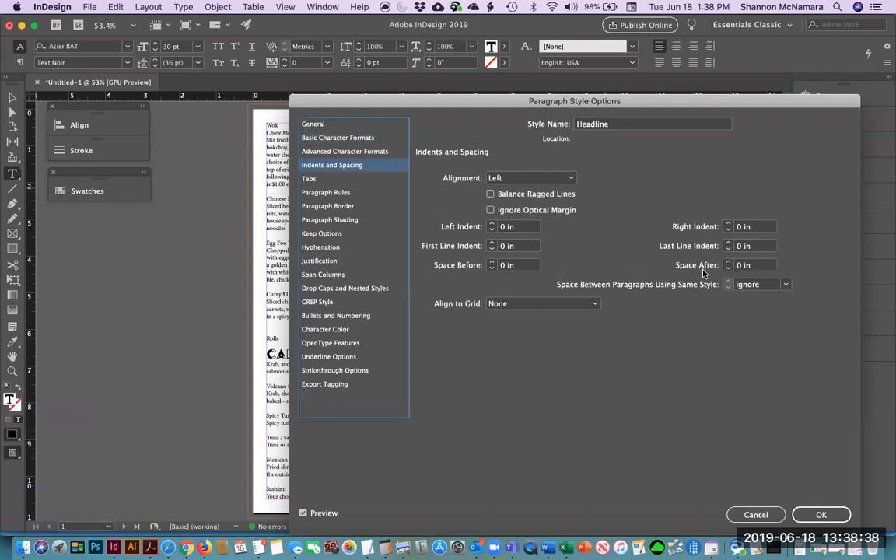
{"action": "left_click", "coordinate": [758, 268]}
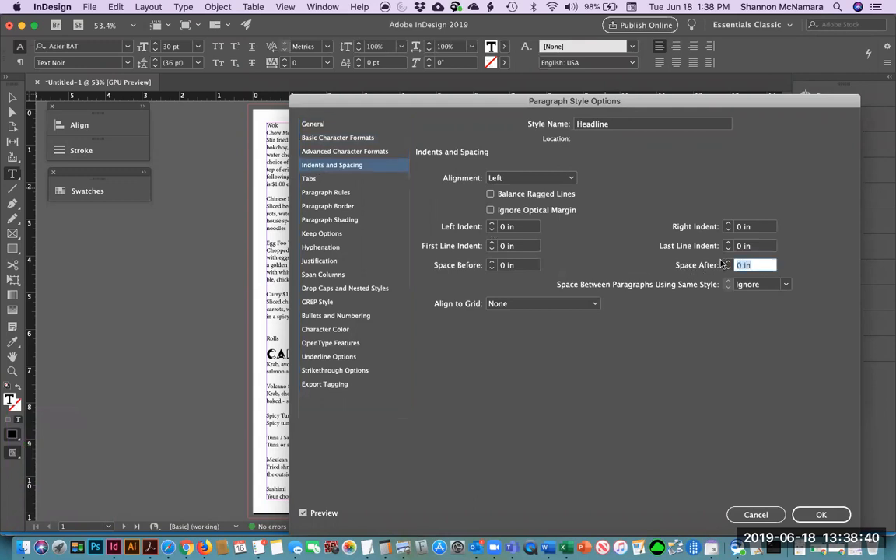
{"action": "key", "text": "Up"}
{"action": "key", "text": "Up"}
{"action": "key", "text": "Down"}
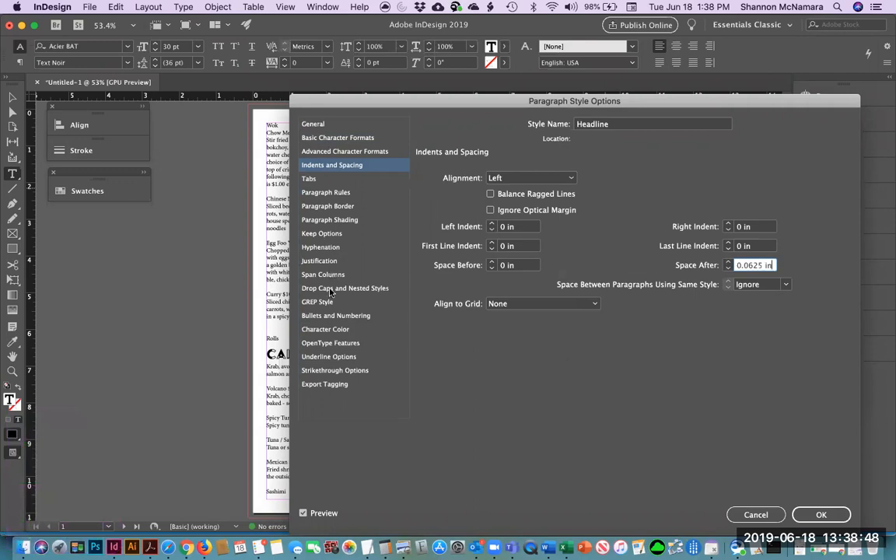
- Bring up the Headline style's character colour settings, and open Wok+RollLogo.ai from the Wok+Roll folder in Illustrator, accepting the colour profile notice
{"action": "left_click", "coordinate": [332, 331]}
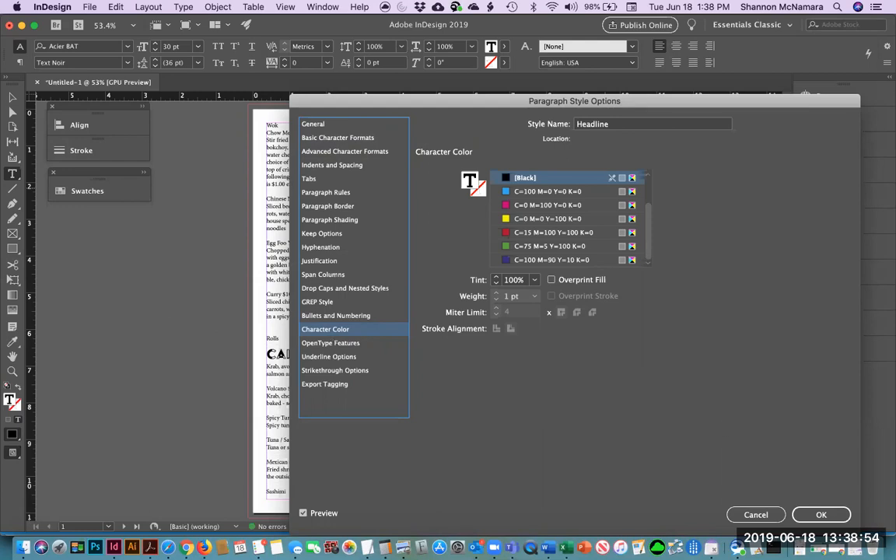
{"action": "left_click", "coordinate": [23, 547]}
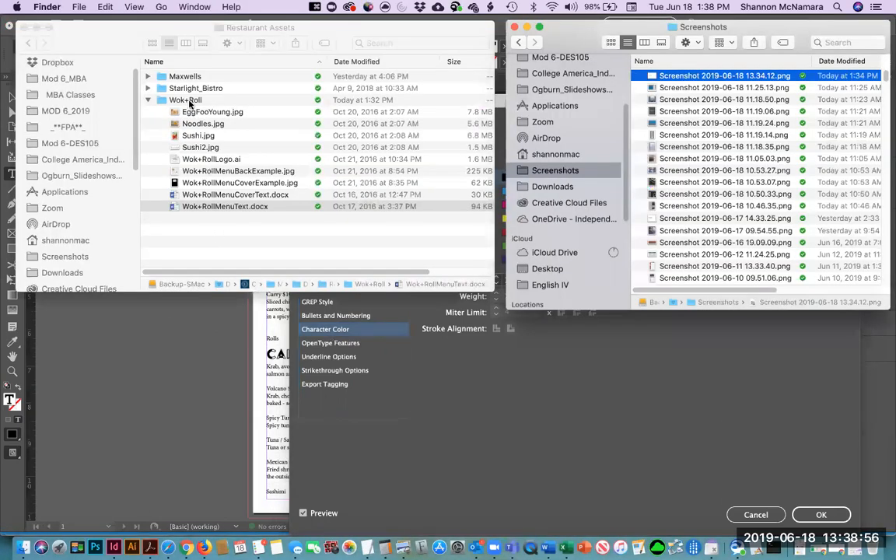
{"action": "left_click", "coordinate": [190, 103]}
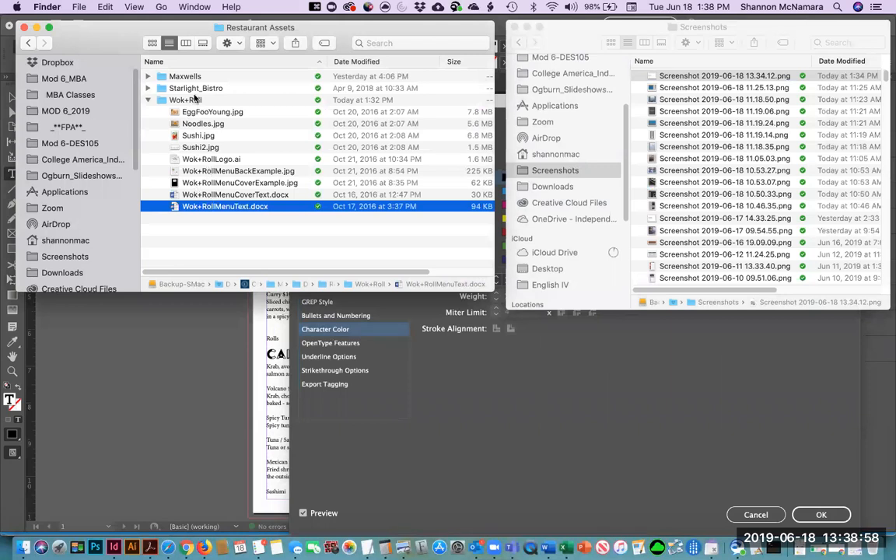
{"action": "left_click", "coordinate": [193, 159]}
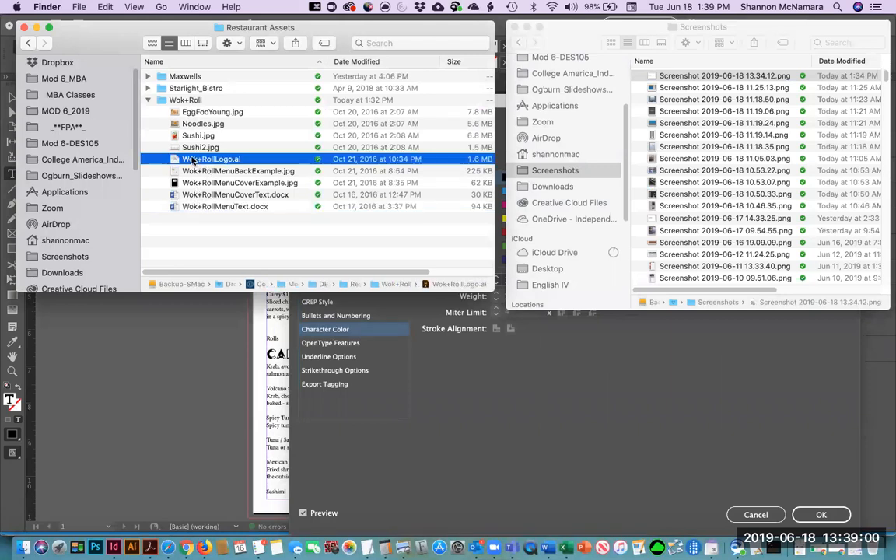
{"action": "double_click", "coordinate": [174, 161]}
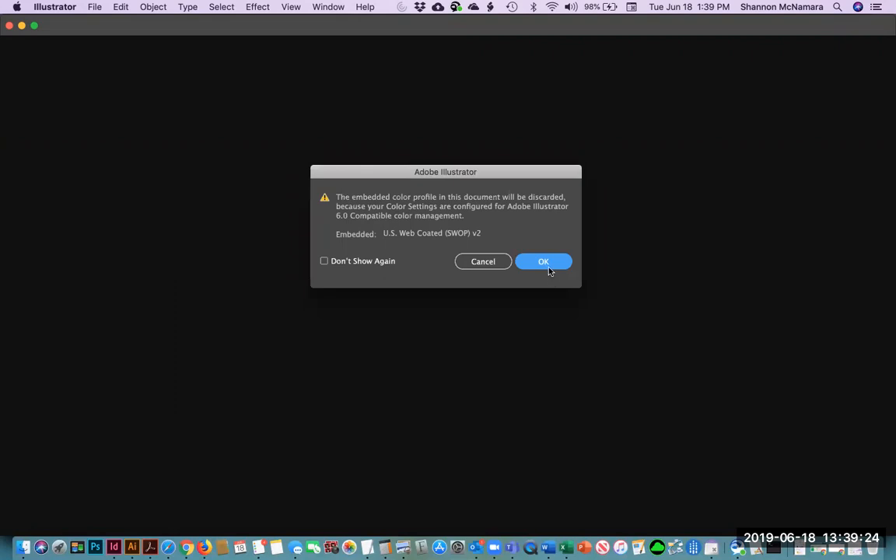
{"action": "left_click", "coordinate": [543, 261]}
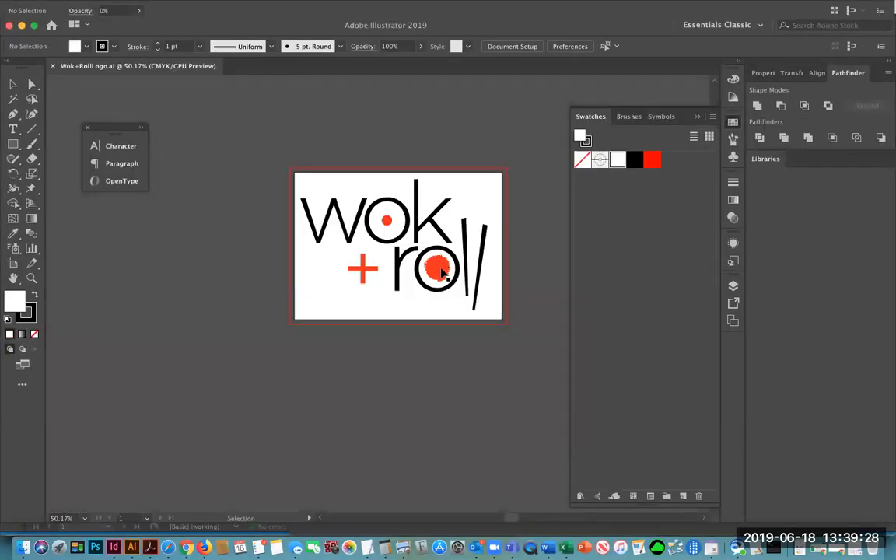
- Check the CMYK values of the red circle inside the "o" of "roll" in the logo
{"action": "left_click", "coordinate": [436, 264]}
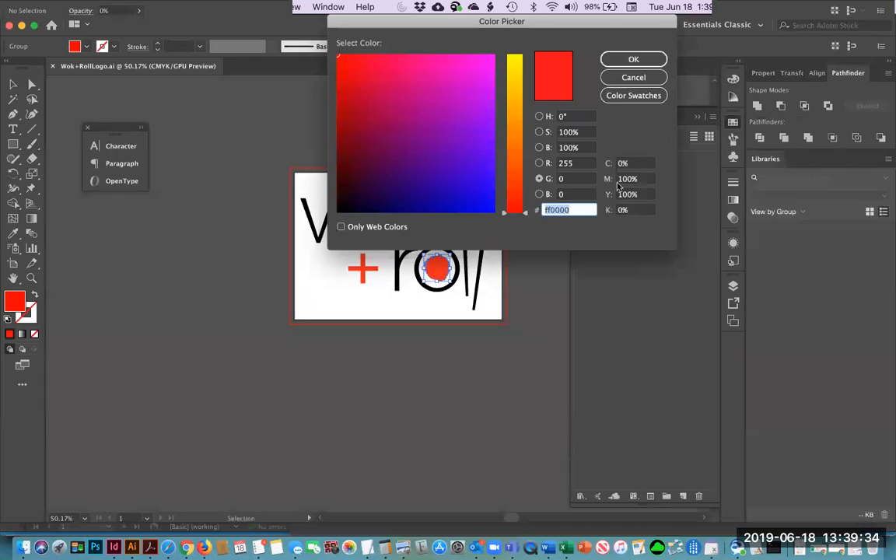
{"action": "left_click", "coordinate": [632, 61]}
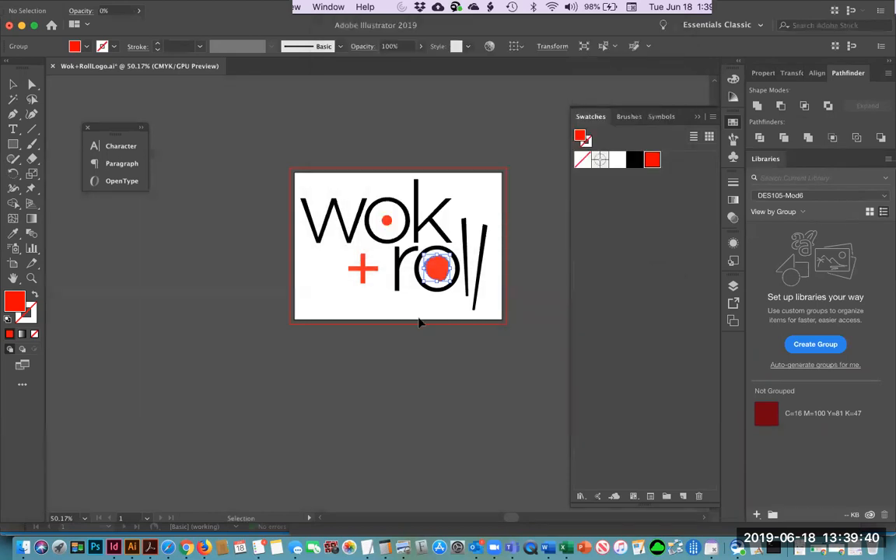
- Return to InDesign, look through the available character colours, and save the Headline style with its black fill
{"action": "key", "text": "super+Tab"}
{"action": "key", "text": "super+Tab"}
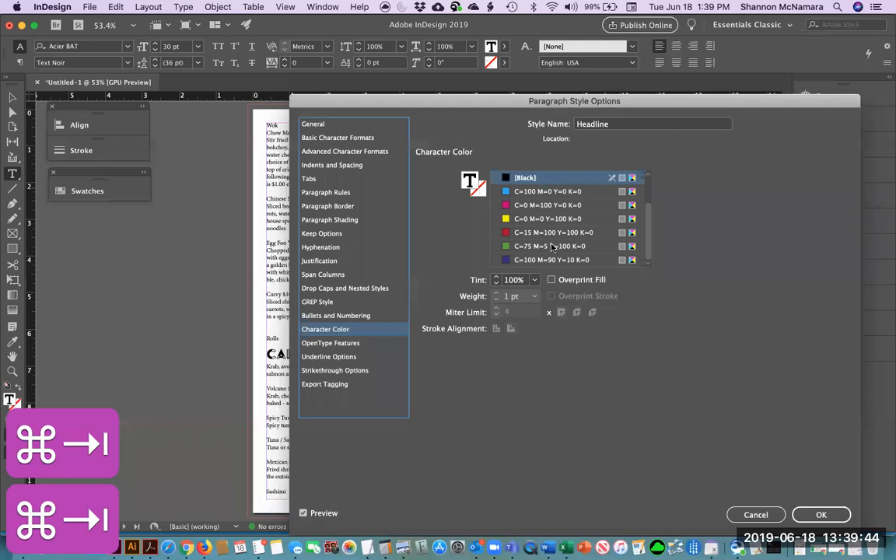
{"action": "scroll", "coordinate": [648, 241], "scroll_direction": "up", "scroll_amount": 2}
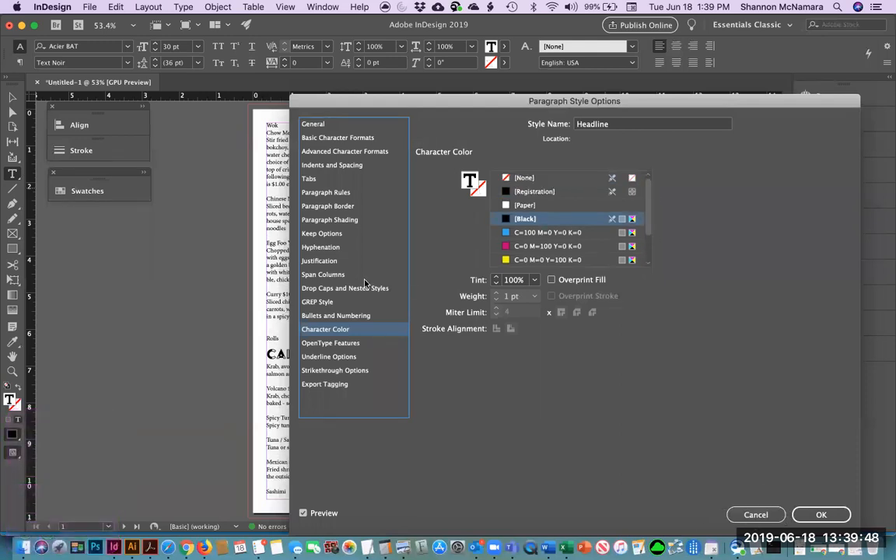
{"action": "left_click", "coordinate": [818, 515]}
- Create a new colour swatch and name it Wok N Roll Red
{"action": "left_click", "coordinate": [79, 191]}
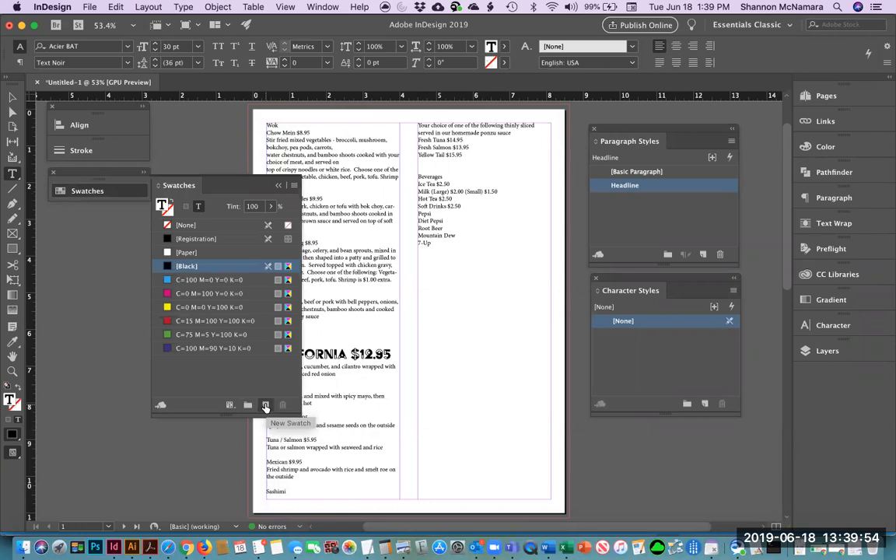
{"action": "left_click", "coordinate": [265, 404]}
{"action": "double_click", "coordinate": [191, 361]}
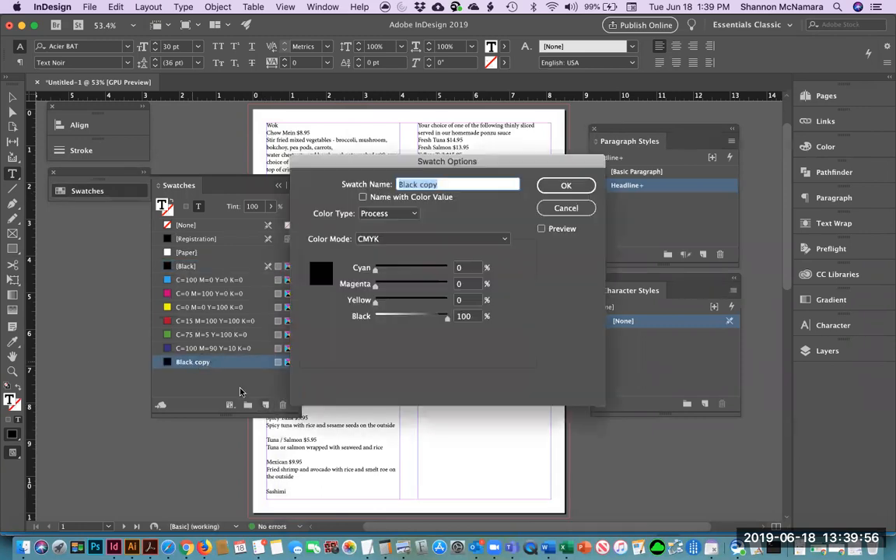
{"action": "type", "text": "Wo"}
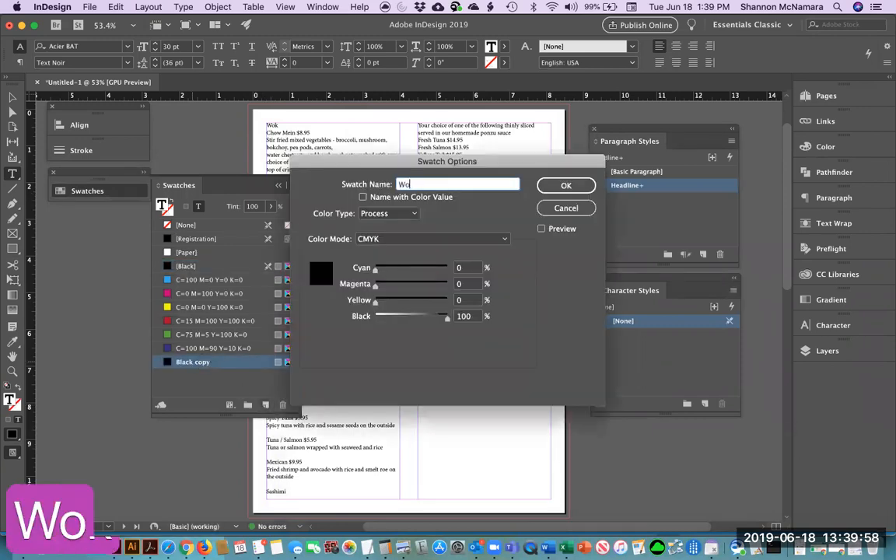
{"action": "type", "text": "k N Roll Red"}
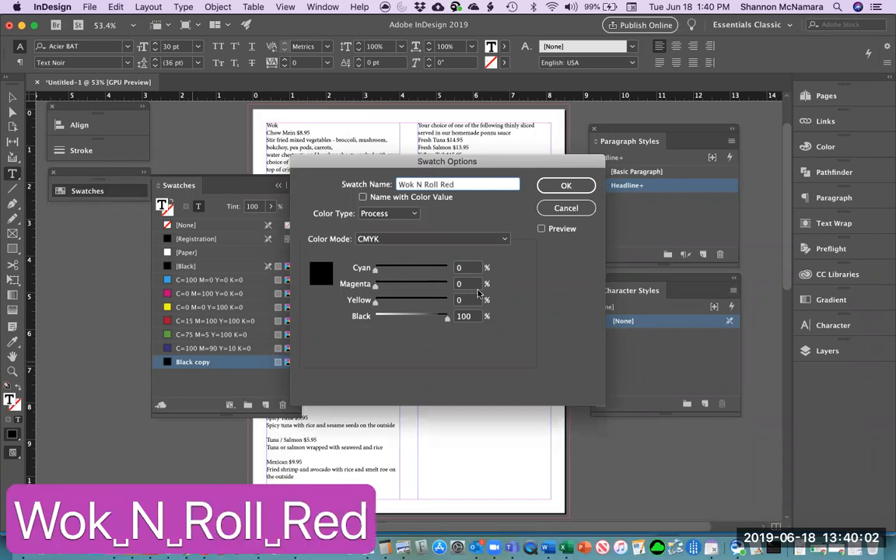
- Set the Wok N Roll Red swatch to 100% magenta, 100% yellow and 0% black, and save it
{"action": "left_click_drag", "start_coordinate": [473, 285], "coordinate": [439, 284]}
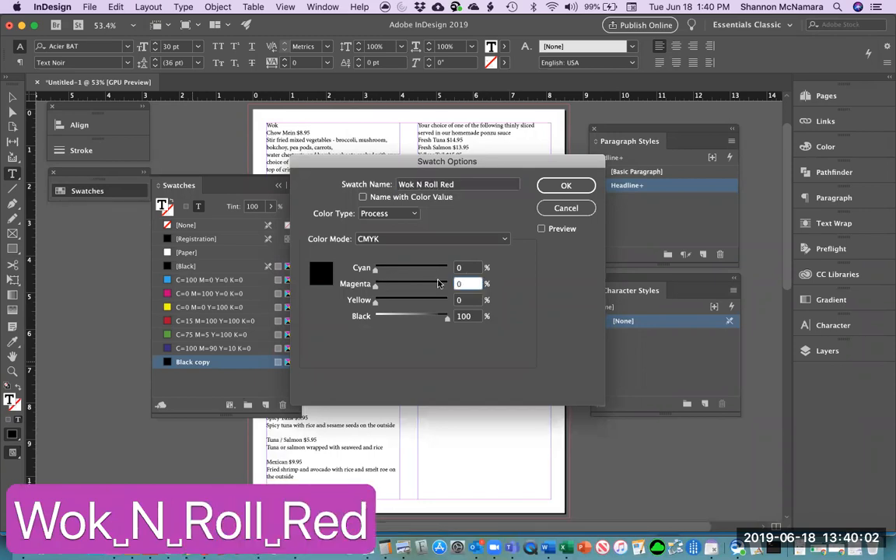
{"action": "type", "text": "100"}
{"action": "key", "text": "Tab"}
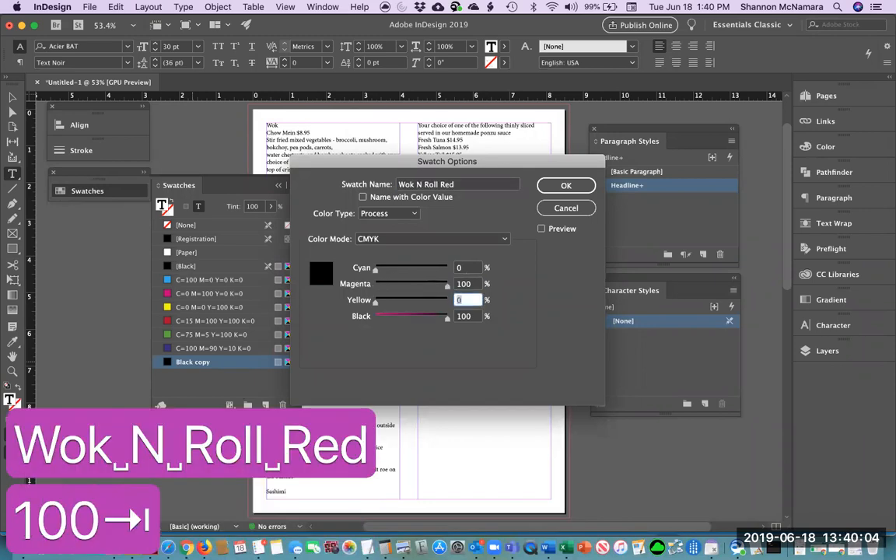
{"action": "type", "text": "100"}
{"action": "key", "text": "Tab"}
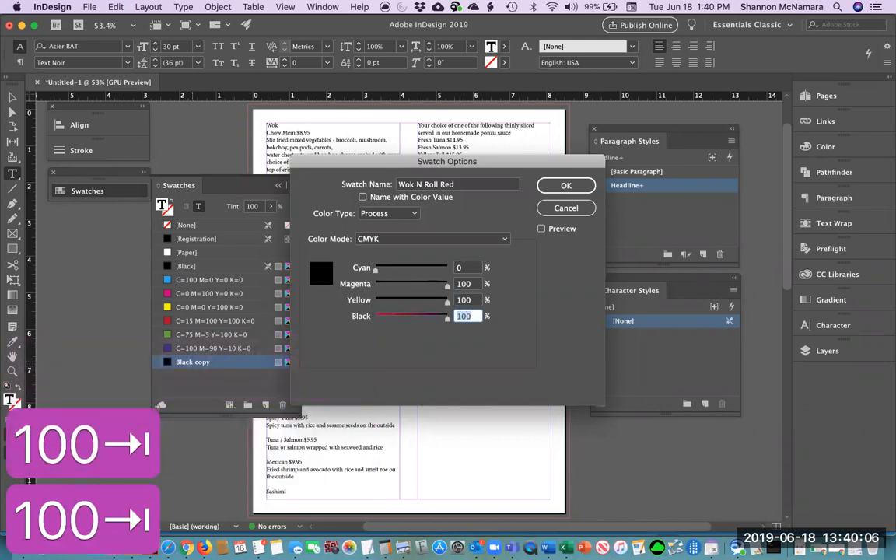
{"action": "type", "text": "0"}
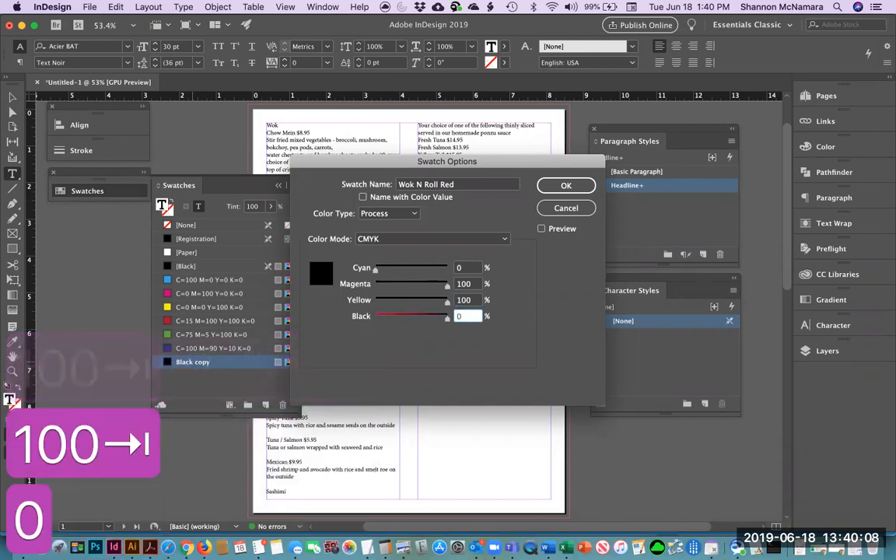
{"action": "left_click", "coordinate": [565, 187]}
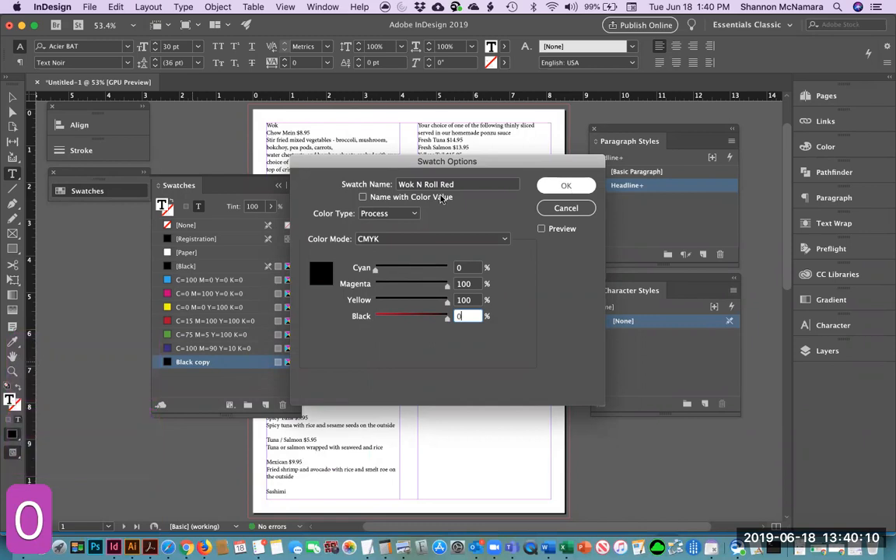
{"action": "left_click", "coordinate": [565, 185]}
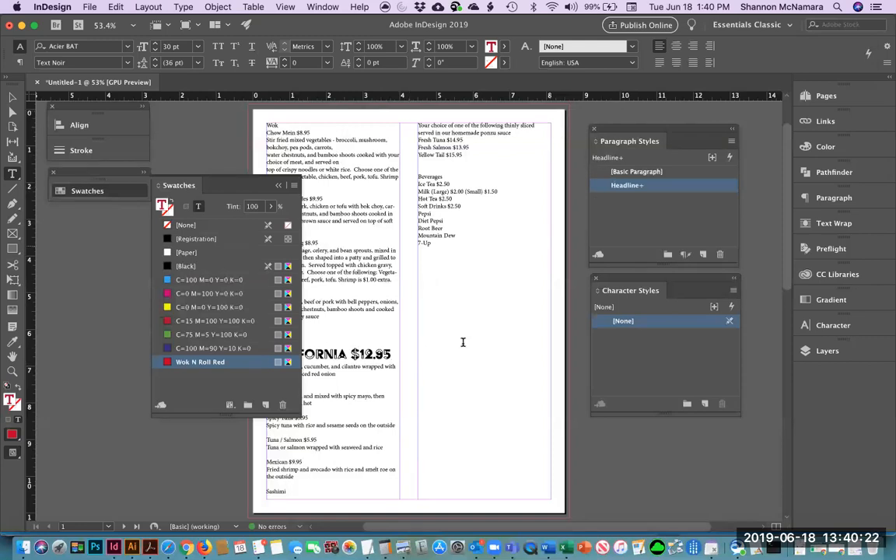
- Set the Headline paragraph style's character colour to Wok N Roll Red, undoing the accidental switch of the text to Basic Paragraph
{"action": "left_click", "coordinate": [618, 173]}
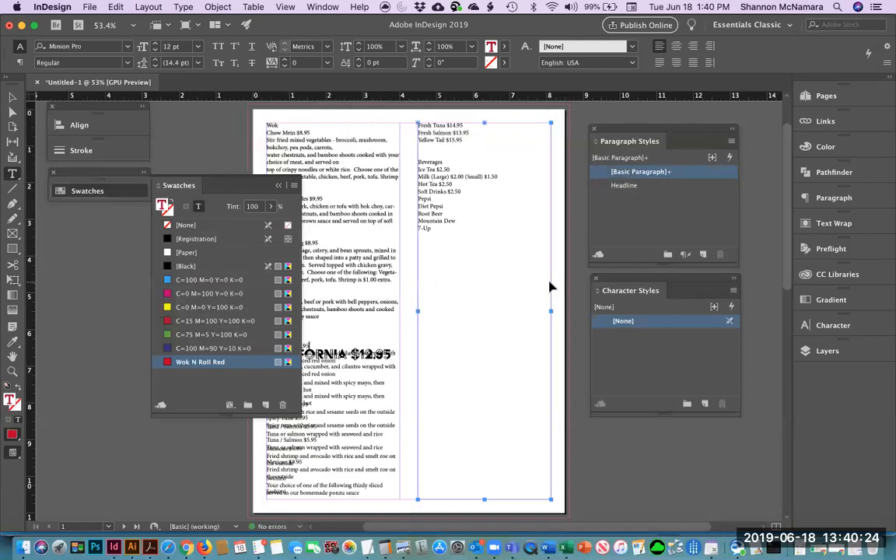
{"action": "key", "text": "super+z"}
{"action": "double_click", "coordinate": [625, 185]}
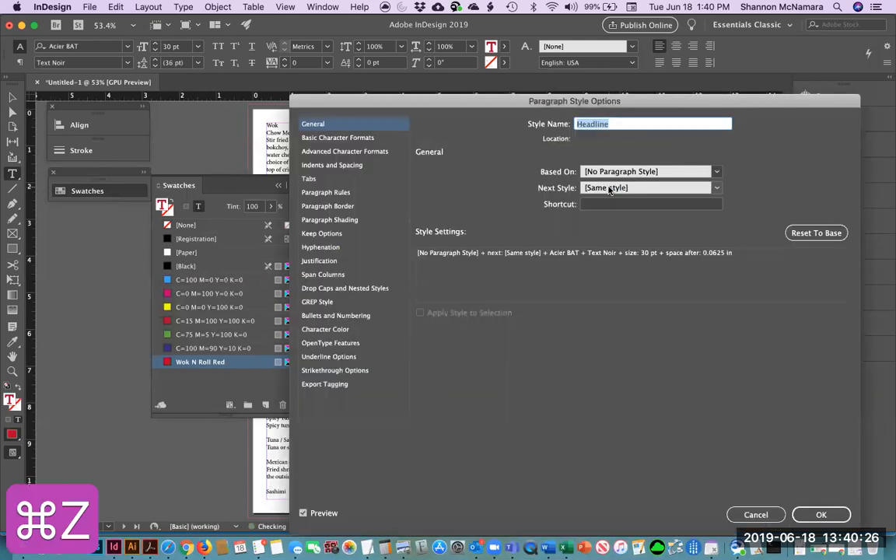
{"action": "left_click", "coordinate": [323, 329]}
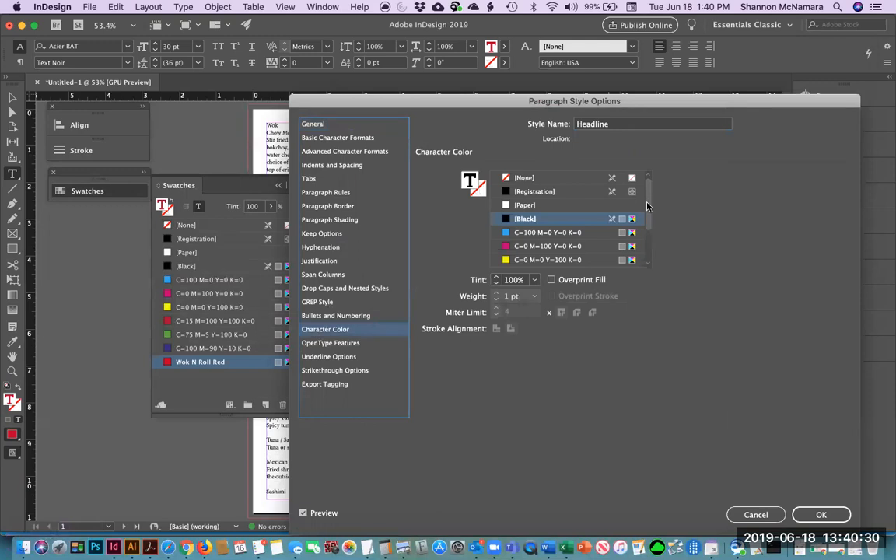
{"action": "scroll", "coordinate": [575, 233], "scroll_direction": "down", "scroll_amount": 3}
{"action": "left_click", "coordinate": [541, 260]}
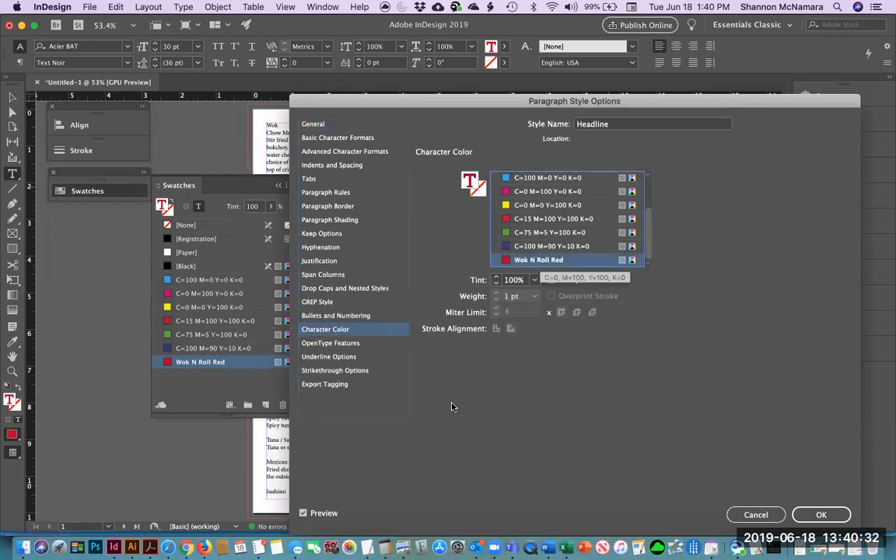
{"action": "left_click", "coordinate": [812, 514]}
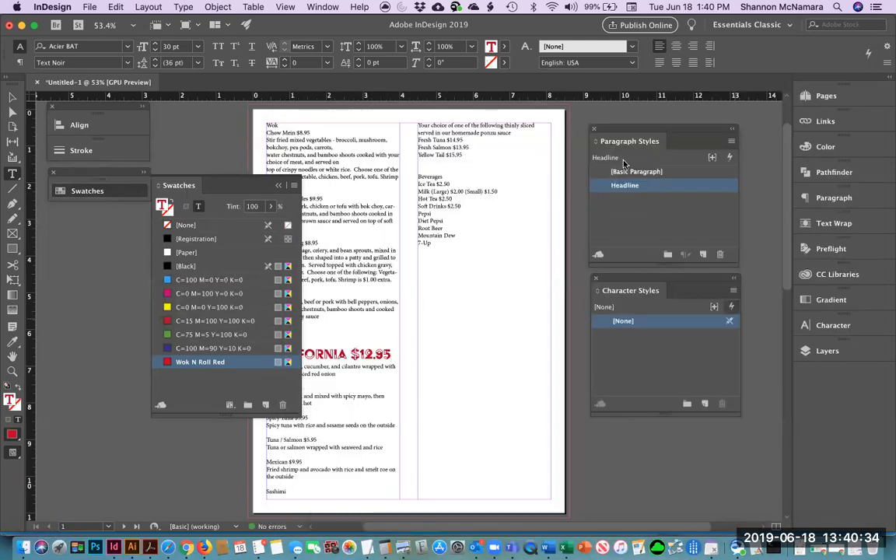
- Collapse the swatch list and return the "California $12.95" line to the Basic Paragraph style
{"action": "left_click", "coordinate": [273, 185]}
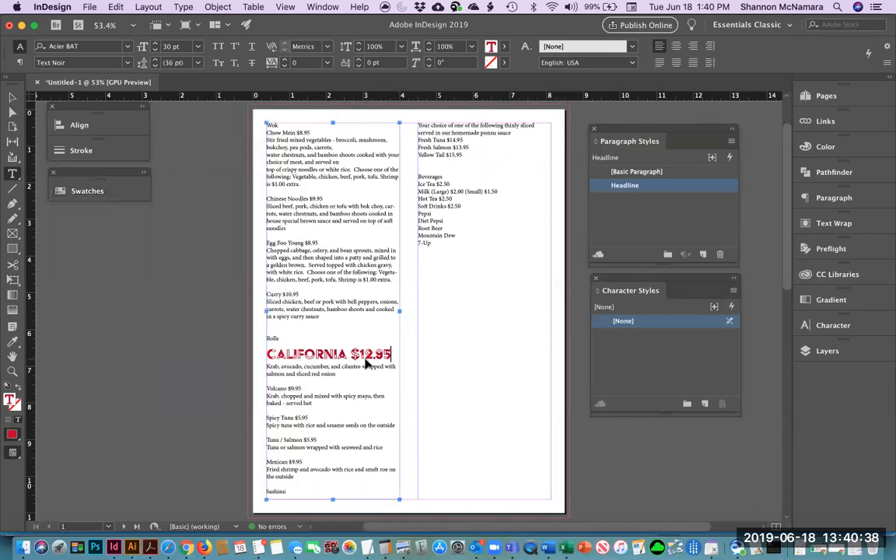
{"action": "key", "text": "shift+super+Left"}
{"action": "key", "text": "shift+super+Left"}
{"action": "key", "text": "shift+super+Left"}
{"action": "key", "text": "shift+super+Left"}
{"action": "key", "text": "shift+super+Left"}
{"action": "key", "text": "shift+super+Left"}
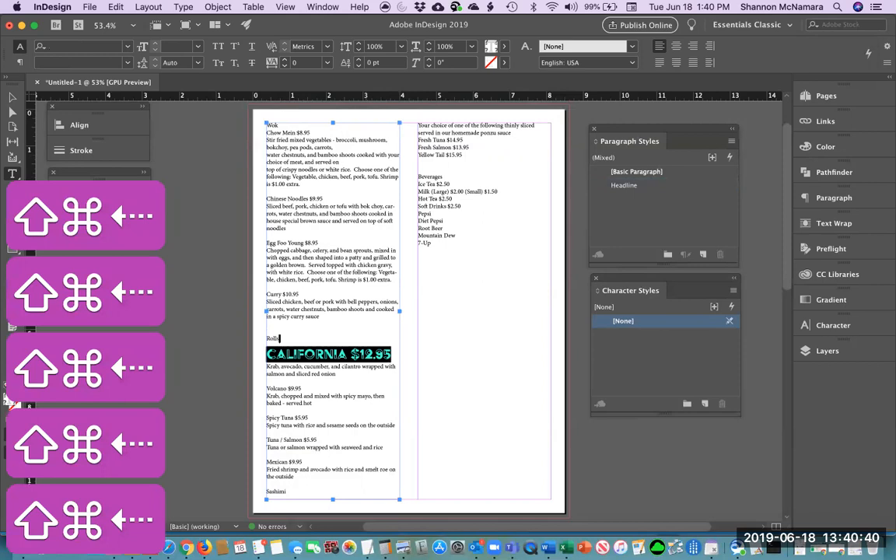
{"action": "left_click", "coordinate": [634, 171]}
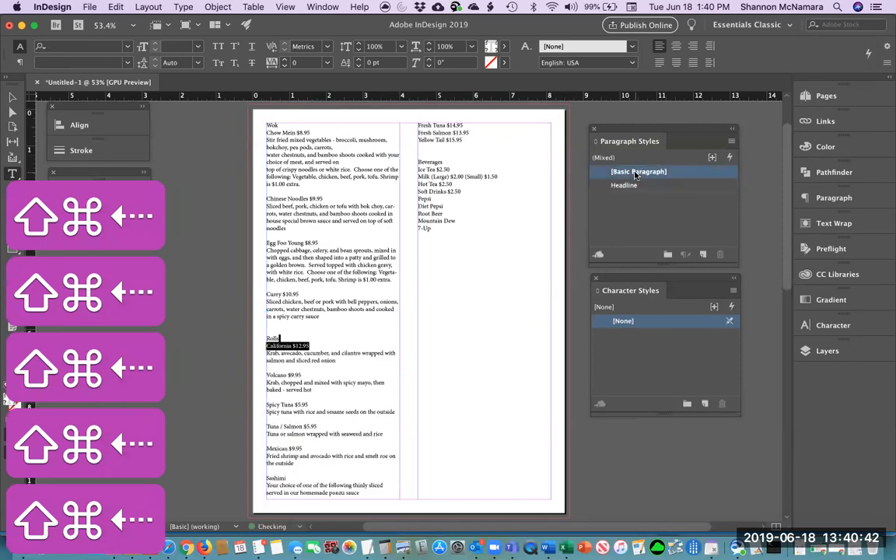
- Apply the Headline paragraph style to the Wok, Rolls, Sashimi and Beverages section titles
{"action": "double_click", "coordinate": [273, 125]}
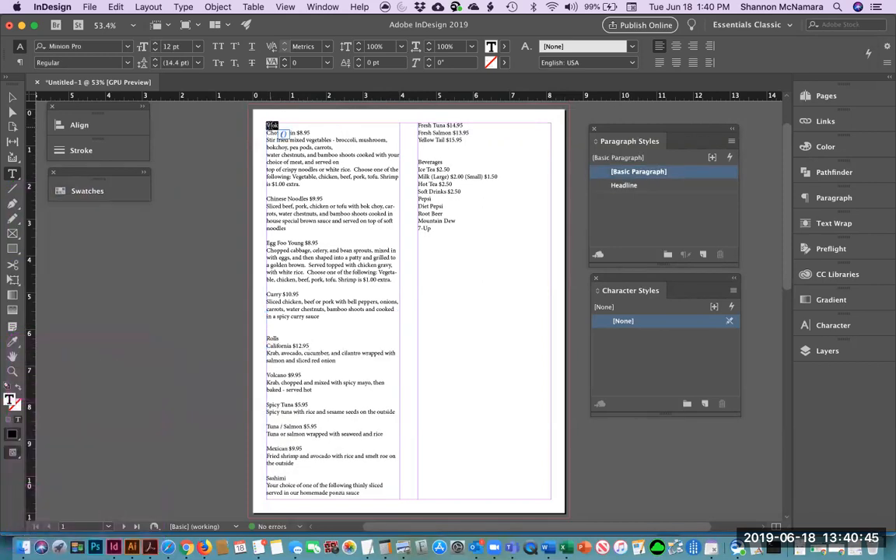
{"action": "left_click", "coordinate": [622, 185]}
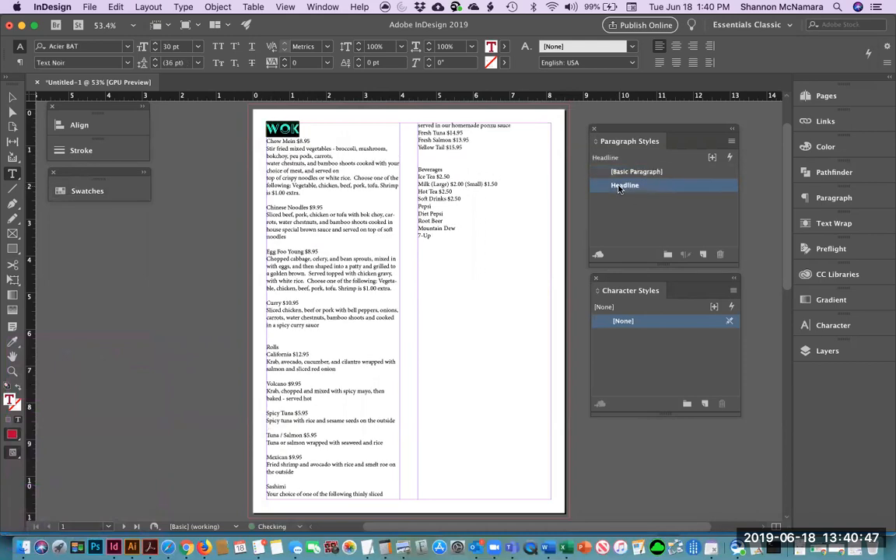
{"action": "left_click", "coordinate": [273, 344]}
{"action": "double_click", "coordinate": [273, 345]}
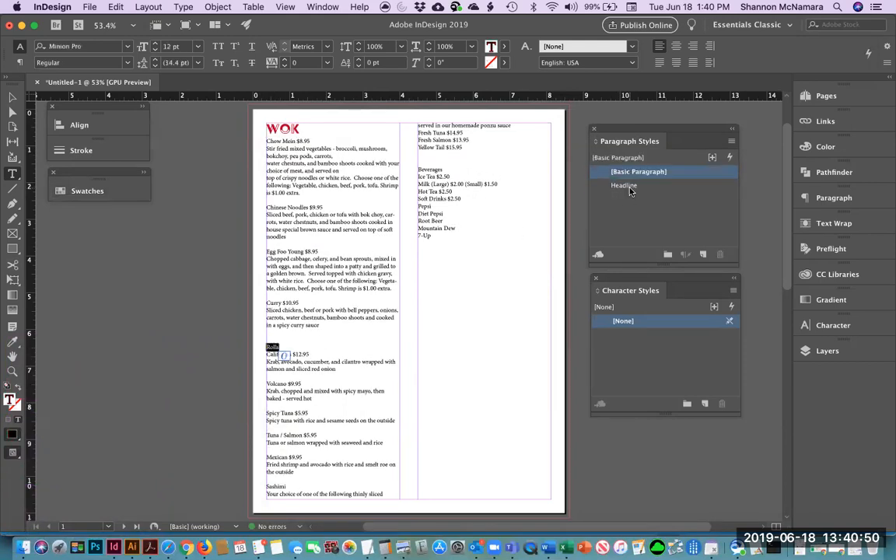
{"action": "left_click", "coordinate": [624, 185]}
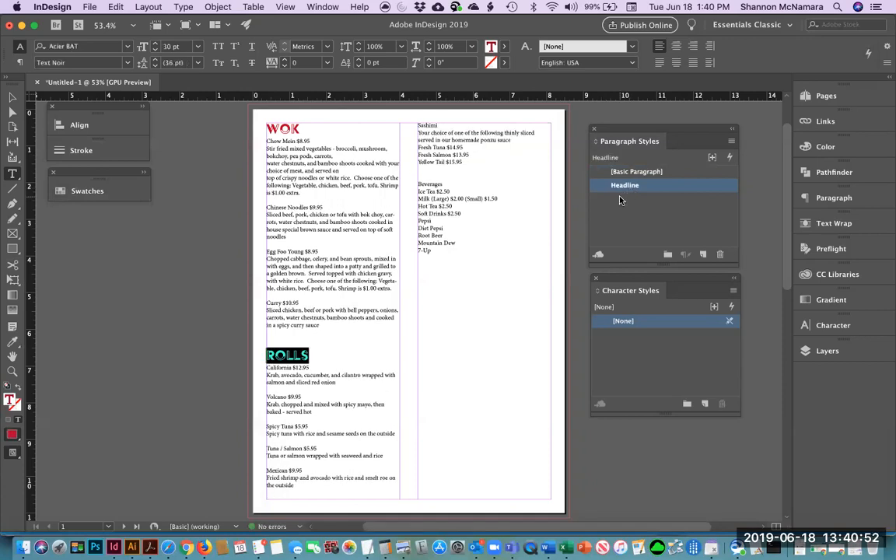
{"action": "double_click", "coordinate": [425, 124]}
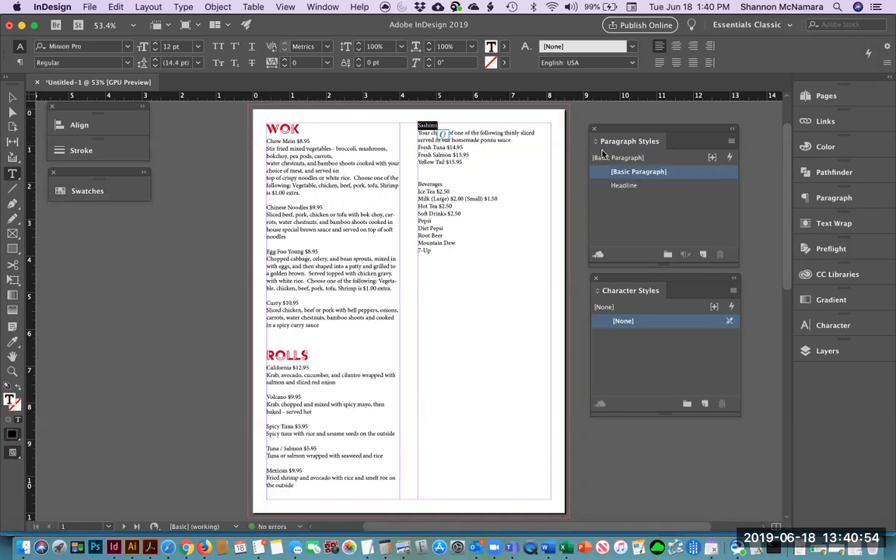
{"action": "left_click", "coordinate": [624, 185]}
{"action": "double_click", "coordinate": [426, 192]}
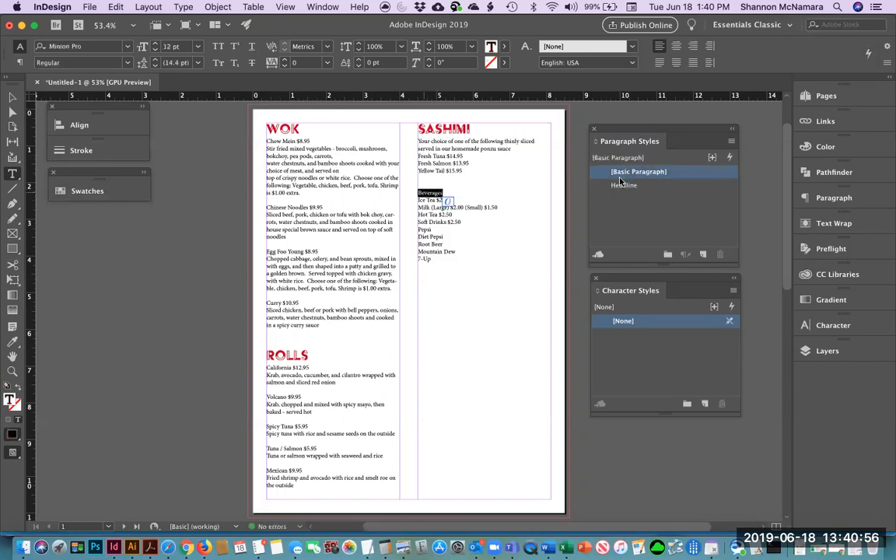
{"action": "left_click", "coordinate": [635, 187]}
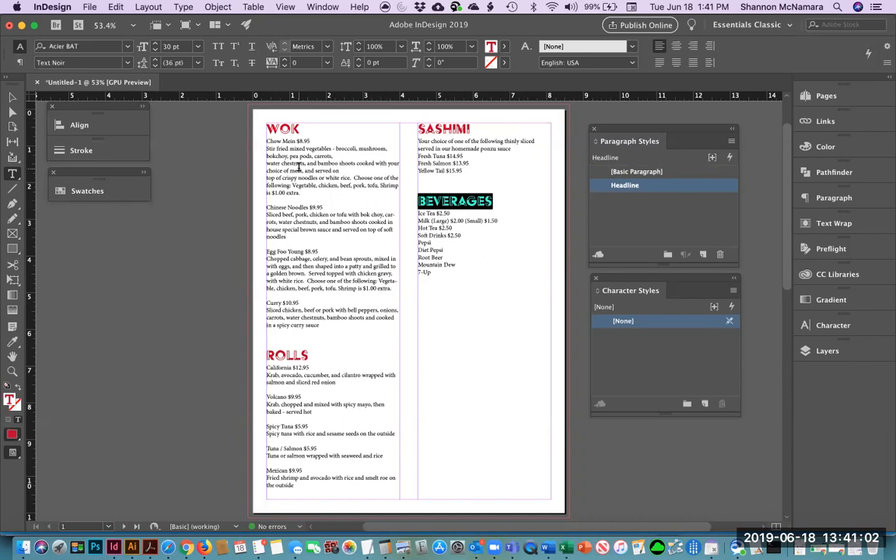
- Create a new paragraph style based on Headline and name it Body Copy
{"action": "left_click", "coordinate": [701, 255]}
{"action": "left_click", "coordinate": [600, 199]}
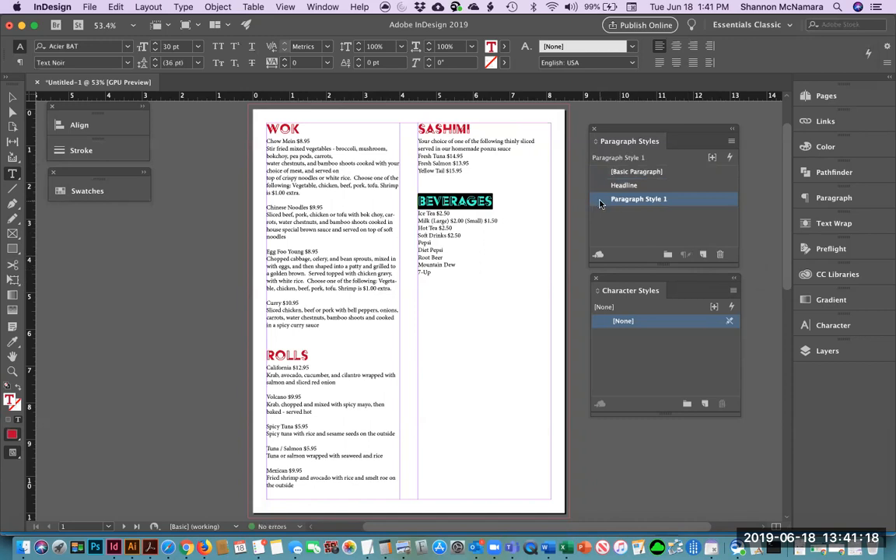
{"action": "double_click", "coordinate": [601, 200]}
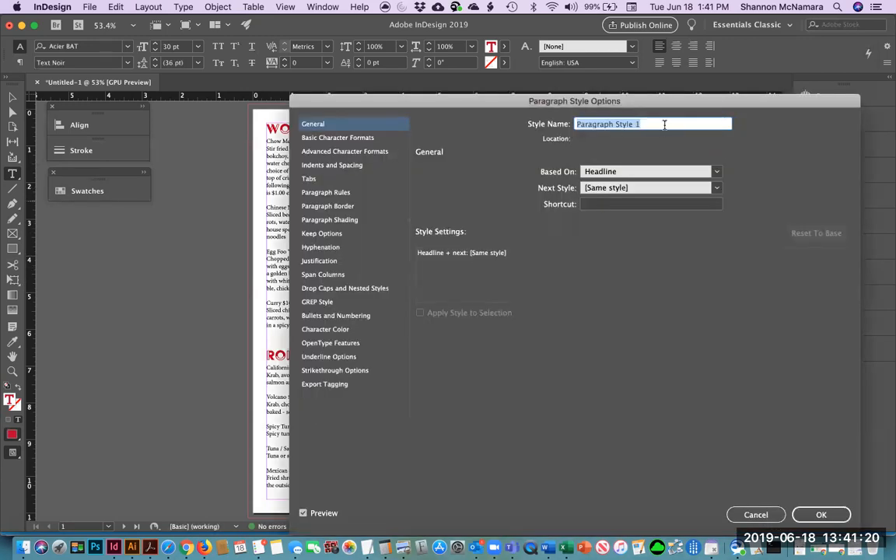
{"action": "type", "text": "Body Copy"}
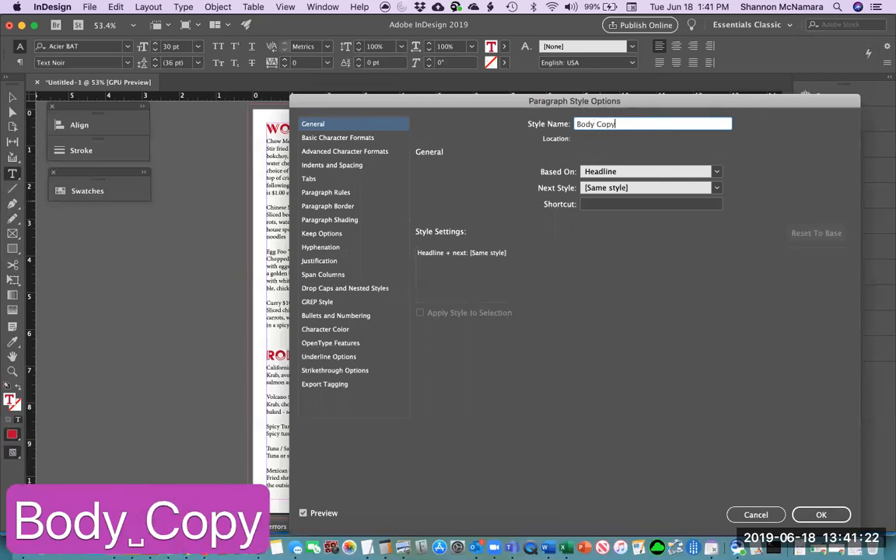
- Set the Body Copy style's font to Futura at 12 pt with 15 pt leading
{"action": "left_click", "coordinate": [315, 137]}
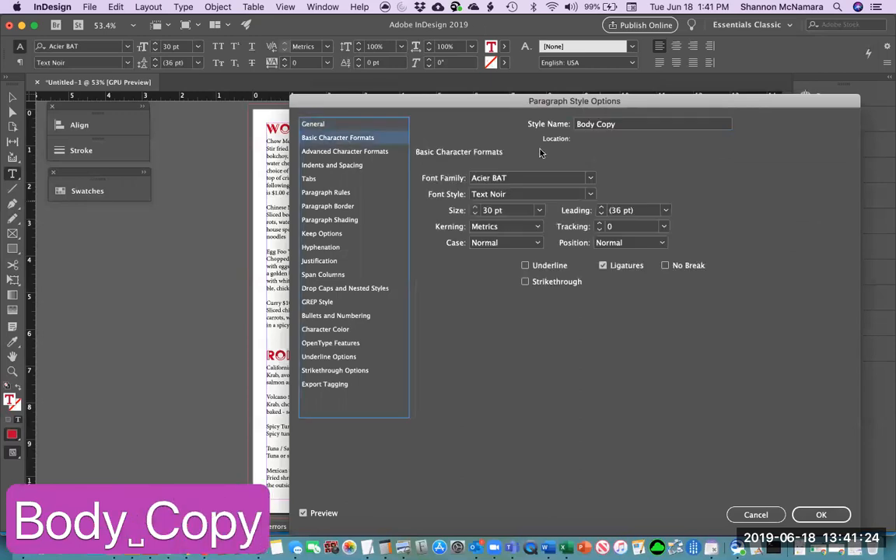
{"action": "left_click", "coordinate": [459, 177]}
{"action": "type", "text": "futura"}
{"action": "key", "text": "Tab"}
{"action": "key", "text": "Tab"}
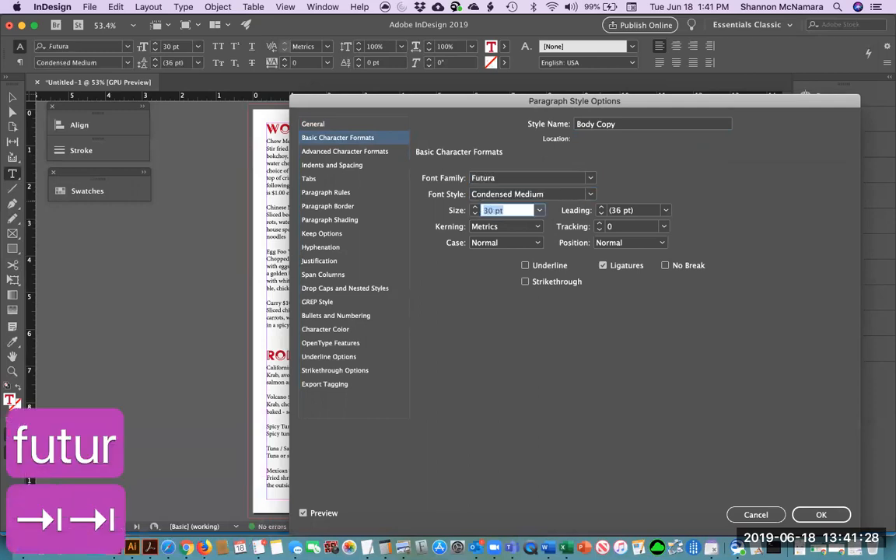
{"action": "type", "text": "12"}
{"action": "key", "text": "Tab"}
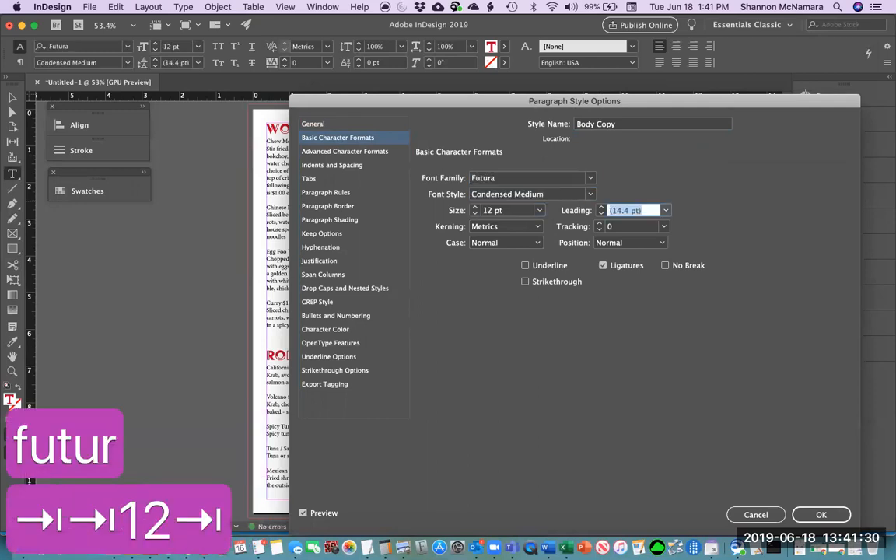
{"action": "type", "text": "15"}
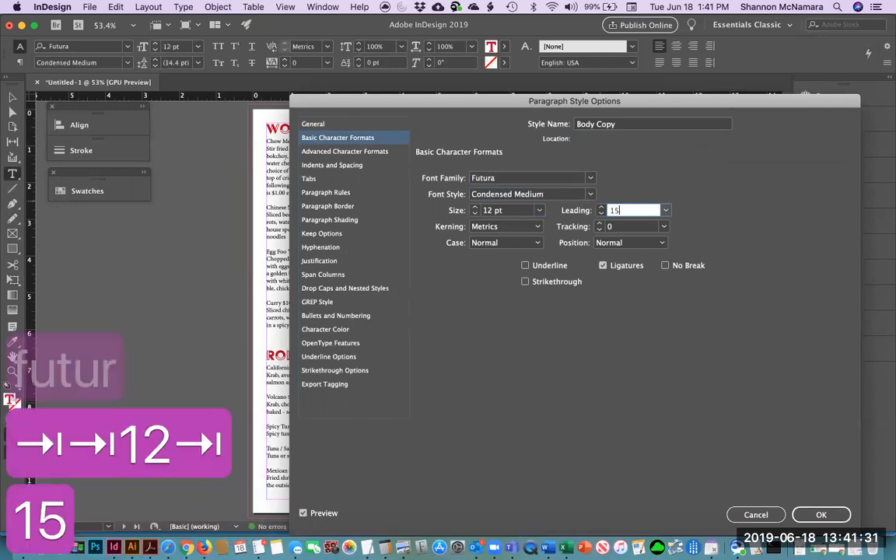
- Review the Body Copy style's spacing and colour settings and base the style on [No Paragraph Style]
{"action": "left_click", "coordinate": [346, 153]}
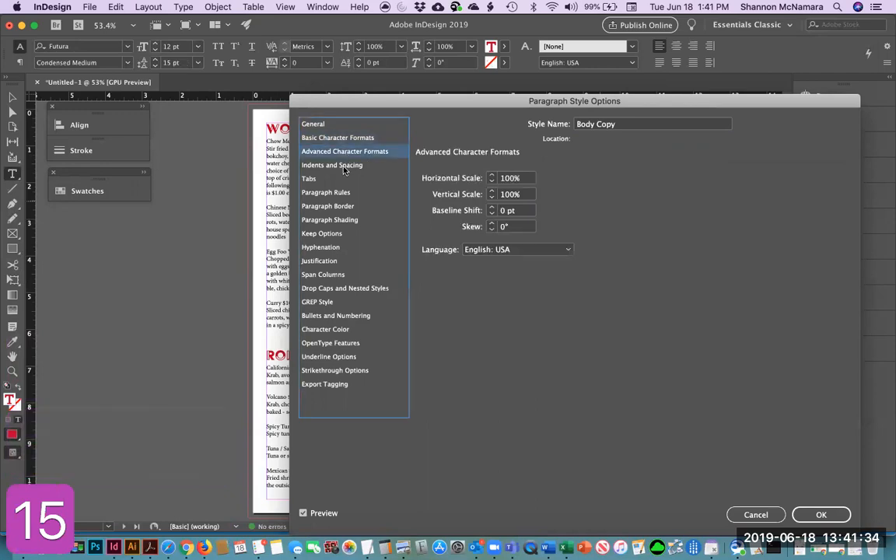
{"action": "left_click", "coordinate": [344, 166]}
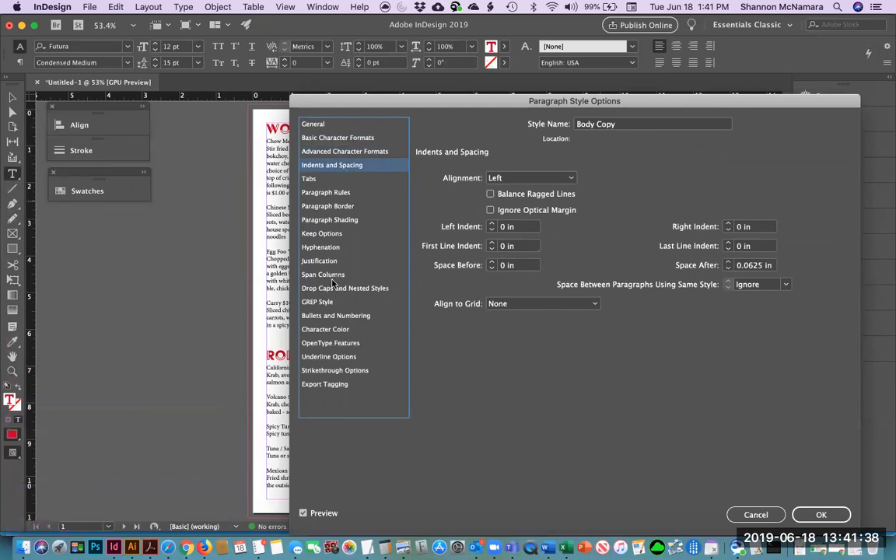
{"action": "left_click", "coordinate": [326, 329]}
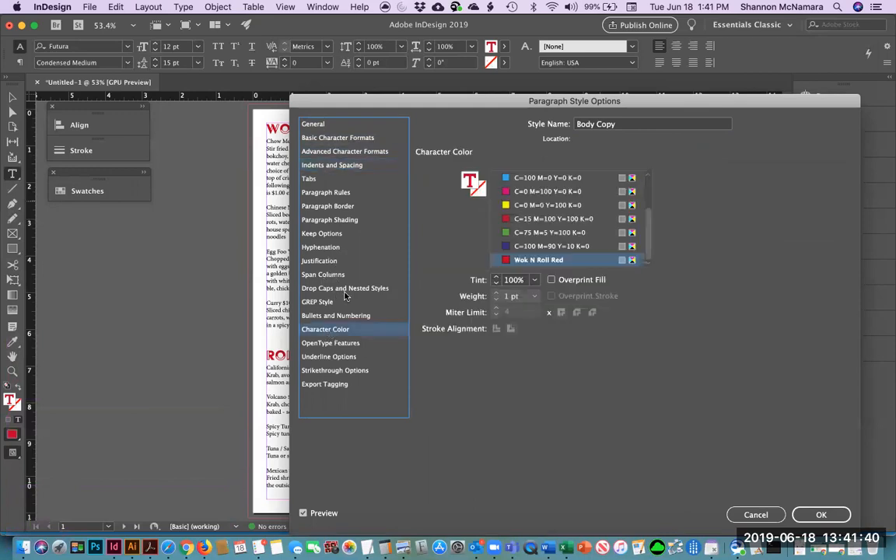
{"action": "scroll", "coordinate": [622, 233], "scroll_direction": "up", "scroll_amount": 3}
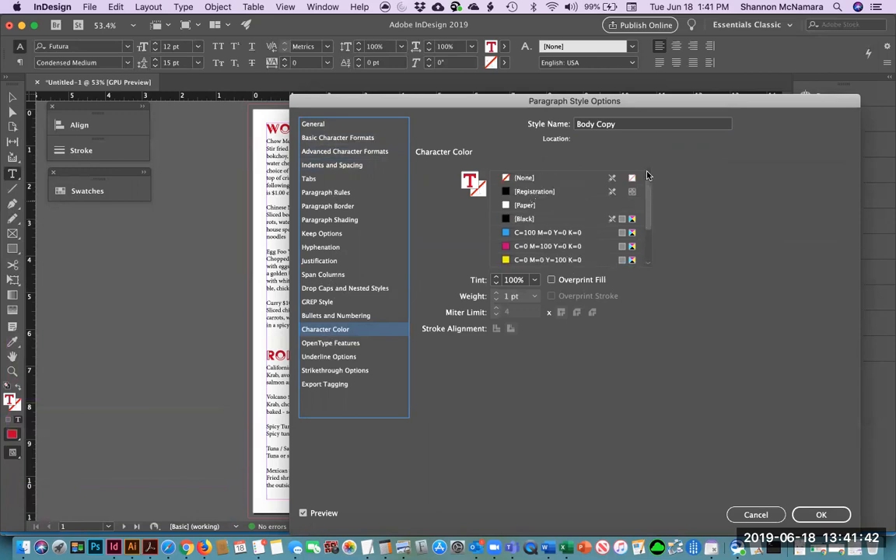
{"action": "left_click", "coordinate": [313, 124]}
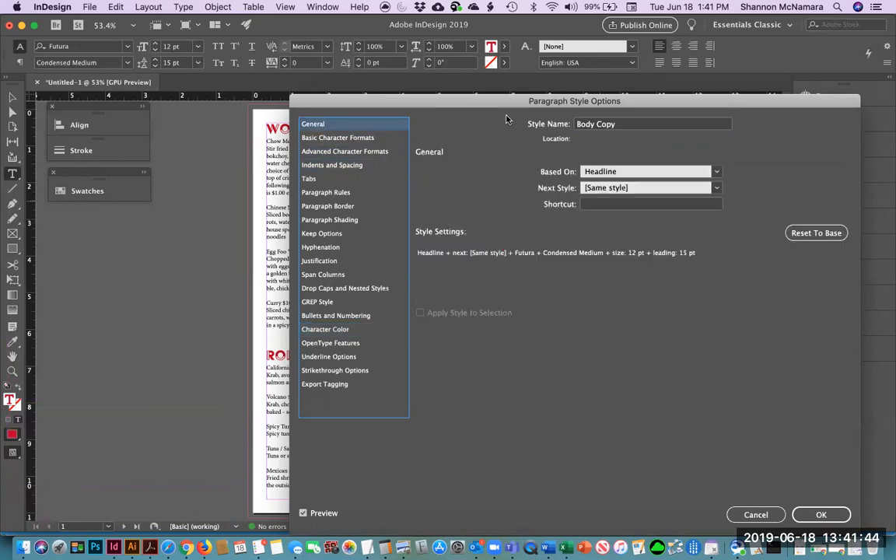
{"action": "left_click", "coordinate": [603, 172]}
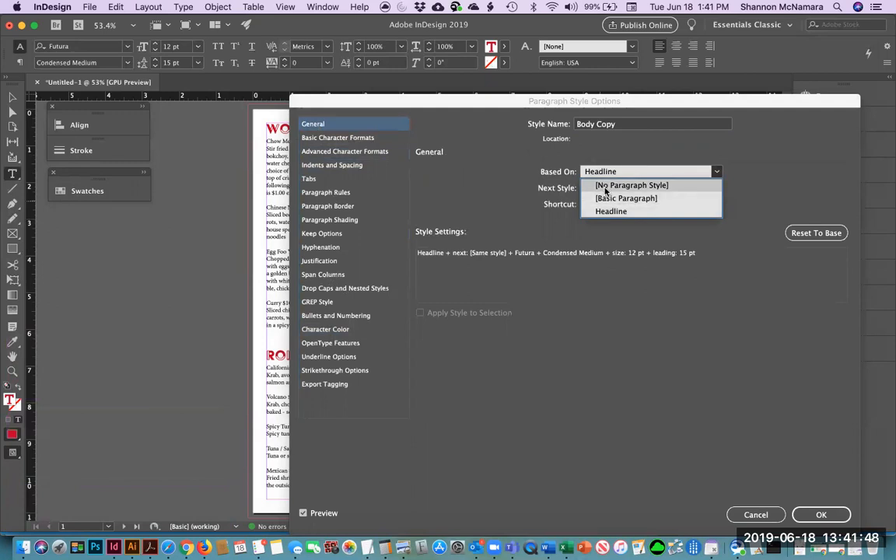
{"action": "left_click", "coordinate": [602, 186]}
- Set the Body Copy style's character color to [Black]
{"action": "left_click", "coordinate": [367, 139]}
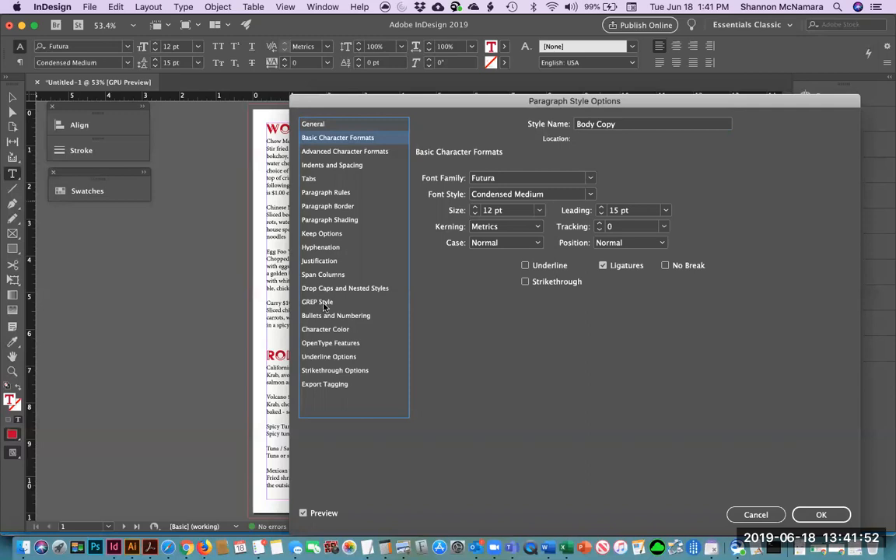
{"action": "left_click", "coordinate": [350, 329]}
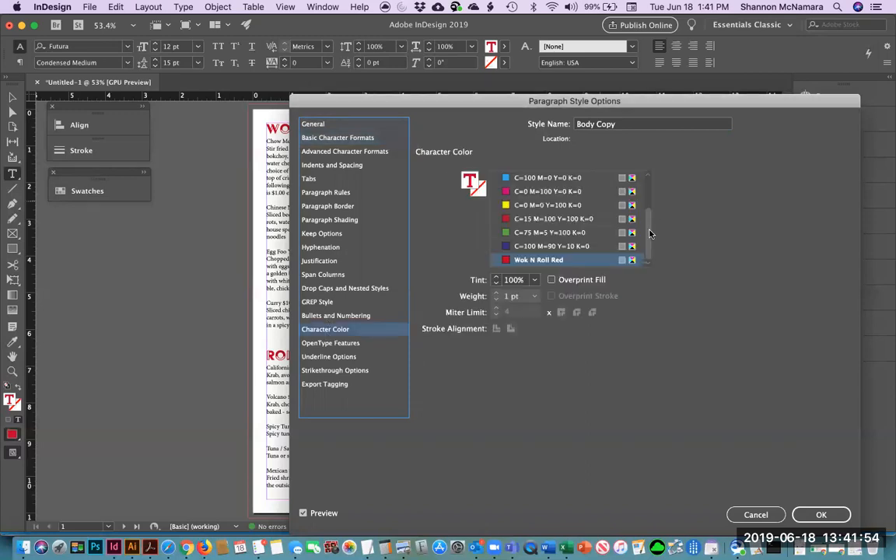
{"action": "left_click_drag", "start_coordinate": [649, 233], "coordinate": [645, 173]}
{"action": "left_click", "coordinate": [524, 218]}
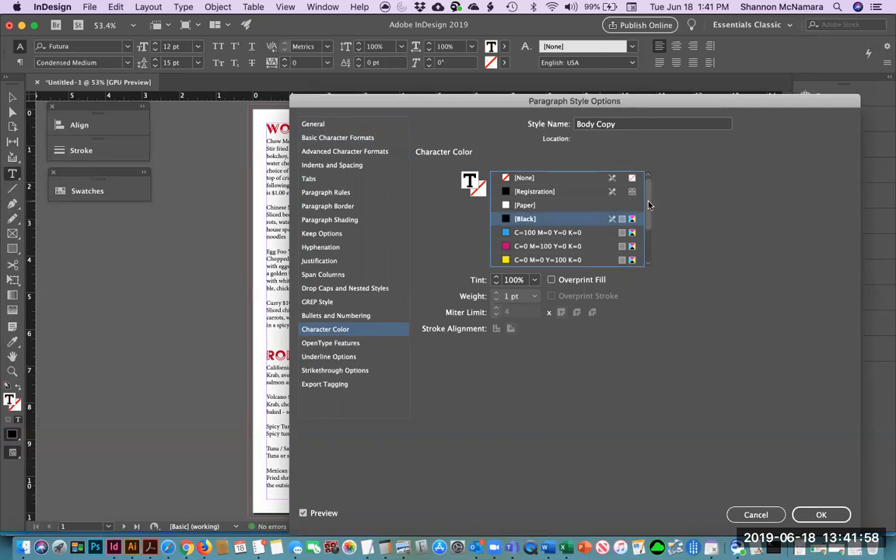
{"action": "left_click_drag", "start_coordinate": [648, 206], "coordinate": [655, 171]}
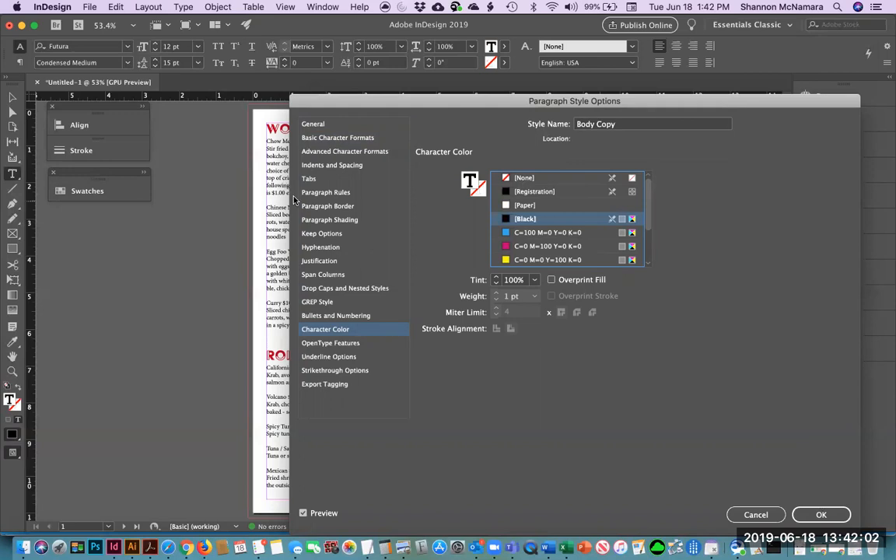
- Set the Body Copy style's Space After to 0 and save the style
{"action": "left_click", "coordinate": [321, 220]}
{"action": "left_click", "coordinate": [324, 193]}
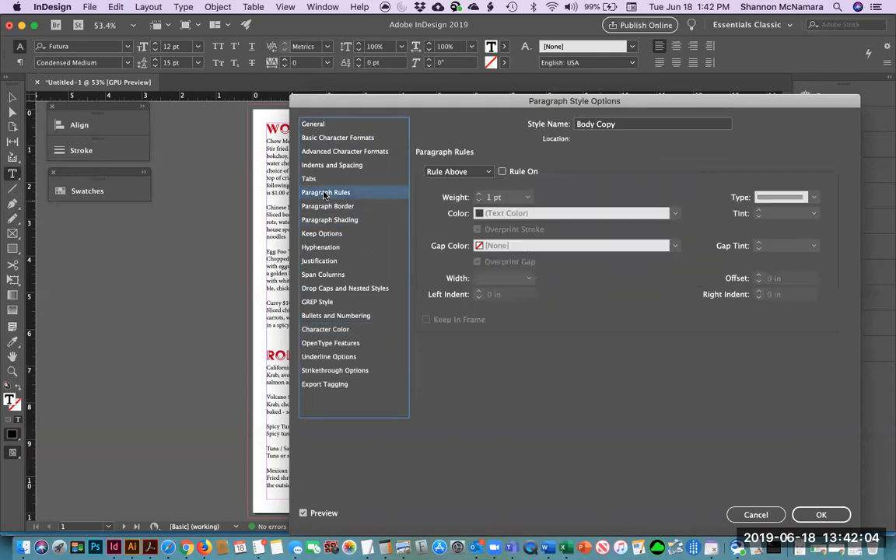
{"action": "left_click", "coordinate": [322, 206]}
{"action": "left_click", "coordinate": [322, 165]}
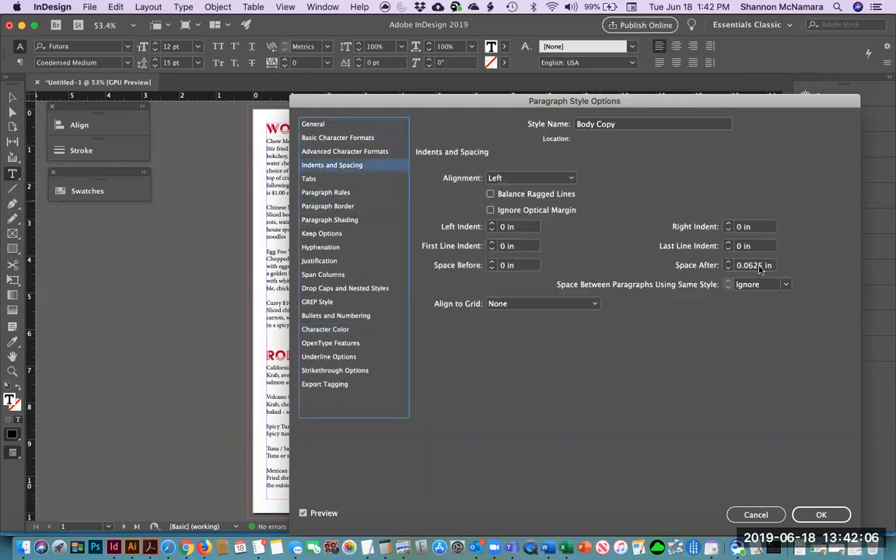
{"action": "type", "text": "0"}
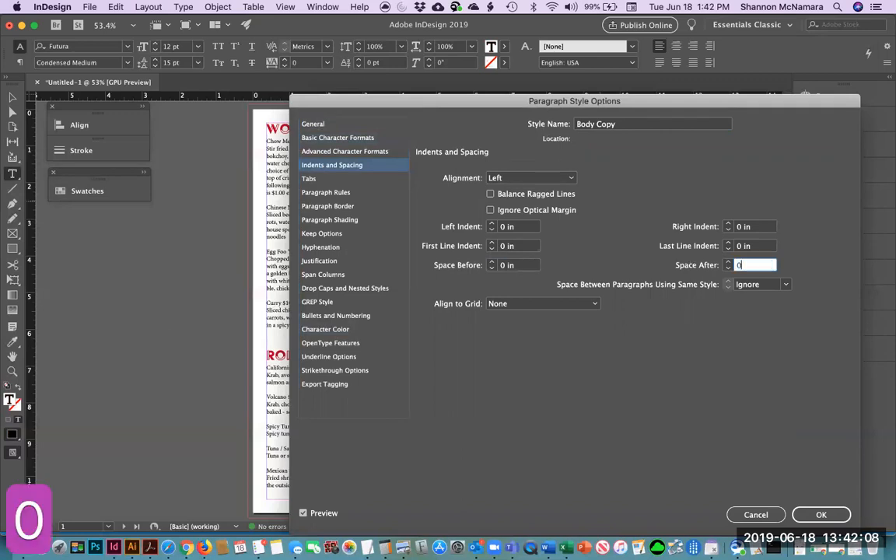
{"action": "key", "text": "Tab"}
{"action": "left_click", "coordinate": [820, 514]}
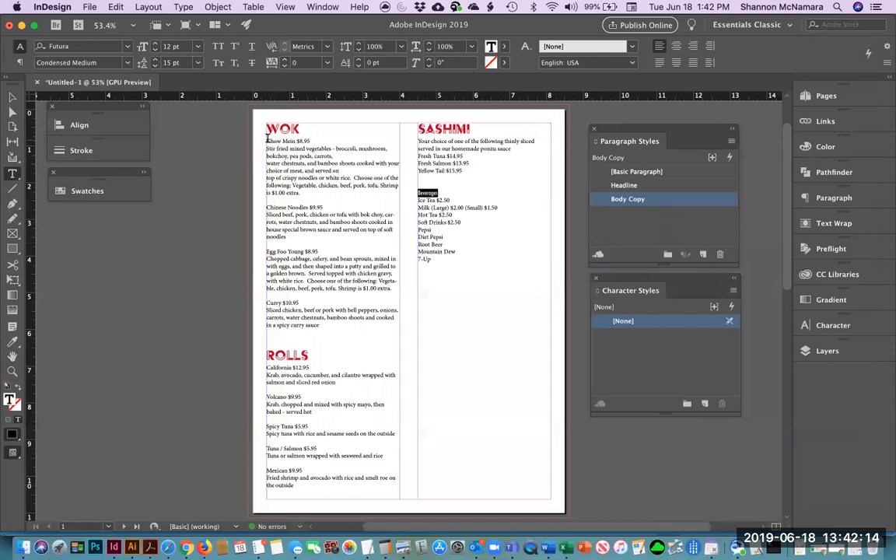
- Edit the Body Copy paragraph style to use the Medium font style of Futura
{"action": "double_click", "coordinate": [622, 199]}
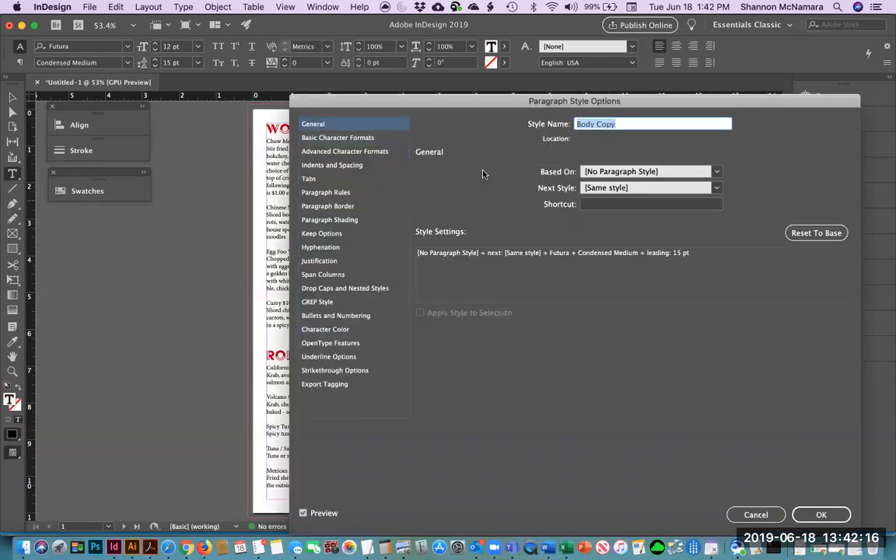
{"action": "left_click", "coordinate": [339, 137]}
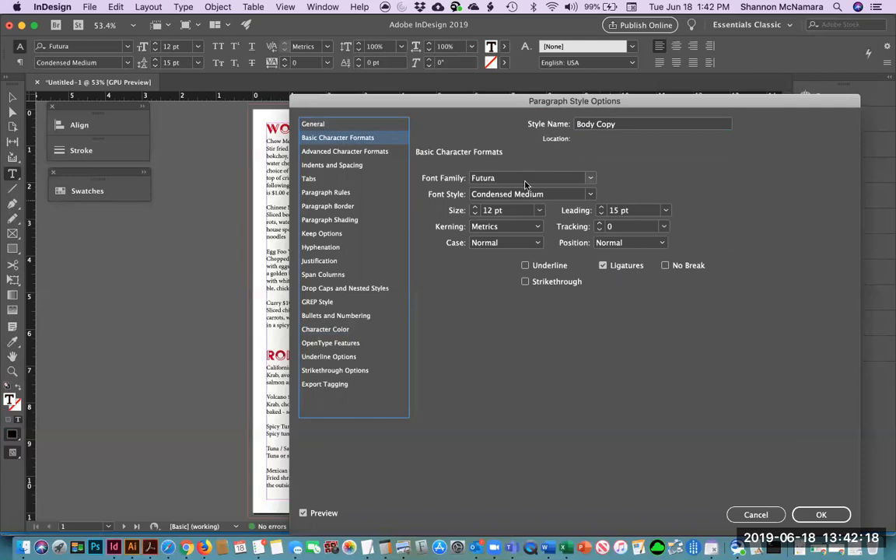
{"action": "left_click", "coordinate": [590, 195]}
{"action": "left_click", "coordinate": [493, 233]}
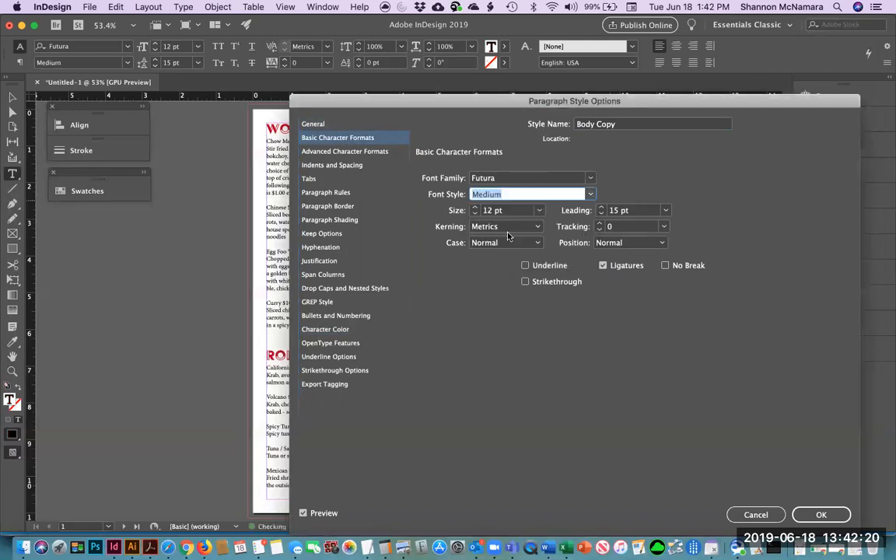
{"action": "left_click", "coordinate": [821, 513]}
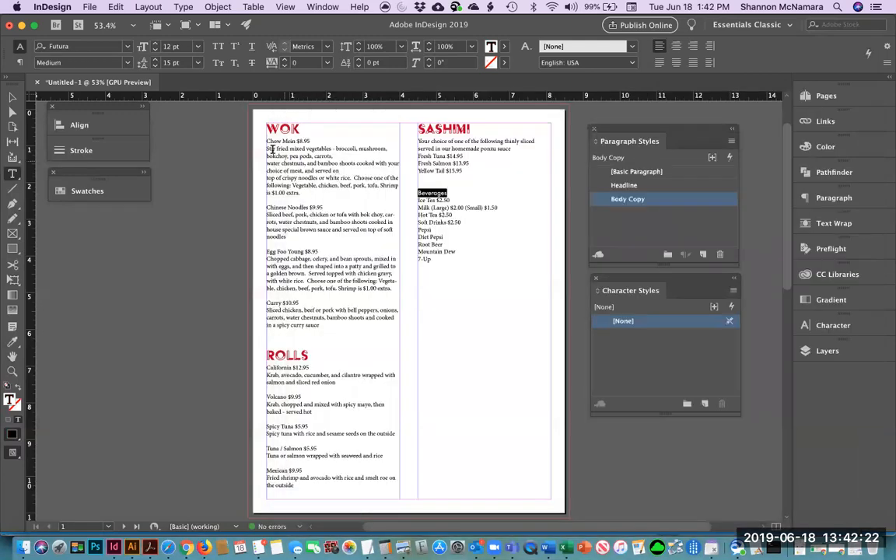
- Apply the Body Copy paragraph style to the Wok dishes and to the Rolls text from the California description through the Mexican roll
{"action": "left_click_drag", "start_coordinate": [268, 142], "coordinate": [270, 150]}
{"action": "left_click_drag", "start_coordinate": [319, 294], "coordinate": [324, 340]}
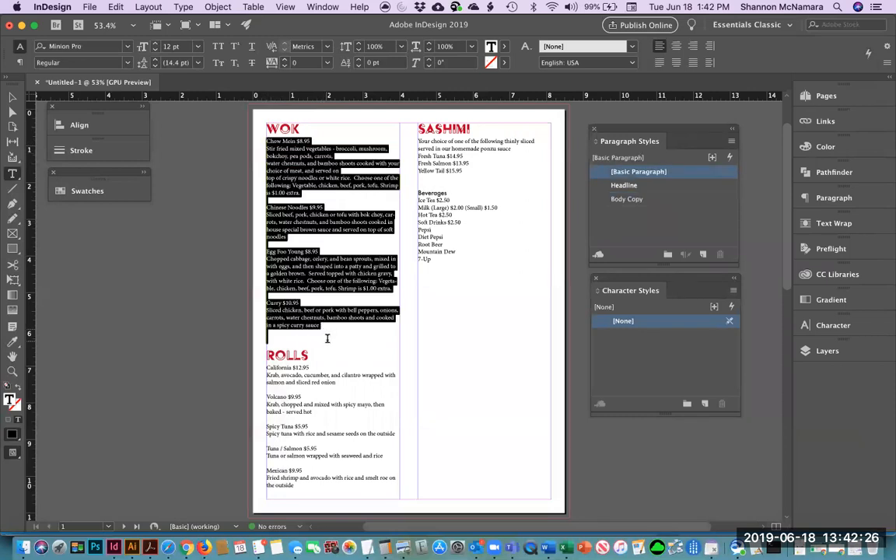
{"action": "left_click", "coordinate": [604, 200]}
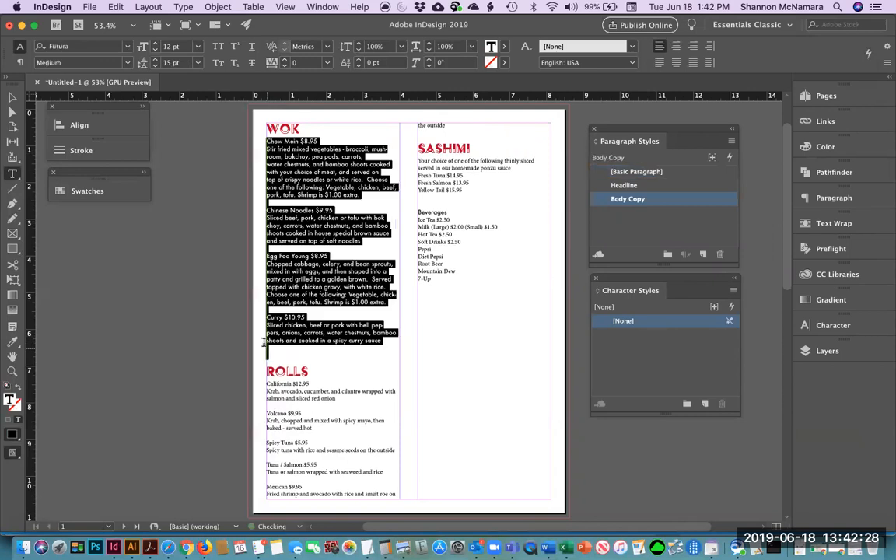
{"action": "left_click", "coordinate": [269, 379]}
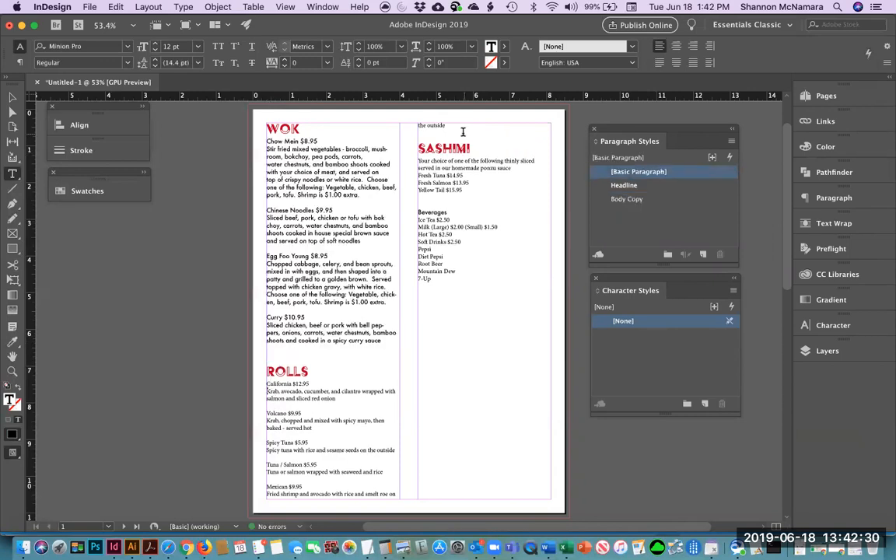
{"action": "left_click", "coordinate": [462, 125], "text": "shift"}
{"action": "left_click", "coordinate": [619, 200]}
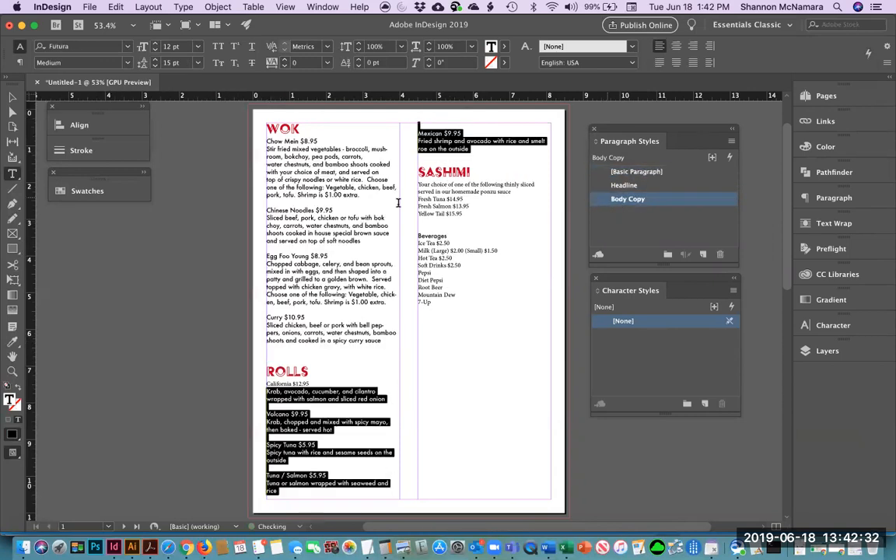
- Apply the Body Copy style to the text under Sashimi and the Headline style to the Beverages title
{"action": "left_click_drag", "start_coordinate": [418, 185], "coordinate": [424, 227]}
{"action": "left_click", "coordinate": [628, 199]}
{"action": "double_click", "coordinate": [433, 237]}
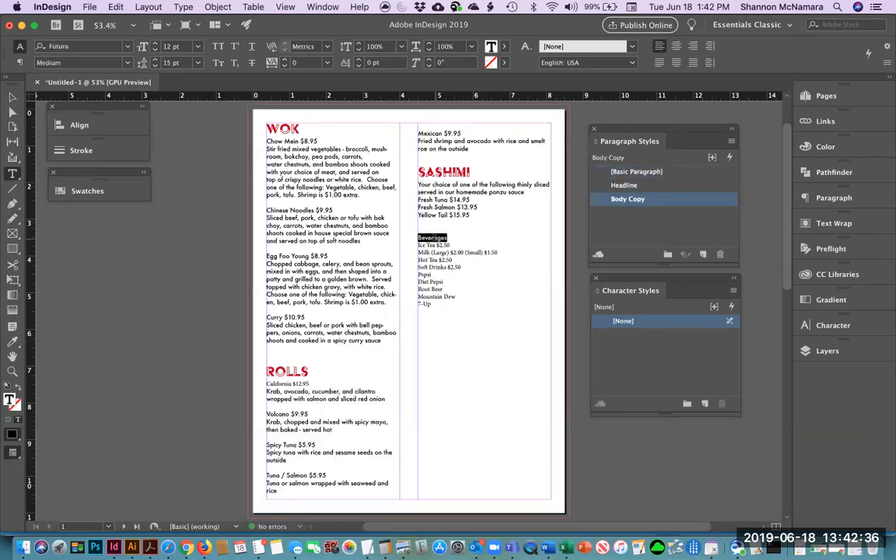
{"action": "left_click", "coordinate": [624, 186]}
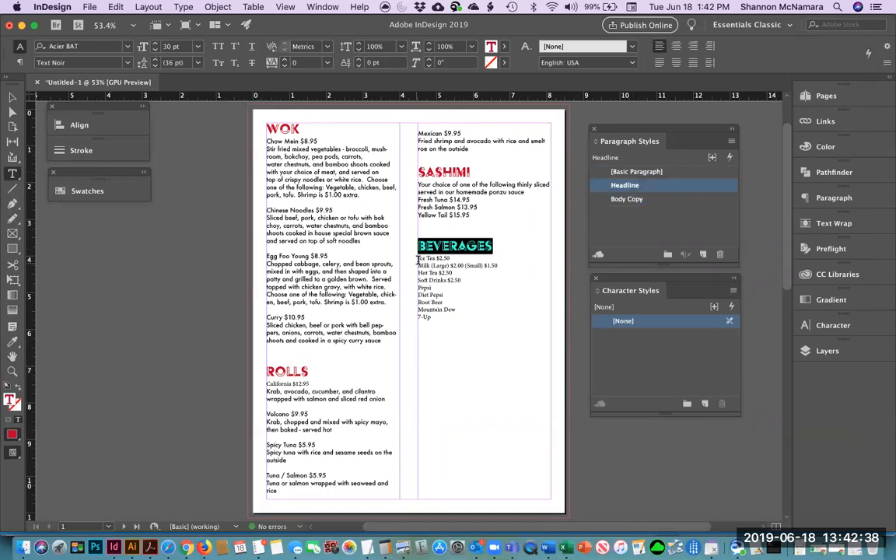
- Apply the Body Copy paragraph style to the beverage list from Ice Tea through 7-Up
{"action": "left_click_drag", "start_coordinate": [417, 259], "coordinate": [451, 331]}
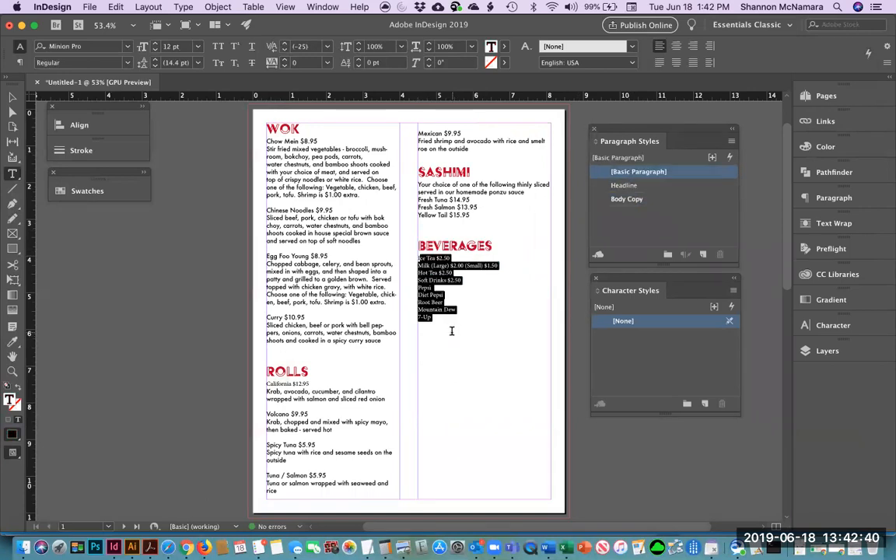
{"action": "left_click", "coordinate": [556, 340]}
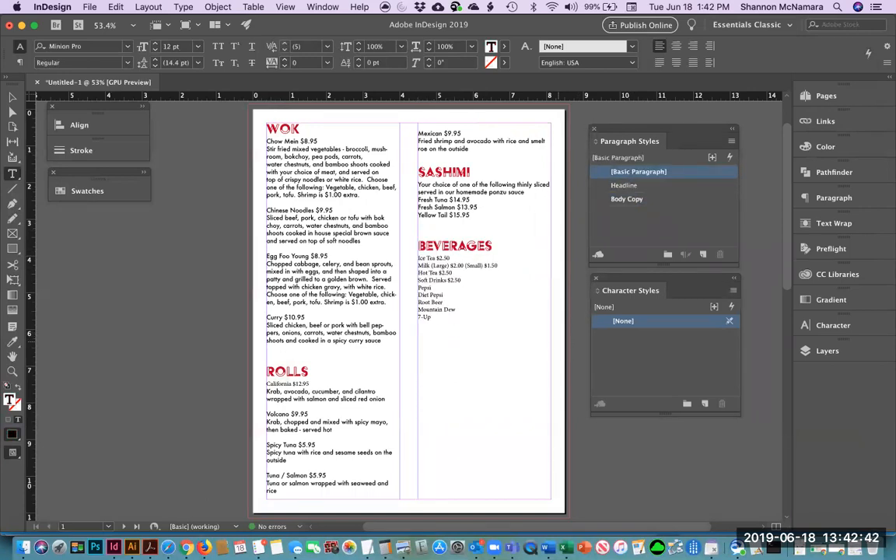
{"action": "key", "text": "Up"}
{"action": "key", "text": "shift+super+Left"}
{"action": "key", "text": "Left"}
{"action": "key", "text": "shift+Down"}
{"action": "key", "text": "shift+Down"}
{"action": "key", "text": "shift+Down"}
{"action": "key", "text": "shift+Down"}
{"action": "key", "text": "shift+Down"}
{"action": "key", "text": "shift+Down"}
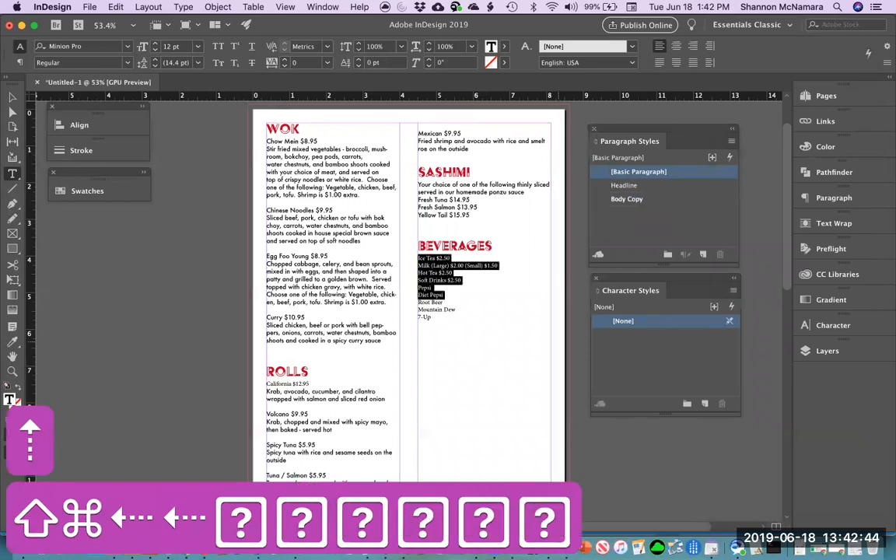
{"action": "key", "text": "shift+Down"}
{"action": "key", "text": "shift+Down"}
{"action": "key", "text": "shift+Down"}
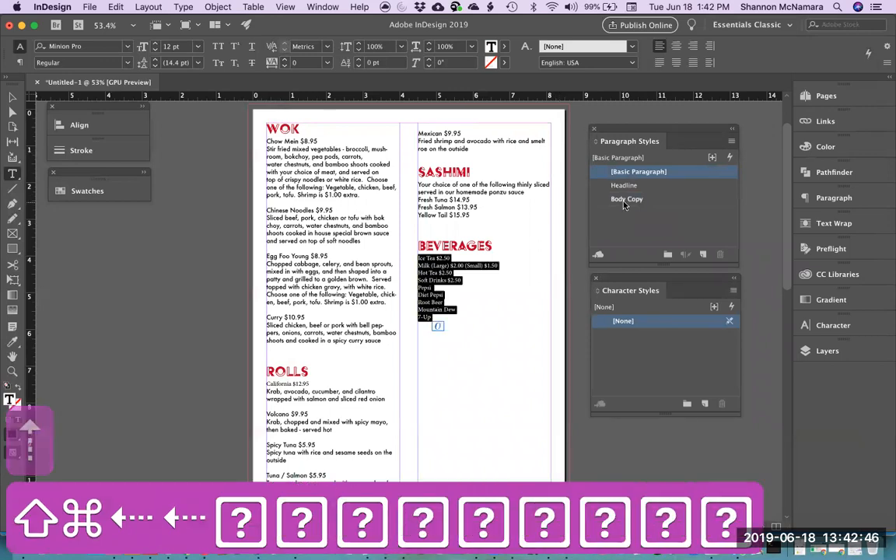
{"action": "left_click", "coordinate": [626, 200]}
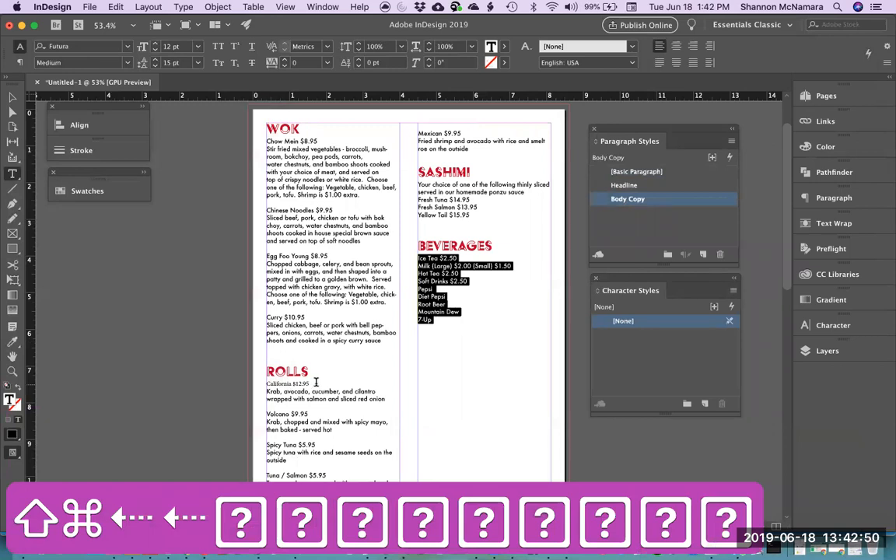
- Apply the Body Copy paragraph style to the "California $12.95" line under Rolls
{"action": "left_click", "coordinate": [314, 382]}
{"action": "key", "text": "shift+super+Left"}
{"action": "key", "text": "shift+super+Left"}
{"action": "key", "text": "shift+super+Left"}
{"action": "key", "text": "shift+super+Left"}
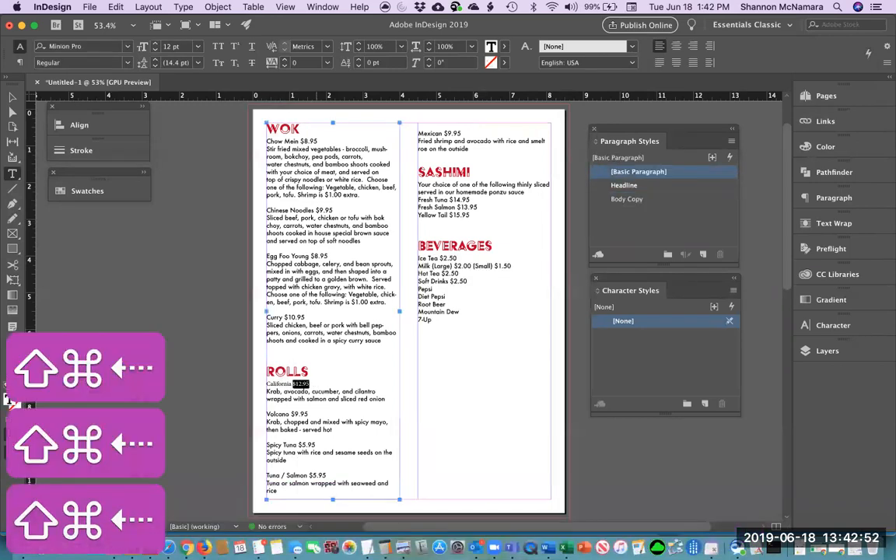
{"action": "left_click", "coordinate": [627, 199]}
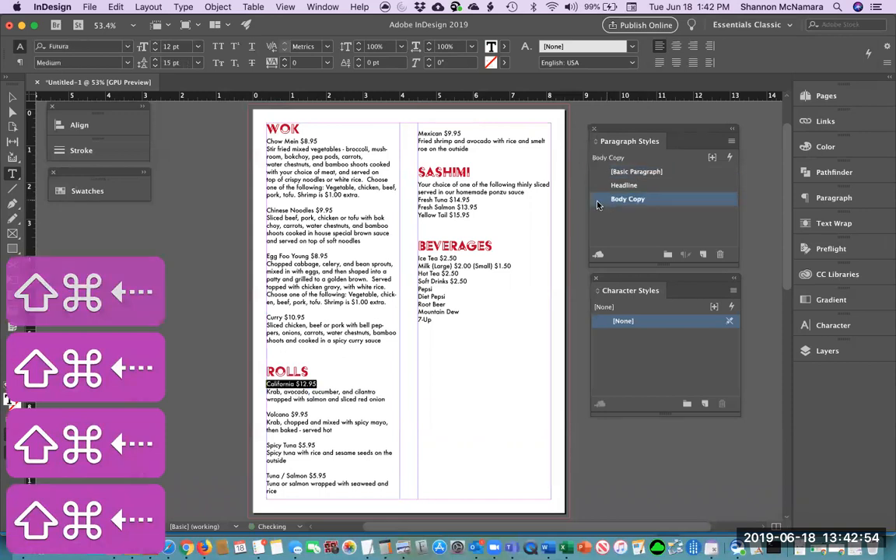
- Apply the Body Copy paragraph style to all of the menu text, including the section titles
{"action": "left_click", "coordinate": [299, 187]}
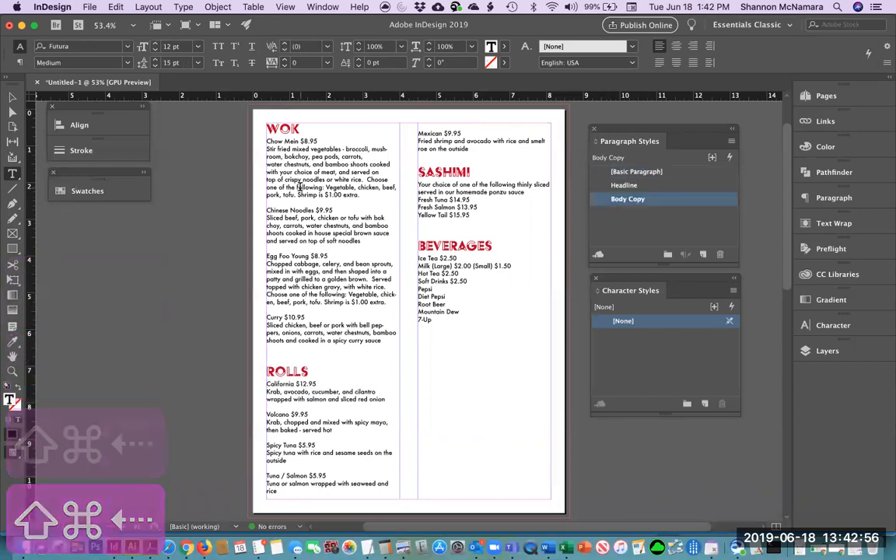
{"action": "key", "text": "super+a"}
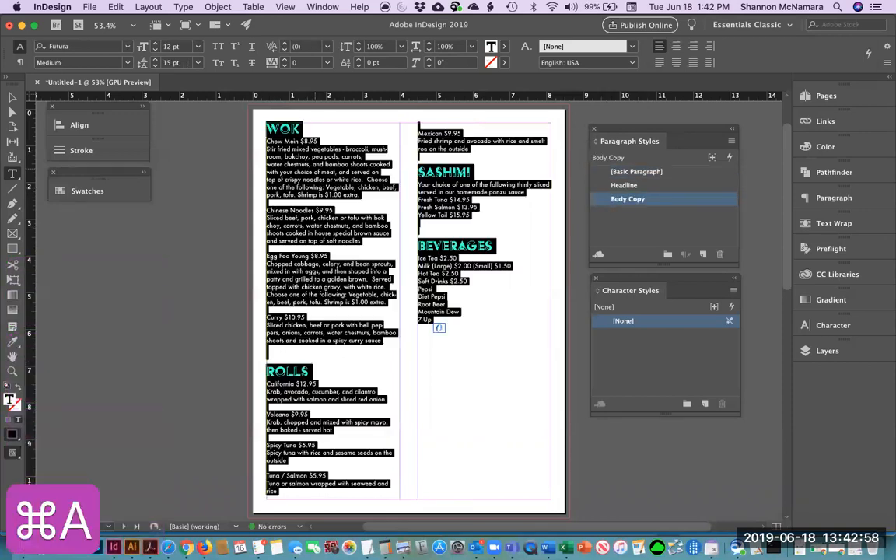
{"action": "left_click", "coordinate": [633, 199]}
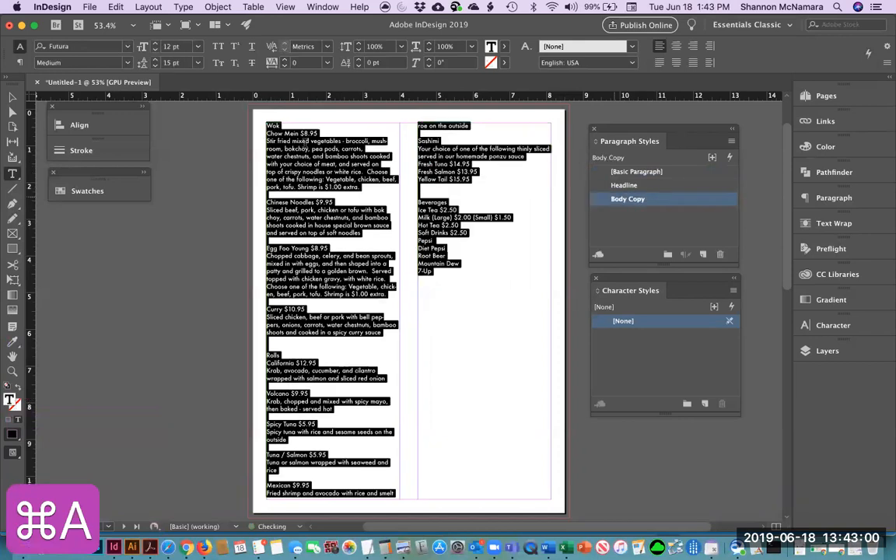
- Apply the Headline paragraph style to the Wok, Rolls, Sashimi and Beverages section titles
{"action": "double_click", "coordinate": [272, 125]}
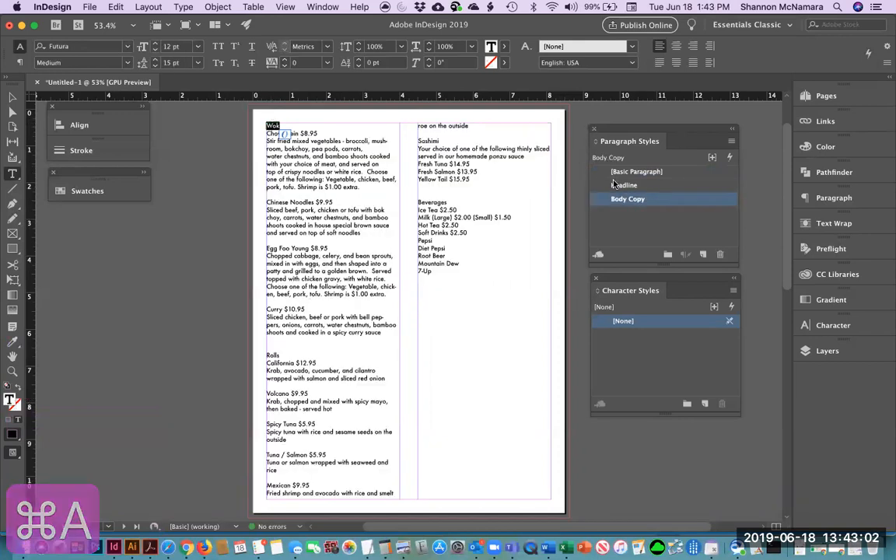
{"action": "left_click", "coordinate": [625, 185]}
{"action": "double_click", "coordinate": [273, 362]}
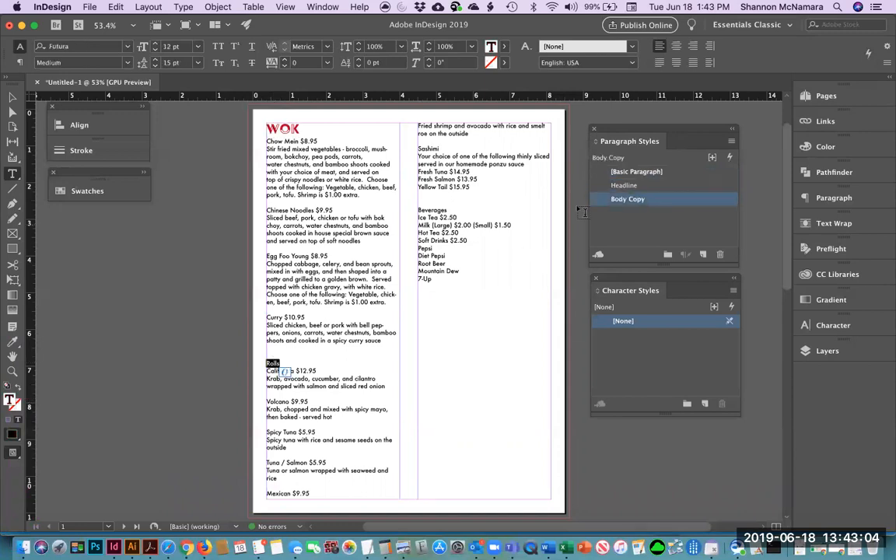
{"action": "left_click", "coordinate": [625, 185]}
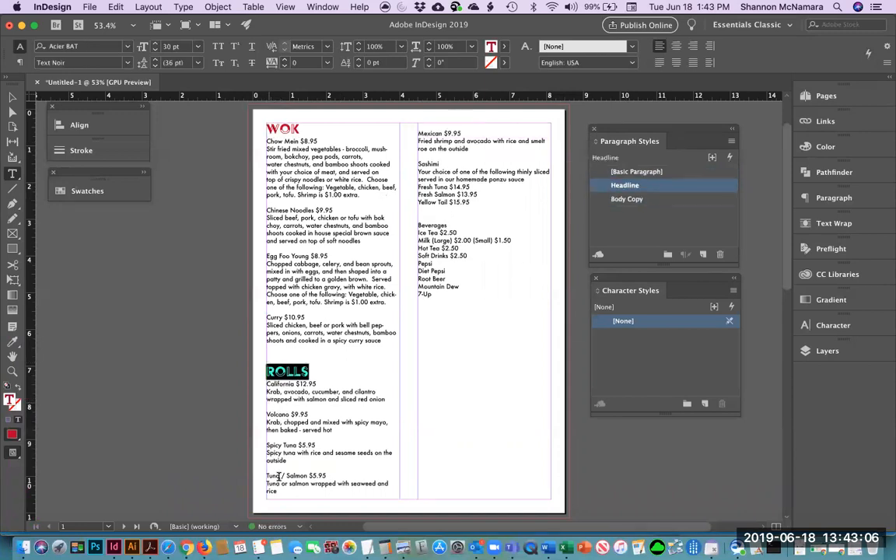
{"action": "double_click", "coordinate": [427, 164]}
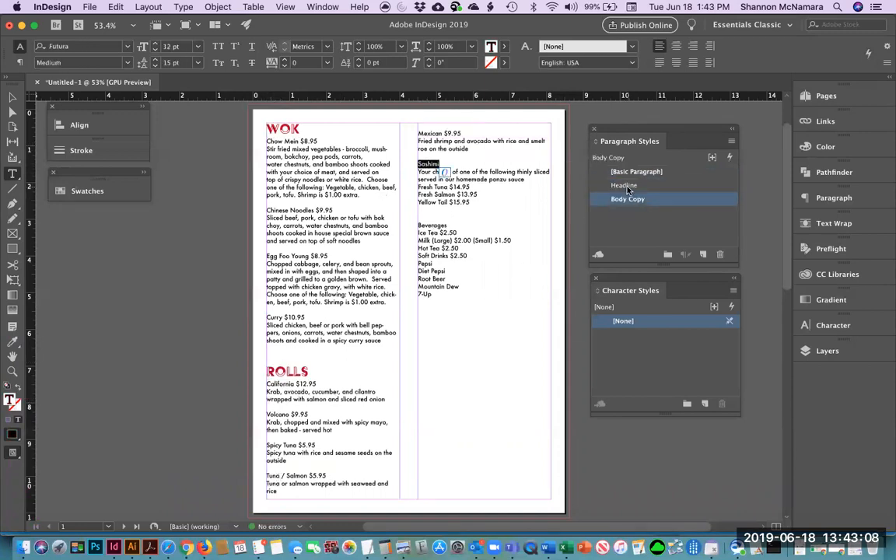
{"action": "left_click", "coordinate": [624, 185]}
{"action": "double_click", "coordinate": [428, 238]}
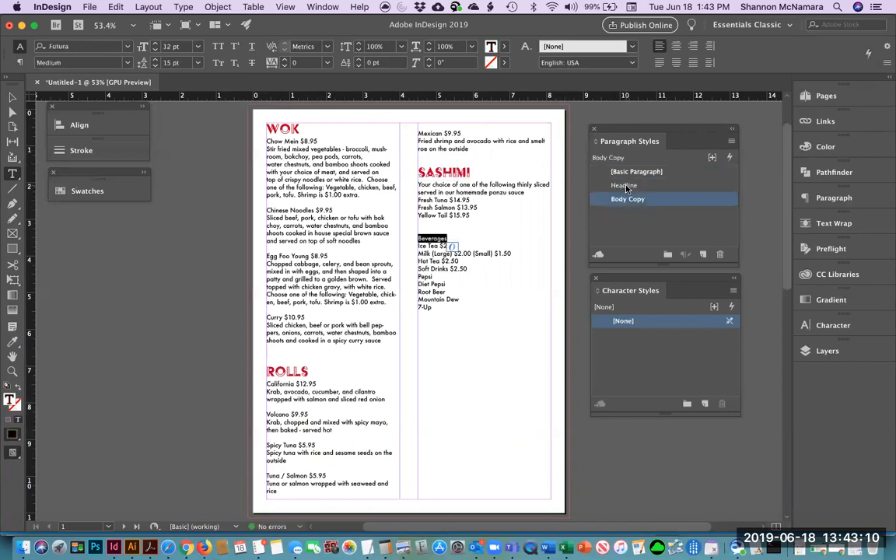
{"action": "left_click", "coordinate": [624, 185]}
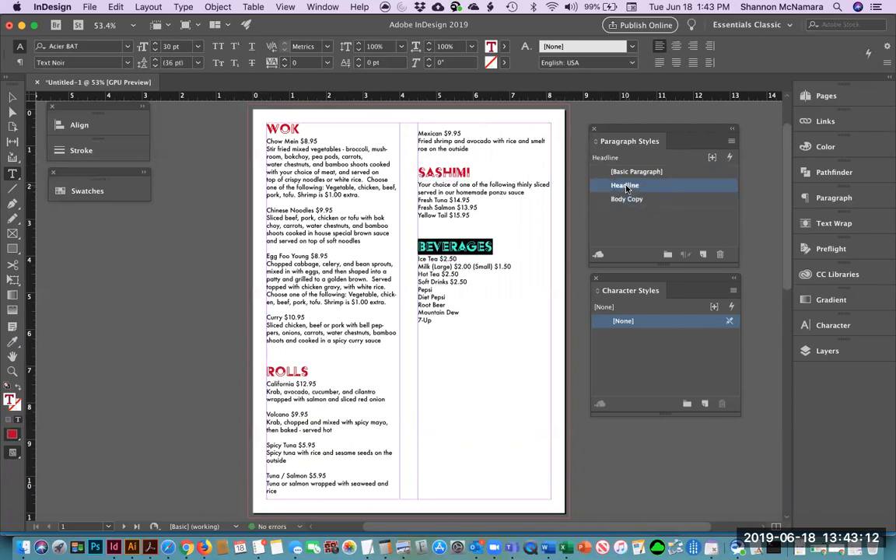
{"action": "left_click", "coordinate": [472, 281]}
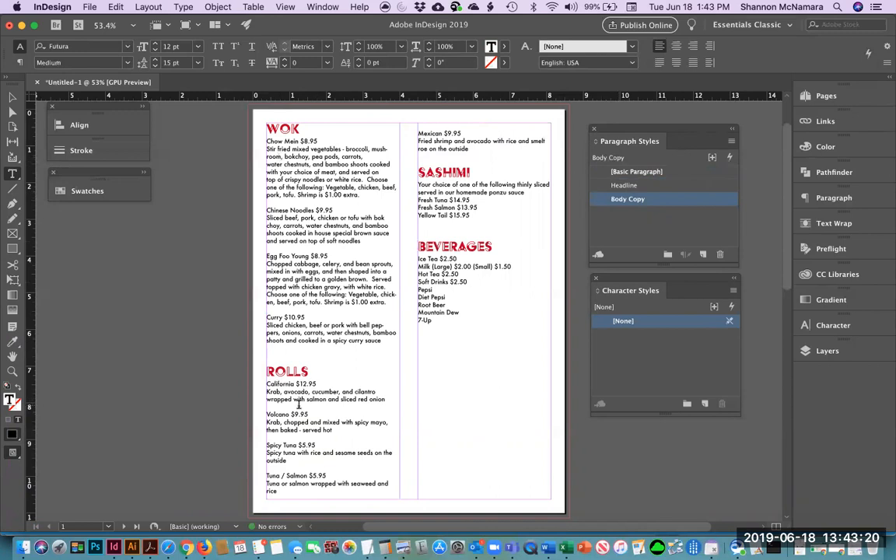
- Create a new character style and select it in the list of character styles
{"action": "left_click", "coordinate": [317, 383]}
{"action": "left_click", "coordinate": [703, 404]}
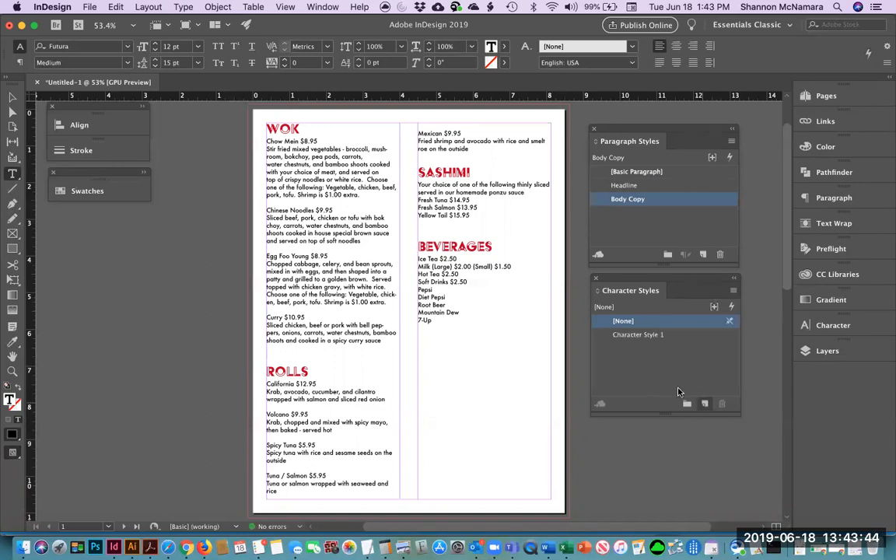
{"action": "left_click", "coordinate": [607, 339]}
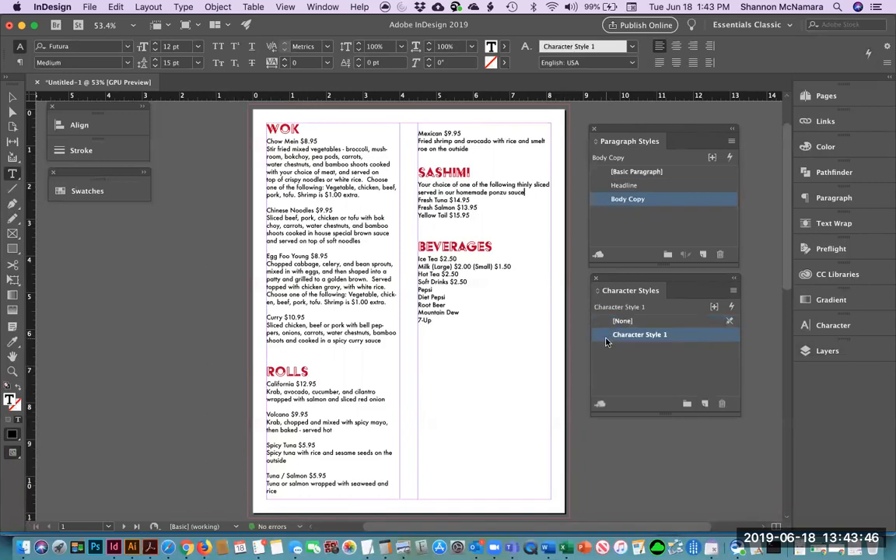
{"action": "double_click", "coordinate": [607, 336]}
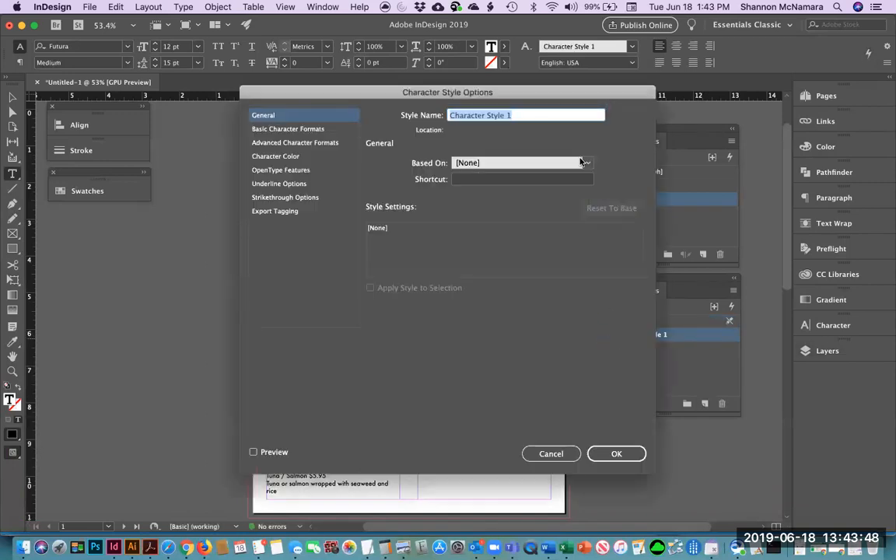
{"action": "left_click", "coordinate": [303, 130]}
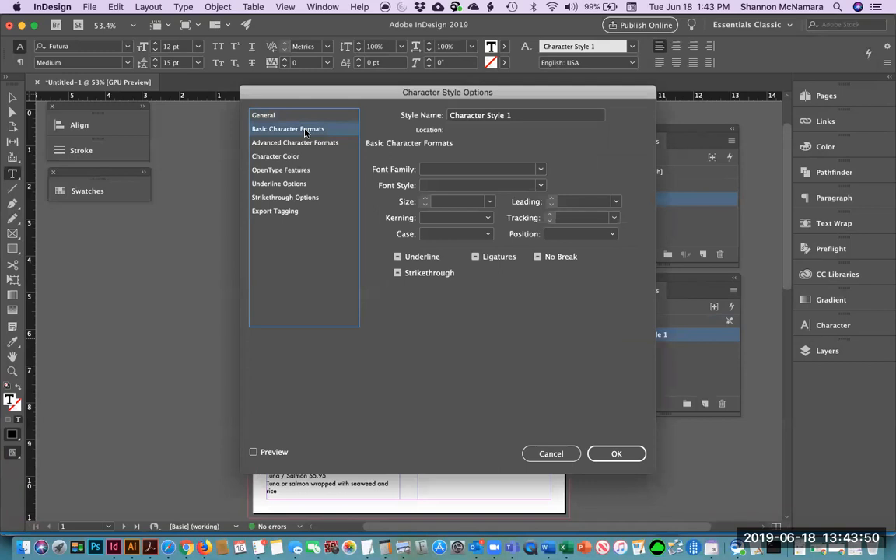
{"action": "left_click", "coordinate": [538, 186]}
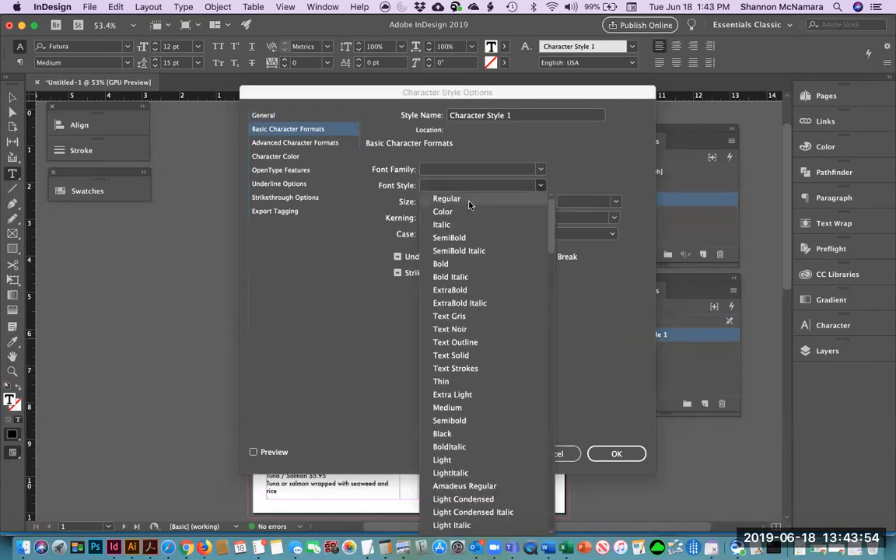
{"action": "left_click", "coordinate": [452, 264]}
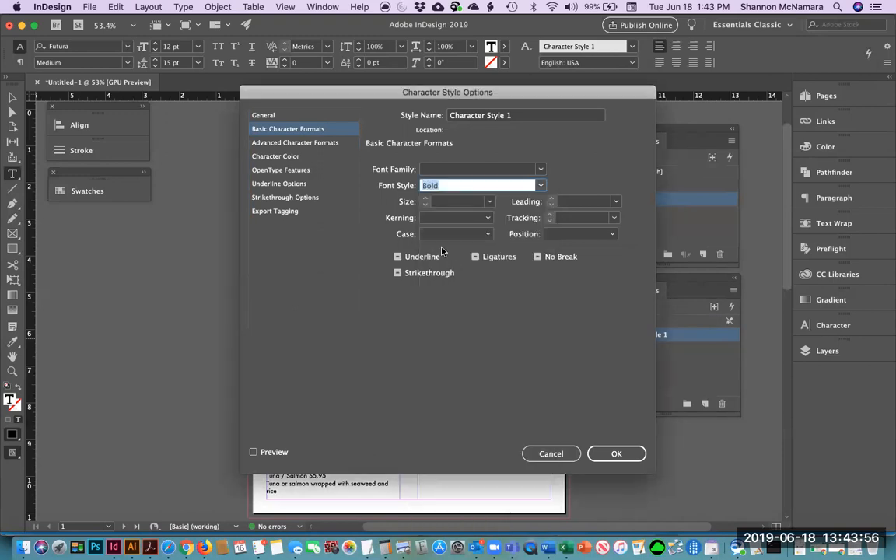
{"action": "left_click", "coordinate": [281, 157]}
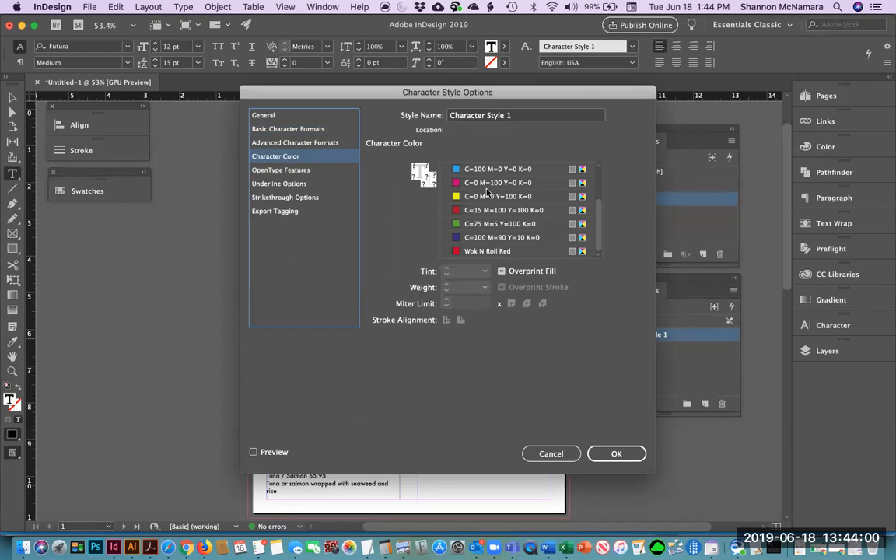
{"action": "scroll", "coordinate": [482, 198], "scroll_direction": "up", "scroll_amount": 3}
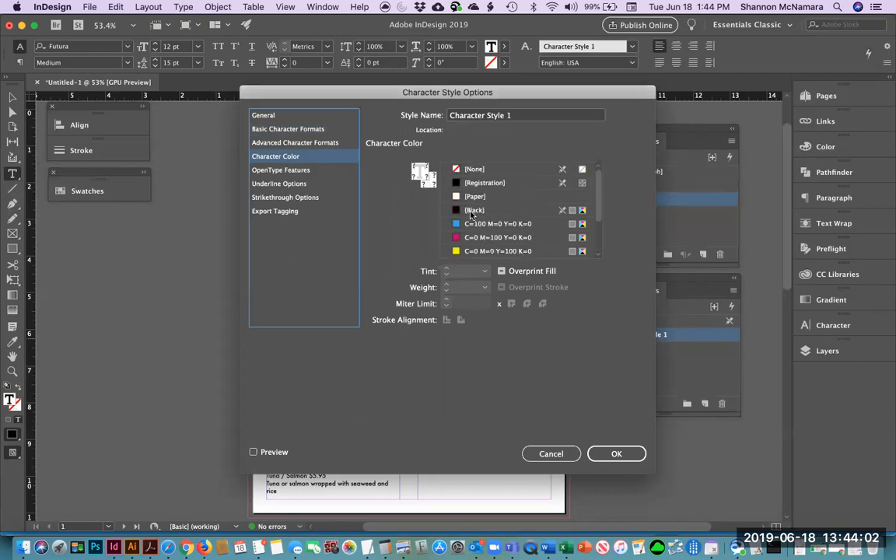
{"action": "left_click", "coordinate": [408, 174]}
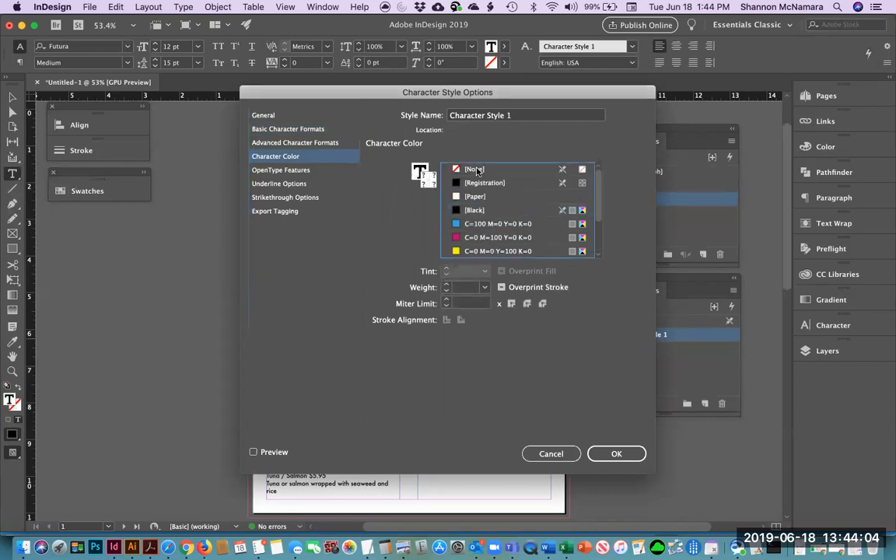
{"action": "left_click", "coordinate": [419, 173]}
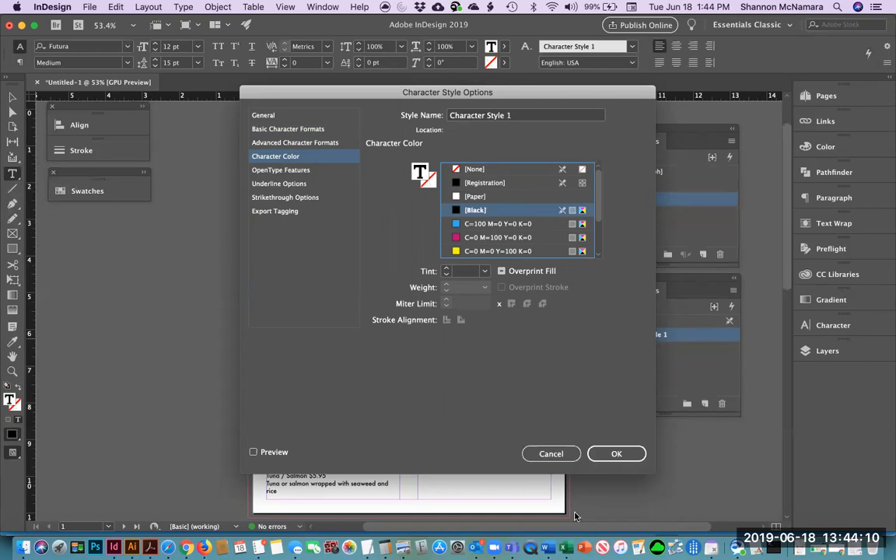
{"action": "left_click", "coordinate": [551, 455]}
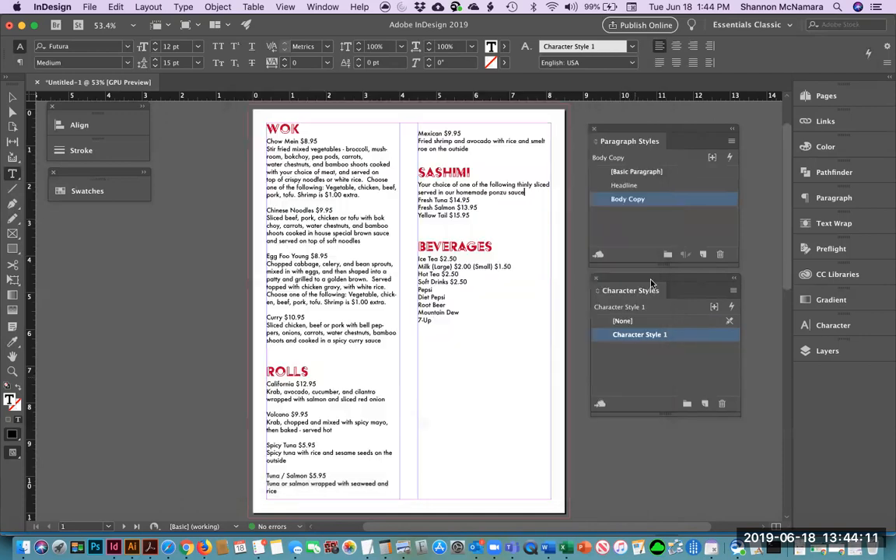
- Rename the new character style as "bold" and set its font style to Bold
{"action": "double_click", "coordinate": [607, 337]}
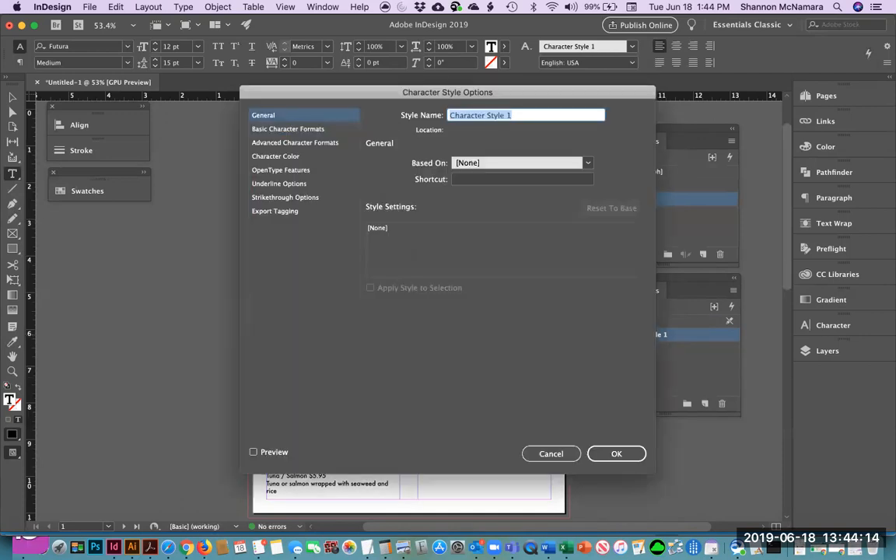
{"action": "type", "text": "bold"}
{"action": "left_click", "coordinate": [294, 130]}
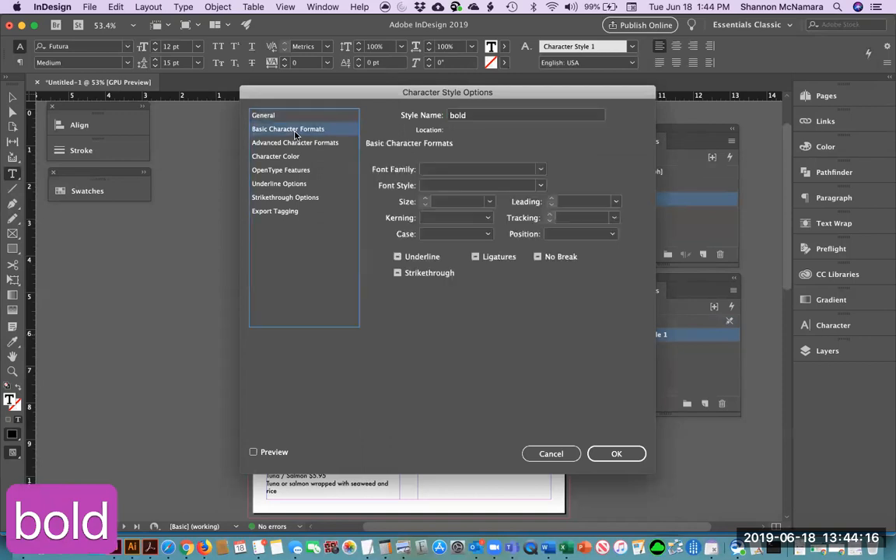
{"action": "left_click", "coordinate": [540, 185]}
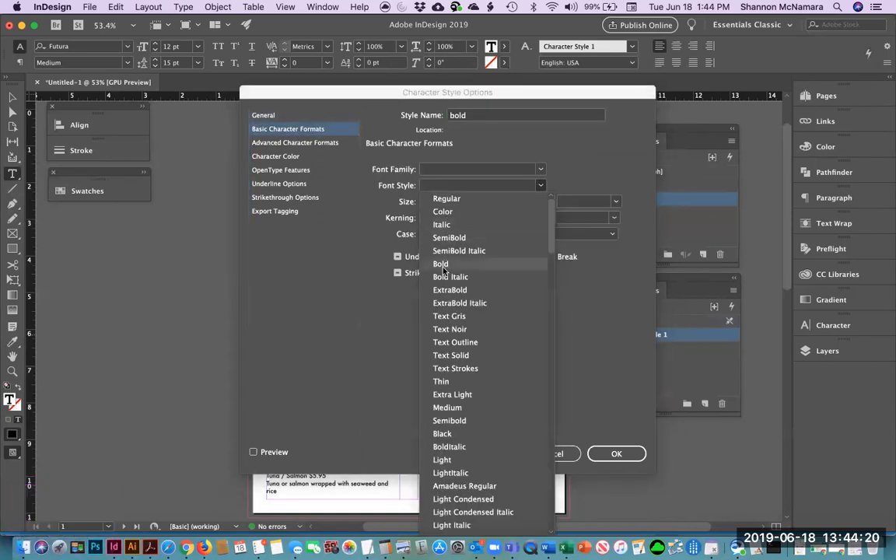
{"action": "left_click", "coordinate": [440, 264]}
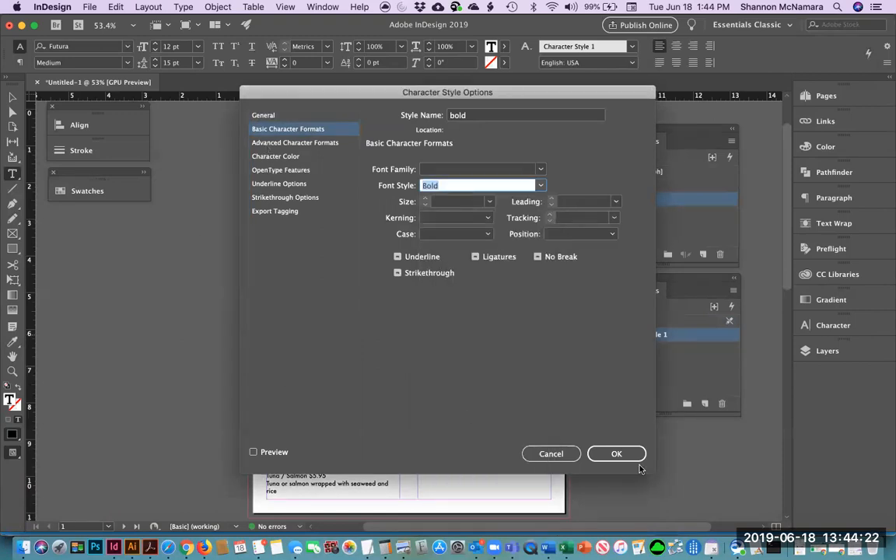
{"action": "left_click", "coordinate": [622, 455]}
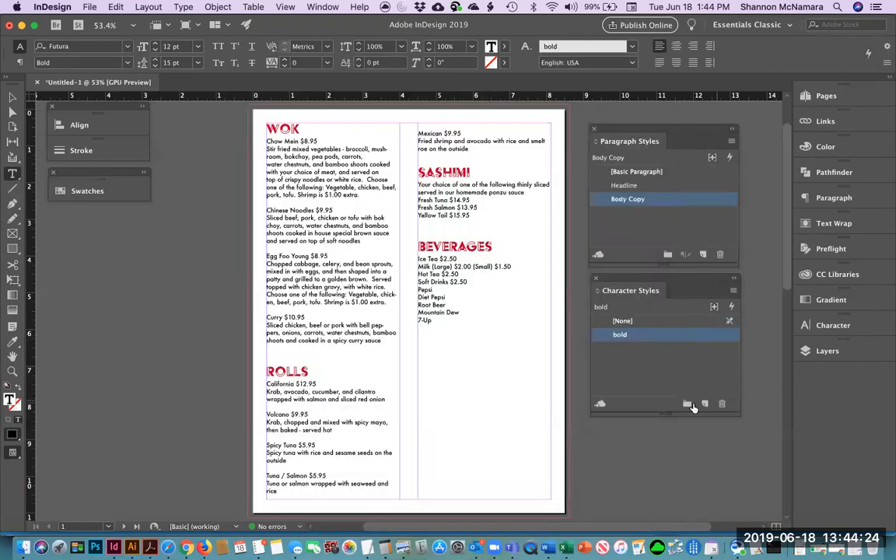
- Apply the bold character style to the "Chow Mein $8.95" line under Wok
{"action": "left_click", "coordinate": [328, 139]}
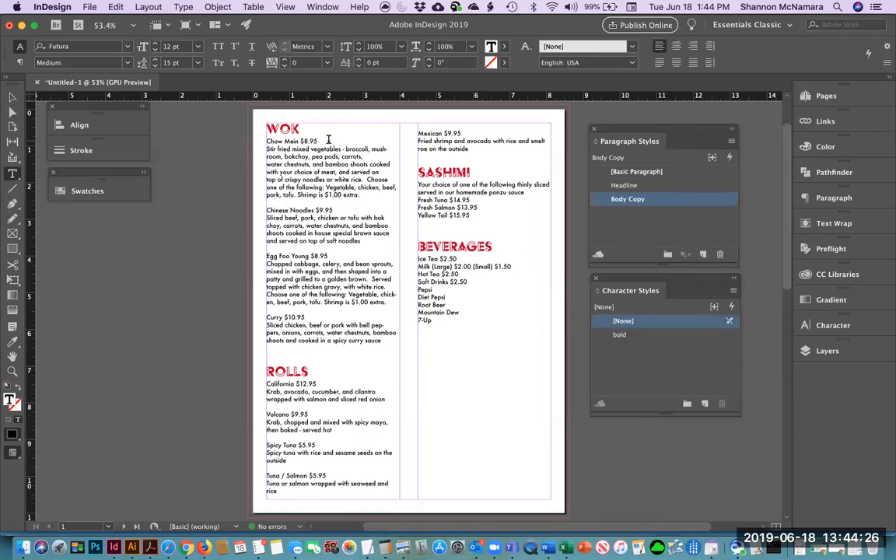
{"action": "key", "text": "shift+super+Left"}
{"action": "key", "text": "shift+super+Left"}
{"action": "key", "text": "shift+super+Left"}
{"action": "key", "text": "shift+super+Left"}
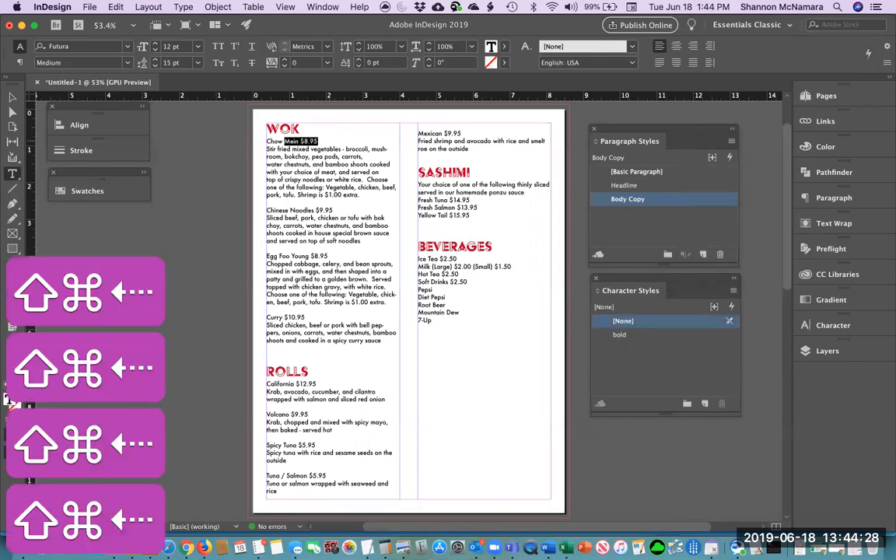
{"action": "key", "text": "shift+super+Left"}
{"action": "left_click", "coordinate": [607, 336]}
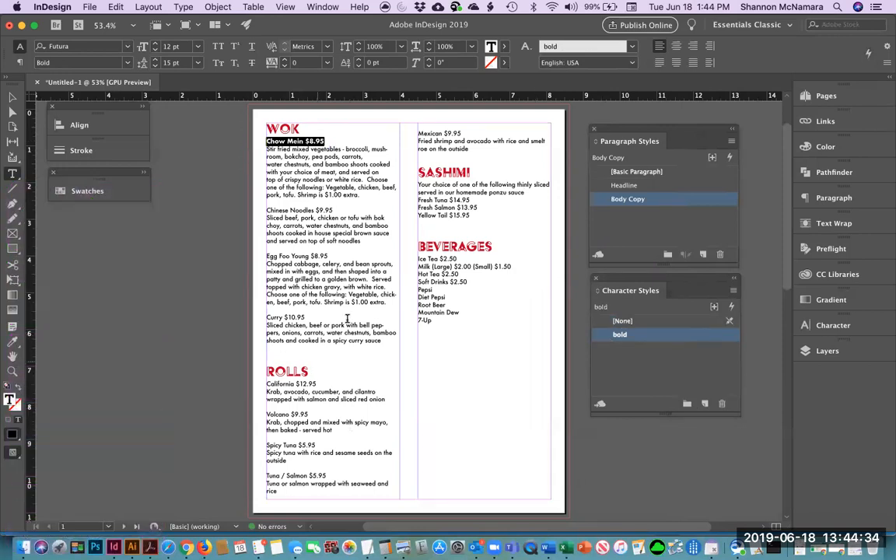
- Create another character style and name it "red italic"
{"action": "left_click", "coordinate": [660, 363]}
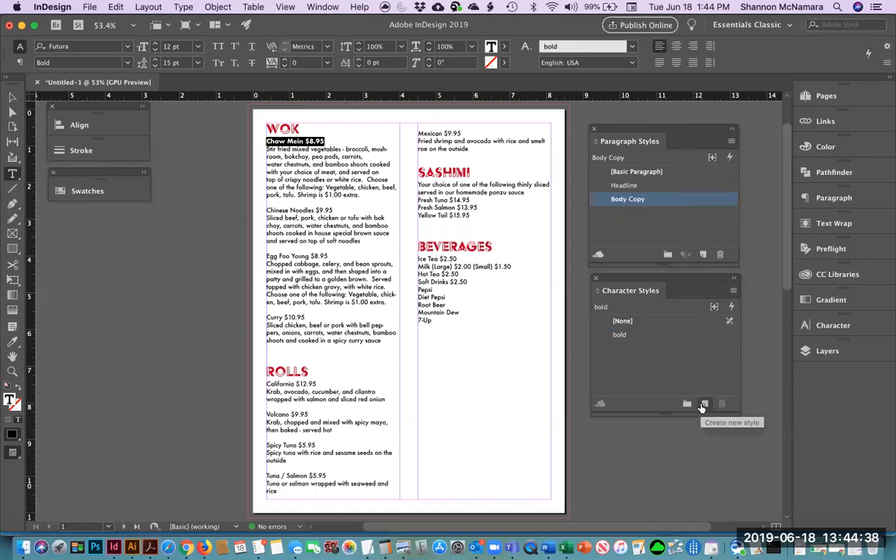
{"action": "left_click", "coordinate": [704, 405]}
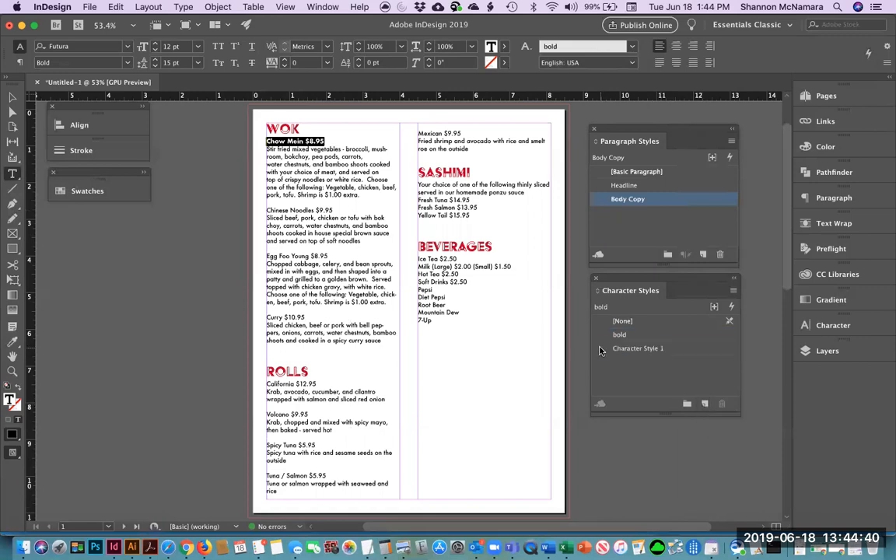
{"action": "double_click", "coordinate": [599, 350]}
{"action": "type", "text": "r"}
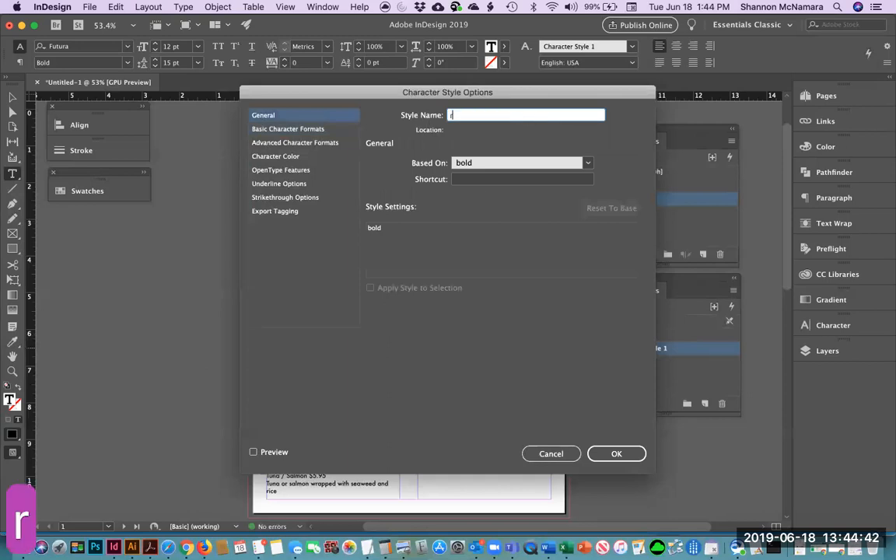
{"action": "type", "text": "ed itali"}
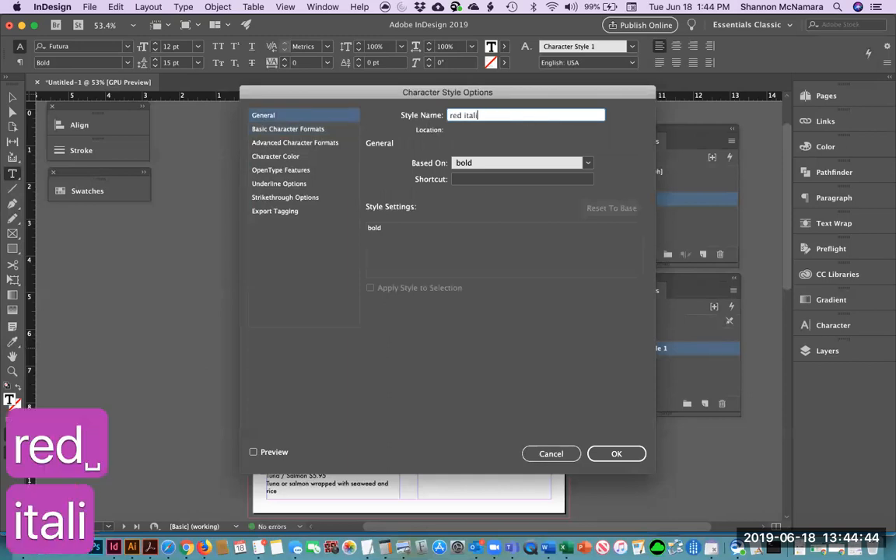
{"action": "type", "text": "c"}
- Set the red italic character style's font style to Oblique
{"action": "left_click", "coordinate": [328, 130]}
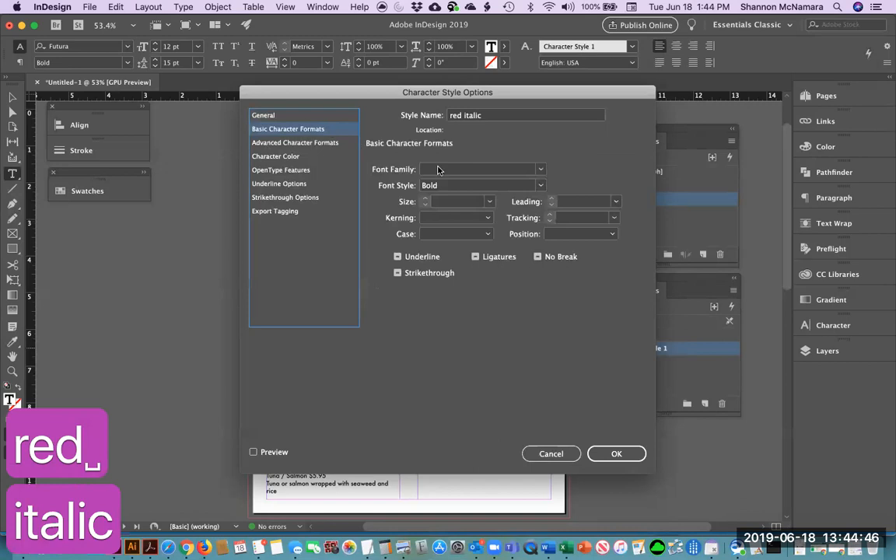
{"action": "left_click", "coordinate": [450, 185]}
{"action": "left_click", "coordinate": [541, 187]}
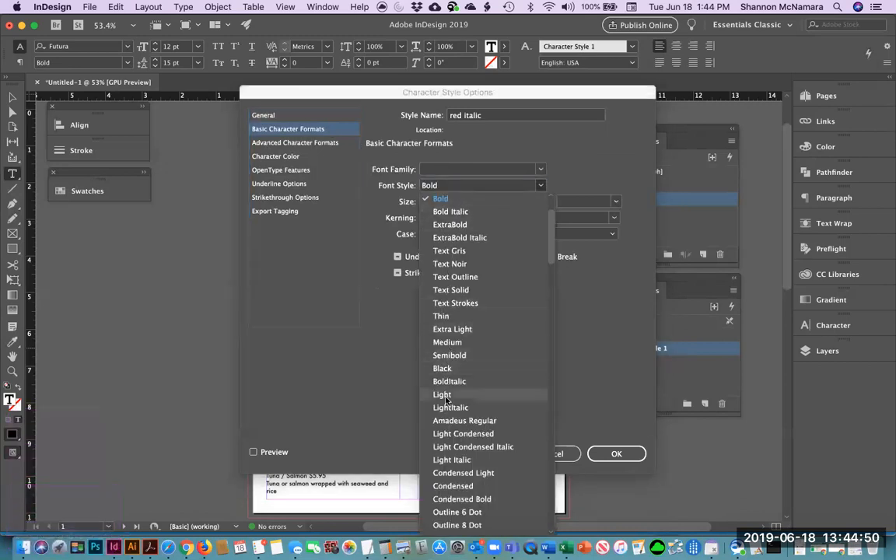
{"action": "scroll", "coordinate": [457, 344], "scroll_direction": "down", "scroll_amount": 5}
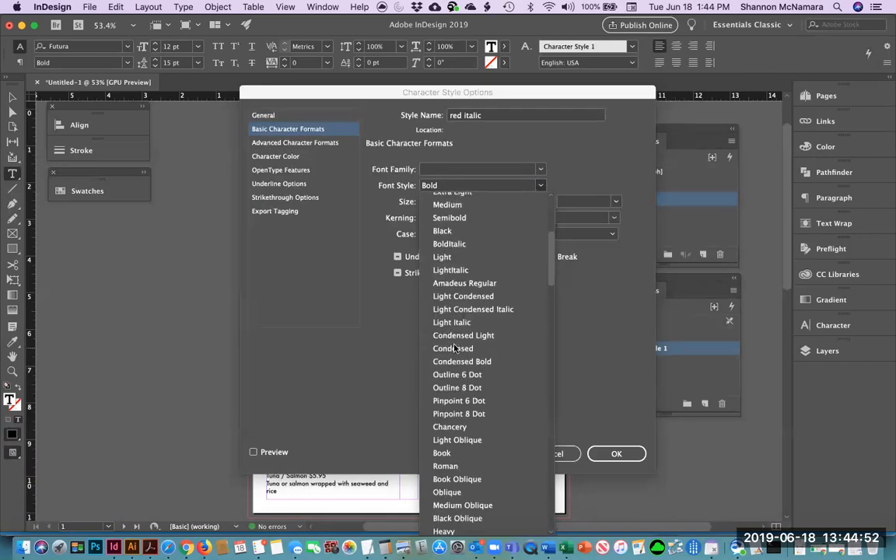
{"action": "scroll", "coordinate": [456, 348], "scroll_direction": "down", "scroll_amount": 20}
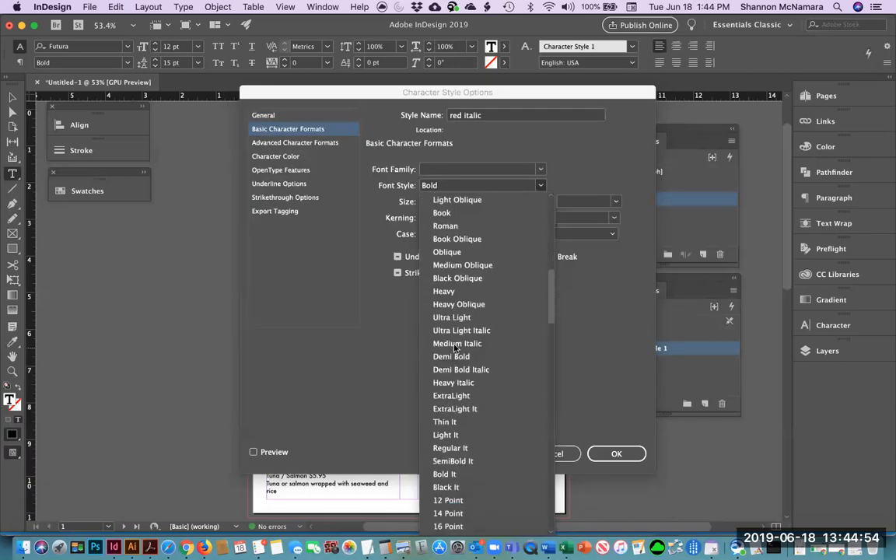
{"action": "scroll", "coordinate": [455, 347], "scroll_direction": "up", "scroll_amount": 15}
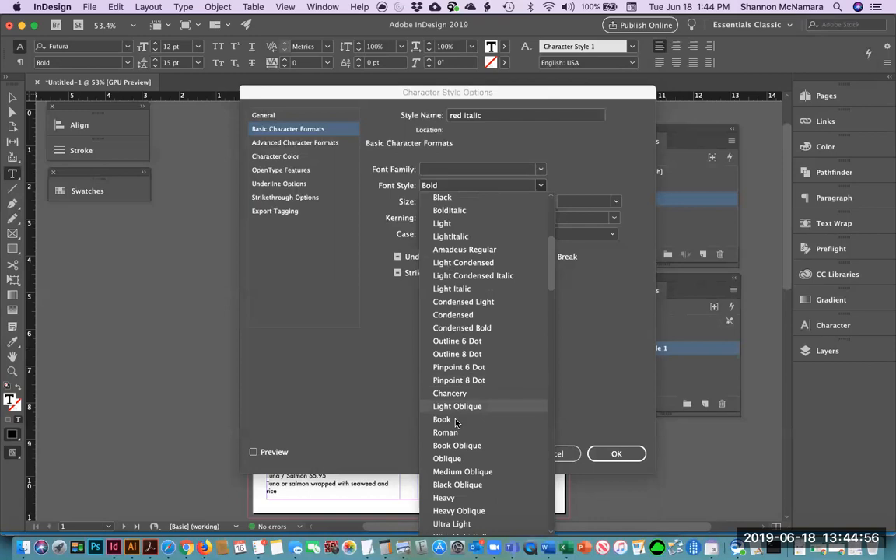
{"action": "scroll", "coordinate": [456, 377], "scroll_direction": "down", "scroll_amount": 2}
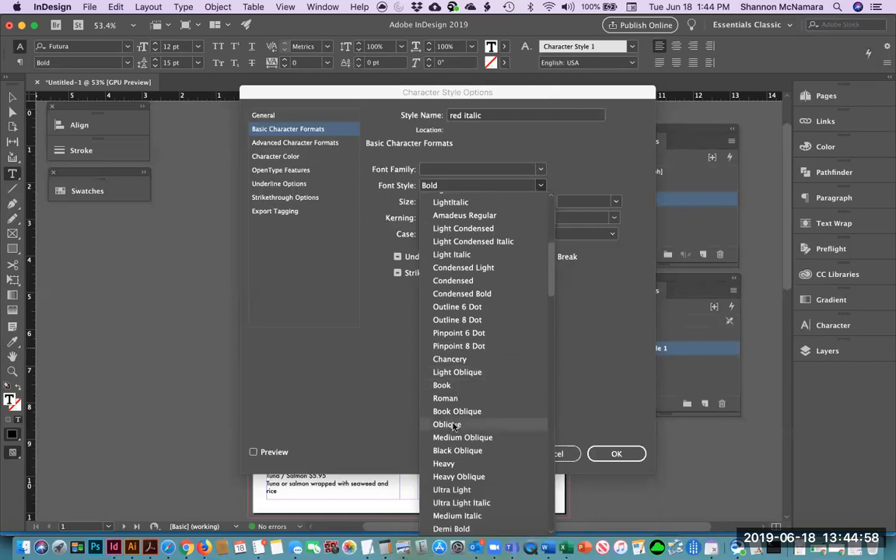
{"action": "left_click", "coordinate": [455, 424]}
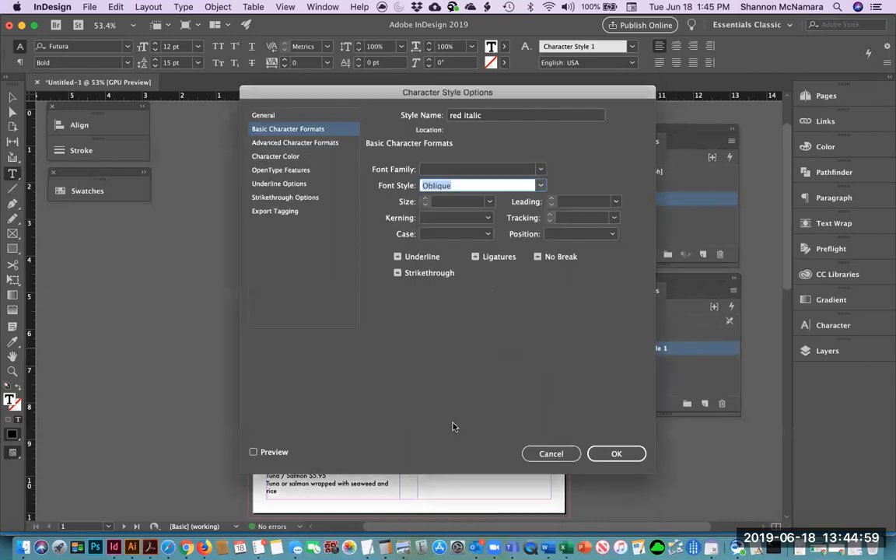
- Give the red italic character style a Wok N Roll Red fill and a stroke color of None
{"action": "left_click", "coordinate": [276, 158]}
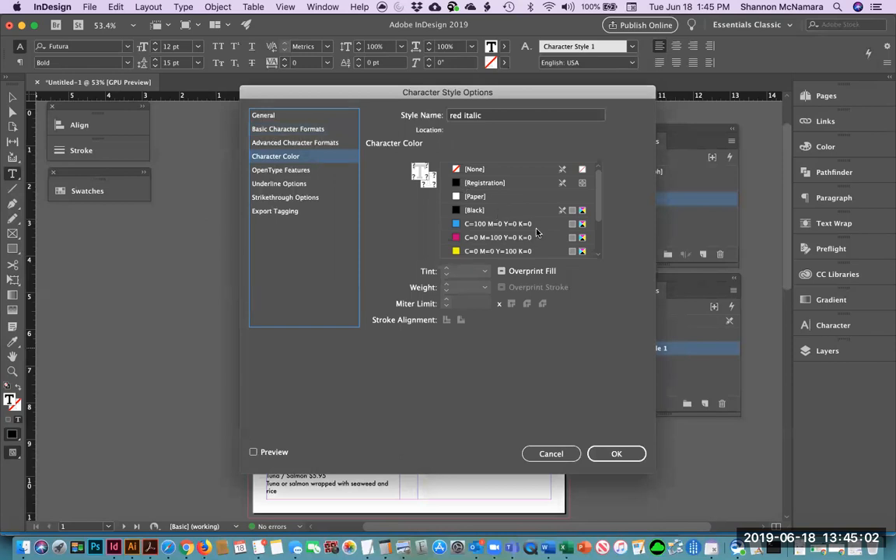
{"action": "left_click_drag", "start_coordinate": [598, 207], "coordinate": [600, 248]}
{"action": "left_click", "coordinate": [486, 252]}
{"action": "left_click", "coordinate": [426, 181]}
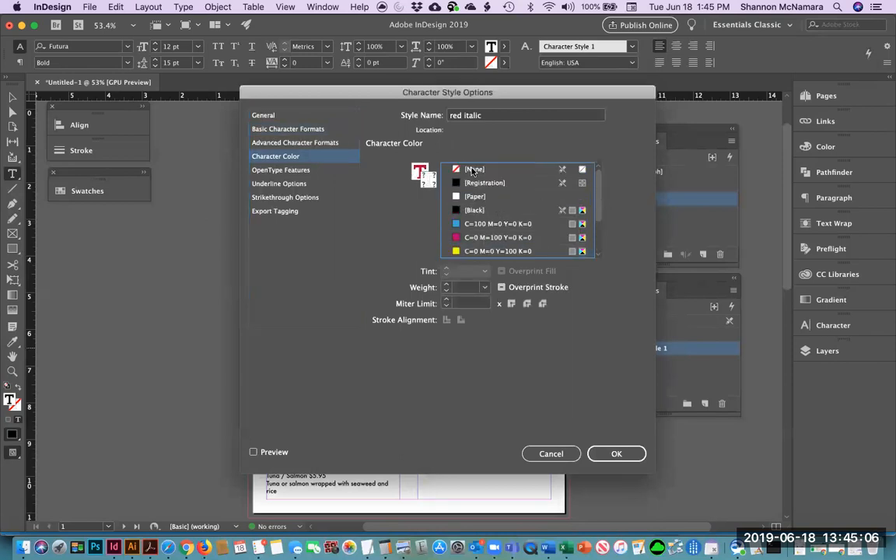
{"action": "left_click", "coordinate": [472, 169]}
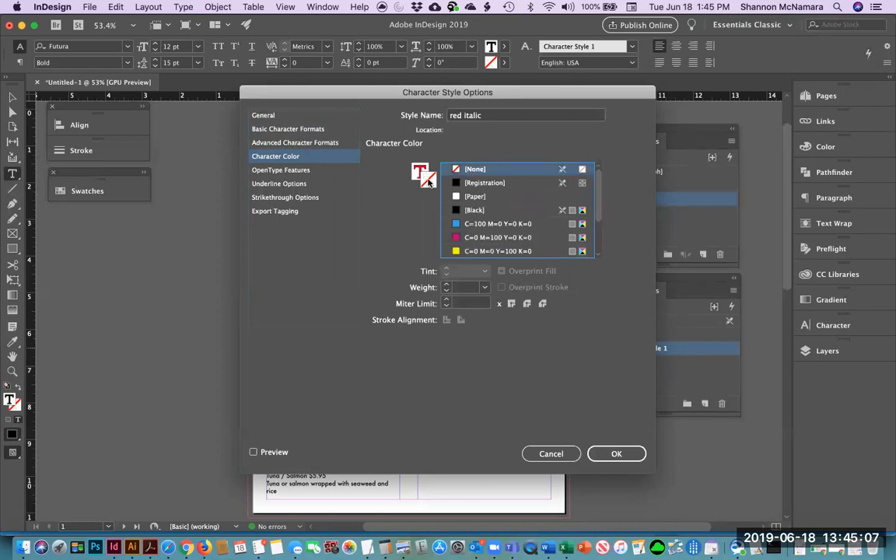
{"action": "left_click", "coordinate": [617, 453]}
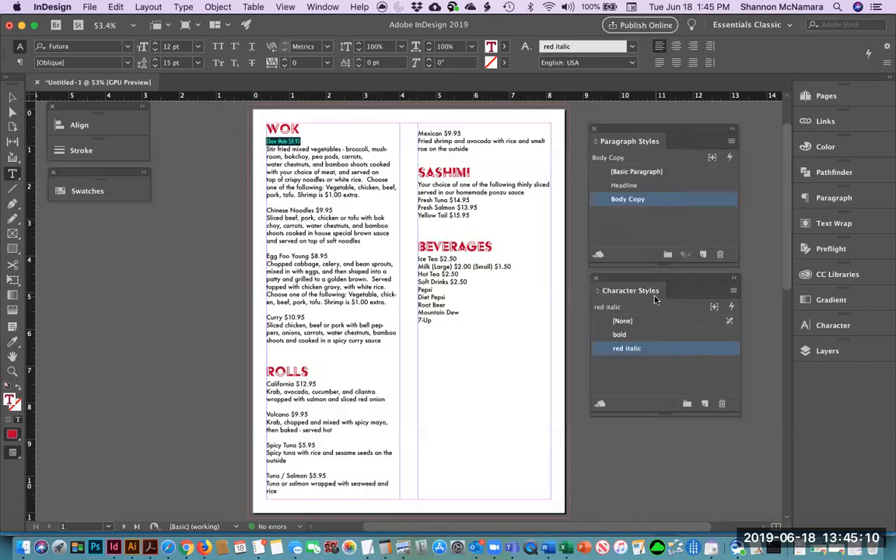
- Return the "Chow Mein $8.95" line to the bold character style and apply red italic to the description under Sashimi
{"action": "left_click", "coordinate": [619, 335]}
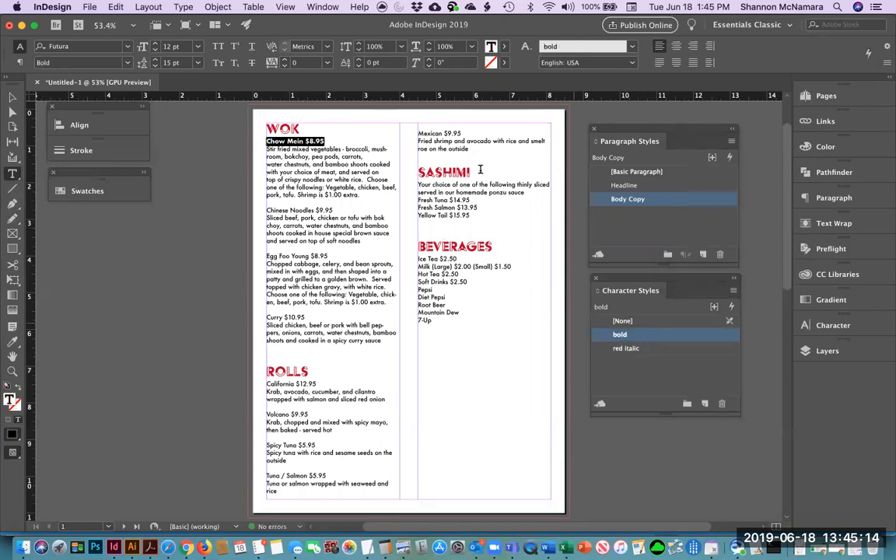
{"action": "left_click", "coordinate": [463, 189]}
{"action": "triple_click", "coordinate": [462, 189]}
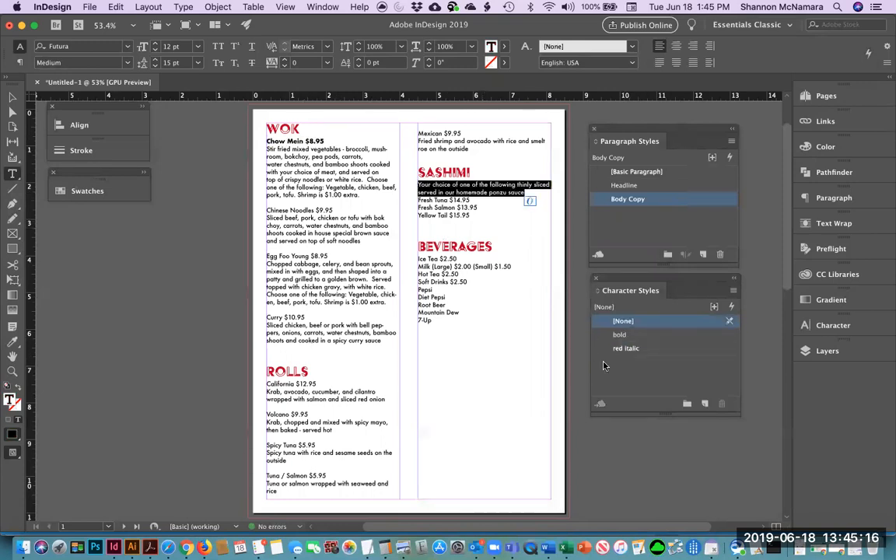
{"action": "left_click", "coordinate": [626, 348]}
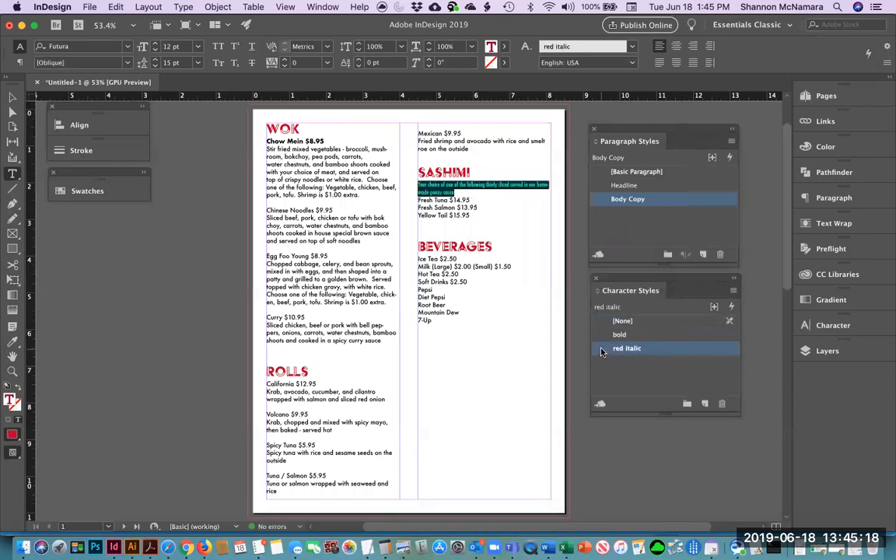
- Change the red italic character style's font style to MediumItalic
{"action": "double_click", "coordinate": [601, 351]}
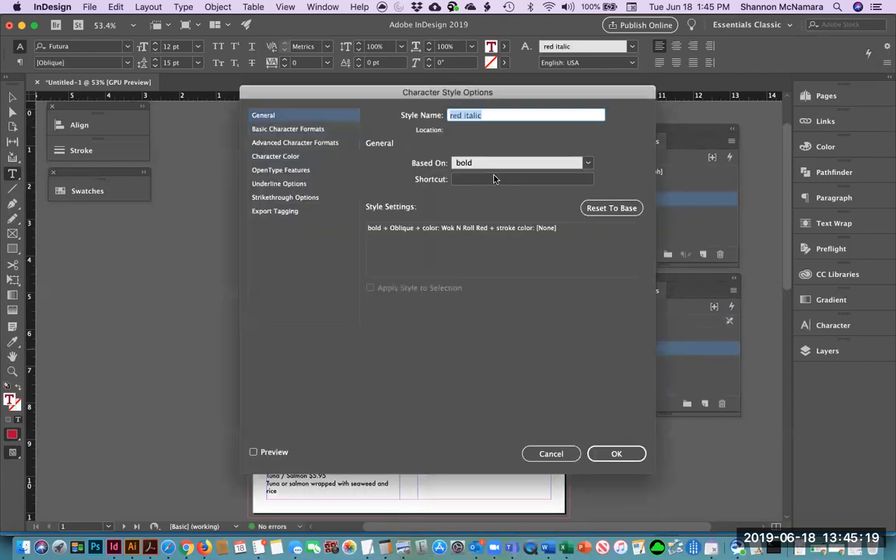
{"action": "left_click", "coordinate": [286, 130]}
{"action": "left_click", "coordinate": [540, 187]}
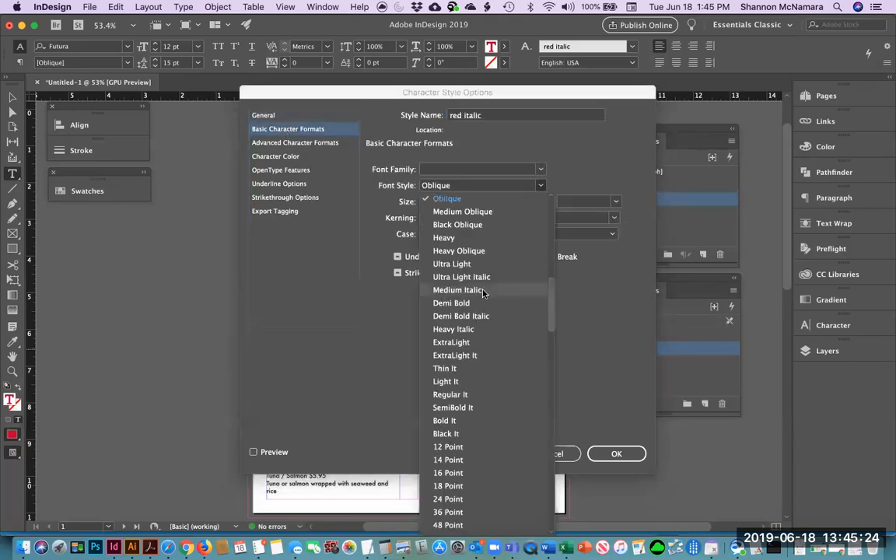
{"action": "scroll", "coordinate": [480, 295], "scroll_direction": "down", "scroll_amount": 5}
{"action": "scroll", "coordinate": [480, 295], "scroll_direction": "down", "scroll_amount": 10}
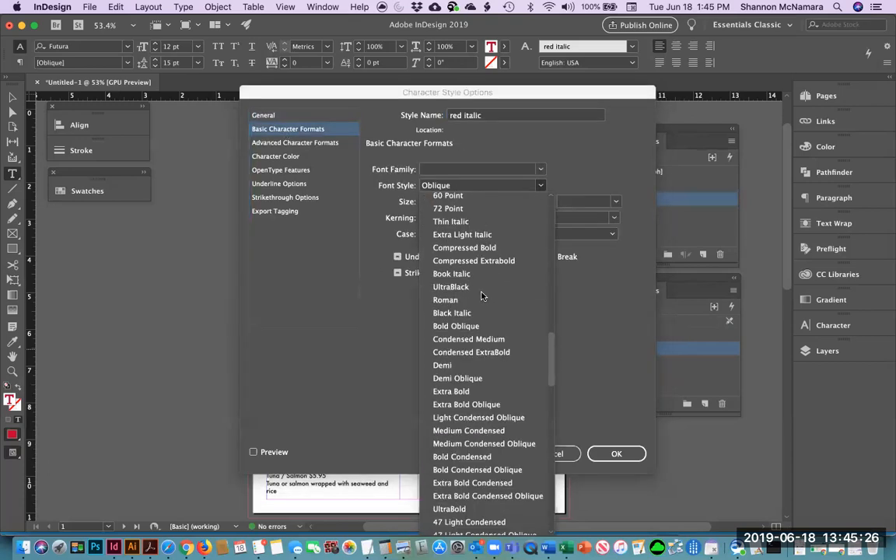
{"action": "scroll", "coordinate": [482, 296], "scroll_direction": "down", "scroll_amount": 5}
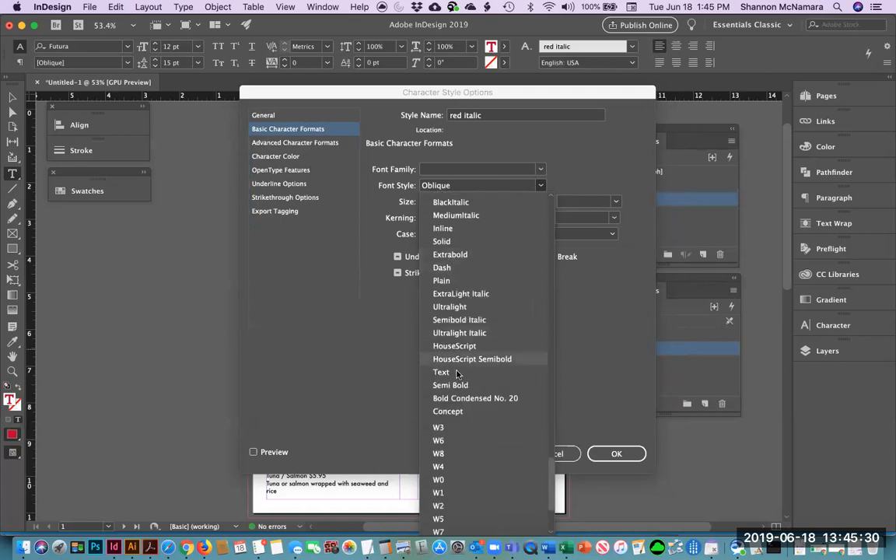
{"action": "scroll", "coordinate": [455, 365], "scroll_direction": "down", "scroll_amount": 3}
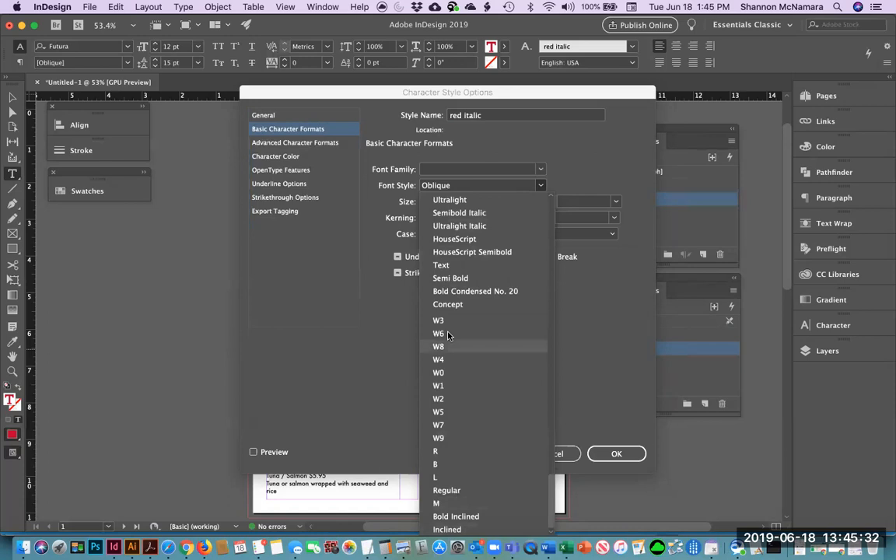
{"action": "scroll", "coordinate": [449, 342], "scroll_direction": "up", "scroll_amount": 6}
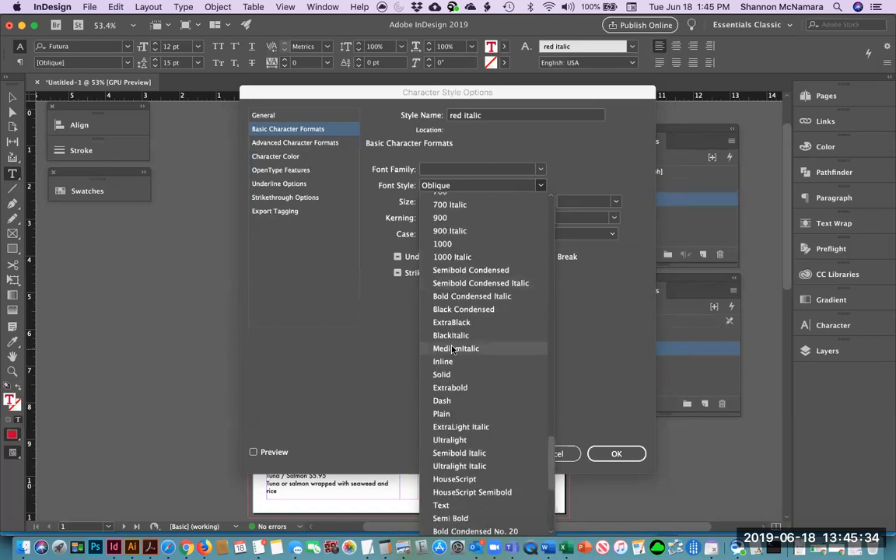
{"action": "left_click", "coordinate": [453, 349]}
{"action": "left_click", "coordinate": [626, 454]}
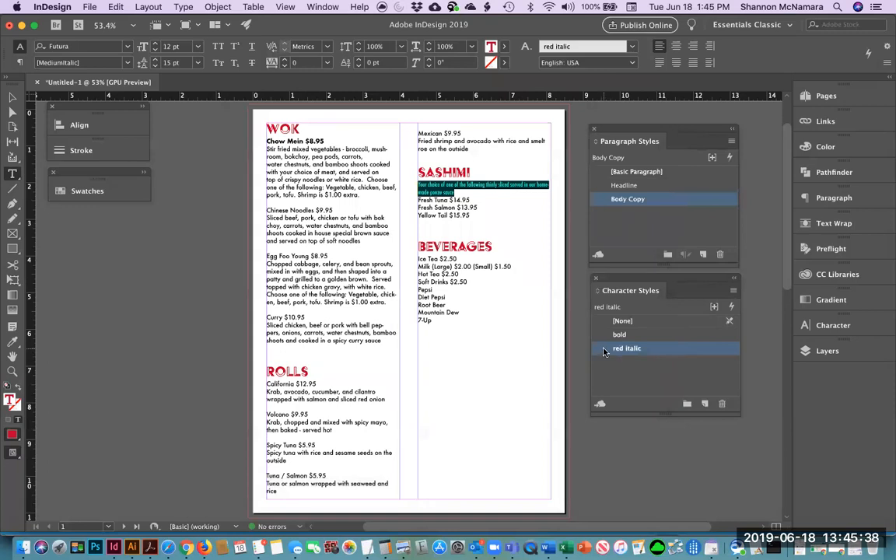
- Try Medium Oblique as the font style of the red italic character style
{"action": "double_click", "coordinate": [626, 349]}
{"action": "left_click", "coordinate": [295, 130]}
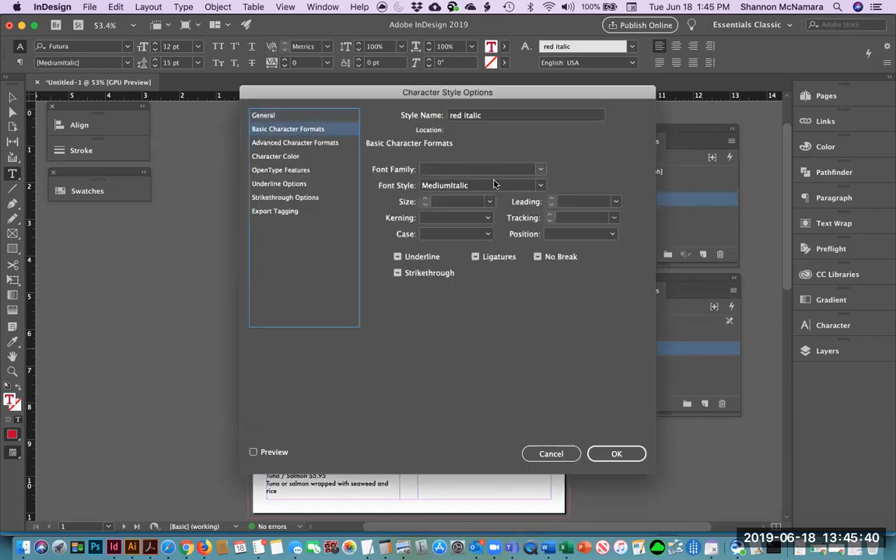
{"action": "left_click", "coordinate": [490, 185]}
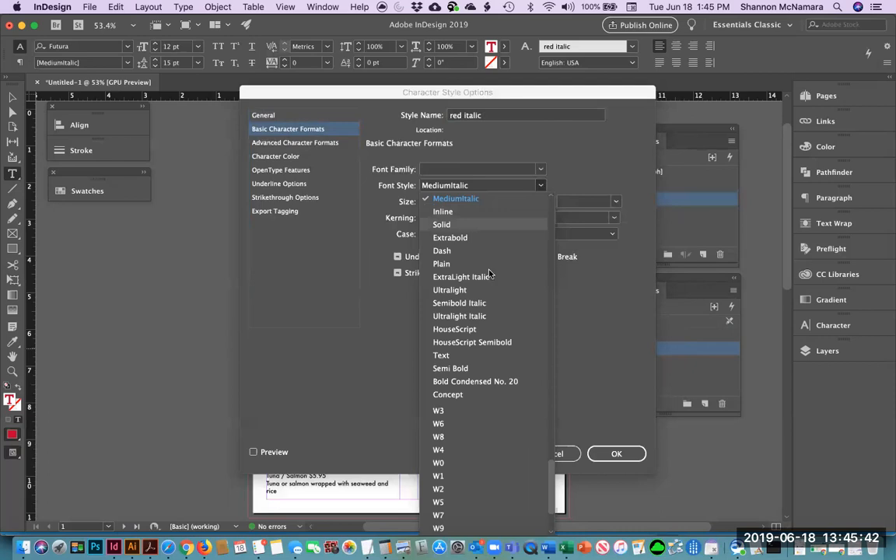
{"action": "scroll", "coordinate": [482, 276], "scroll_direction": "down", "scroll_amount": 3}
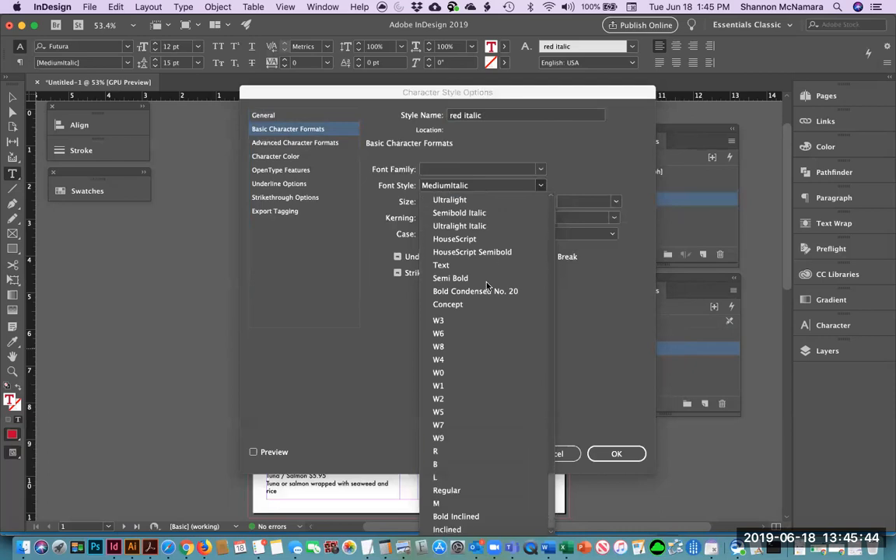
{"action": "scroll", "coordinate": [487, 286], "scroll_direction": "up", "scroll_amount": 10}
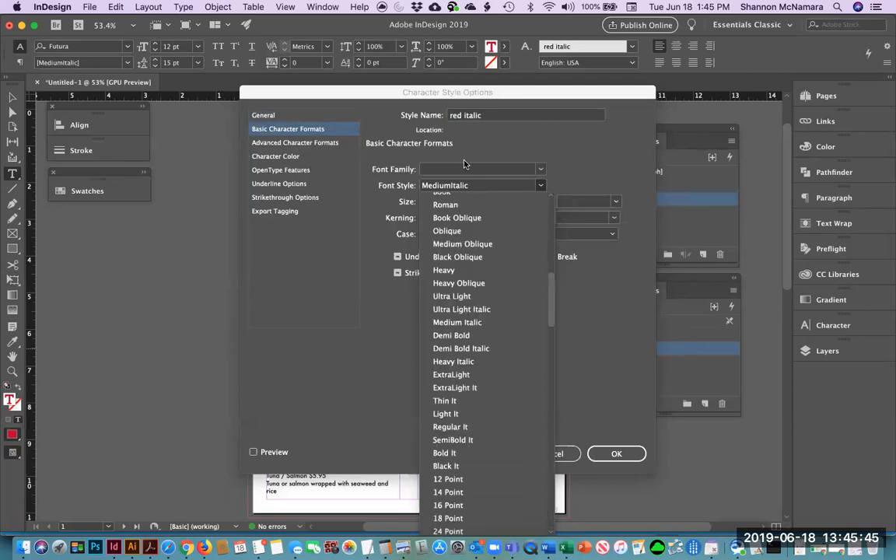
{"action": "left_click", "coordinate": [455, 246]}
{"action": "left_click", "coordinate": [618, 453]}
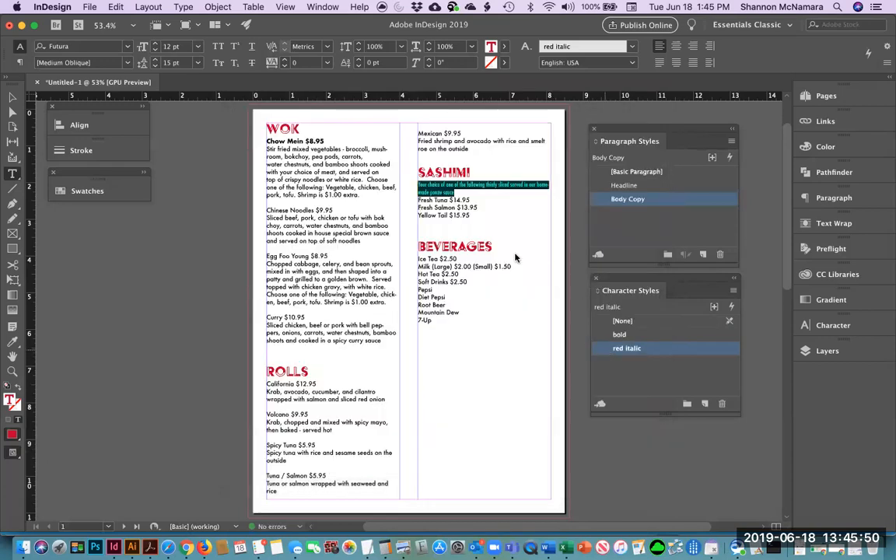
- Set the red italic character style's font family to Futura and its font style to Medium Italic
{"action": "double_click", "coordinate": [622, 348]}
{"action": "left_click", "coordinate": [304, 130]}
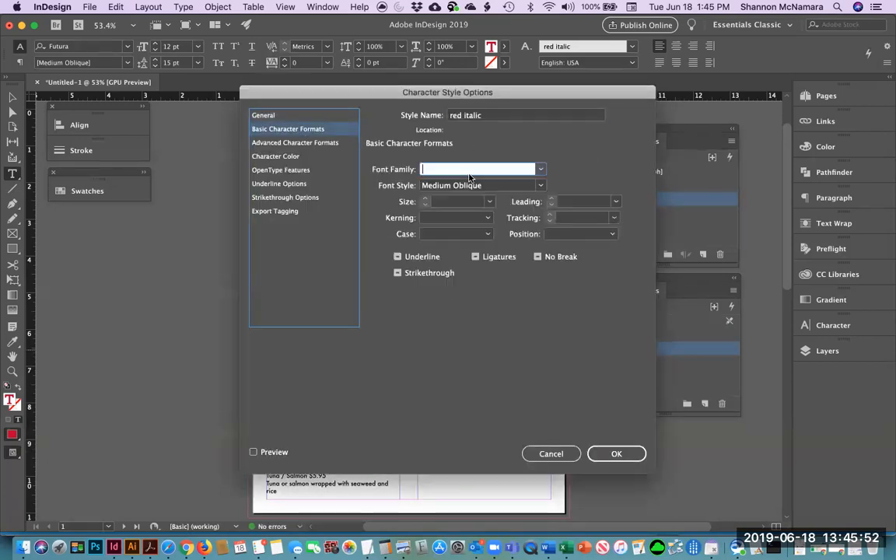
{"action": "type", "text": "futra"}
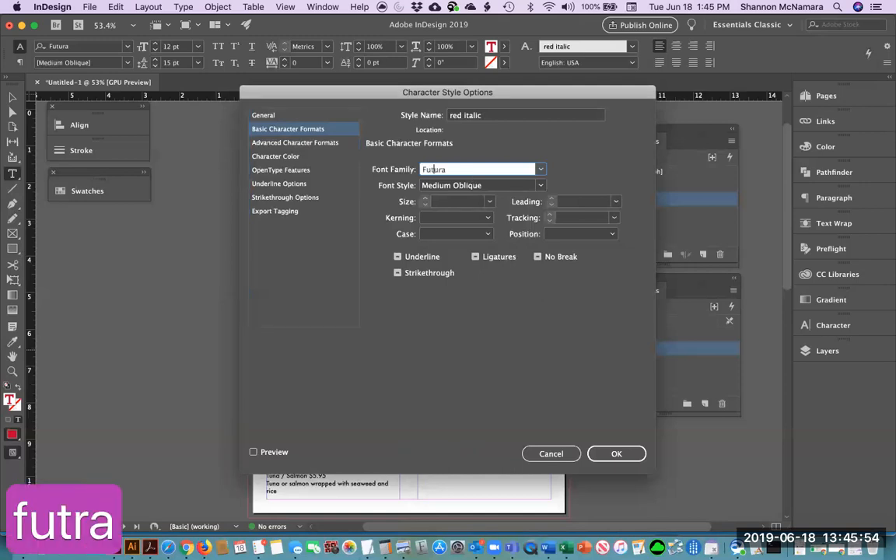
{"action": "key", "text": "Tab"}
{"action": "left_click", "coordinate": [541, 186]}
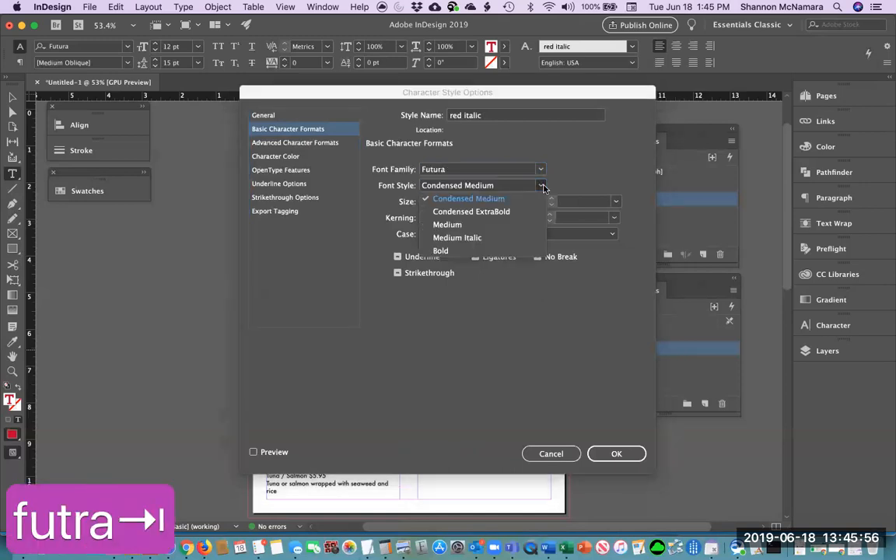
{"action": "left_click", "coordinate": [467, 237]}
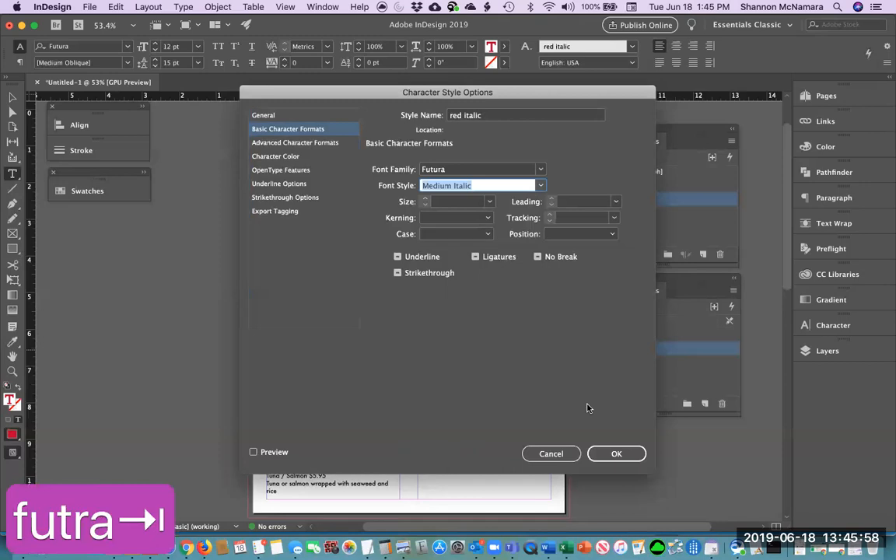
{"action": "left_click", "coordinate": [616, 454]}
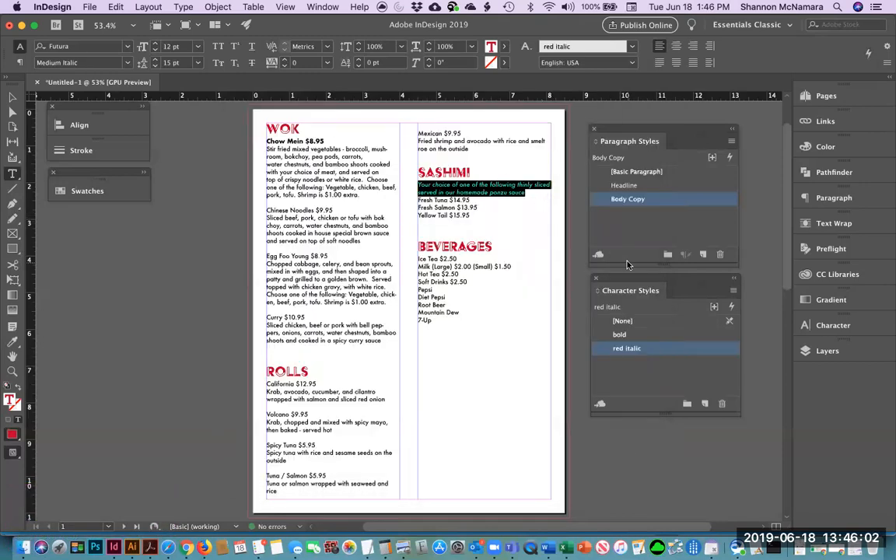
- Apply the bold character style to the "Chinese Noodles $9.95" line under Wok
{"action": "left_click", "coordinate": [336, 212]}
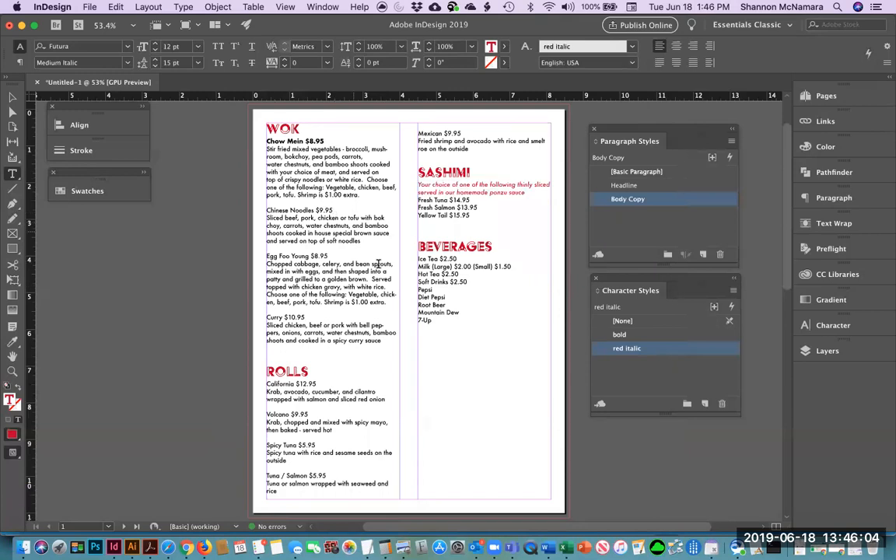
{"action": "key", "text": "shift+super+Left"}
{"action": "key", "text": "shift+super+Left"}
{"action": "key", "text": "shift+super+Left"}
{"action": "key", "text": "shift+super+Left"}
{"action": "key", "text": "shift+super+Left"}
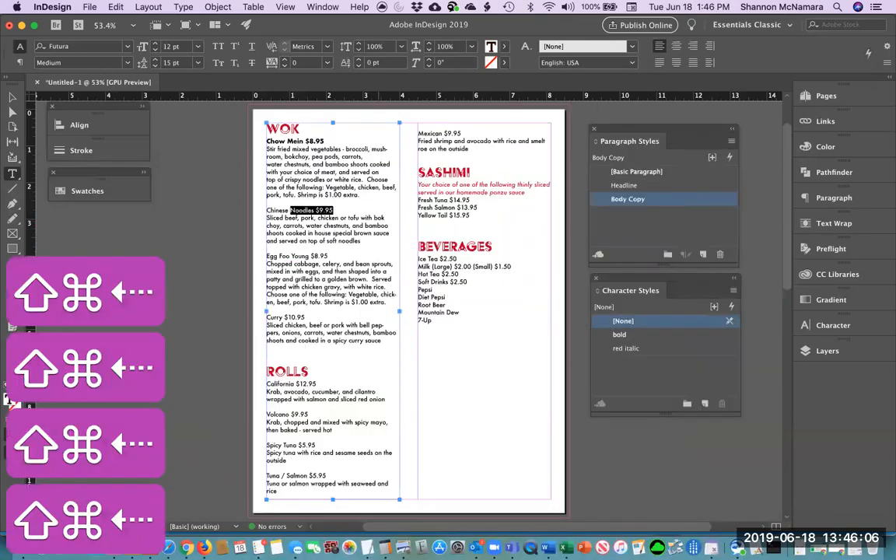
{"action": "left_click", "coordinate": [623, 335]}
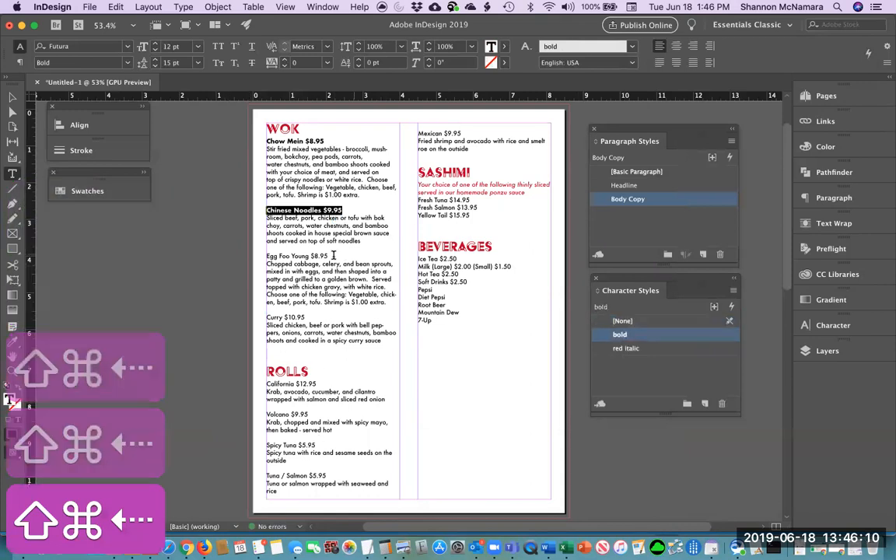
- Apply the bold character style to the Egg Foo Young line under Wok and the California and Volcano lines under Rolls
{"action": "triple_click", "coordinate": [334, 255]}
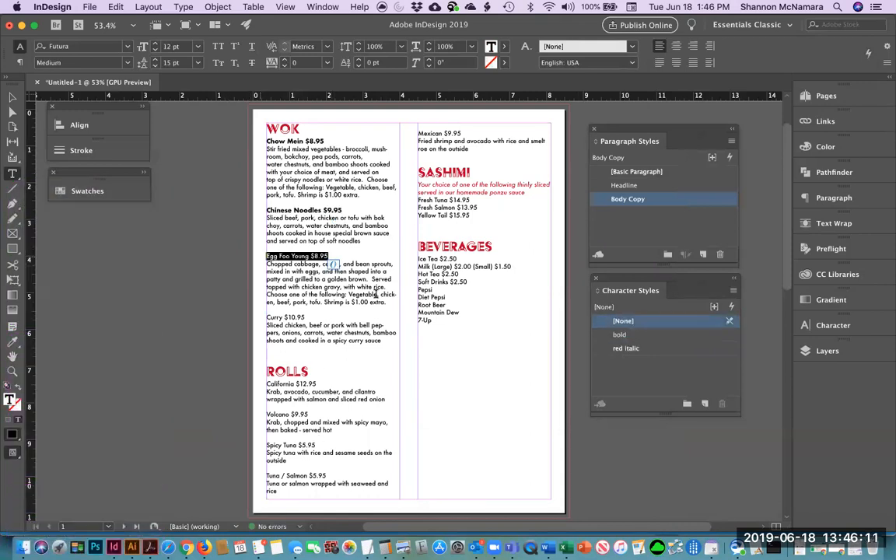
{"action": "triple_click", "coordinate": [315, 384]}
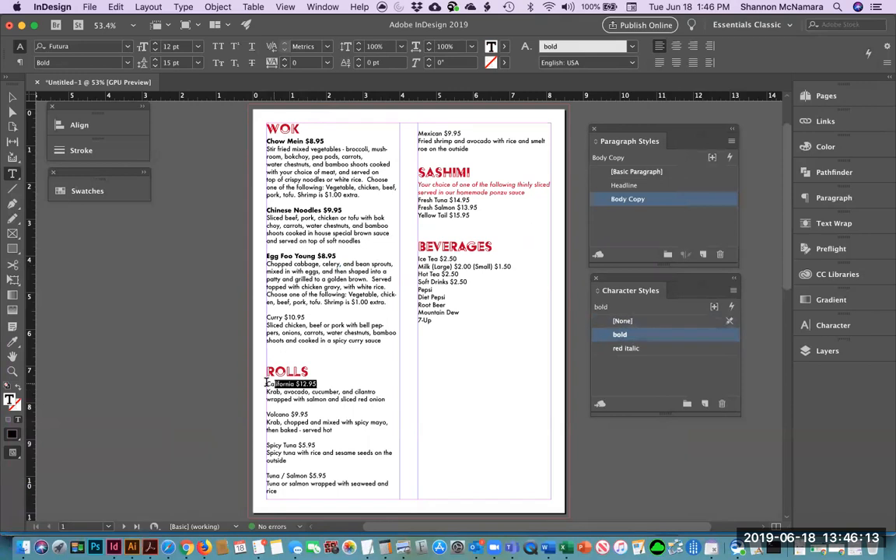
{"action": "left_click", "coordinate": [628, 338]}
{"action": "triple_click", "coordinate": [313, 414]}
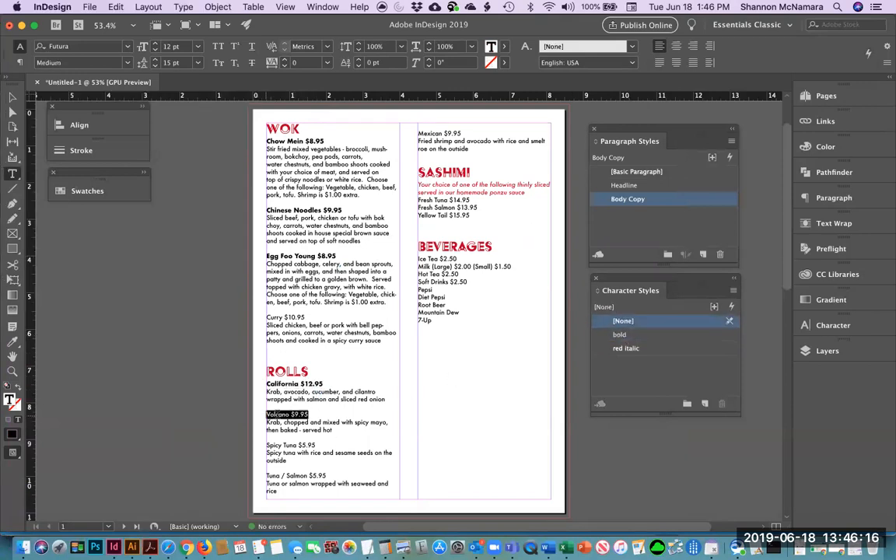
{"action": "left_click", "coordinate": [629, 340]}
- Apply the bold character style to the Spicy Tuna, Tuna / Salmon and Mexican item lines
{"action": "triple_click", "coordinate": [295, 445]}
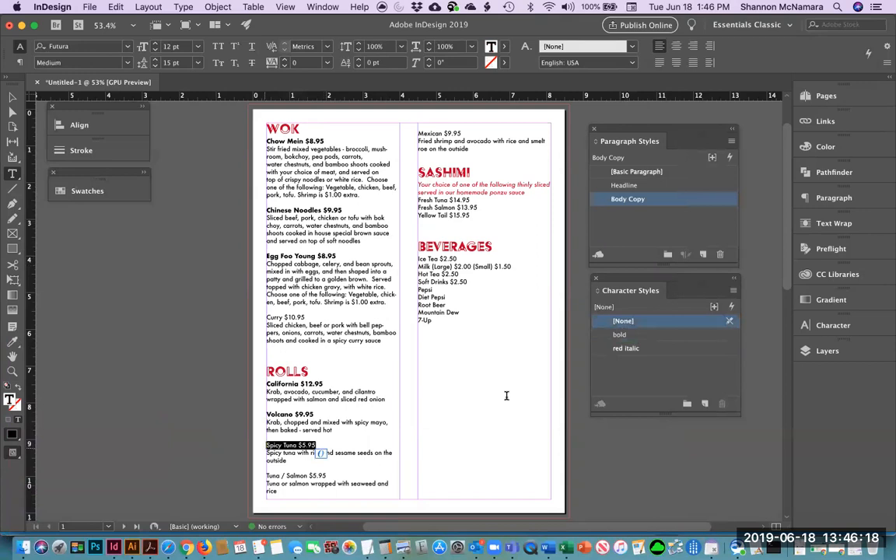
{"action": "left_click", "coordinate": [617, 335]}
{"action": "triple_click", "coordinate": [295, 475]}
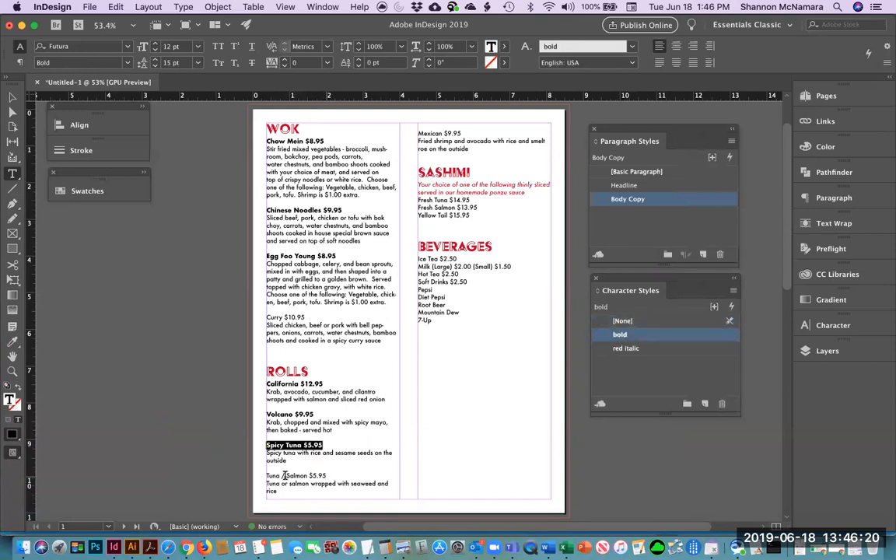
{"action": "left_click", "coordinate": [619, 335]}
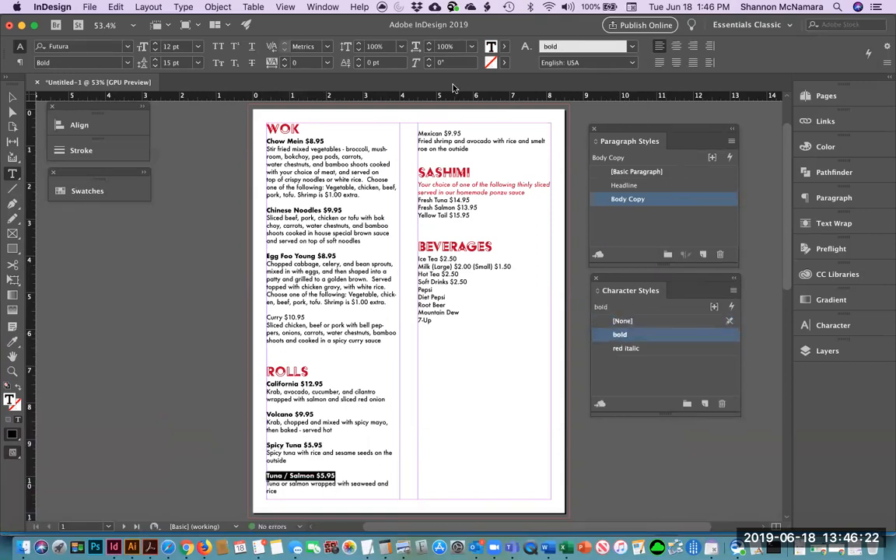
{"action": "triple_click", "coordinate": [463, 132]}
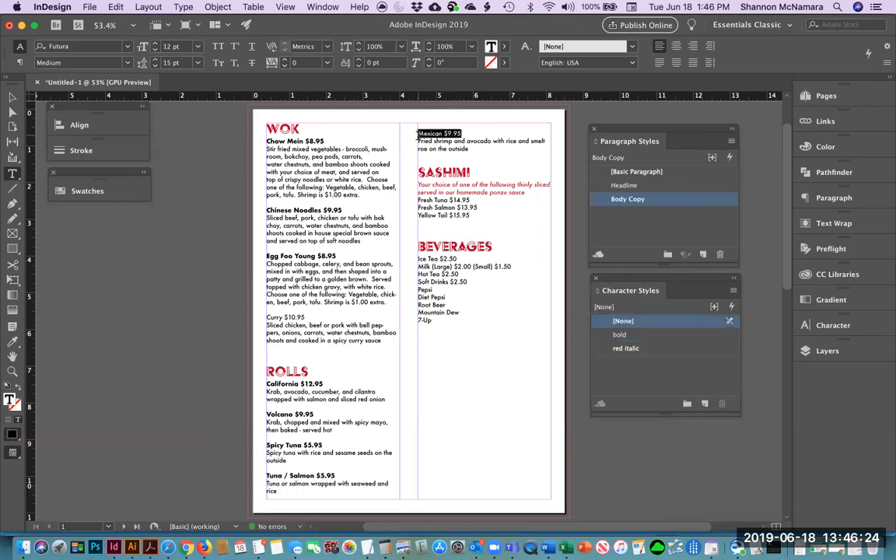
{"action": "left_click", "coordinate": [620, 333]}
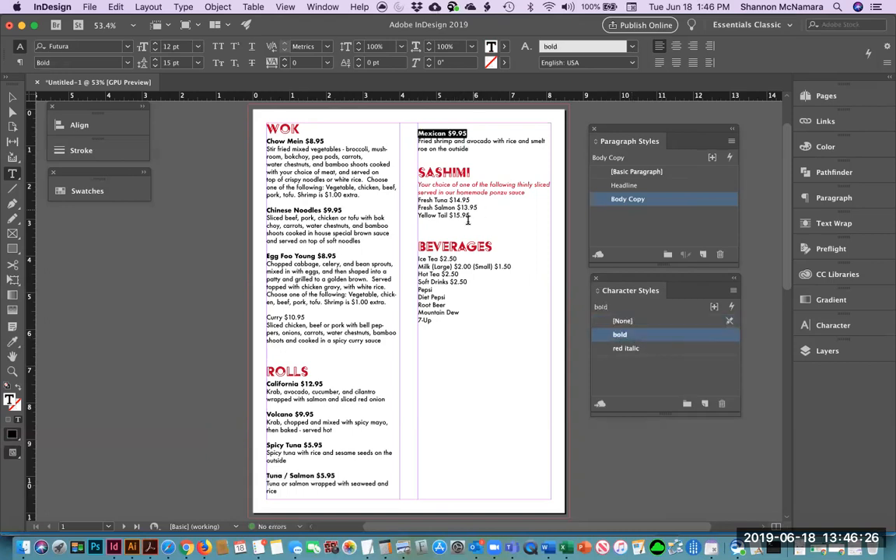
- Apply the bold character style to the three priced Sashimi items and the four priced Beverages lines
{"action": "left_click_drag", "start_coordinate": [469, 215], "coordinate": [416, 200]}
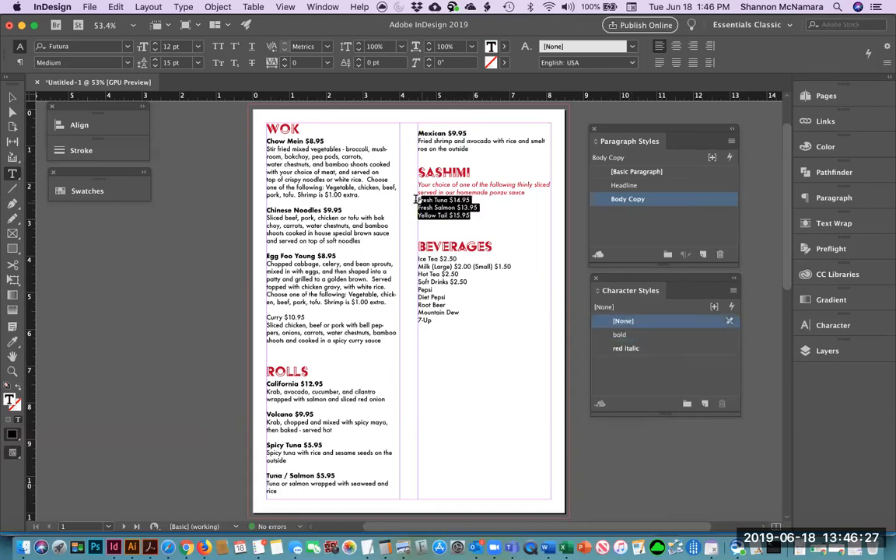
{"action": "left_click", "coordinate": [619, 334]}
{"action": "left_click_drag", "start_coordinate": [417, 258], "coordinate": [471, 283]}
{"action": "left_click", "coordinate": [622, 335]}
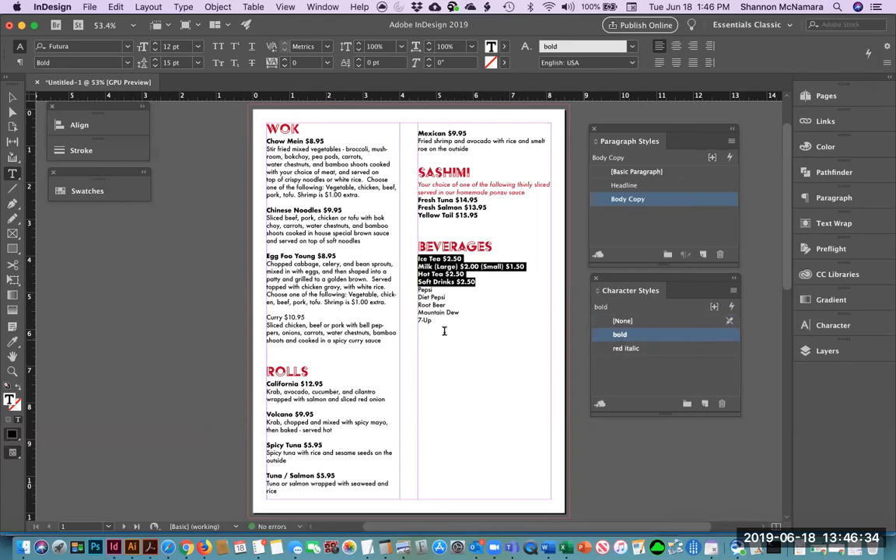
- Apply the red italic character style to the soft drink names from Pepsi to 7-Up
{"action": "left_click_drag", "start_coordinate": [433, 321], "coordinate": [413, 291]}
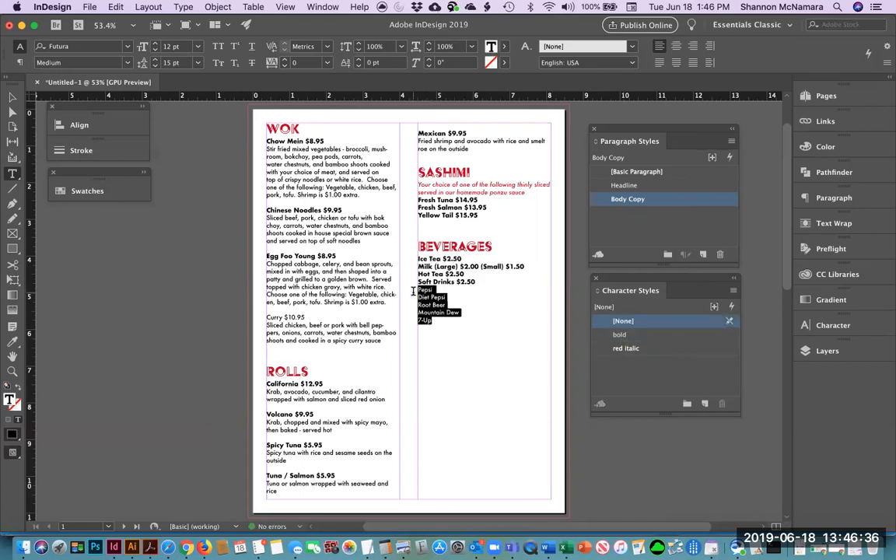
{"action": "left_click", "coordinate": [610, 350]}
{"action": "left_click", "coordinate": [471, 319]}
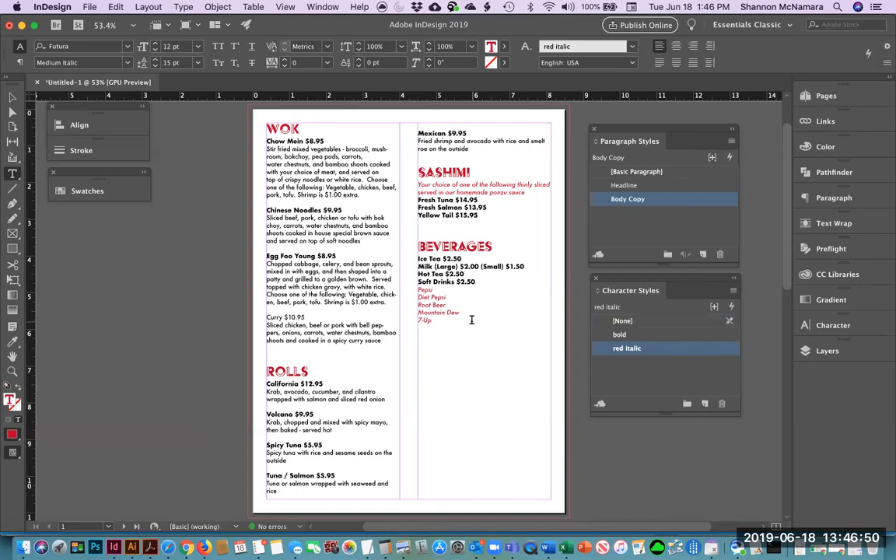
- Apply the bold character style to the "Curry $10.95" line under Wok
{"action": "left_click", "coordinate": [471, 319]}
{"action": "triple_click", "coordinate": [262, 316]}
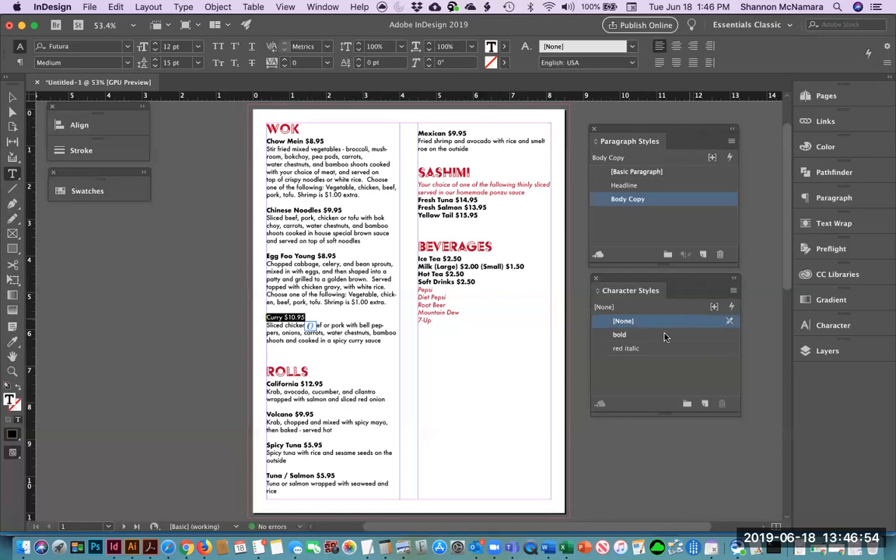
{"action": "left_click", "coordinate": [642, 334]}
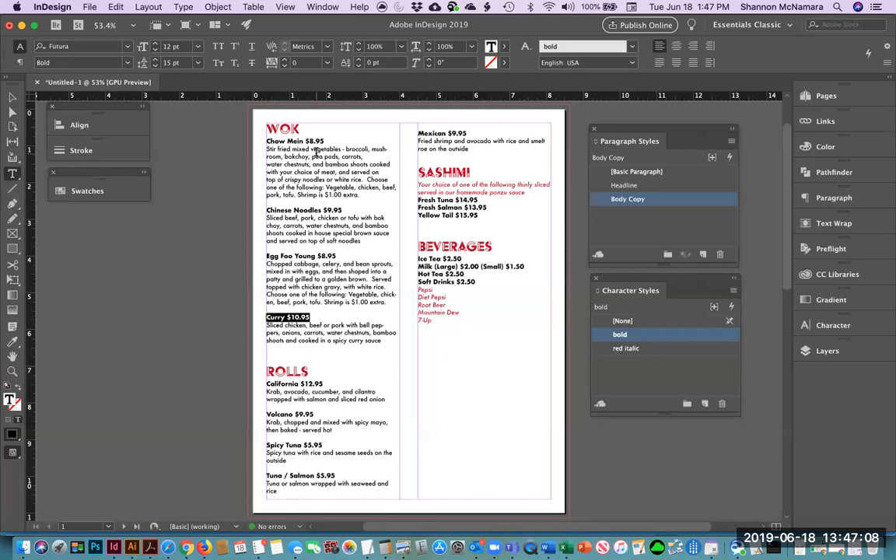
- Zoom in on the Wok section and collapse the floating Paragraph Styles and Character Styles panels
{"action": "left_click", "coordinate": [13, 374]}
{"action": "left_click_drag", "start_coordinate": [238, 105], "coordinate": [427, 211]}
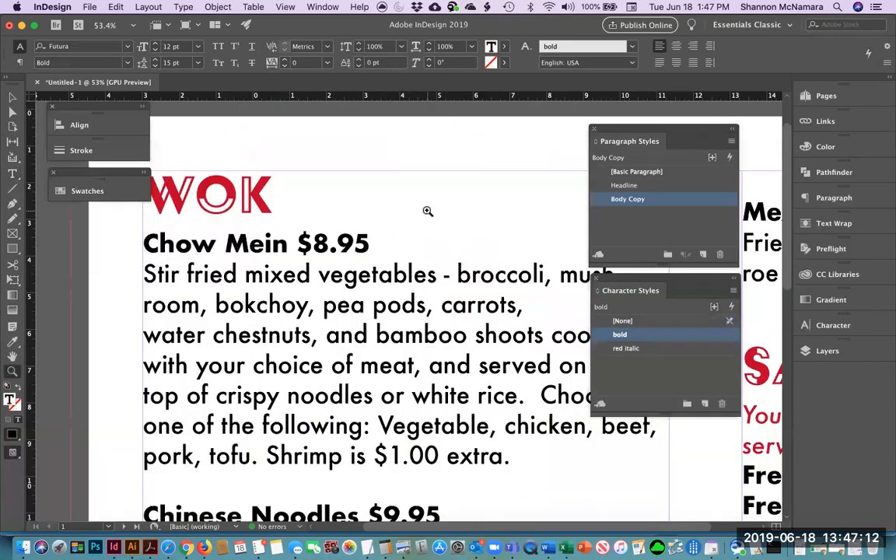
{"action": "double_click", "coordinate": [689, 128]}
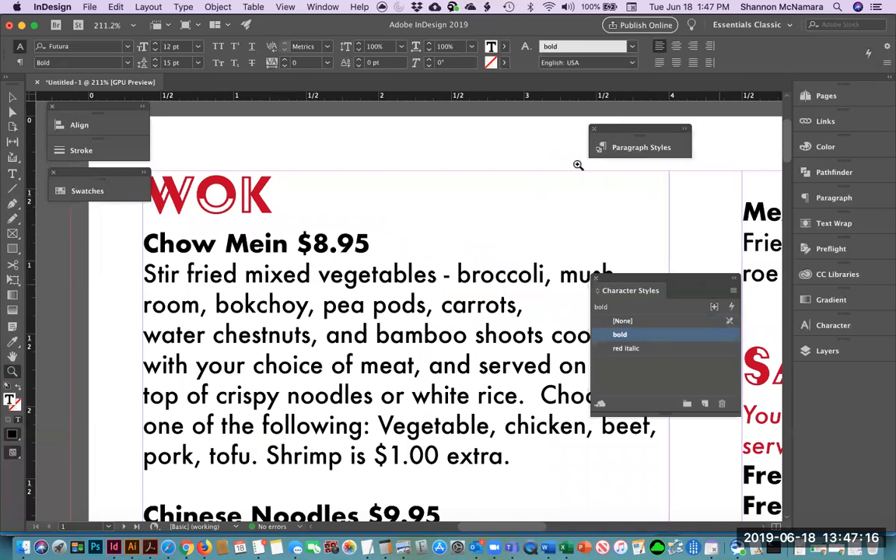
{"action": "double_click", "coordinate": [661, 277]}
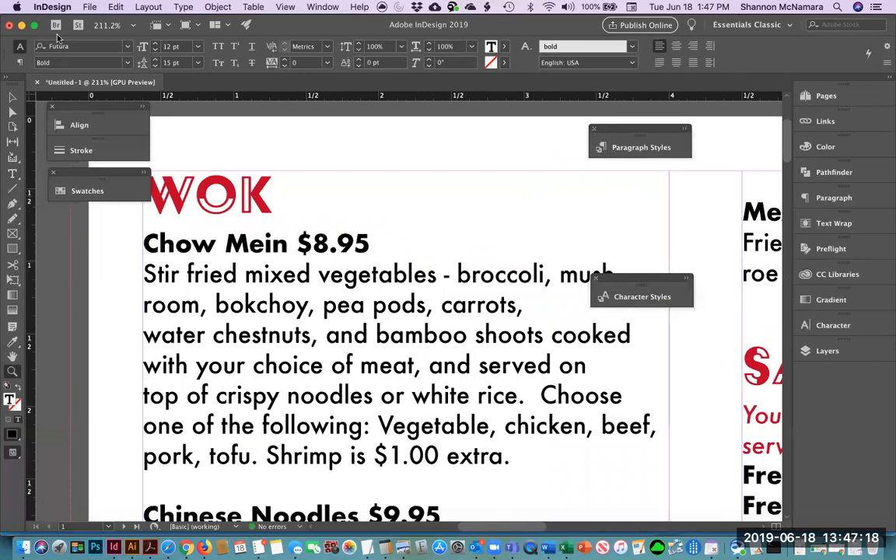
- Dock the Character Styles and Paragraph Styles panels below Layers and move the Align, Stroke and Swatches panels clear of the Wok text
{"action": "left_click", "coordinate": [13, 97]}
{"action": "left_click_drag", "start_coordinate": [642, 278], "coordinate": [806, 398]}
{"action": "left_click_drag", "start_coordinate": [84, 107], "coordinate": [67, 95]}
{"action": "left_click_drag", "start_coordinate": [94, 175], "coordinate": [75, 157]}
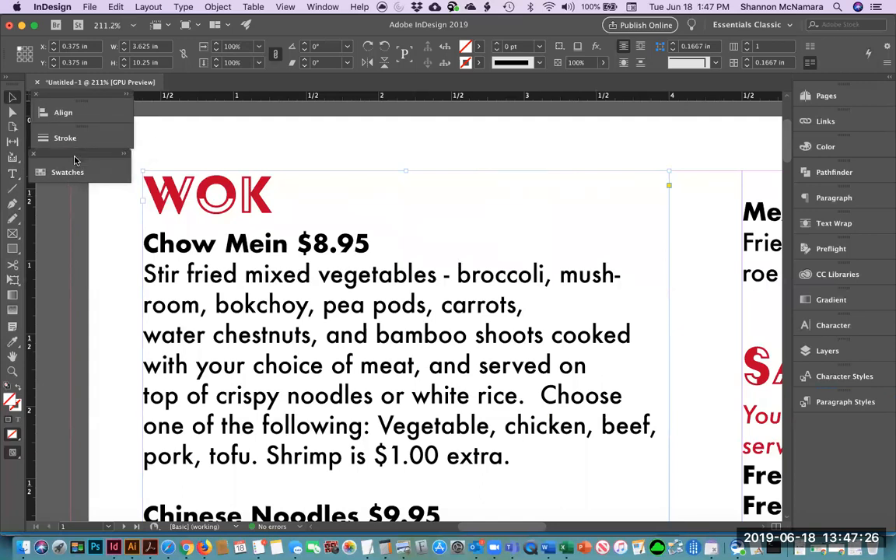
{"action": "double_click", "coordinate": [181, 183]}
{"action": "key", "text": "super+a"}
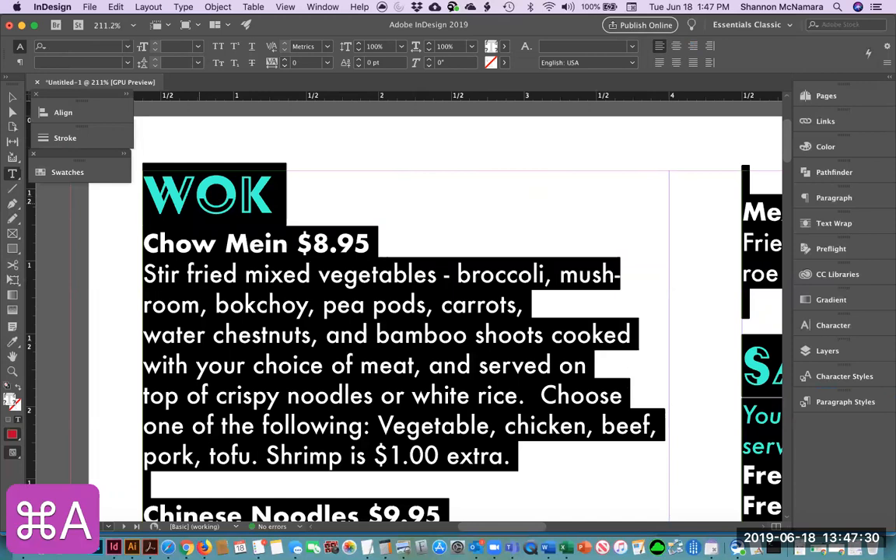
{"action": "left_click", "coordinate": [182, 7]}
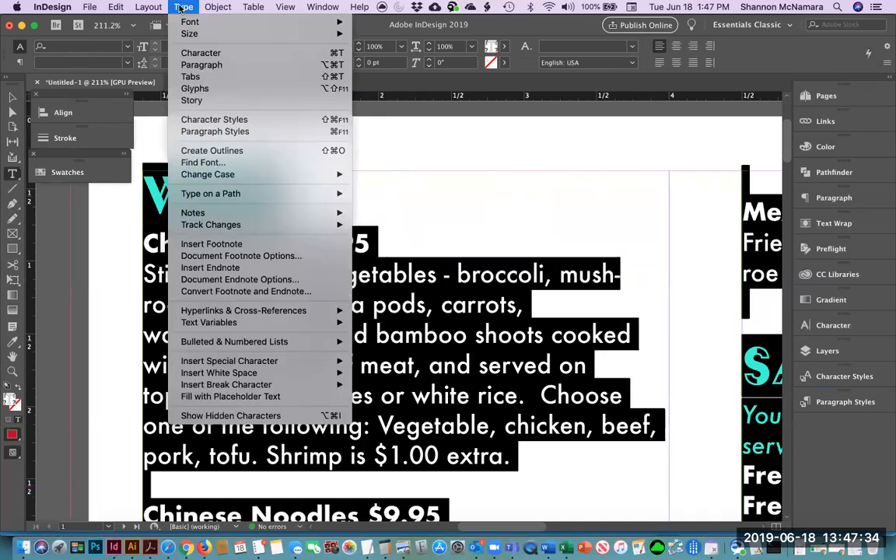
{"action": "left_click", "coordinate": [189, 79]}
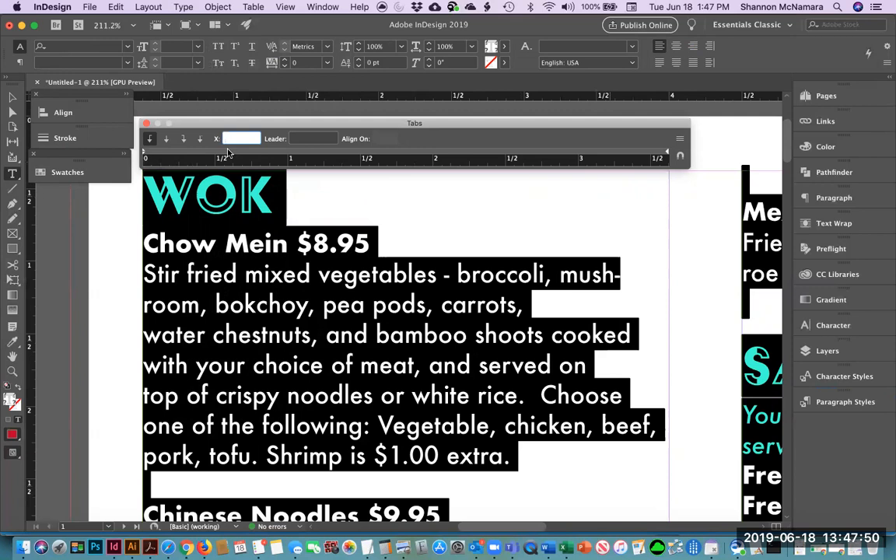
{"action": "left_click", "coordinate": [146, 124]}
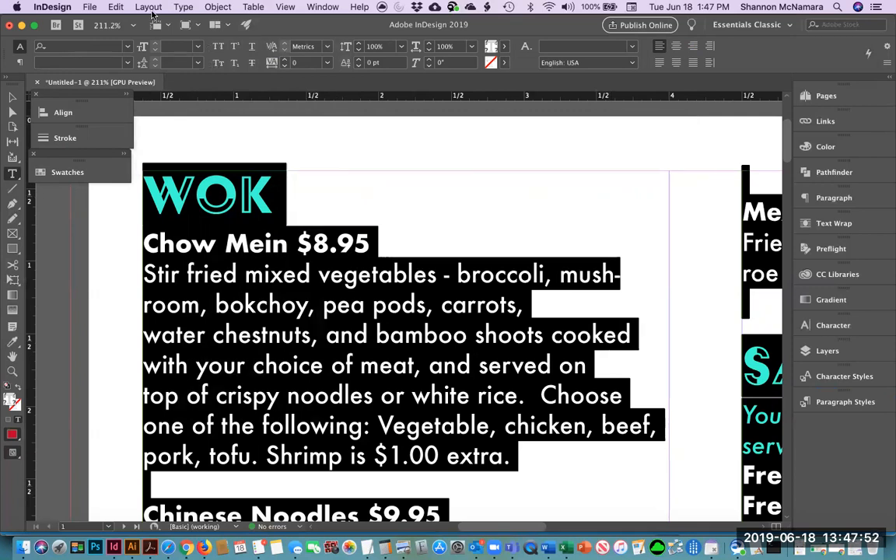
{"action": "key", "text": "shift+super+t"}
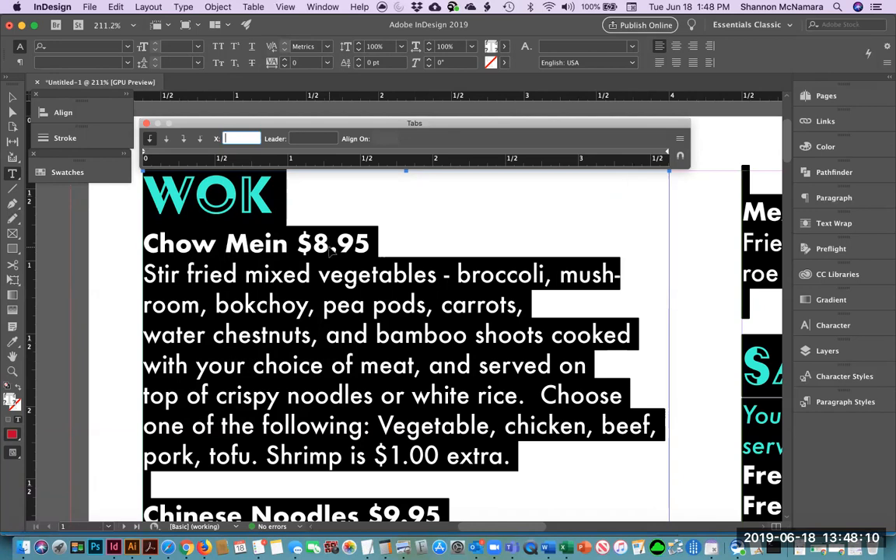
{"action": "key", "text": "super+minus"}
{"action": "key", "text": "super+minus"}
{"action": "key", "text": "super+minus"}
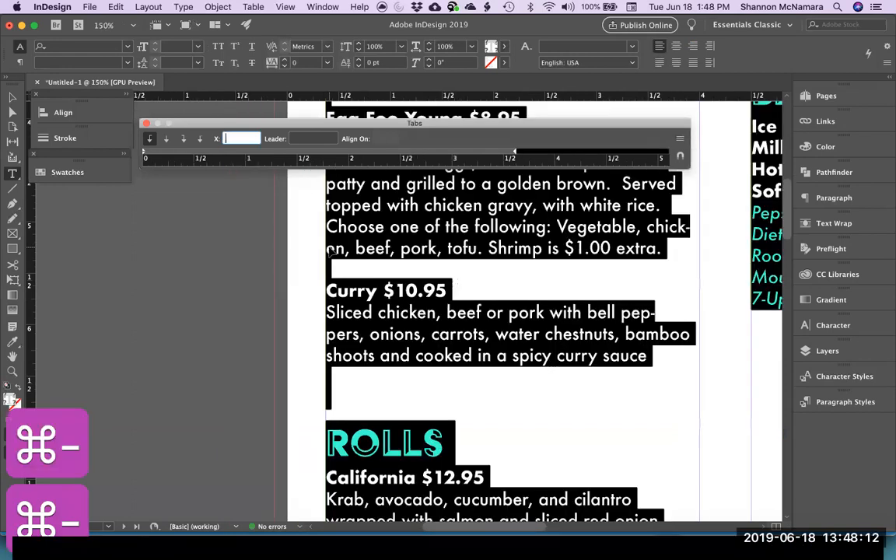
{"action": "key", "text": "super+shift+t"}
{"action": "key", "text": "super+shift+t"}
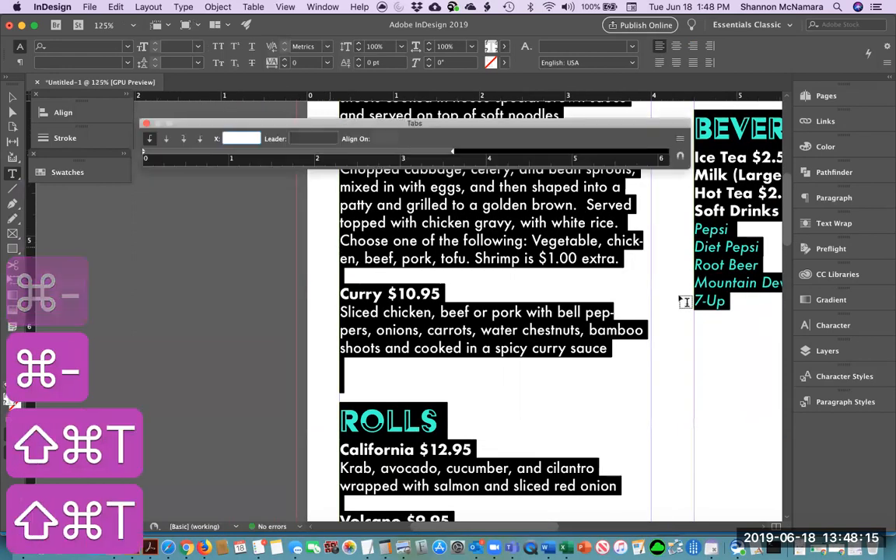
{"action": "left_click", "coordinate": [12, 96]}
{"action": "left_click", "coordinate": [146, 123]}
- Open the Tabs ruler aligned above the Wok column and select all the menu text
{"action": "key", "text": "space"}
{"action": "left_click_drag", "start_coordinate": [507, 213], "coordinate": [356, 364]}
{"action": "left_click_drag", "start_coordinate": [417, 138], "coordinate": [412, 364]}
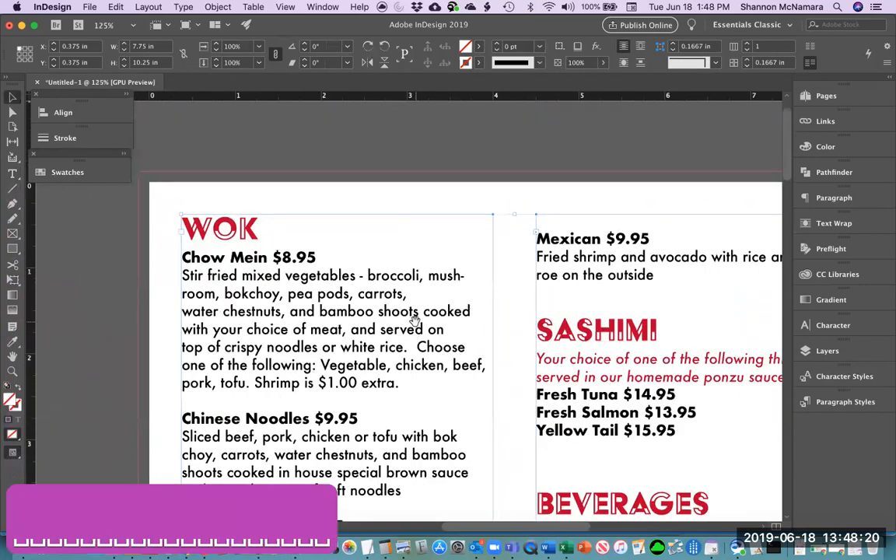
{"action": "double_click", "coordinate": [347, 262]}
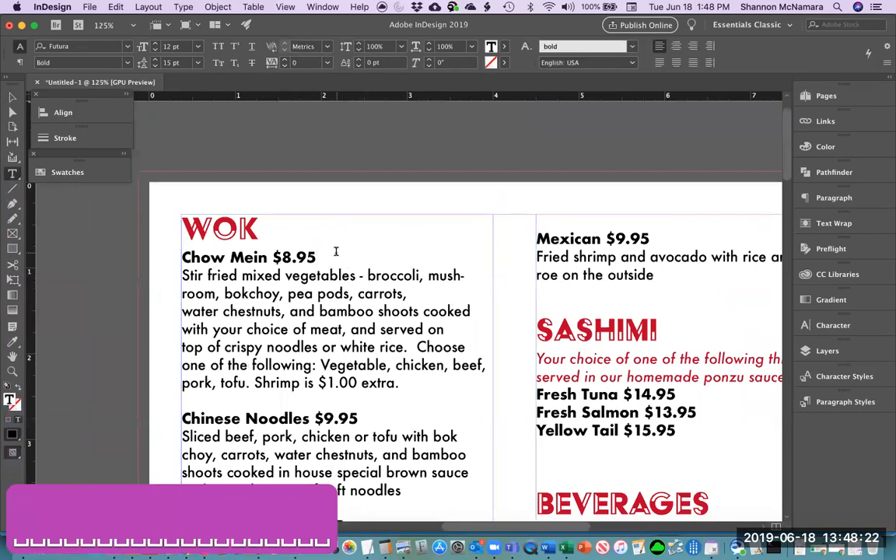
{"action": "key", "text": "shift+super+t"}
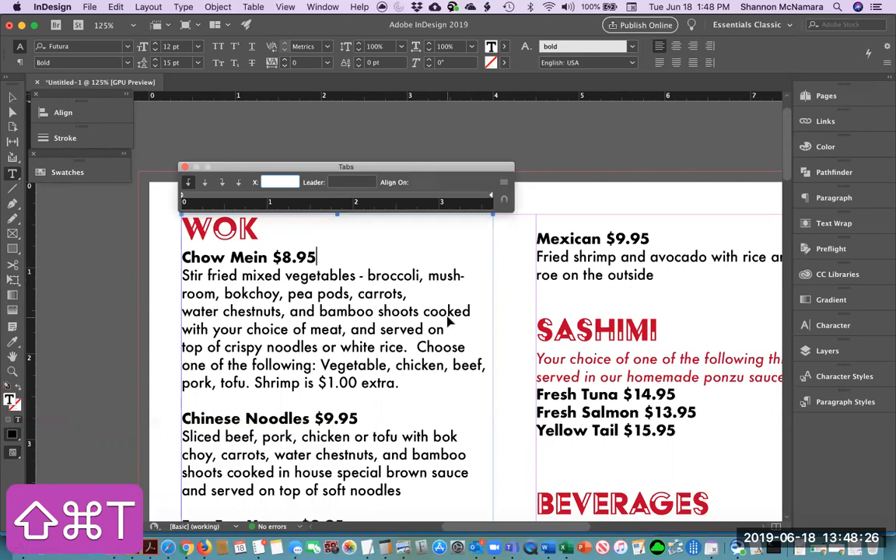
{"action": "key", "text": "super+a"}
{"action": "left_click", "coordinate": [274, 277]}
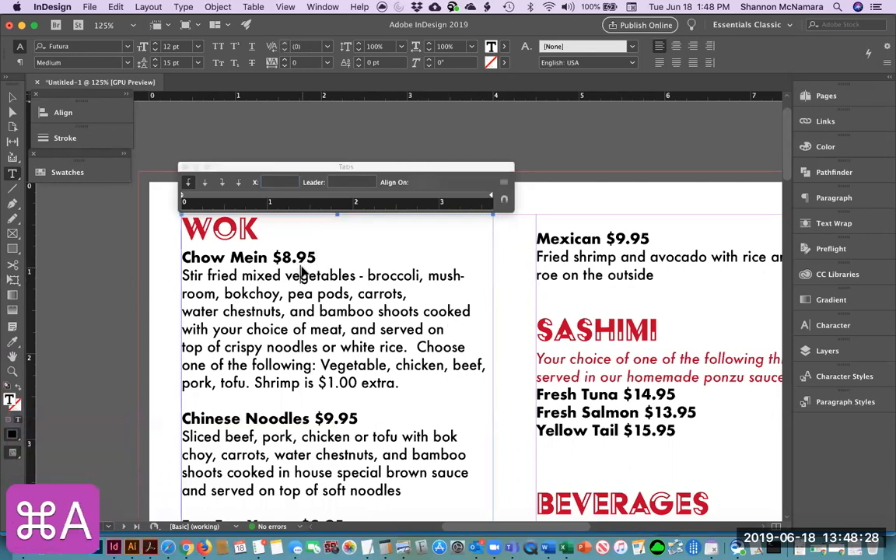
{"action": "key", "text": "super+a"}
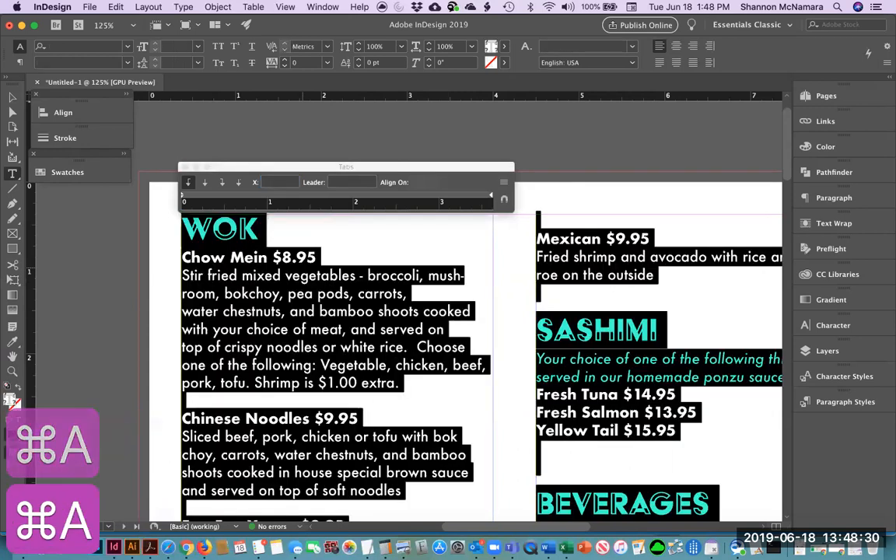
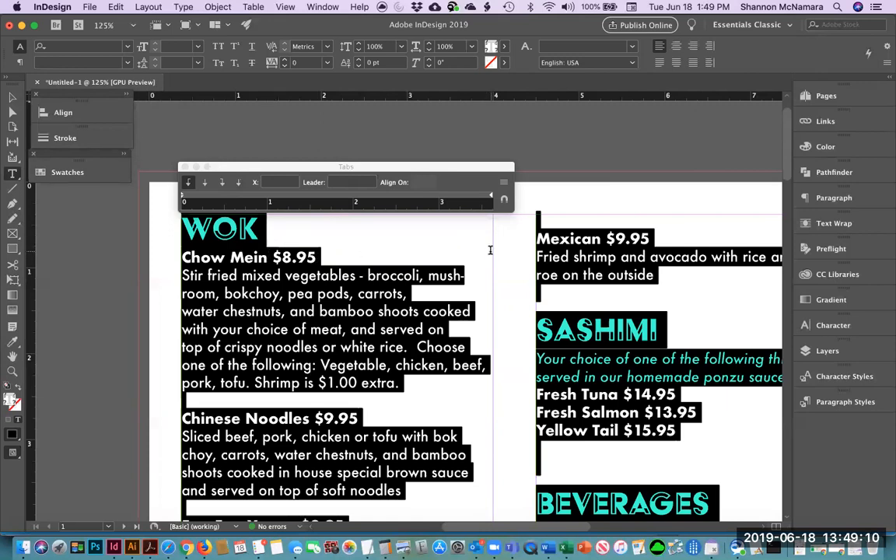
- Add a right-aligned tab stop at about 3.58 in to all the menu text, just inside the column's right edge
{"action": "left_click", "coordinate": [222, 185]}
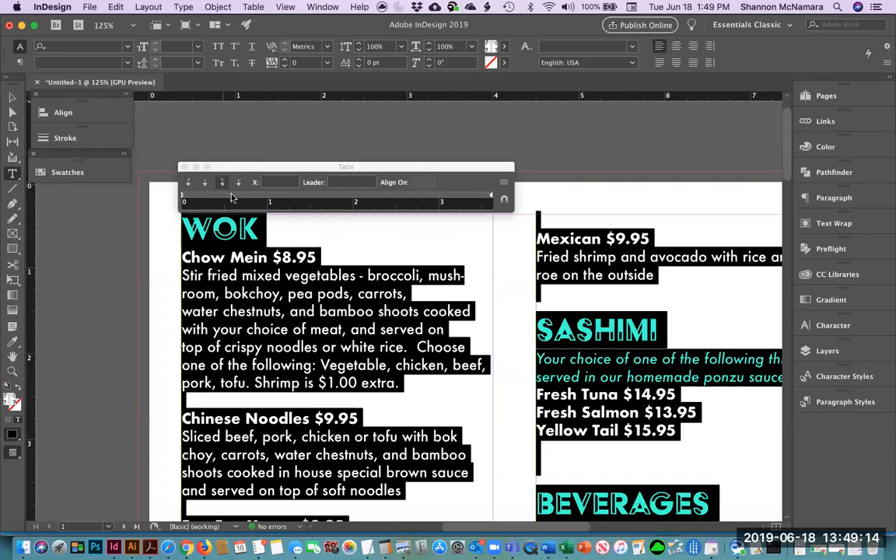
{"action": "left_click", "coordinate": [229, 199]}
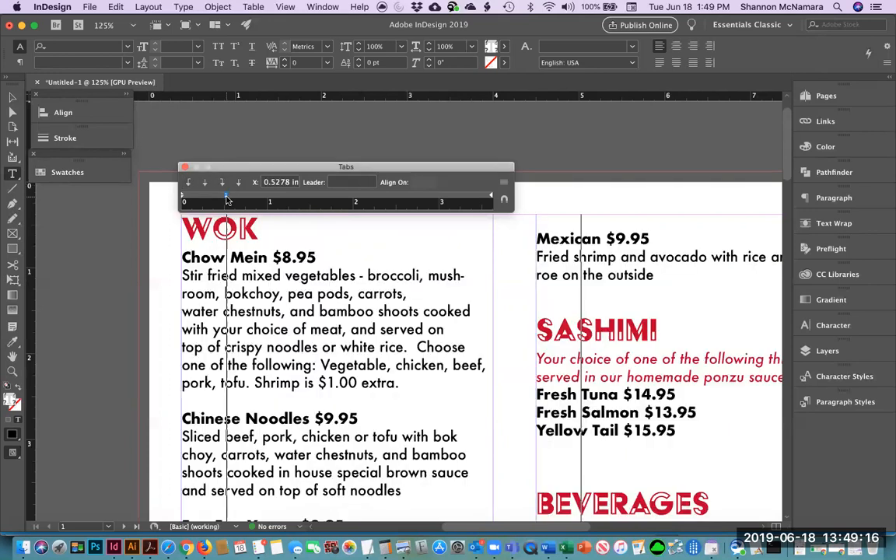
{"action": "left_click_drag", "start_coordinate": [237, 199], "coordinate": [490, 200]}
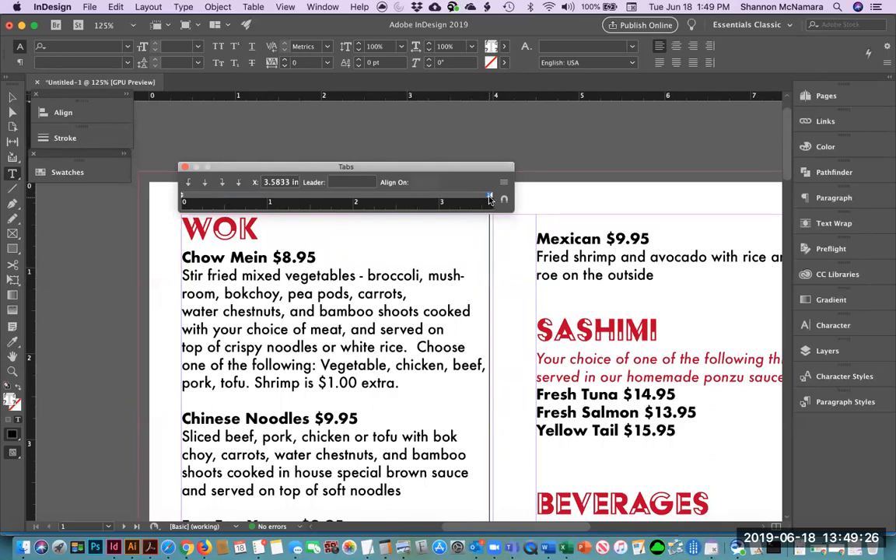
{"action": "key", "text": "super+a"}
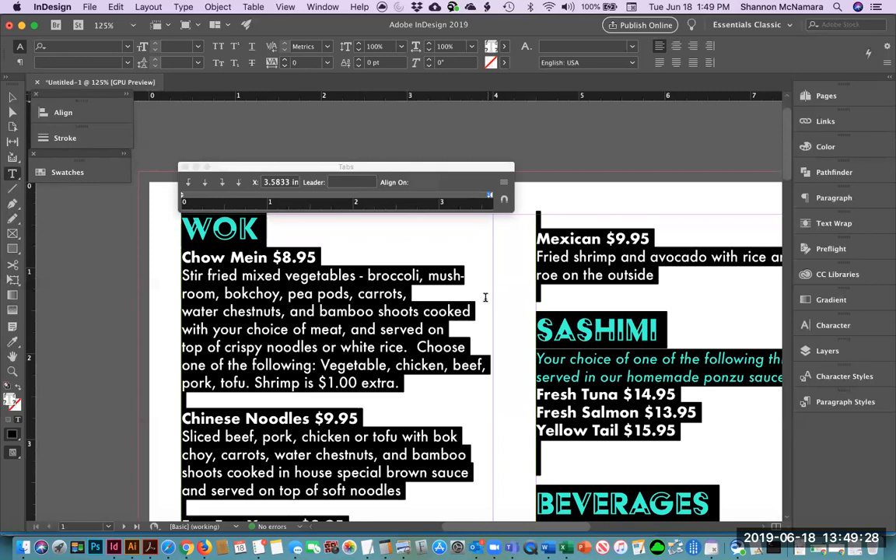
- Replace the space before the Chow Mein price with a tab so the price aligns at the right-aligned tab stop
{"action": "left_click", "coordinate": [273, 257]}
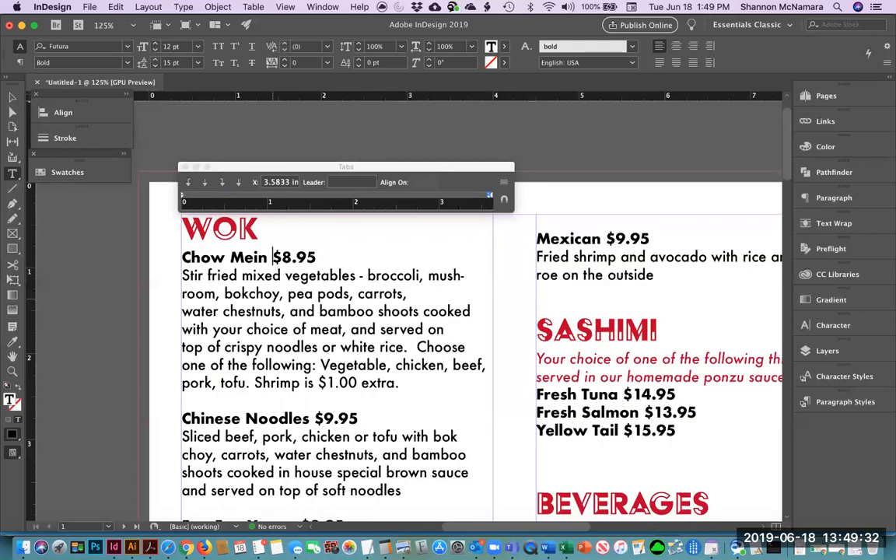
{"action": "key", "text": "shift+Left"}
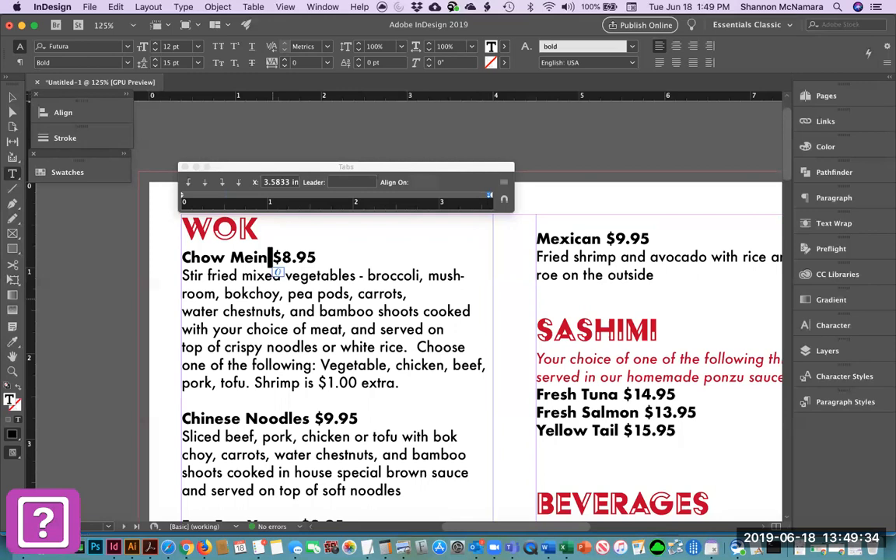
{"action": "key", "text": "Tab"}
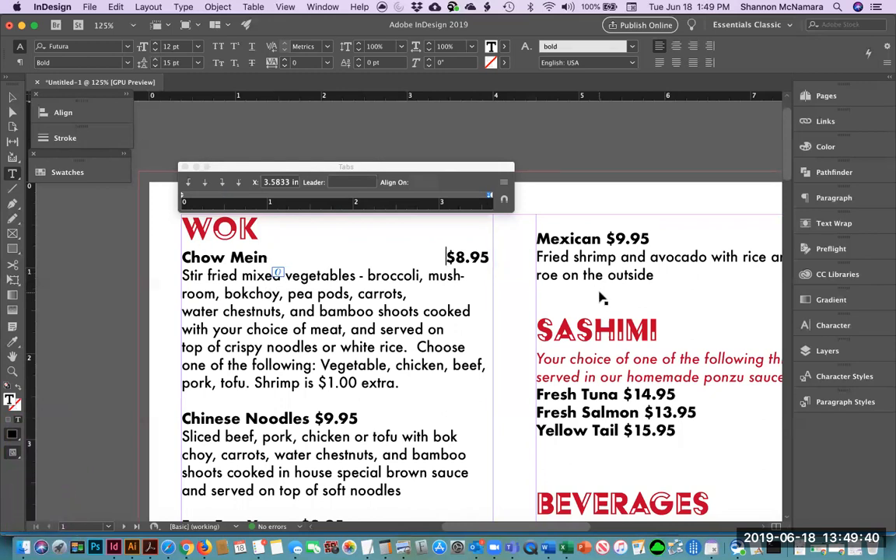
- Select all the menu text, set a period as the leader for the right-aligned tab stop, and deselect the text
{"action": "key", "text": "super+a"}
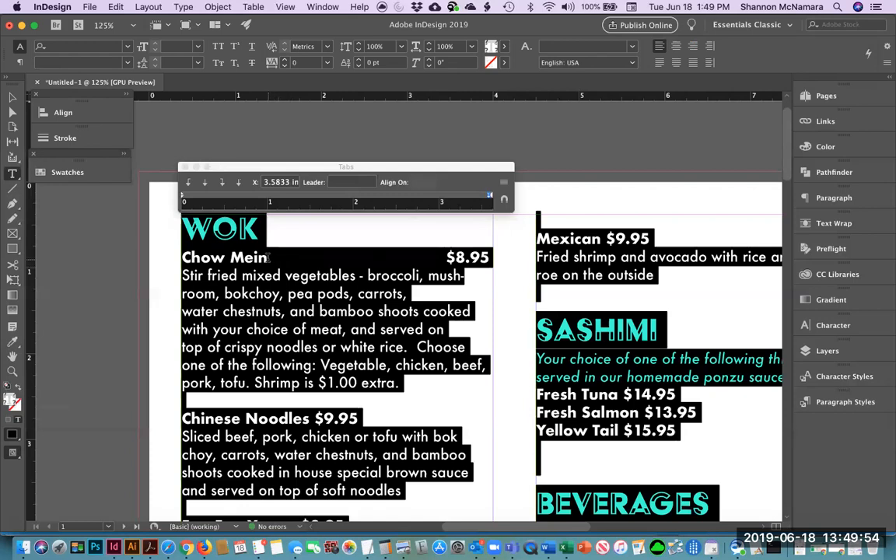
{"action": "left_click", "coordinate": [333, 182]}
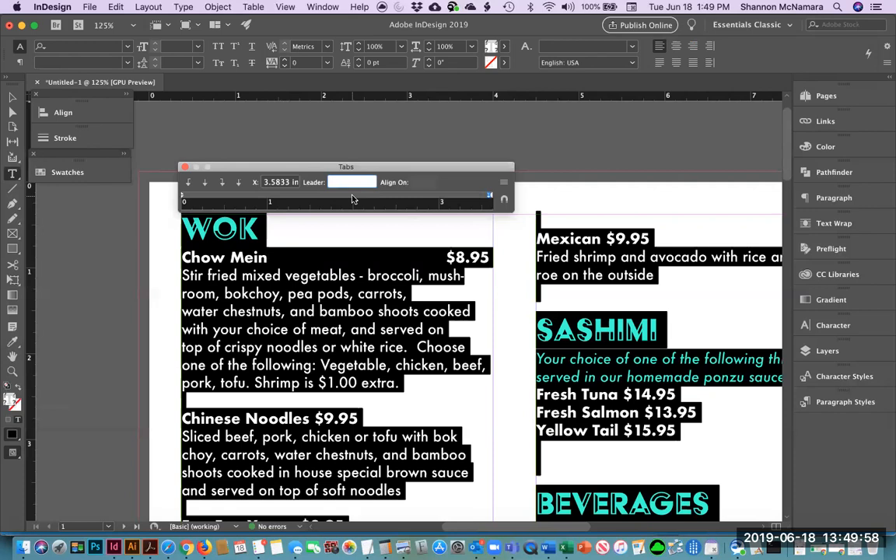
{"action": "type", "text": "."}
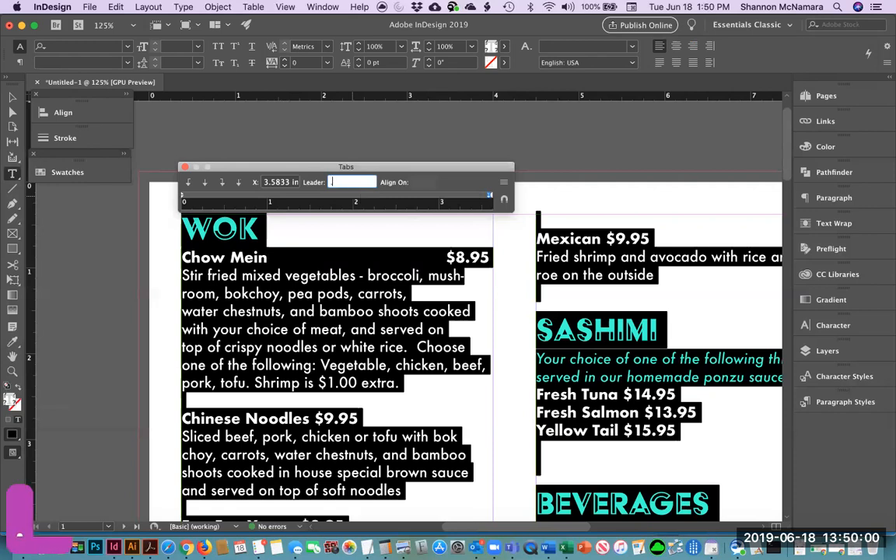
{"action": "key", "text": "Return"}
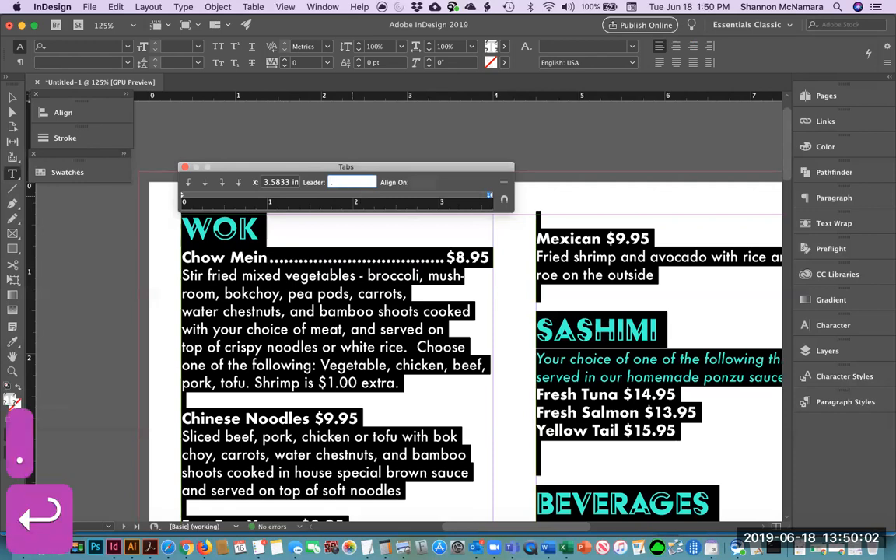
{"action": "left_click", "coordinate": [328, 436]}
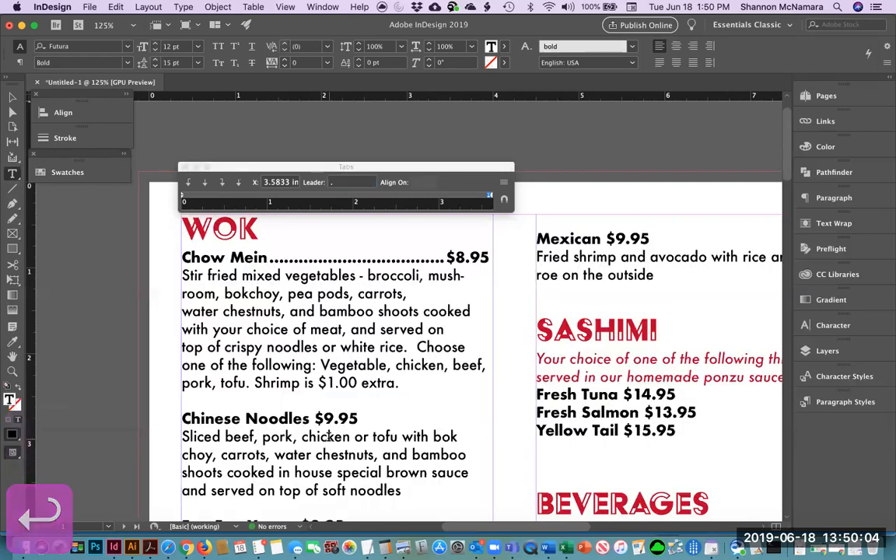
- Replace the space before the price with a tab in the Chinese Noodles and Egg Foo Young heading lines
{"action": "key", "text": "Left"}
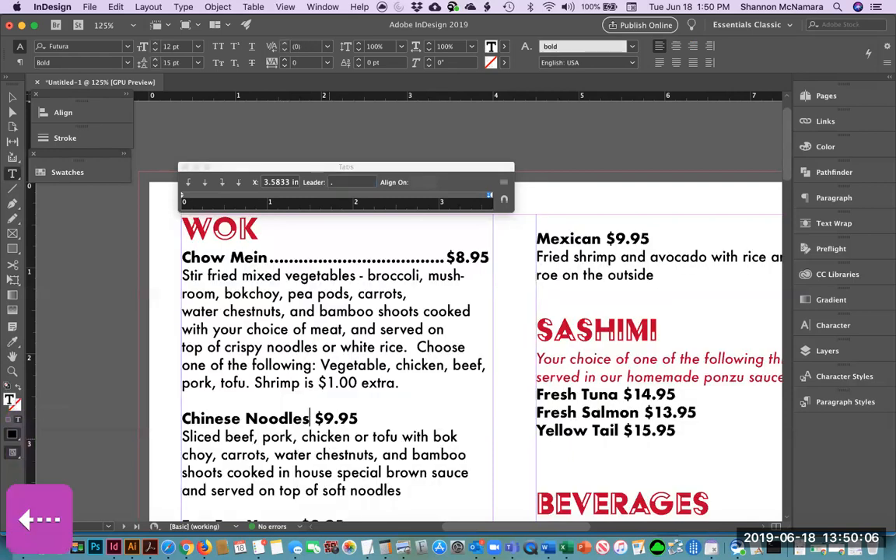
{"action": "key", "text": "shift+Right"}
{"action": "key", "text": "Tab"}
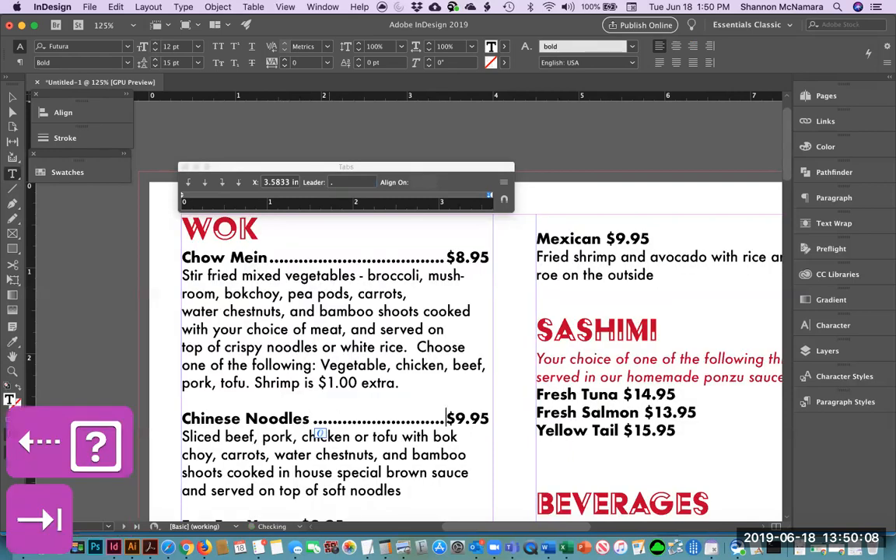
{"action": "scroll", "coordinate": [405, 421], "scroll_direction": "down", "scroll_amount": 1}
{"action": "scroll", "coordinate": [406, 421], "scroll_direction": "down", "scroll_amount": 4}
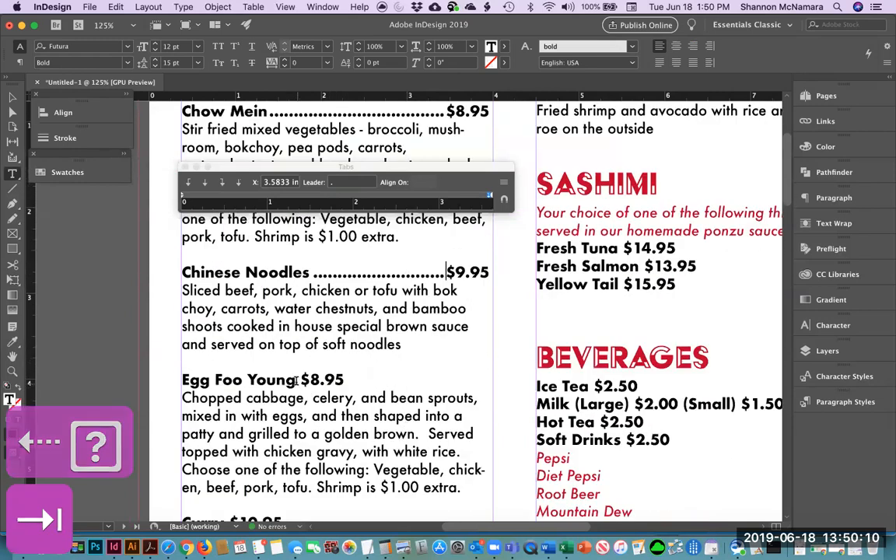
{"action": "left_click", "coordinate": [297, 381]}
{"action": "key", "text": "shift+Right"}
{"action": "key", "text": "Tab"}
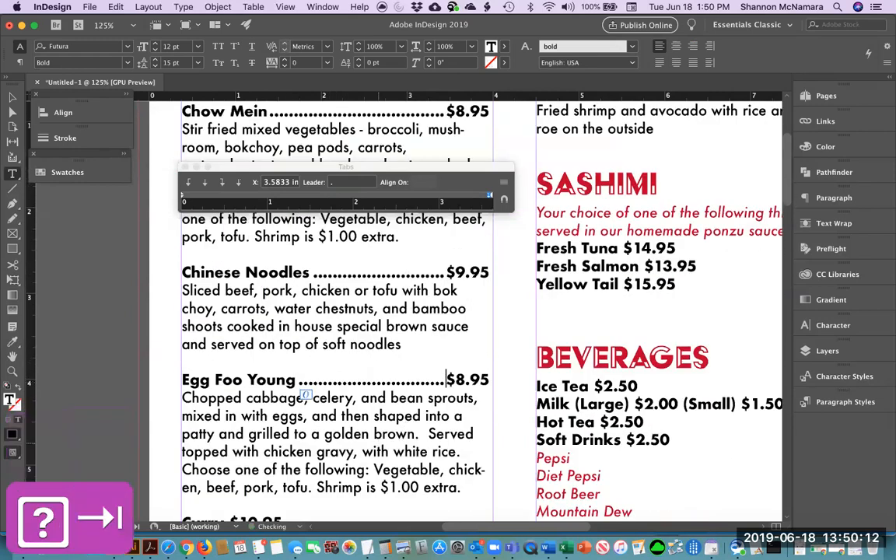
- Fit the page in view and replace the space before the Curry price with a tab
{"action": "scroll", "coordinate": [448, 410], "scroll_direction": "down", "scroll_amount": 2}
{"action": "scroll", "coordinate": [447, 410], "scroll_direction": "down", "scroll_amount": 4}
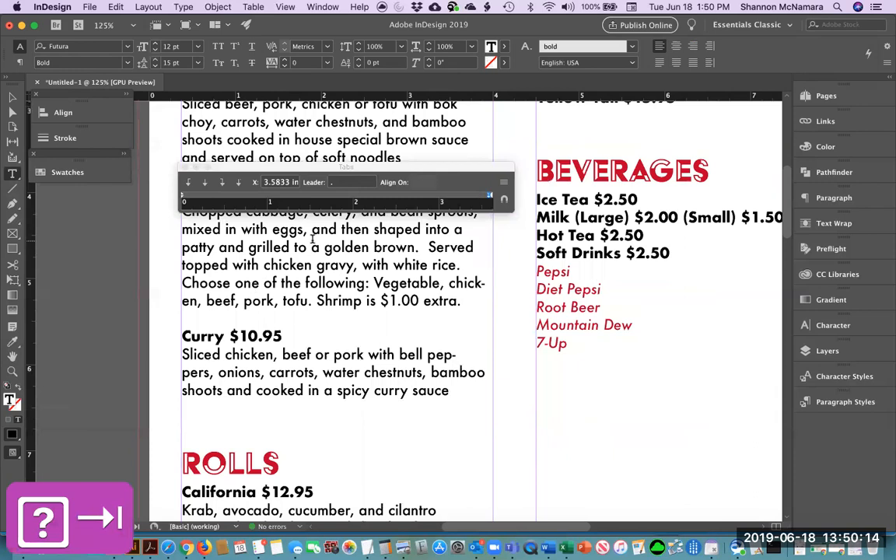
{"action": "key", "text": "super+0"}
{"action": "left_click", "coordinate": [286, 317]}
{"action": "key", "text": "shift+Right"}
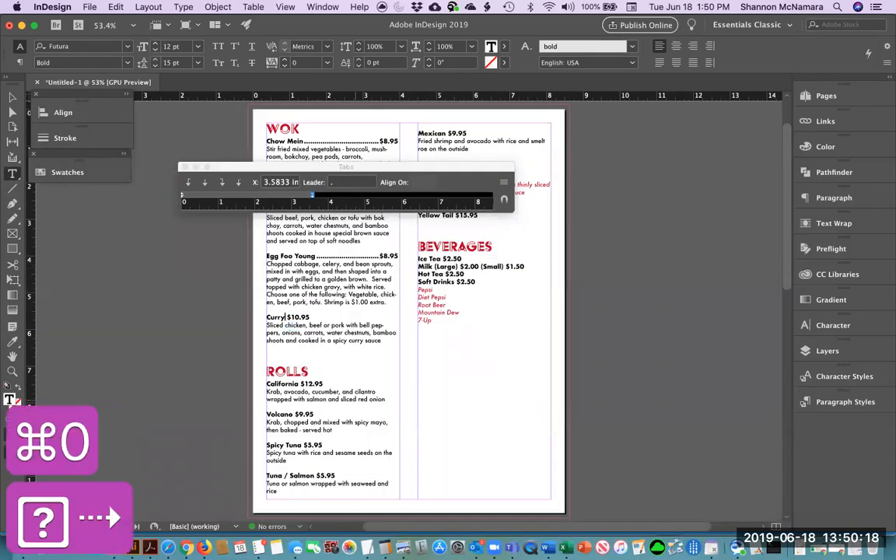
{"action": "key", "text": "Tab"}
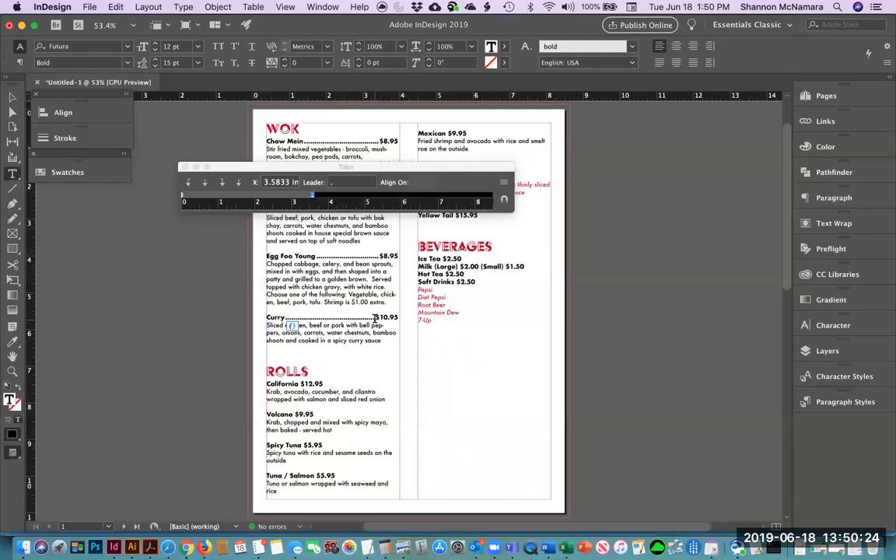
- Select all the menu text and set its dot-leader tab stop to 3.5556 in, so prices right-align at the column edge
{"action": "key", "text": "super+a"}
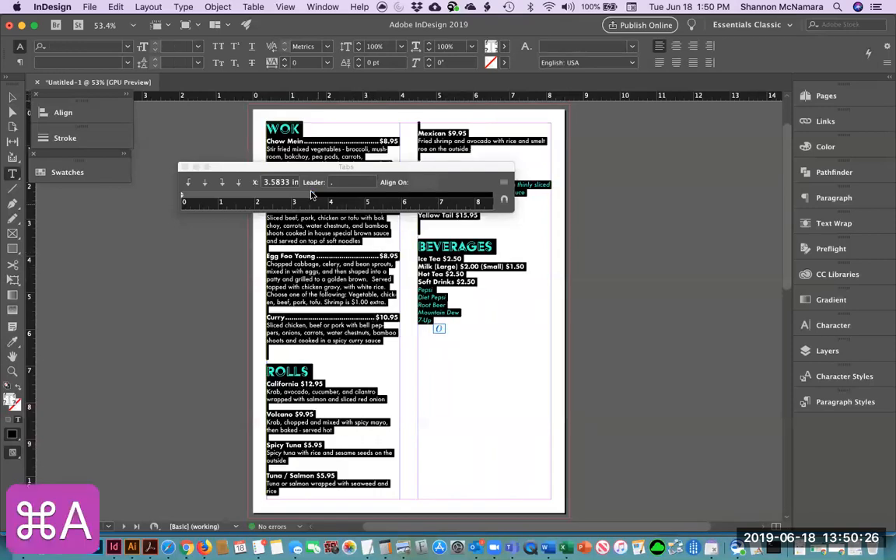
{"action": "left_click", "coordinate": [188, 186]}
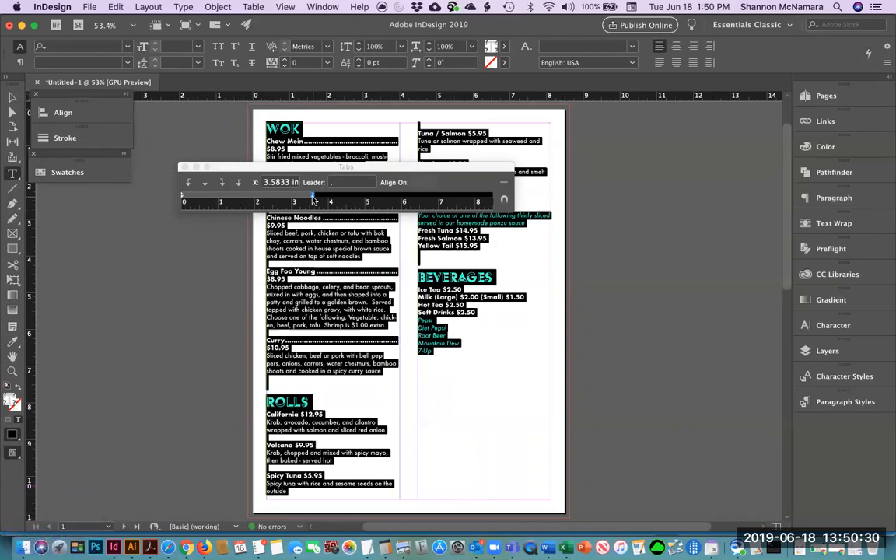
{"action": "left_click_drag", "start_coordinate": [310, 195], "coordinate": [290, 199]}
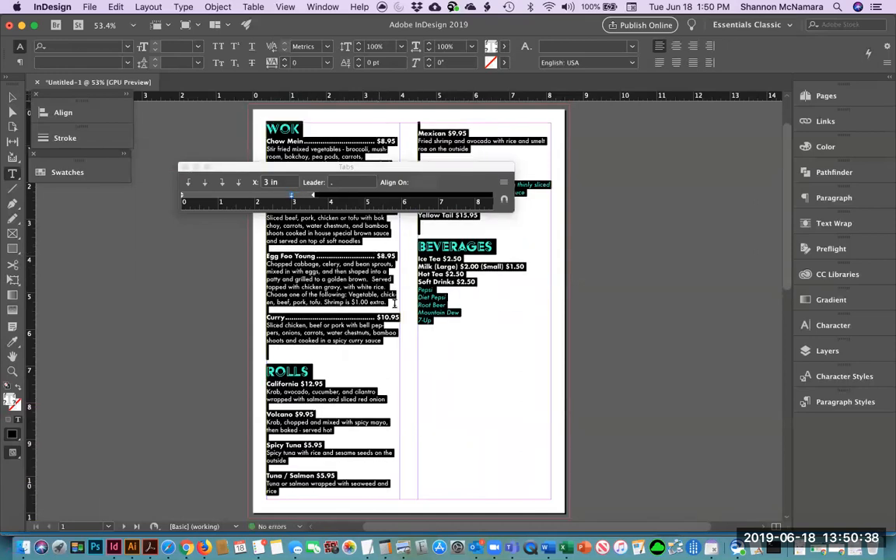
{"action": "left_click", "coordinate": [293, 199]}
{"action": "left_click_drag", "start_coordinate": [292, 199], "coordinate": [312, 200]}
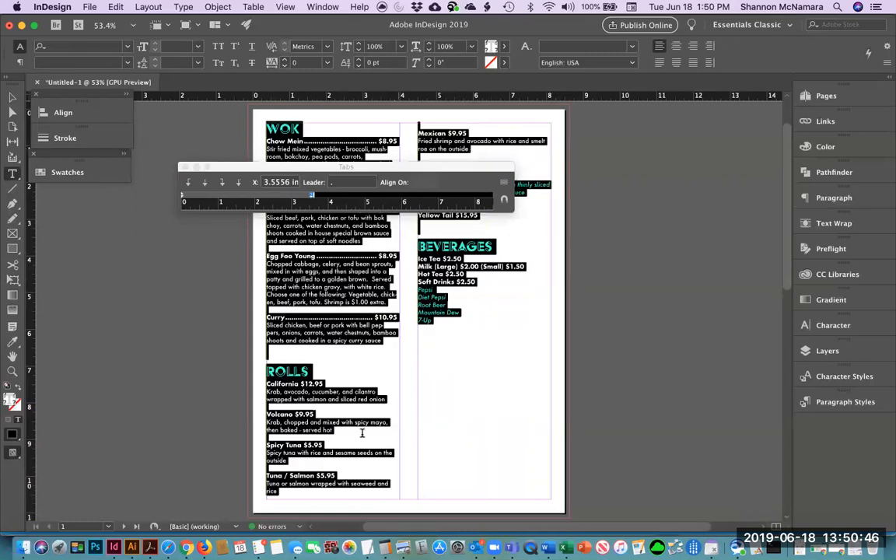
- Replace the space before the California and Volcano roll prices with a tab, closing the tab settings in between
{"action": "left_click", "coordinate": [296, 383]}
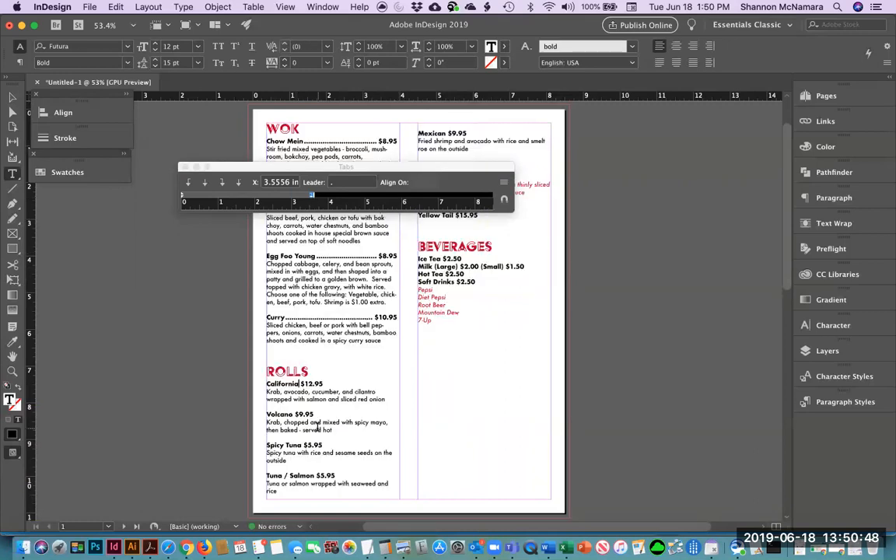
{"action": "key", "text": "Tab"}
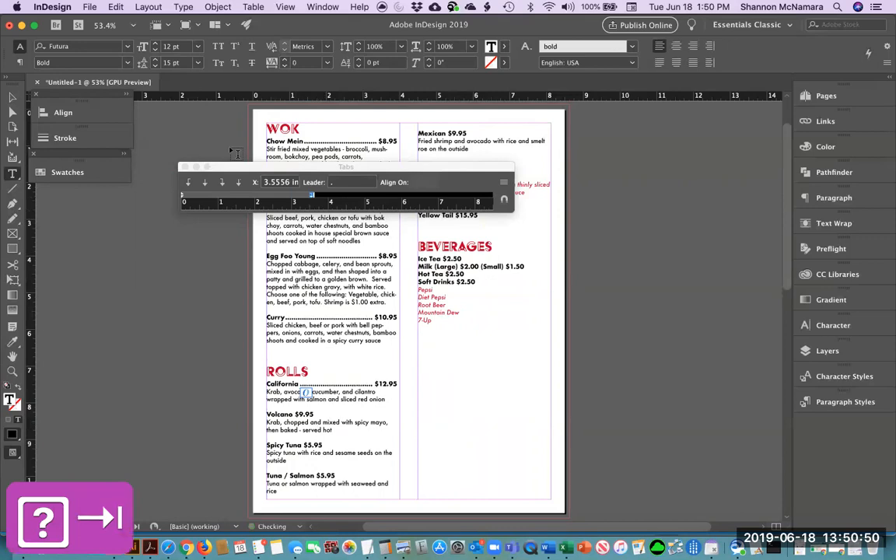
{"action": "left_click", "coordinate": [183, 167]}
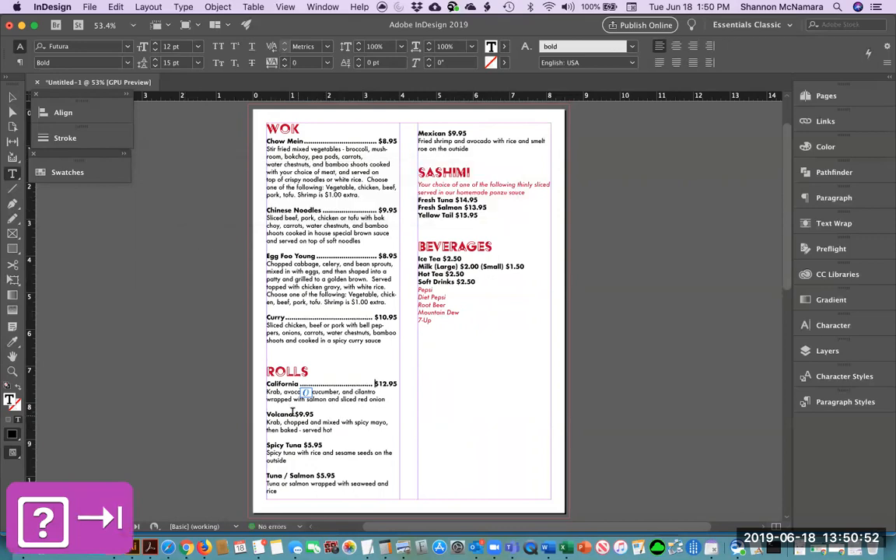
{"action": "left_click", "coordinate": [293, 414]}
{"action": "key", "text": "Tab"}
- Replace the space before the price with a tab in the Spicy Tuna and Tuna / Salmon roll lines
{"action": "left_click", "coordinate": [316, 475]}
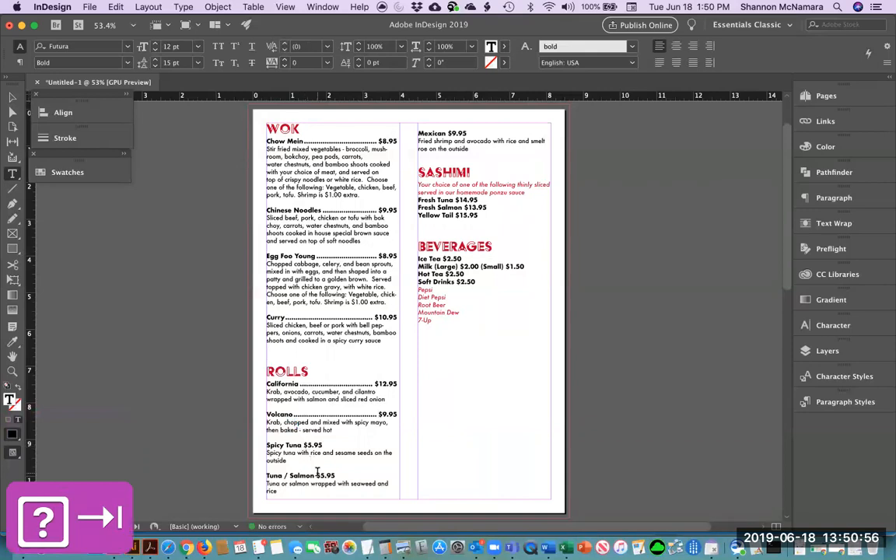
{"action": "left_click", "coordinate": [303, 445]}
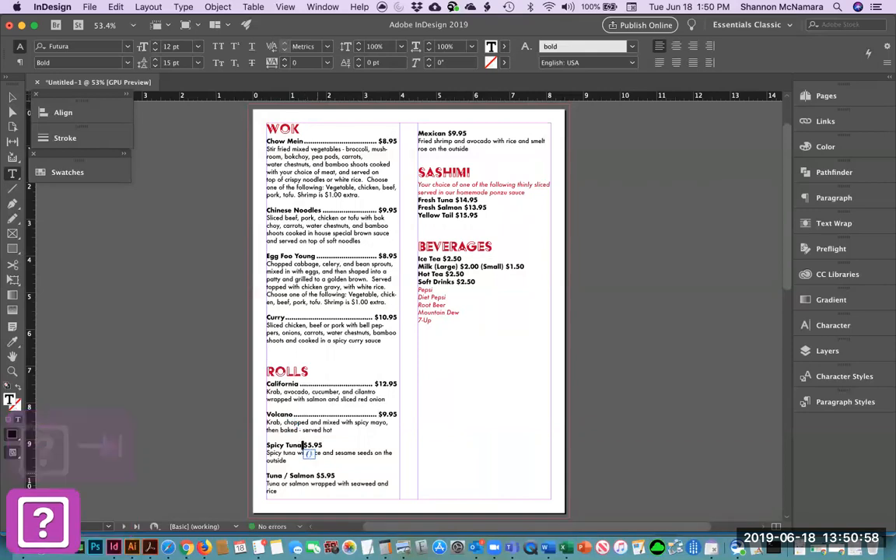
{"action": "key", "text": "Tab"}
{"action": "left_click", "coordinate": [316, 475]}
{"action": "key", "text": "Tab"}
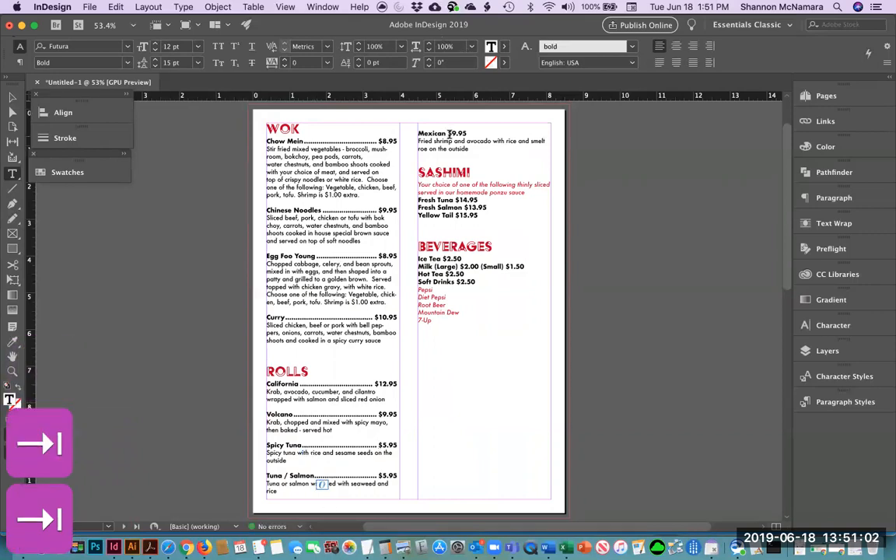
- Replace the space before the price with a tab in the Mexican roll and Fresh Tuna lines
{"action": "left_click", "coordinate": [445, 133]}
{"action": "left_click_drag", "start_coordinate": [446, 133], "coordinate": [448, 133]}
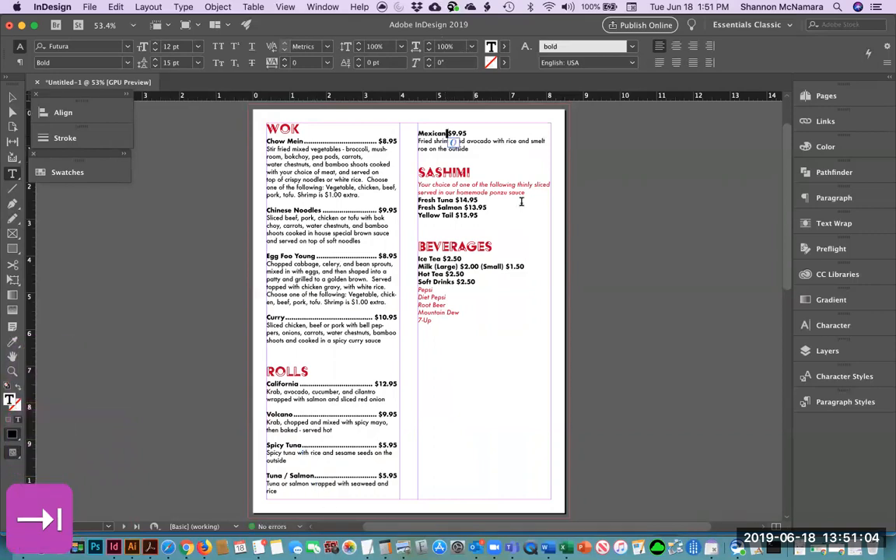
{"action": "key", "text": "Tab"}
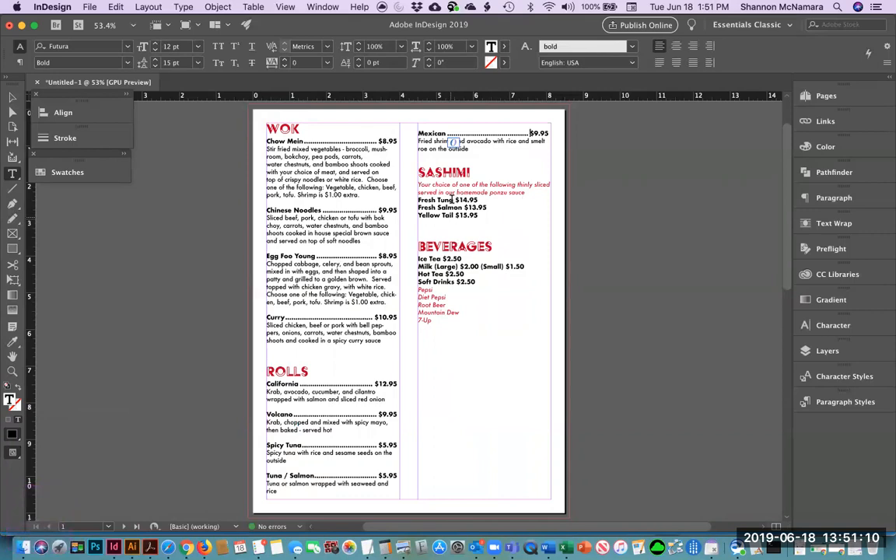
{"action": "left_click_drag", "start_coordinate": [453, 199], "coordinate": [456, 200]}
{"action": "key", "text": "Tab"}
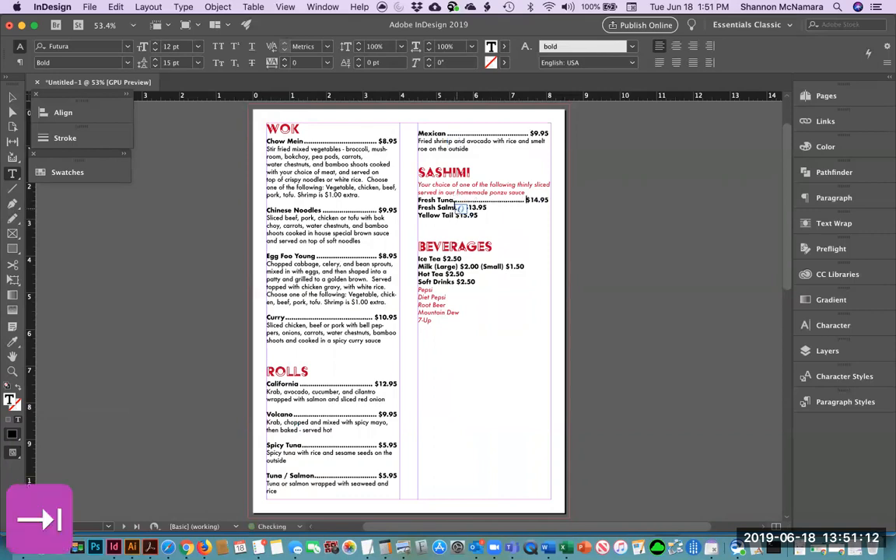
- Replace the space before the Fresh Salmon price with a tab in the Sashimi section
{"action": "left_click", "coordinate": [460, 208]}
{"action": "key", "text": "Right"}
{"action": "key", "text": "Right"}
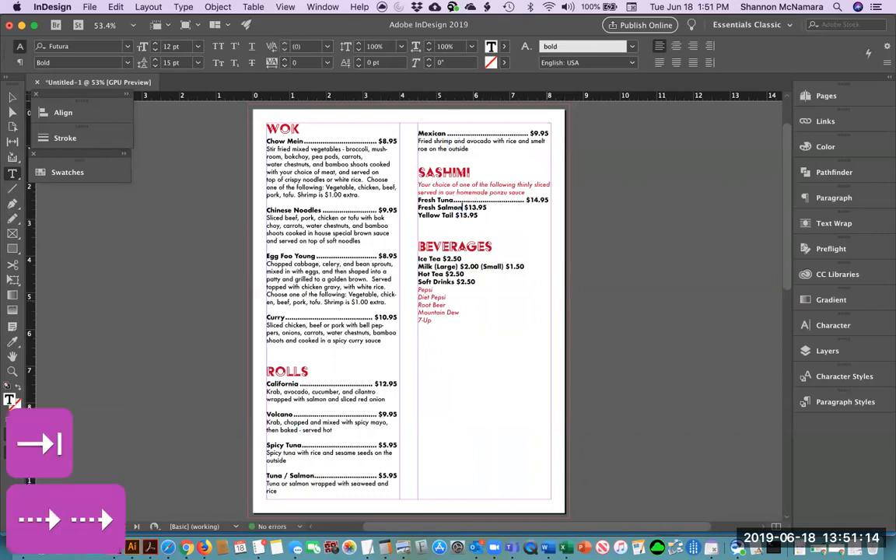
{"action": "key", "text": "Tab"}
- Replace the space before the Yellow Tail price with a tab in the Sashimi section
{"action": "key", "text": "Down"}
{"action": "key", "text": "Left"}
{"action": "key", "text": "Left"}
{"action": "key", "text": "Left"}
{"action": "key", "text": "Left"}
{"action": "key", "text": "Left"}
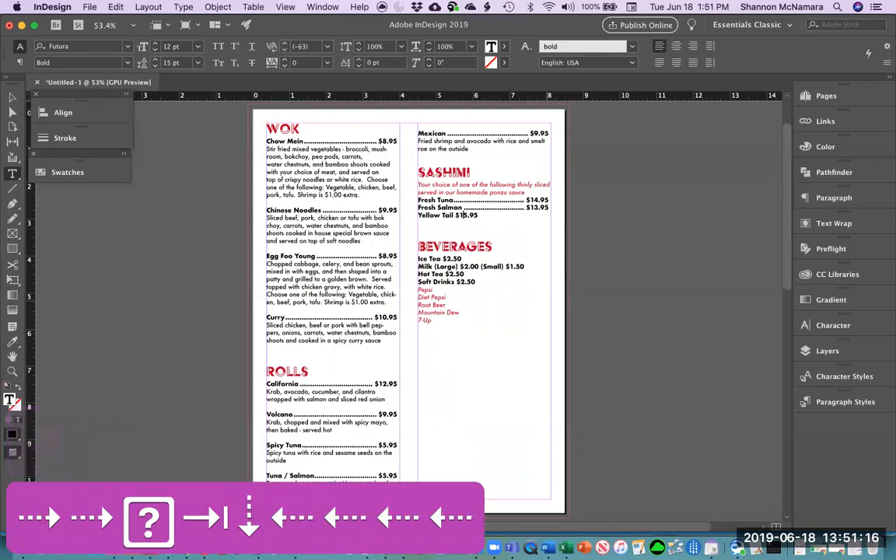
{"action": "key", "text": "Left"}
{"action": "key", "text": "BackSpace"}
{"action": "key", "text": "Tab"}
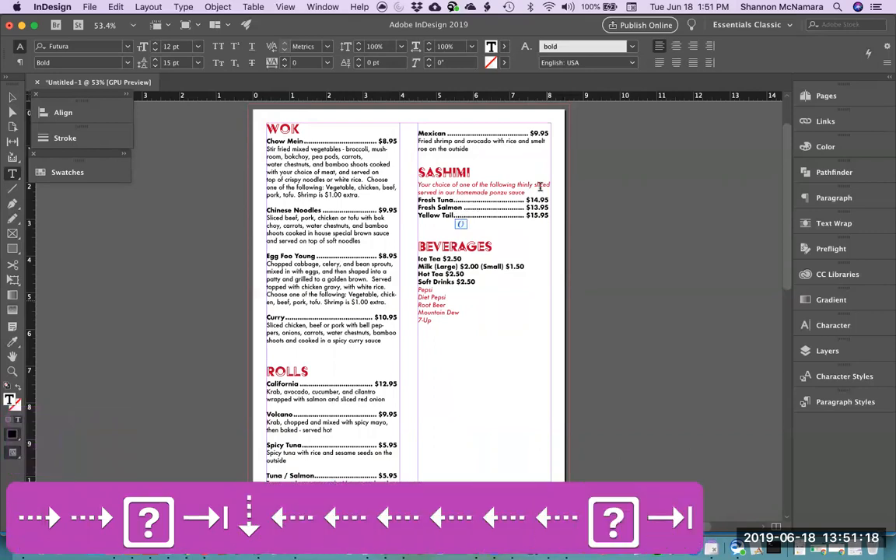
- Insert a tab in place of the space after Ice Tea and after Milk in the Beverages section
{"action": "left_click", "coordinate": [441, 259]}
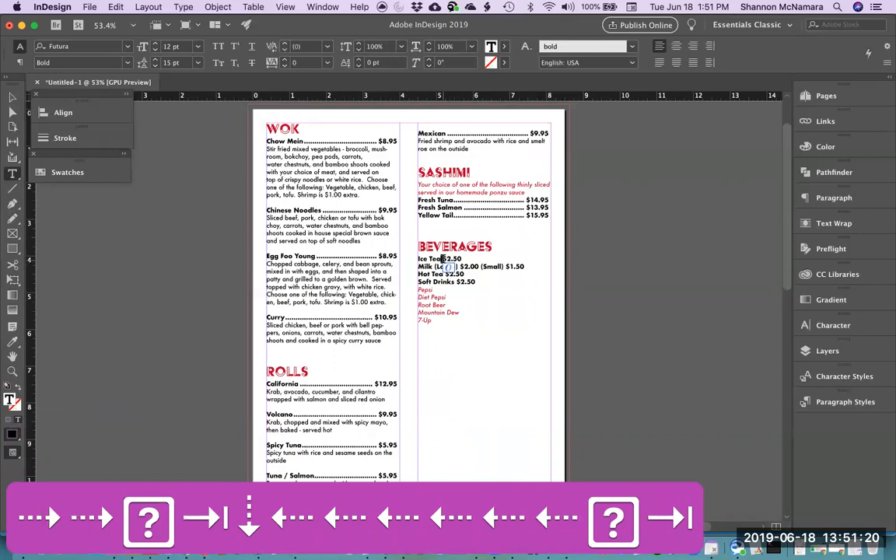
{"action": "key", "text": "Tab"}
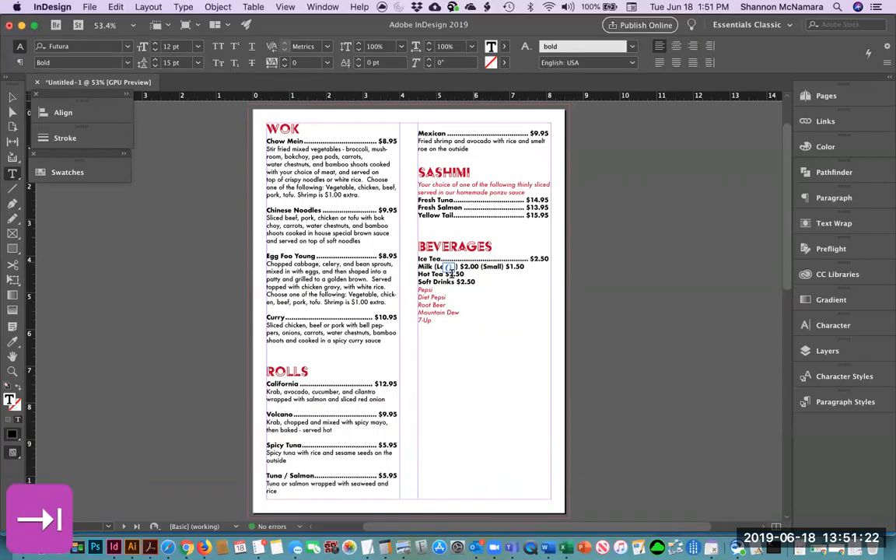
{"action": "left_click", "coordinate": [430, 267]}
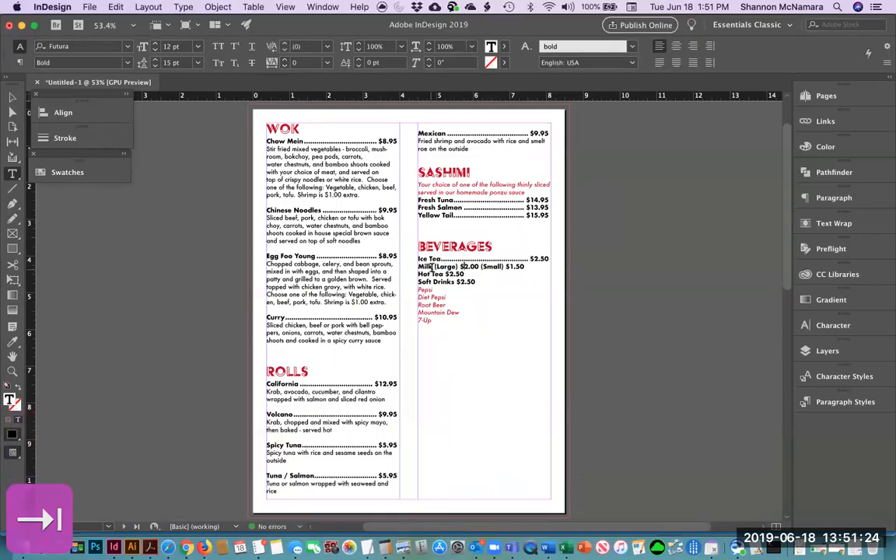
{"action": "left_click_drag", "start_coordinate": [432, 267], "coordinate": [466, 275]}
{"action": "key", "text": "Left"}
{"action": "key", "text": "Tab"}
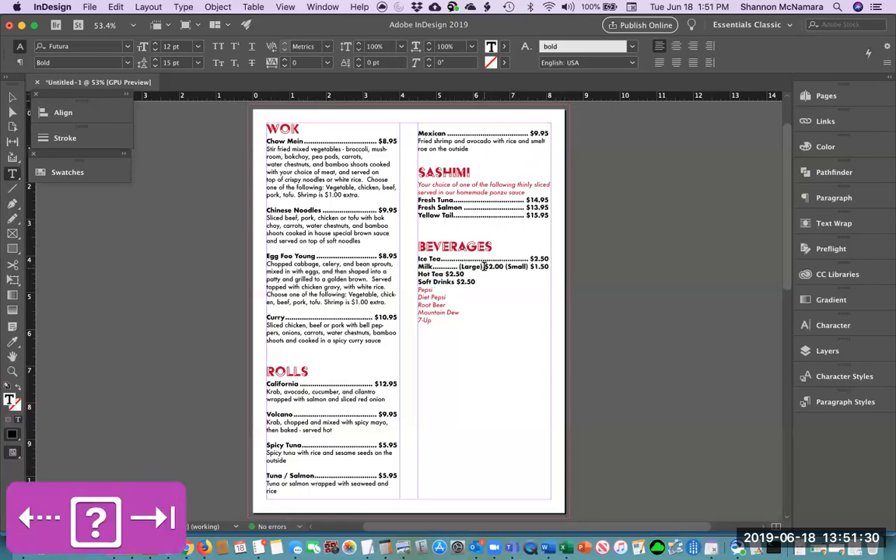
- Apply the red italic character style to (Large) and (Small) in the Milk line
{"action": "left_click_drag", "start_coordinate": [458, 267], "coordinate": [484, 266]}
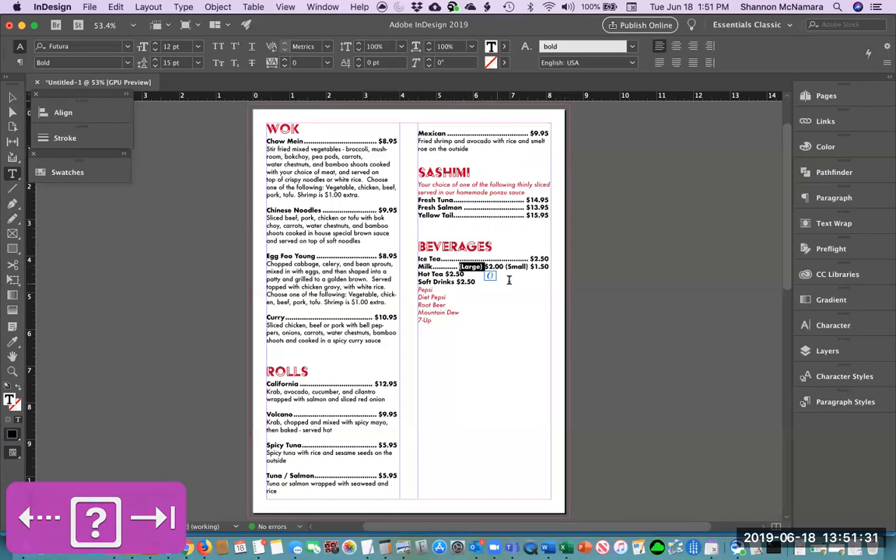
{"action": "left_click", "coordinate": [836, 378]}
{"action": "left_click", "coordinate": [676, 429]}
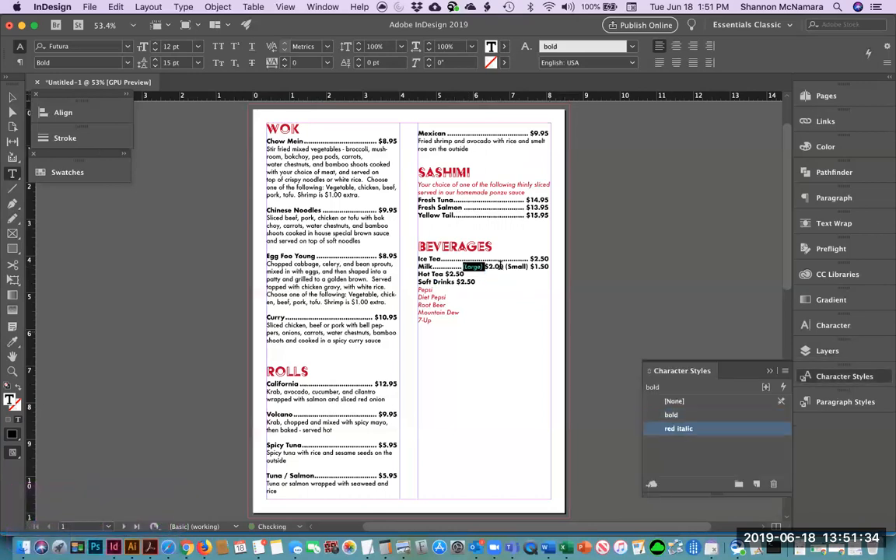
{"action": "left_click_drag", "start_coordinate": [506, 266], "coordinate": [528, 267]}
{"action": "left_click", "coordinate": [671, 415]}
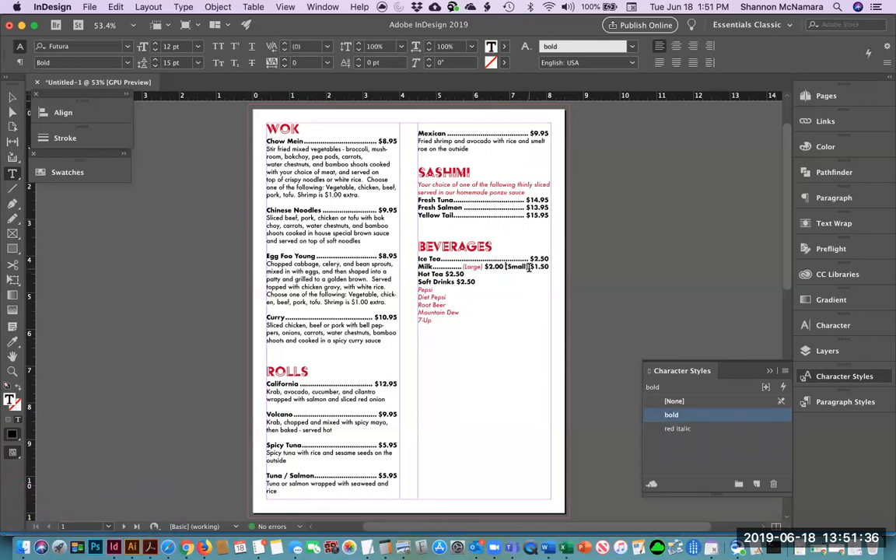
{"action": "left_click", "coordinate": [678, 429]}
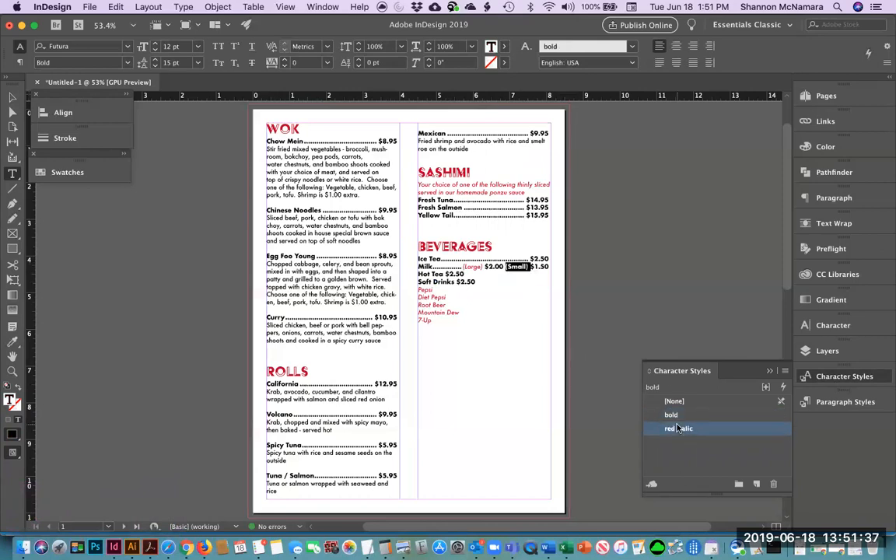
- Replace the space before the price with a tab in the Hot Tea and Soft Drinks lines
{"action": "left_click", "coordinate": [445, 273]}
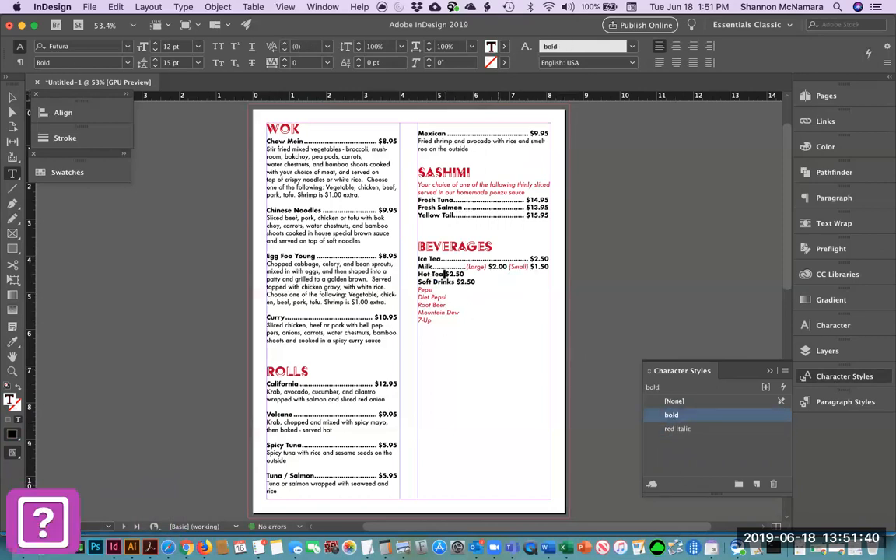
{"action": "key", "text": "Tab"}
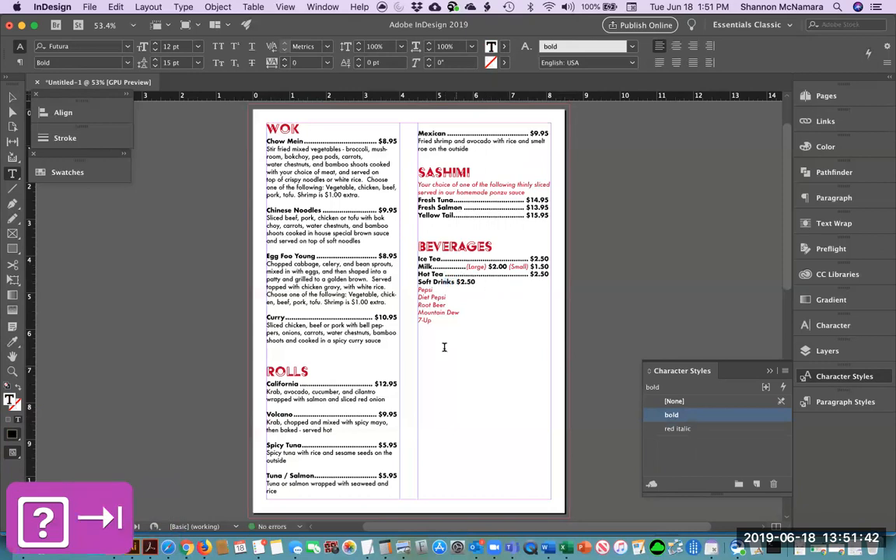
{"action": "key", "text": "Left"}
{"action": "key", "text": "Left"}
{"action": "key", "text": "Left"}
{"action": "key", "text": "Left"}
{"action": "key", "text": "BackSpace"}
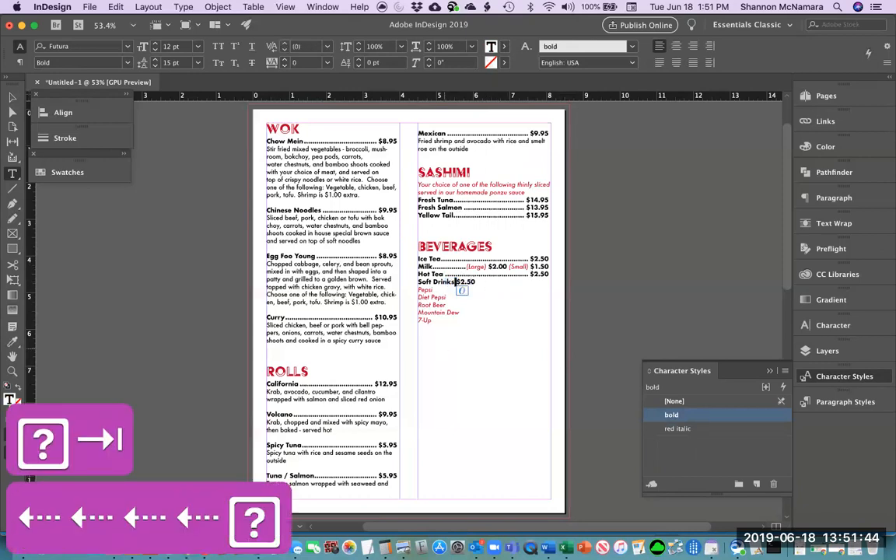
{"action": "key", "text": "Tab"}
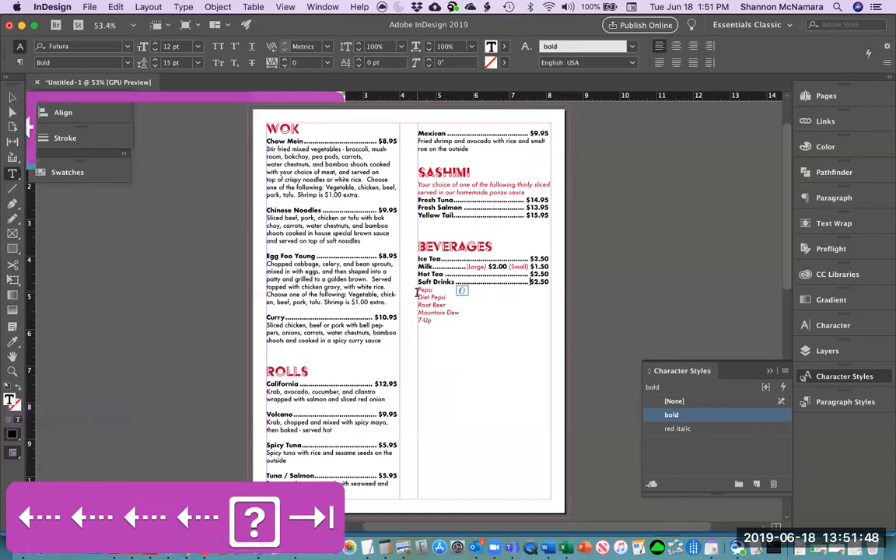
- Join Diet Pepsi onto the Pepsi line under Soft Drinks, with a bullet between the two names
{"action": "left_click", "coordinate": [426, 362]}
{"action": "type", "text": "\\"}
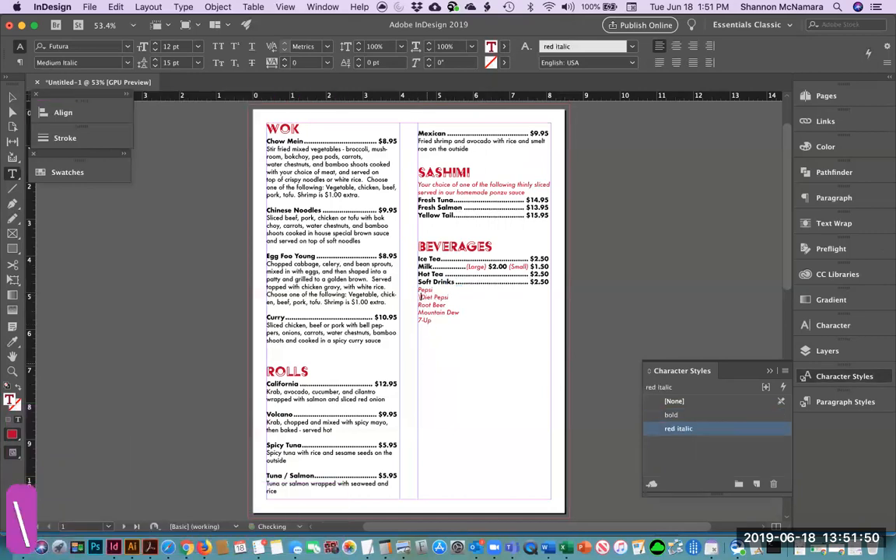
{"action": "key", "text": "BackSpace"}
{"action": "key", "text": "BackSpace"}
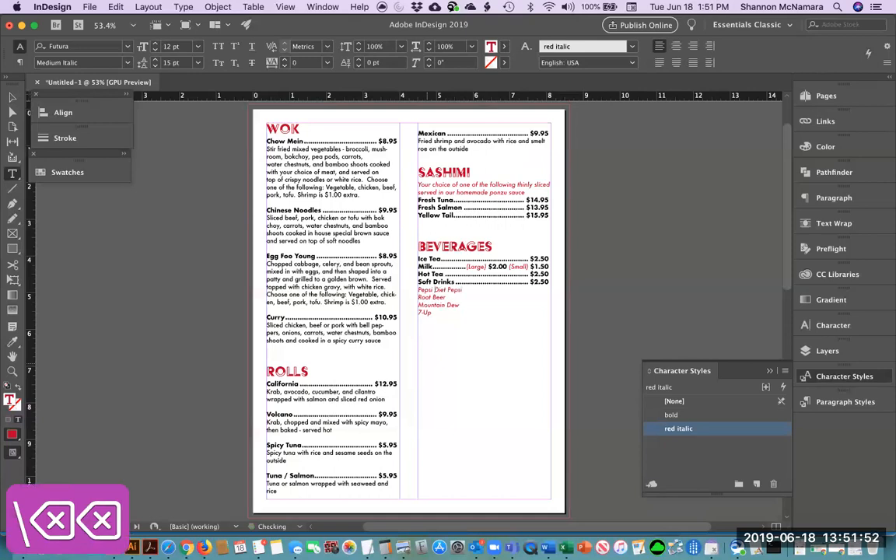
{"action": "type", "text": "•"}
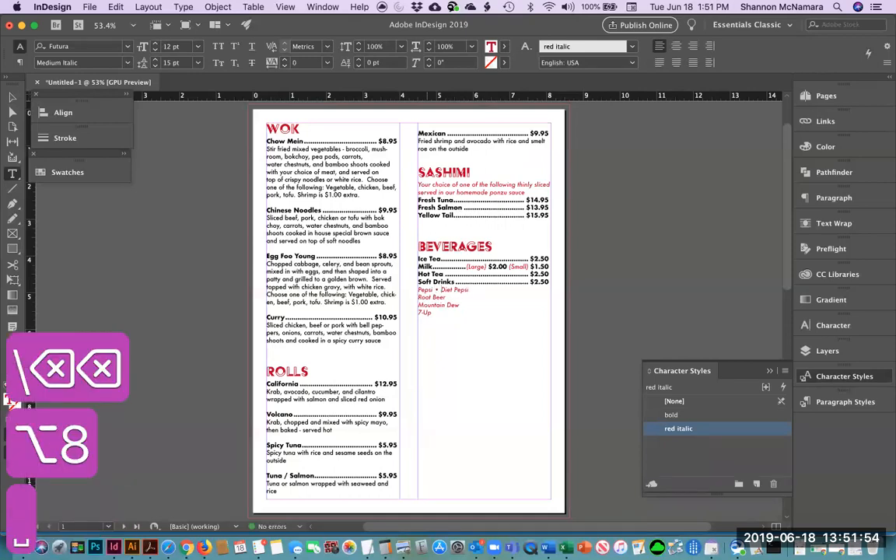
- Bring Root Beer up onto the Pepsi and Diet Pepsi line, separated by a bullet
{"action": "key", "text": "Down"}
{"action": "key", "text": "Left"}
{"action": "key", "text": "Left"}
{"action": "key", "text": "Left"}
{"action": "key", "text": "Left"}
{"action": "key", "text": "Left"}
{"action": "key", "text": "Left"}
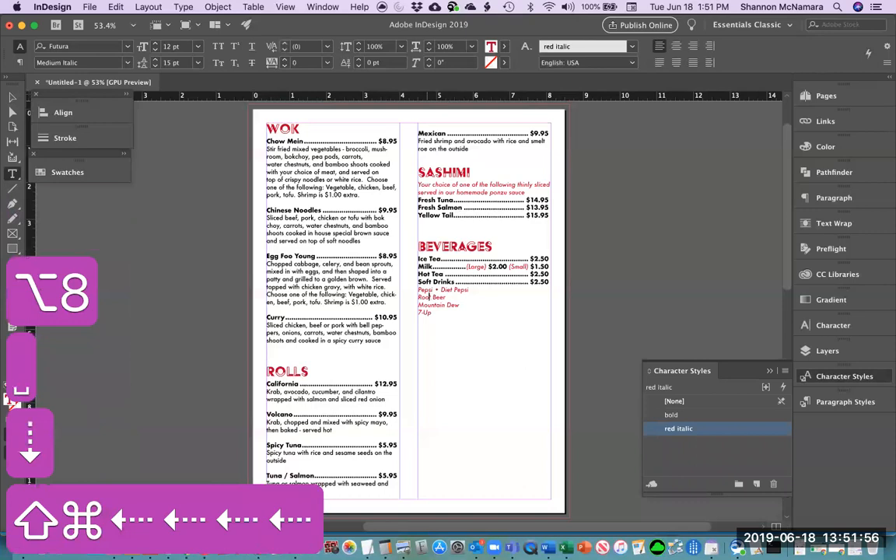
{"action": "key", "text": "Left"}
{"action": "key", "text": "BackSpace"}
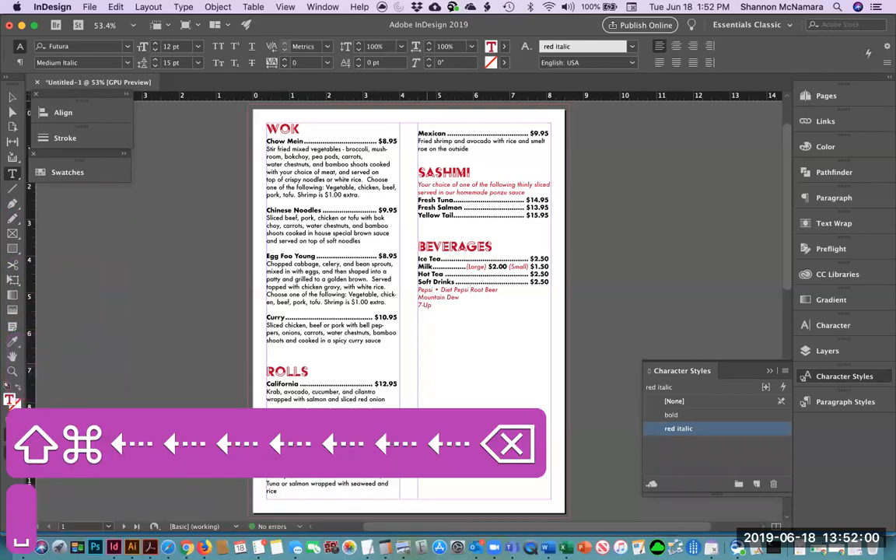
{"action": "type", "text": "•"}
- Try to bring Mountain Dew up onto the Root Beer line, separated by a bullet
{"action": "key", "text": "Down"}
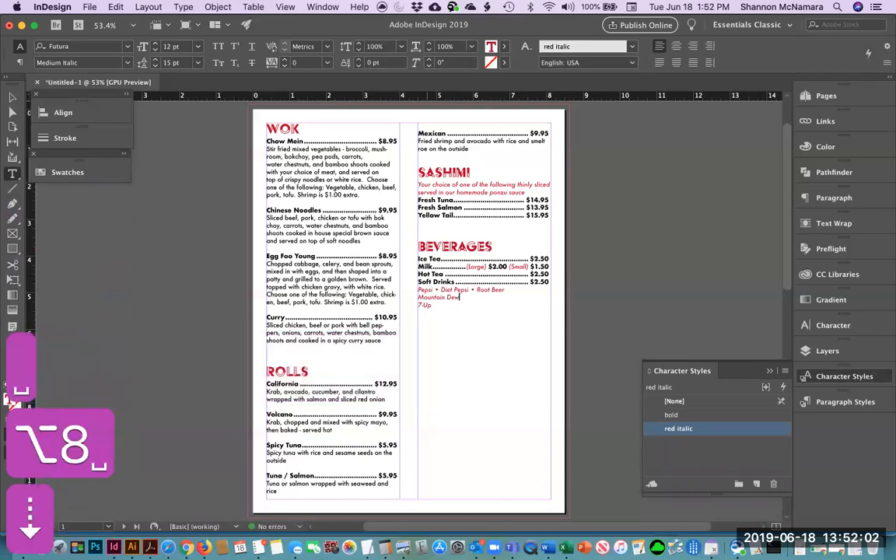
{"action": "key", "text": "shift+super+Left"}
{"action": "key", "text": "shift+super+Left"}
{"action": "key", "text": "shift+super+Left"}
{"action": "key", "text": "shift+super+Left"}
{"action": "key", "text": "shift+super+Left"}
{"action": "key", "text": "shift+super+Left"}
{"action": "key", "text": "shift+super+Left"}
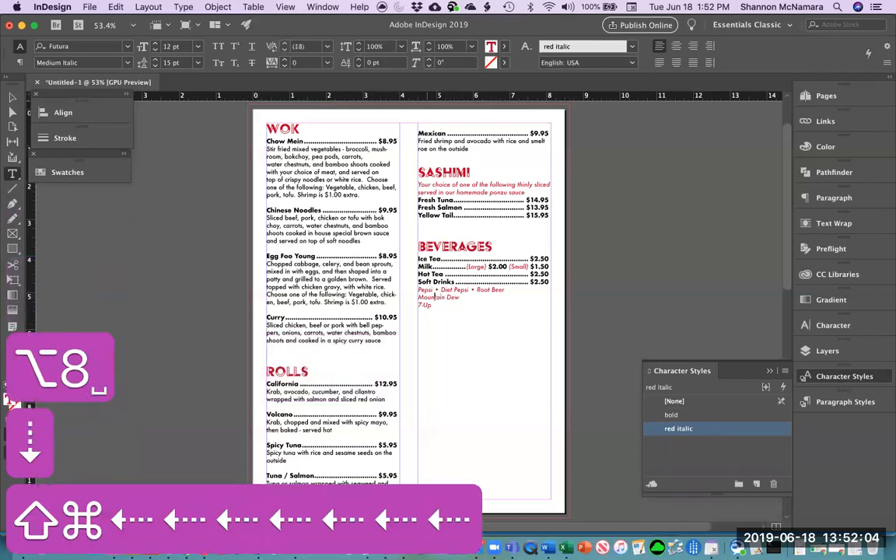
{"action": "key", "text": "shift+super+Left"}
{"action": "key", "text": "shift+super+Left"}
{"action": "key", "text": "shift+super+Left"}
{"action": "key", "text": "shift+super+Left"}
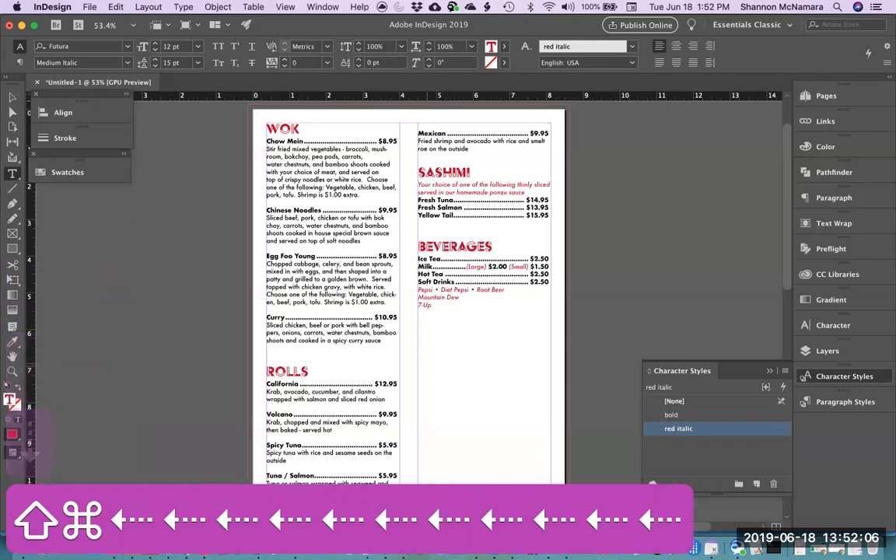
{"action": "key", "text": "BackSpace"}
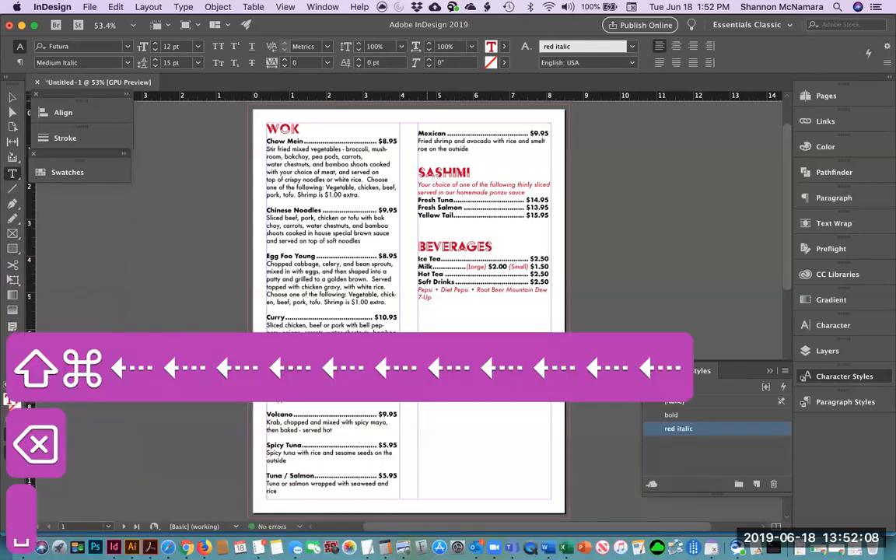
{"action": "type", "text": "•"}
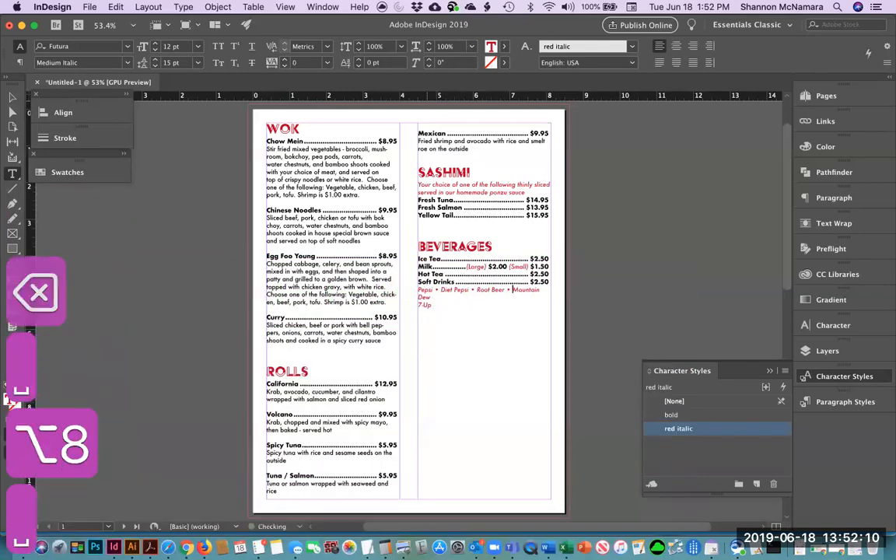
- Remove the bullet before Mountain Dew and put Mountain Dew back on its own line
{"action": "key", "text": "Down"}
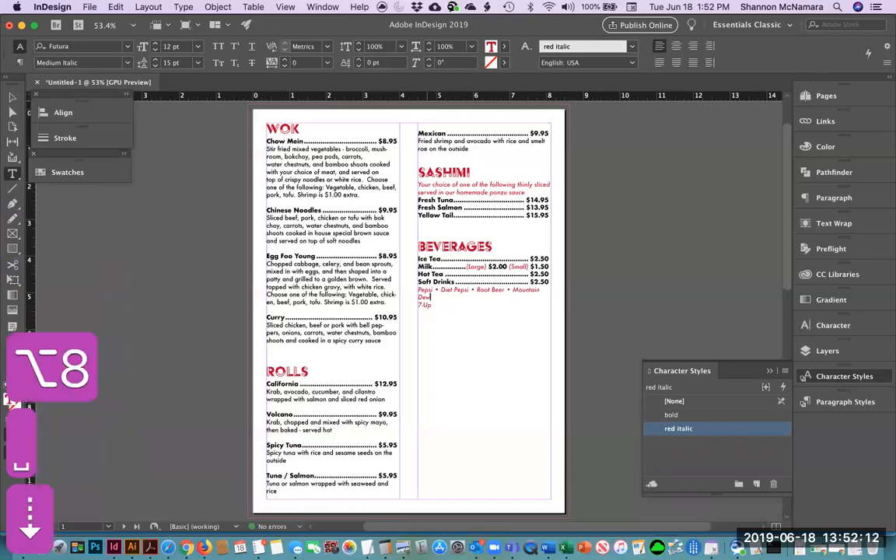
{"action": "key", "text": "Down"}
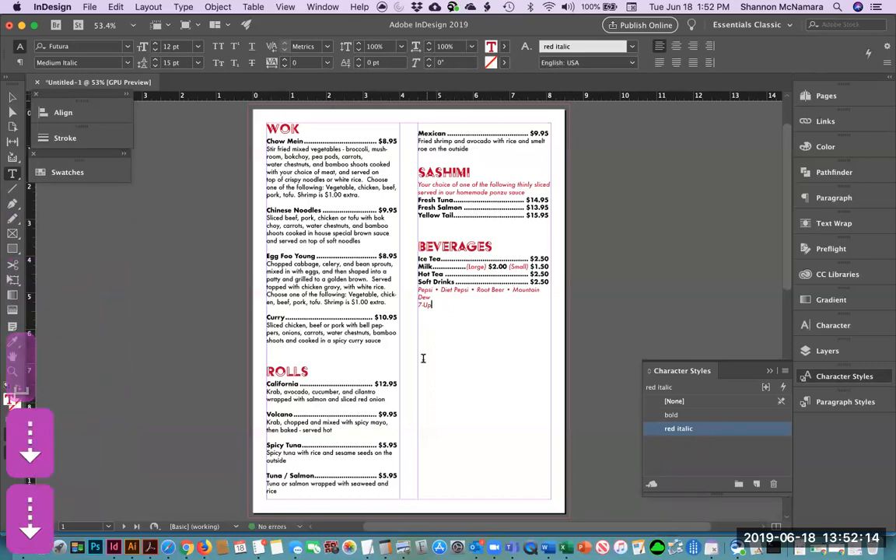
{"action": "key", "text": "BackSpace"}
{"action": "key", "text": "BackSpace"}
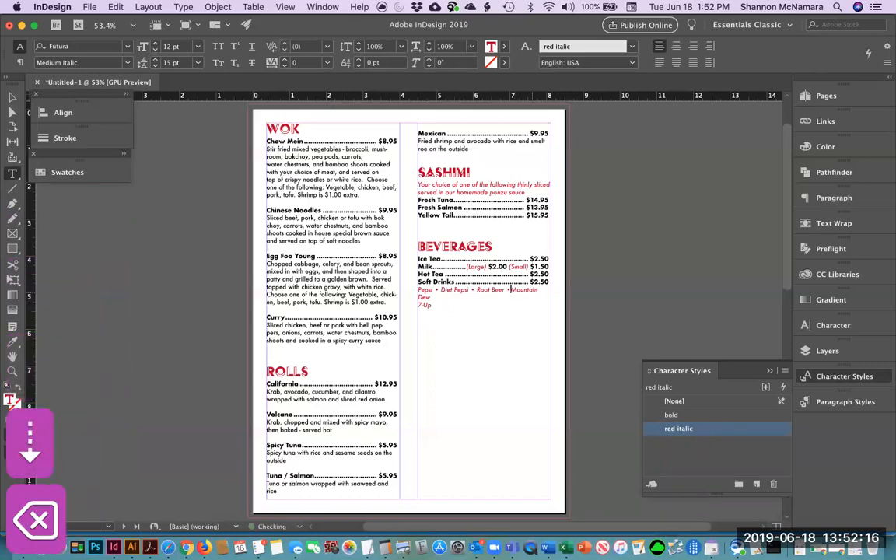
{"action": "key", "text": "Return"}
- Join 7-Up onto the Mountain Dew line, with a bullet between the two names
{"action": "key", "text": "Down"}
{"action": "key", "text": "BackSpace"}
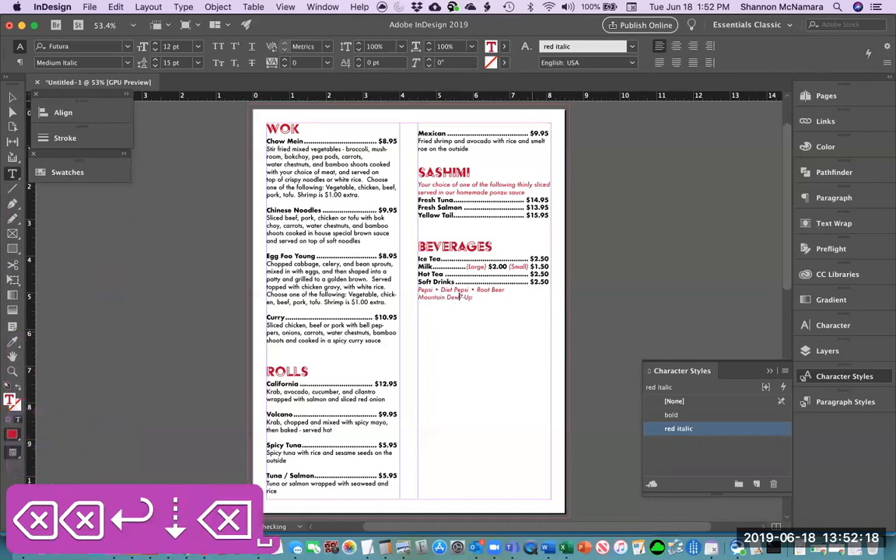
{"action": "type", "text": "•"}
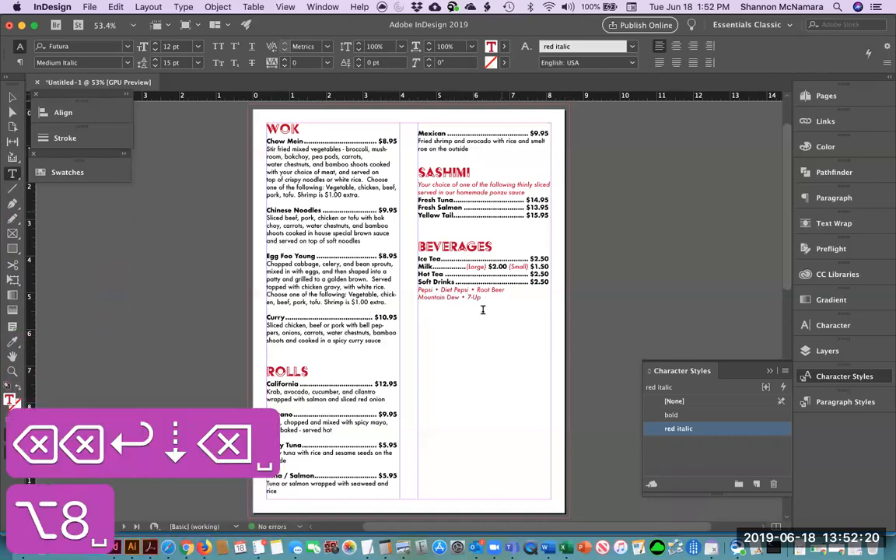
- Center-align the two lines of soft drink names below Soft Drinks and deselect the text
{"action": "left_click_drag", "start_coordinate": [481, 297], "coordinate": [418, 289]}
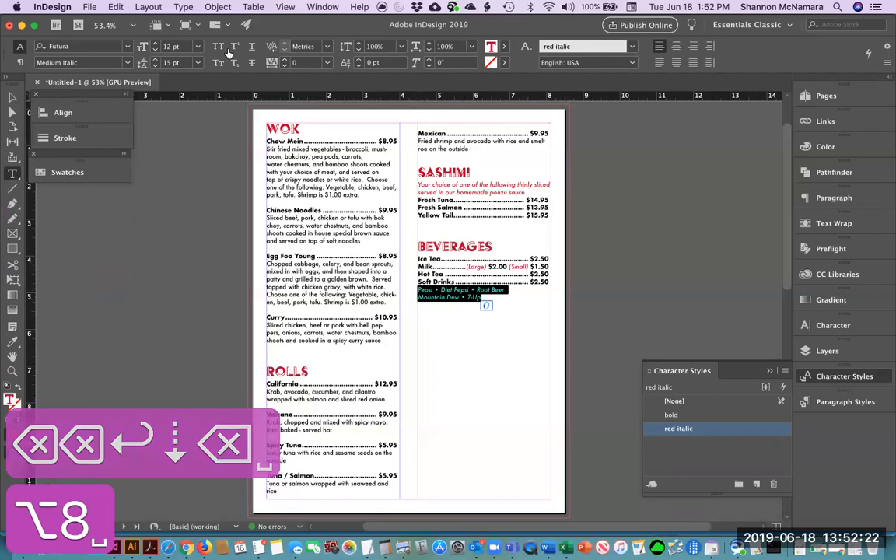
{"action": "left_click", "coordinate": [677, 46]}
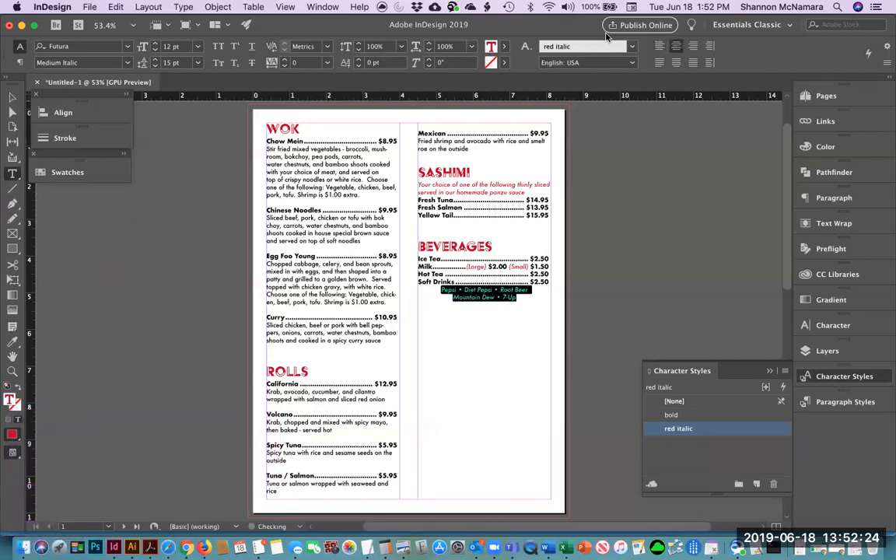
{"action": "key", "text": "Escape"}
{"action": "left_click", "coordinate": [620, 197]}
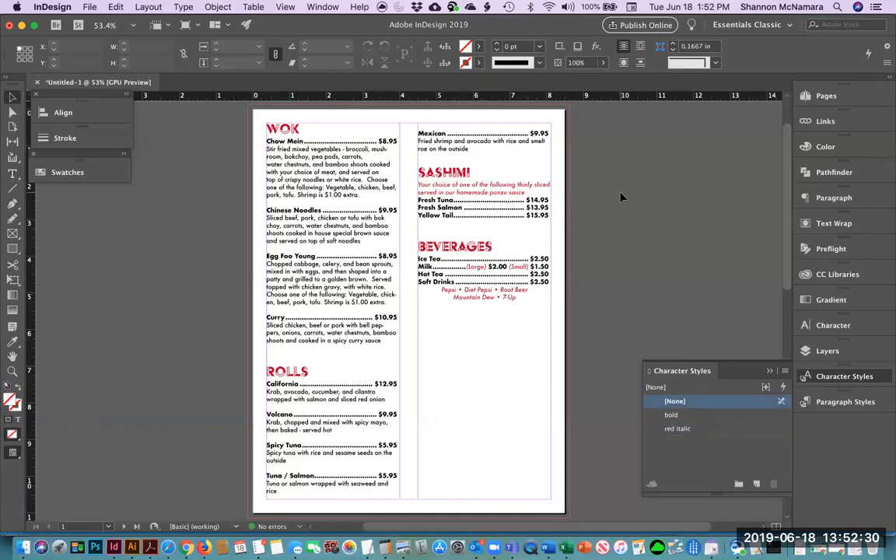
- Open EggFooYoung.jpg, Noodles.jpg, Sushi.jpg and Sushi2.jpg from the Wok+Roll folder in Finder with Photoshop
{"action": "left_click", "coordinate": [23, 546]}
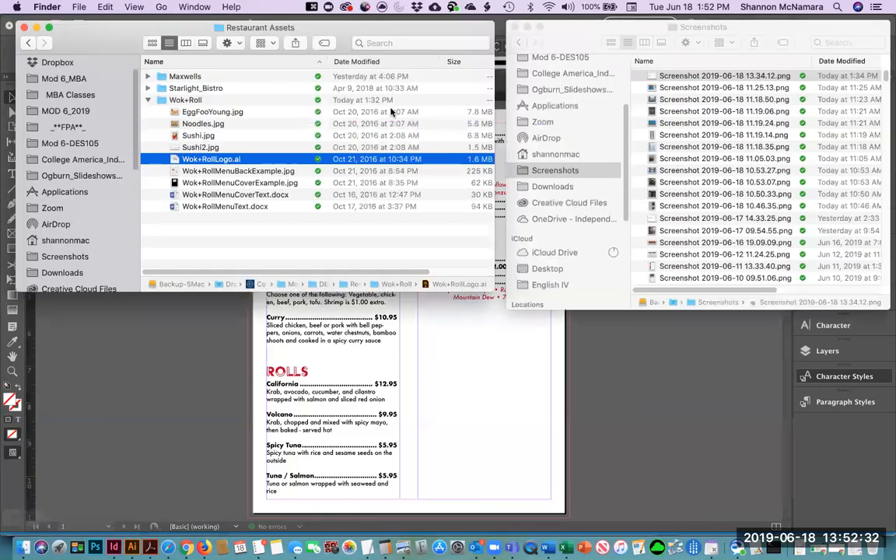
{"action": "left_click", "coordinate": [191, 113]}
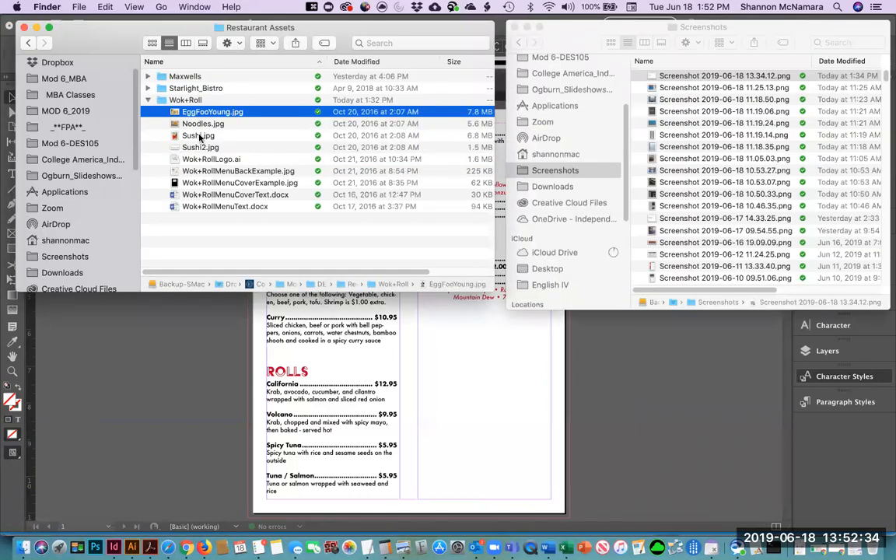
{"action": "left_click", "coordinate": [194, 147], "text": "shift"}
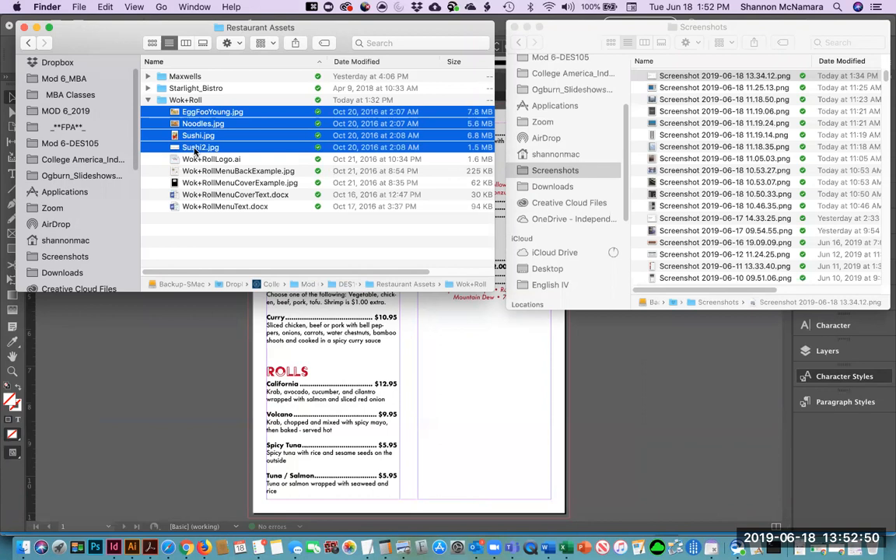
{"action": "right_click", "coordinate": [195, 151]}
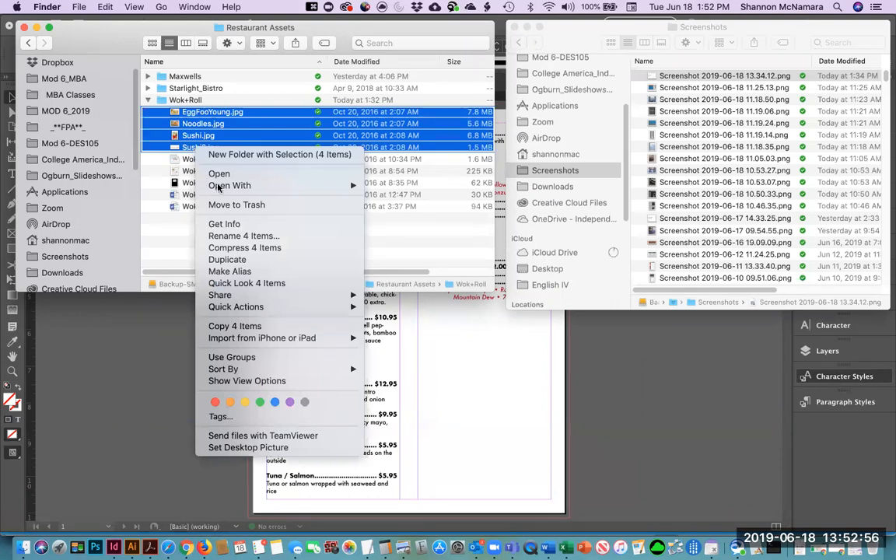
{"action": "mouse_move", "coordinate": [342, 185]}
{"action": "left_click", "coordinate": [416, 186]}
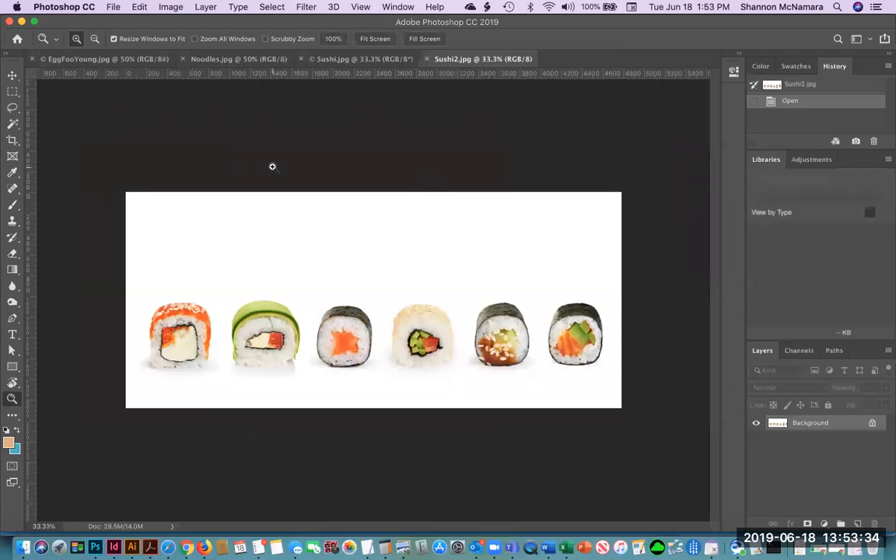
- Convert Sushi2.jpg to CMYK Color mode and accept the U.S. Web Coated (SWOP) v2 profile
{"action": "left_click", "coordinate": [170, 7]}
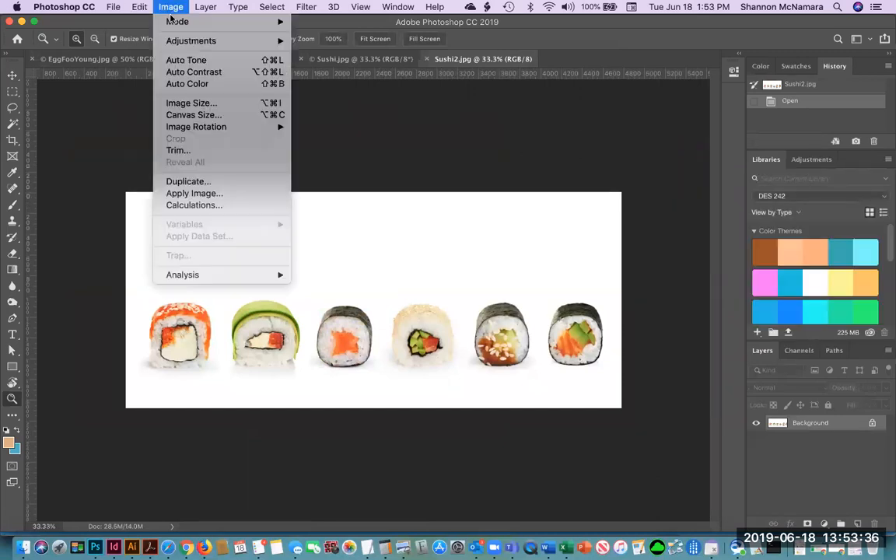
{"action": "mouse_move", "coordinate": [174, 22]}
{"action": "left_click", "coordinate": [321, 84]}
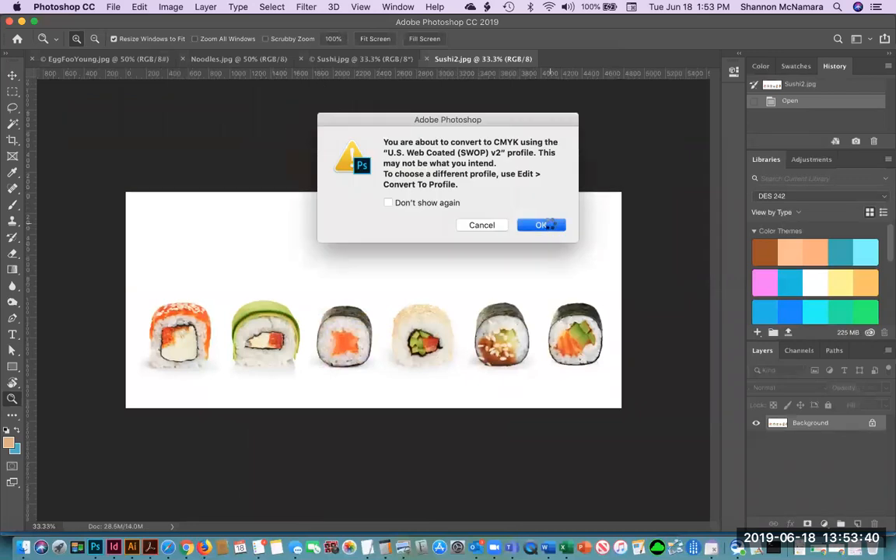
{"action": "left_click", "coordinate": [544, 226]}
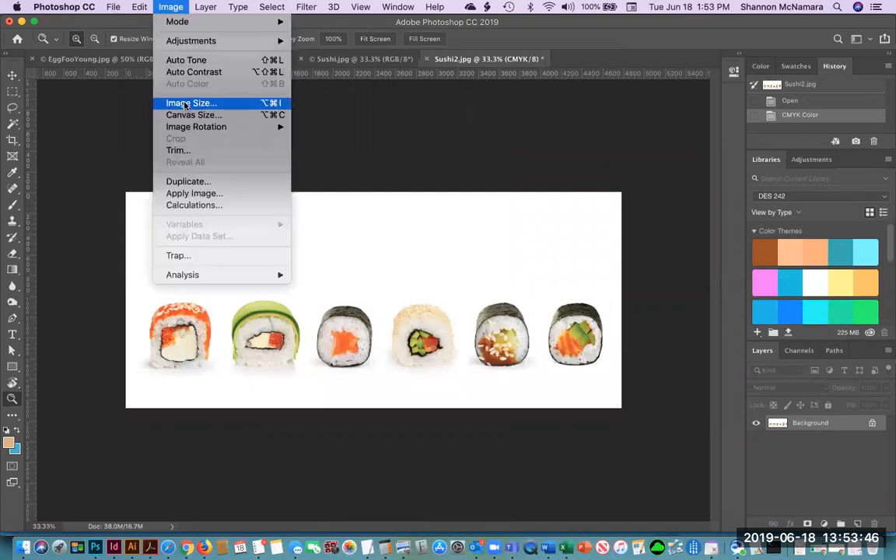
- Set the resolution of Sushi2.jpg to 300 pixels/inch with resampling off
{"action": "left_click", "coordinate": [186, 103]}
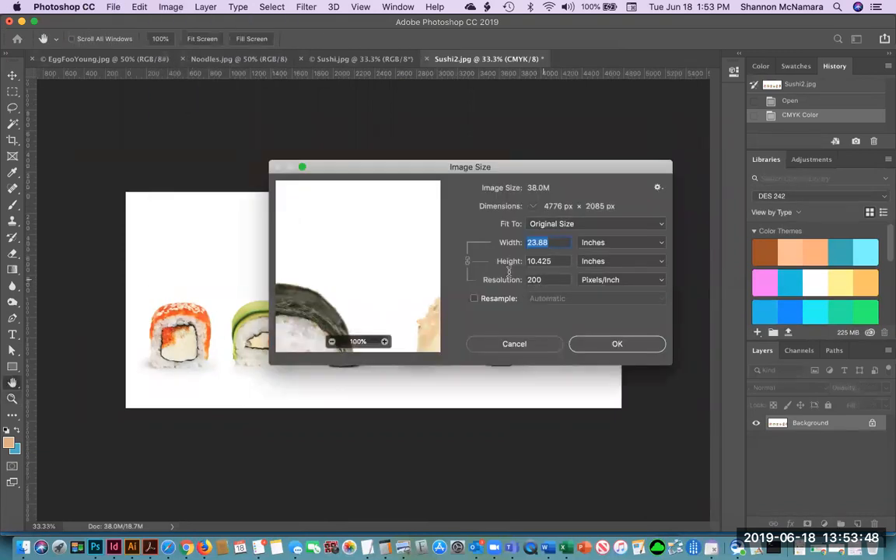
{"action": "double_click", "coordinate": [534, 280]}
{"action": "type", "text": "300"}
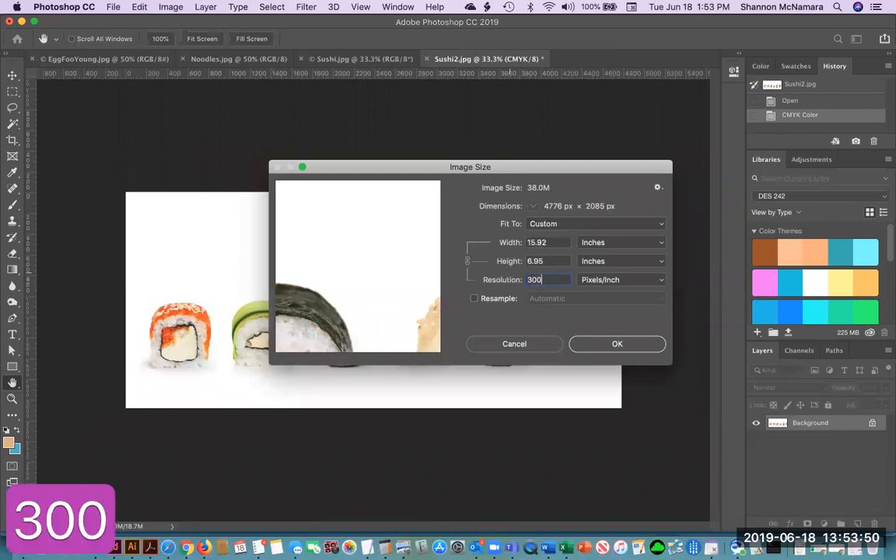
{"action": "left_click", "coordinate": [622, 344]}
{"action": "key", "text": "z"}
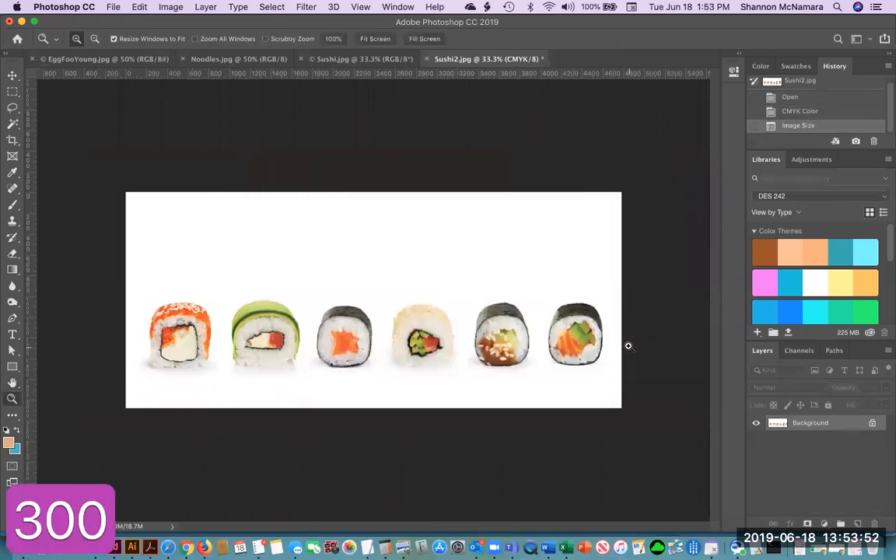
- Start saving a copy of Sushi2.jpg and create a new WokNRoll folder inside DES105's Week 2 folder as its destination
{"action": "left_click", "coordinate": [113, 6]}
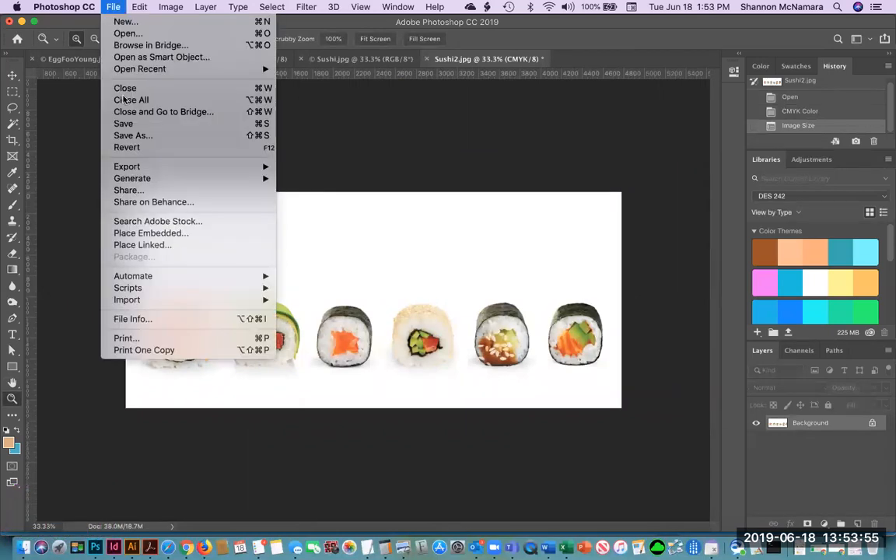
{"action": "left_click", "coordinate": [125, 136]}
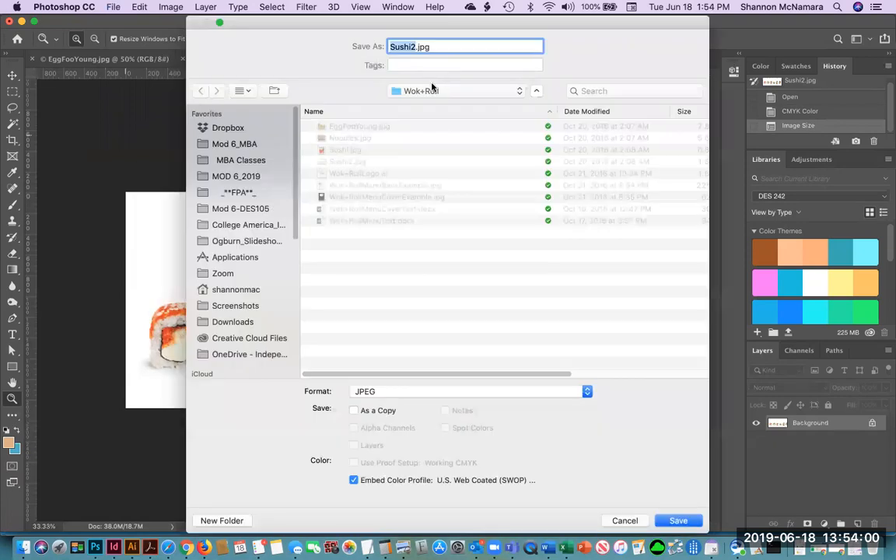
{"action": "left_click", "coordinate": [431, 90]}
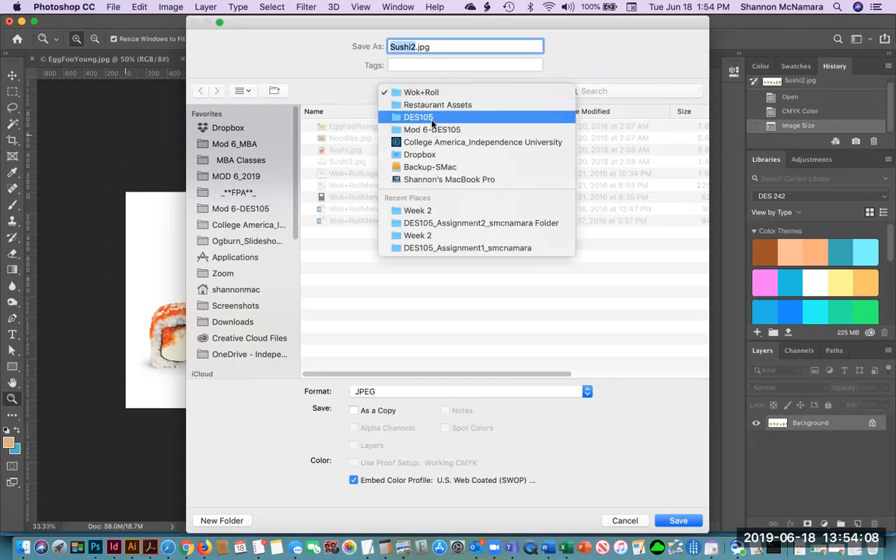
{"action": "left_click", "coordinate": [432, 123]}
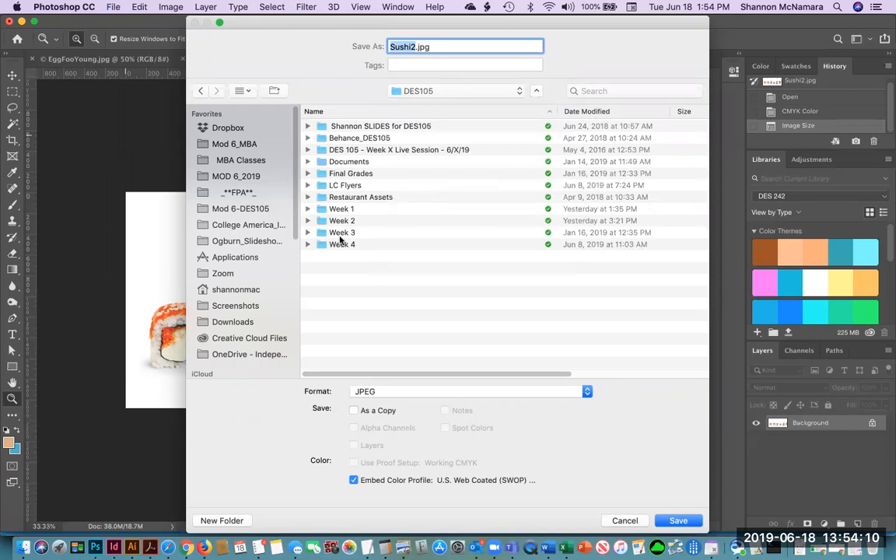
{"action": "double_click", "coordinate": [342, 220]}
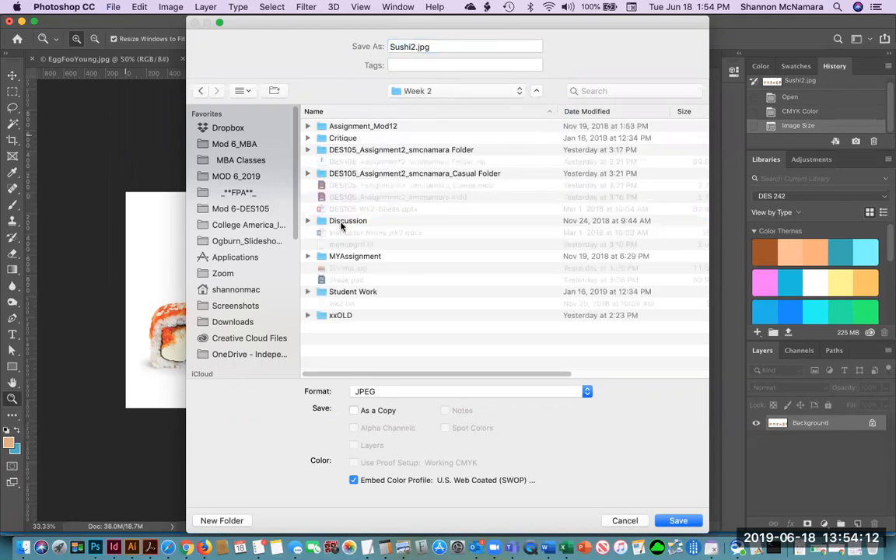
{"action": "key", "text": "shift+super+n"}
{"action": "type", "text": "WokNRoll"}
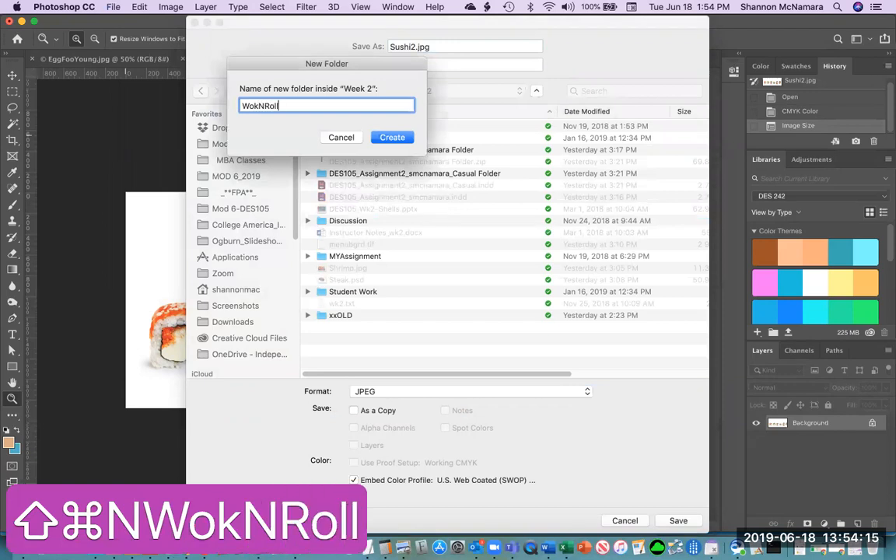
{"action": "key", "text": "Return"}
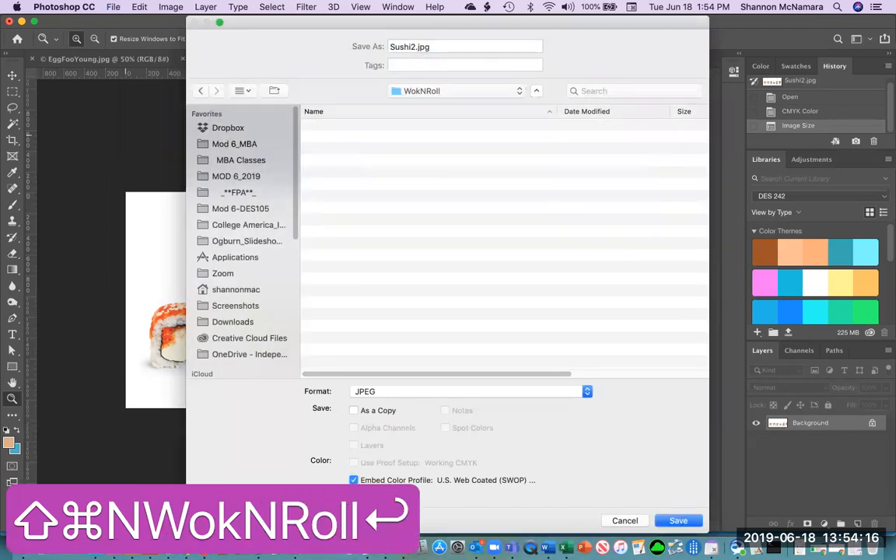
- Save Sushi2.jpg in the WokNRoll folder as a Baseline Optimized JPEG at quality 12 and close the image
{"action": "left_click", "coordinate": [677, 521]}
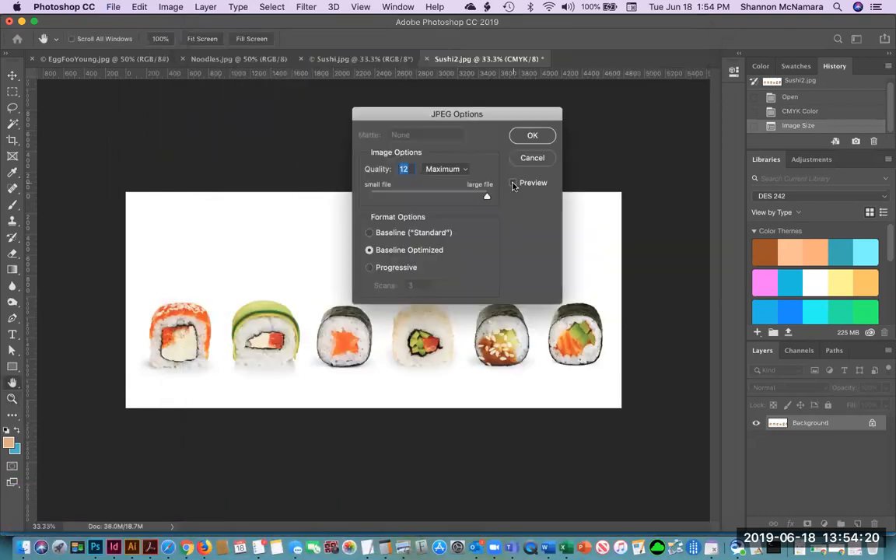
{"action": "left_click", "coordinate": [532, 136]}
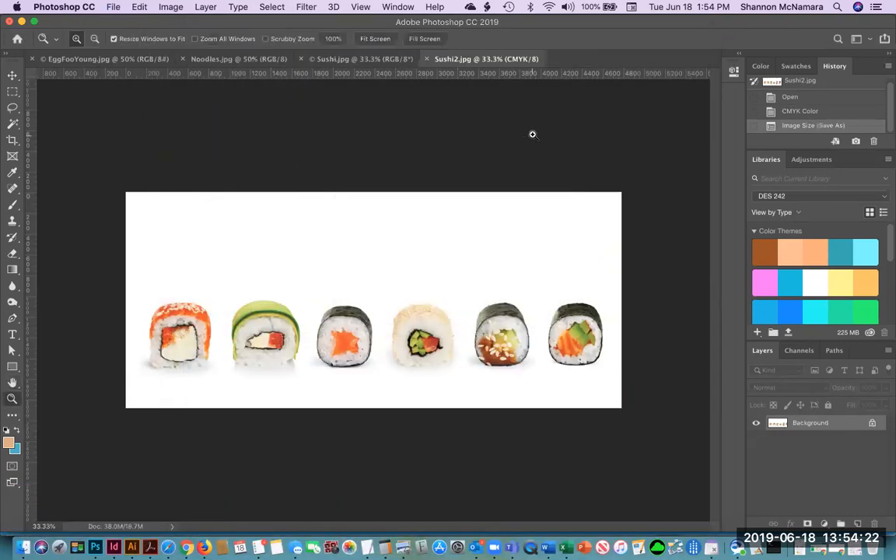
{"action": "key", "text": "super+w"}
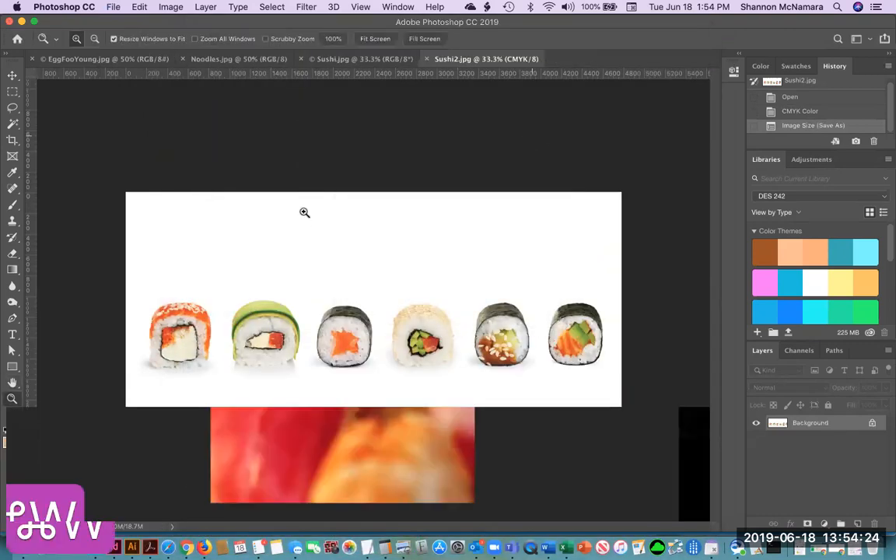
- Convert Sushi.jpg to CMYK Color mode and accept the U.S. Web Coated (SWOP) v2 profile
{"action": "left_click", "coordinate": [166, 6]}
{"action": "mouse_move", "coordinate": [167, 25]}
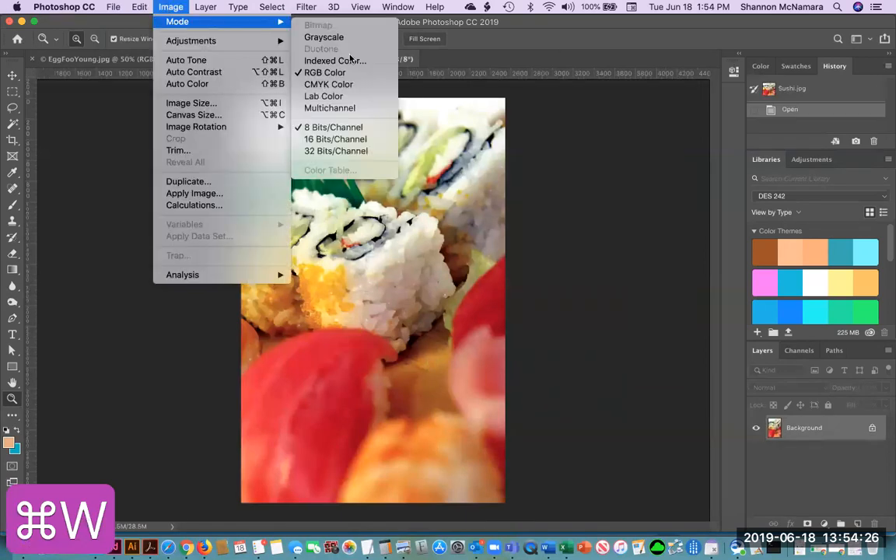
{"action": "left_click", "coordinate": [347, 88]}
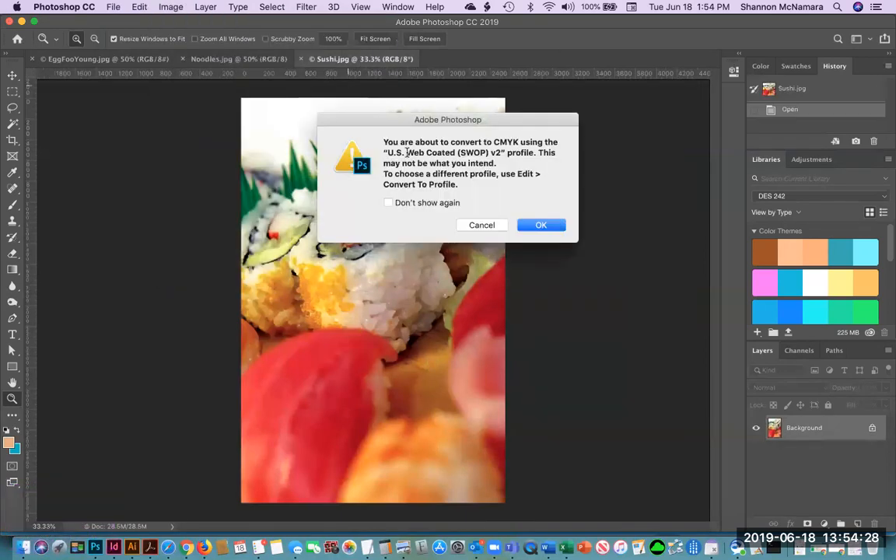
{"action": "left_click", "coordinate": [544, 224]}
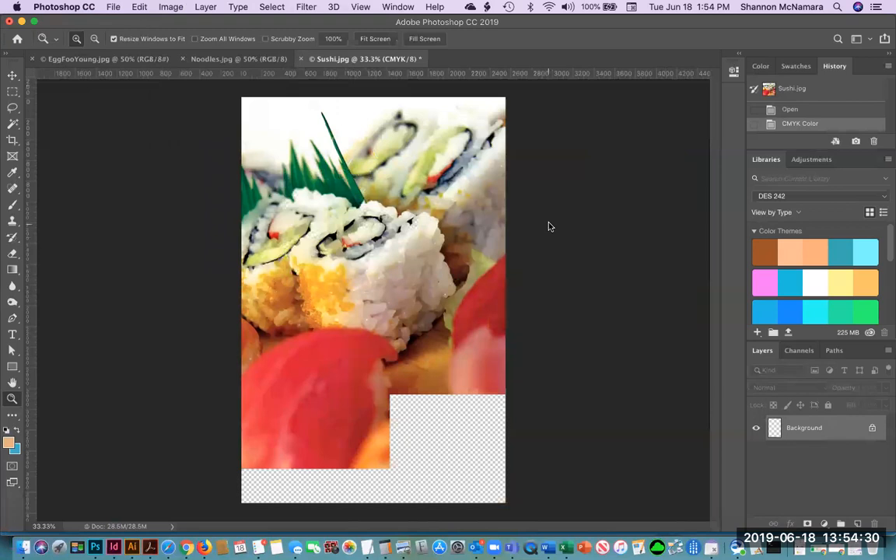
- Save the CMYK version of Sushi.jpg as a JPEG in the WokNRoll folder and close the image
{"action": "left_click", "coordinate": [113, 7]}
{"action": "left_click", "coordinate": [131, 136]}
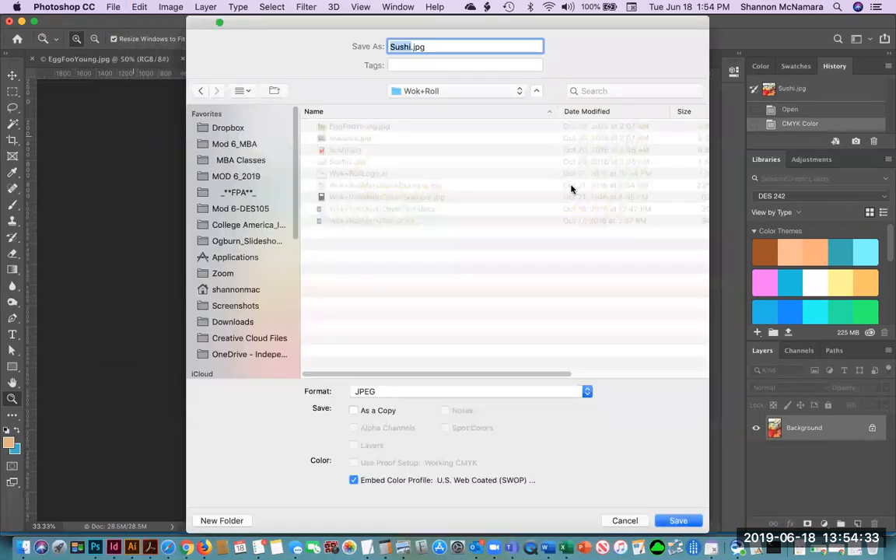
{"action": "left_click", "coordinate": [436, 91]}
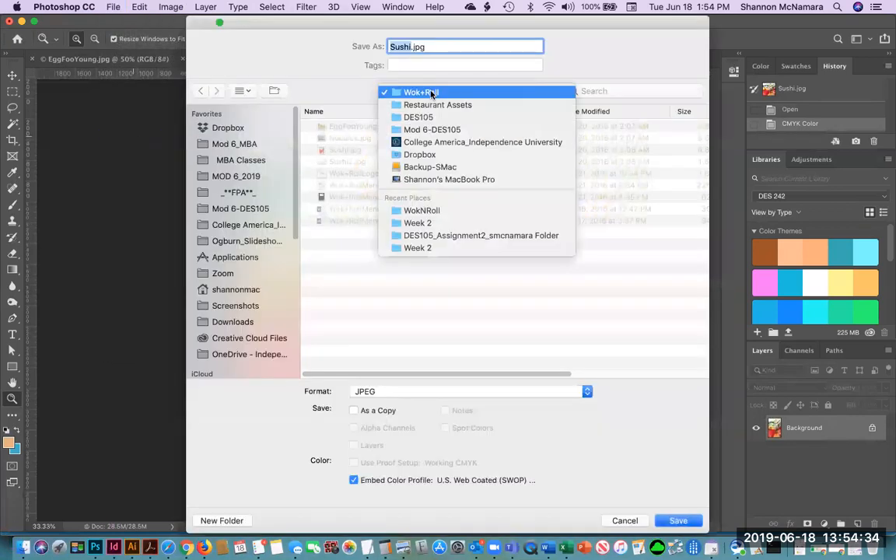
{"action": "left_click", "coordinate": [426, 210]}
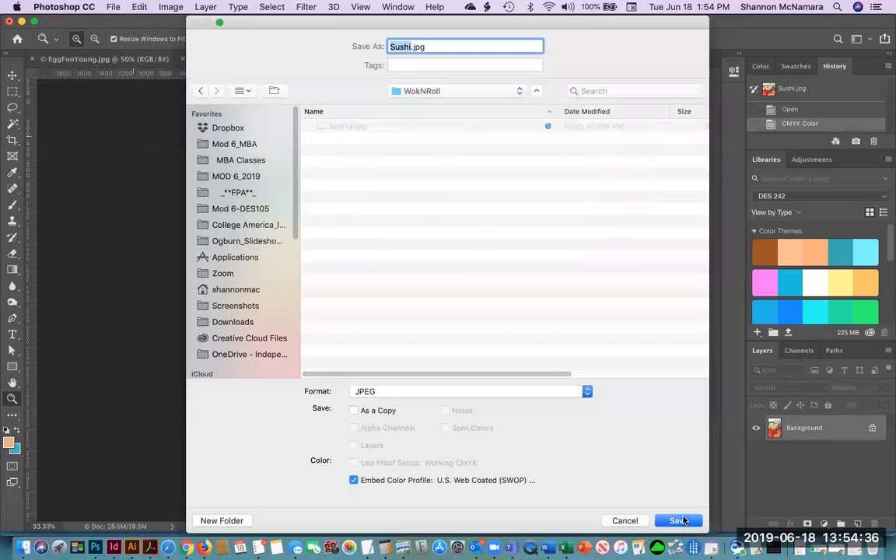
{"action": "left_click", "coordinate": [676, 519]}
{"action": "left_click", "coordinate": [532, 136]}
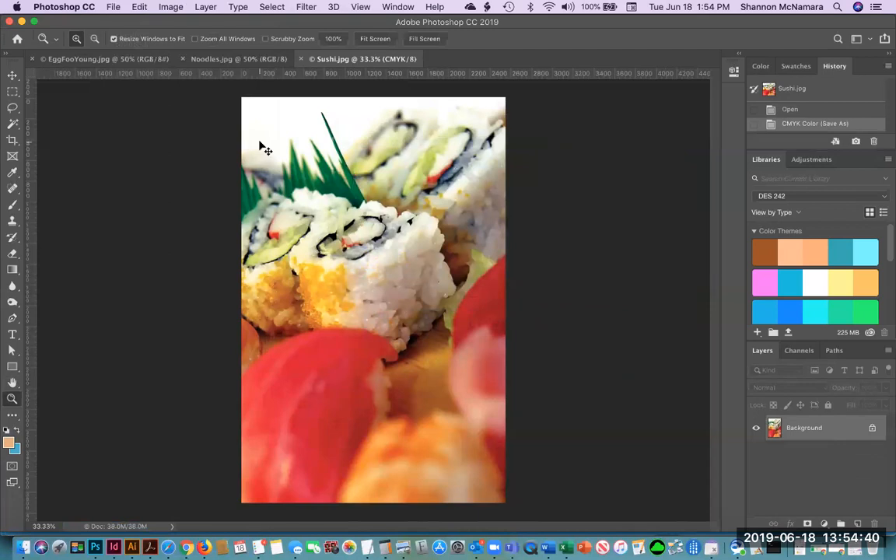
{"action": "key", "text": "super+w"}
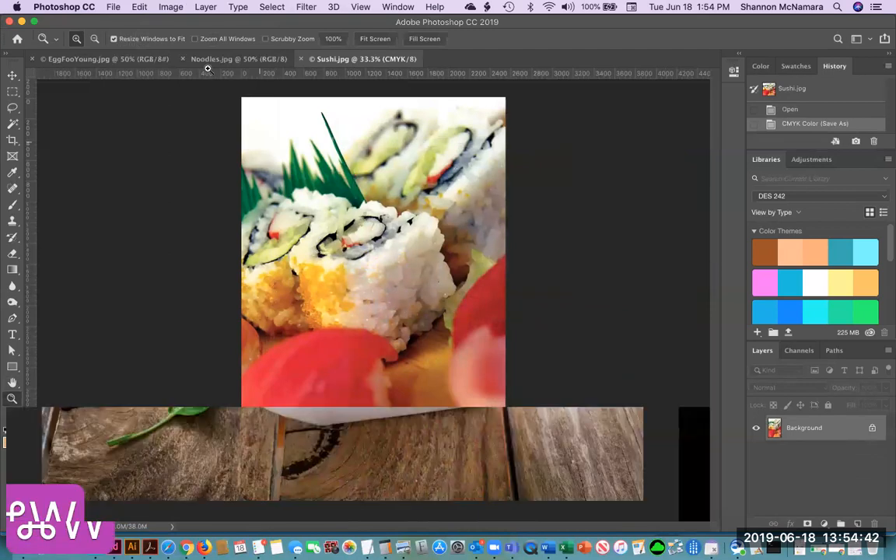
- Convert Noodles.jpg to CMYK Color mode and accept the U.S. Web Coated (SWOP) v2 profile
{"action": "left_click", "coordinate": [170, 7]}
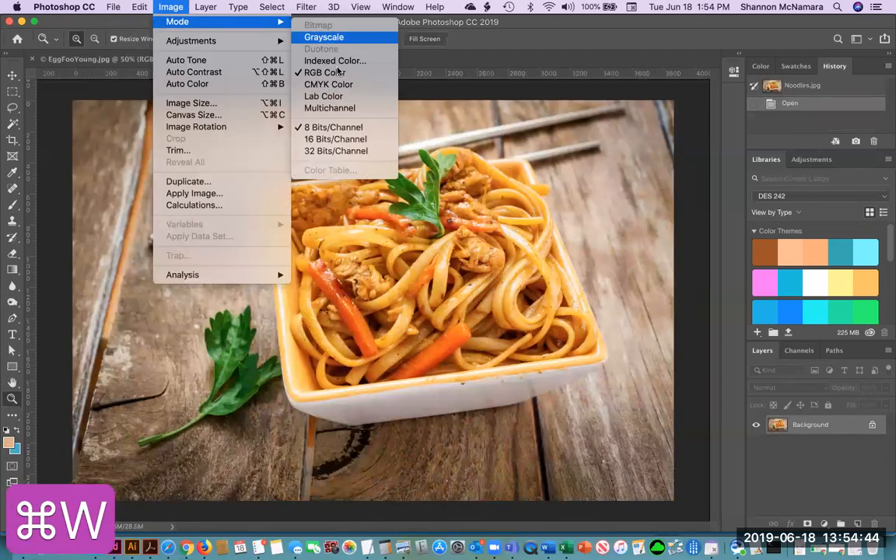
{"action": "left_click", "coordinate": [327, 84]}
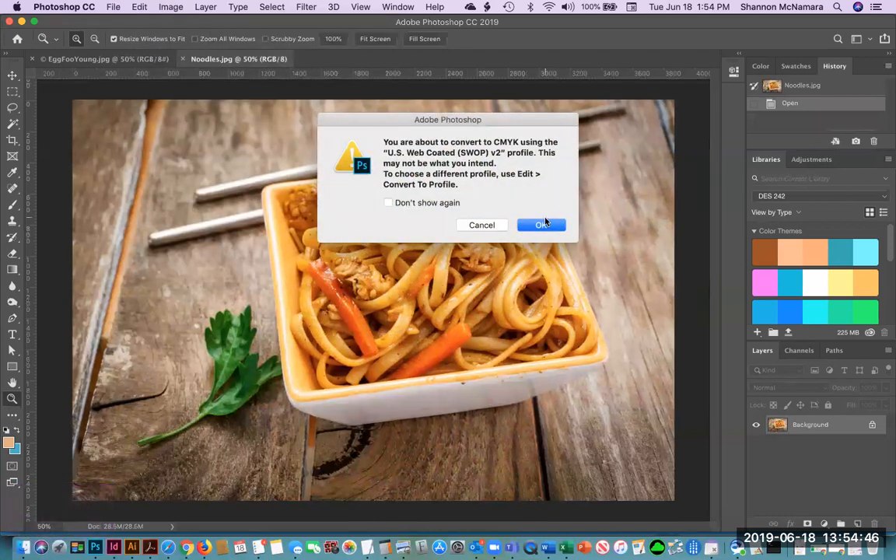
{"action": "left_click", "coordinate": [542, 225]}
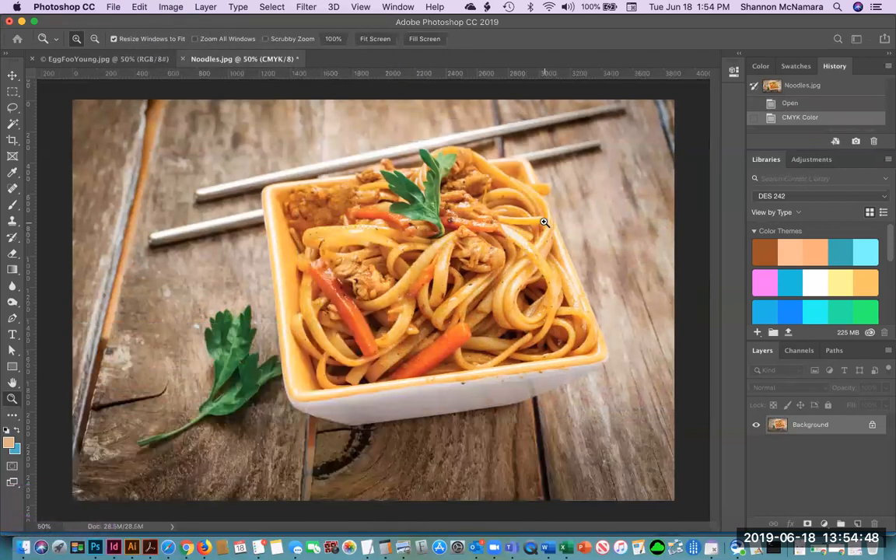
- Save Noodles.jpg in the WokNRoll folder as a Baseline (Standard) JPEG at quality 12 and close the image
{"action": "key", "text": "shift+super+s"}
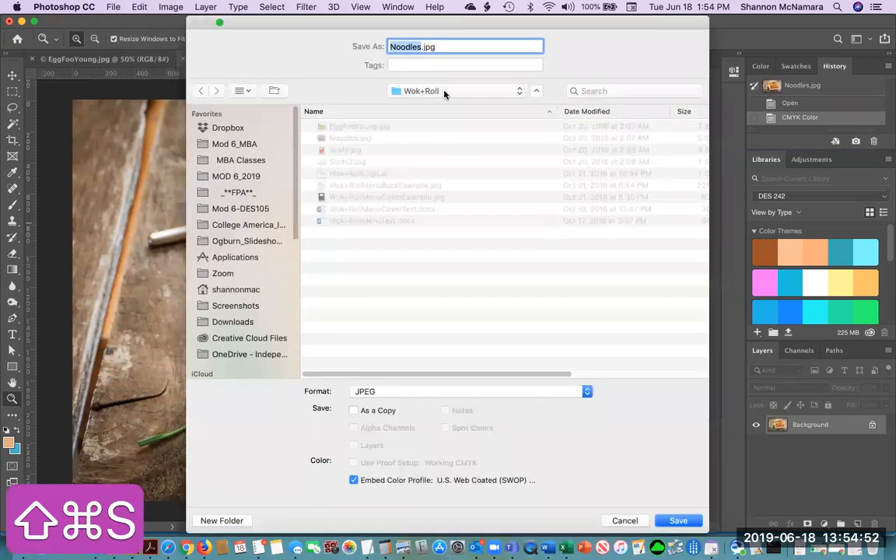
{"action": "left_click", "coordinate": [412, 91]}
{"action": "left_click", "coordinate": [447, 209]}
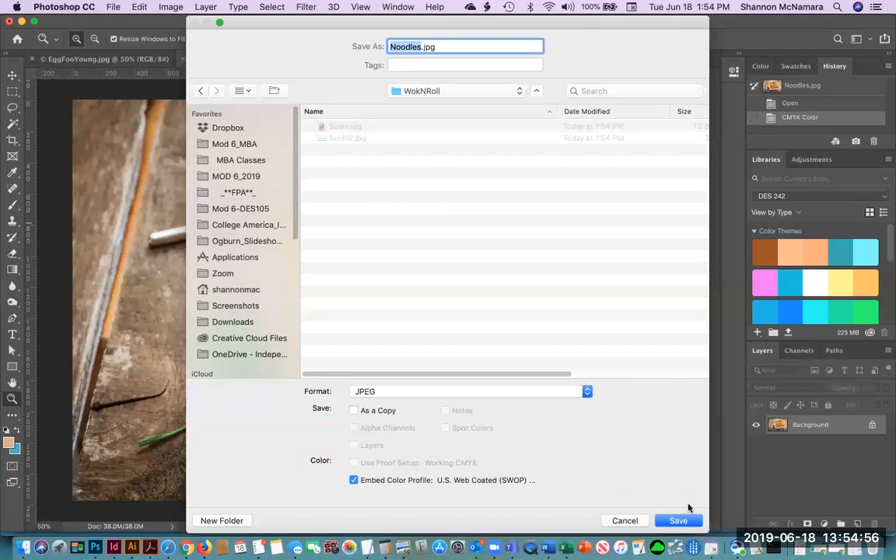
{"action": "left_click", "coordinate": [679, 521]}
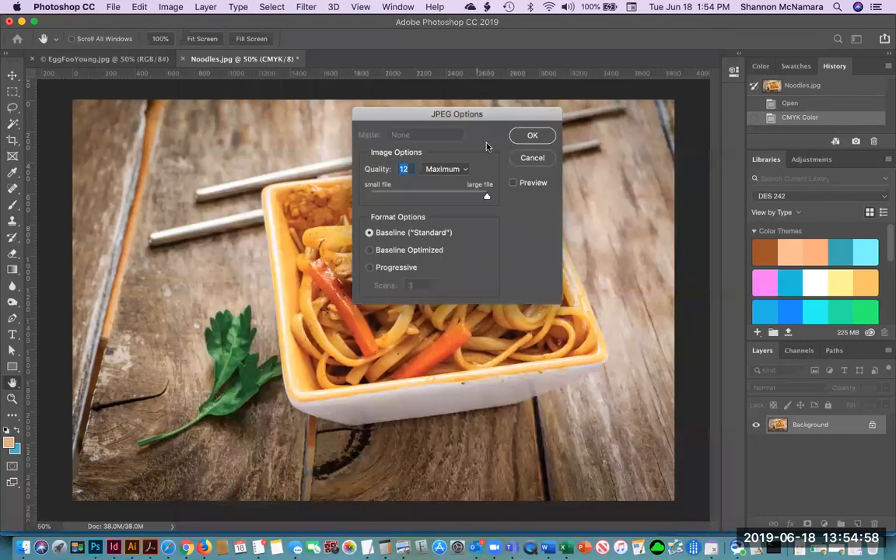
{"action": "left_click", "coordinate": [532, 136]}
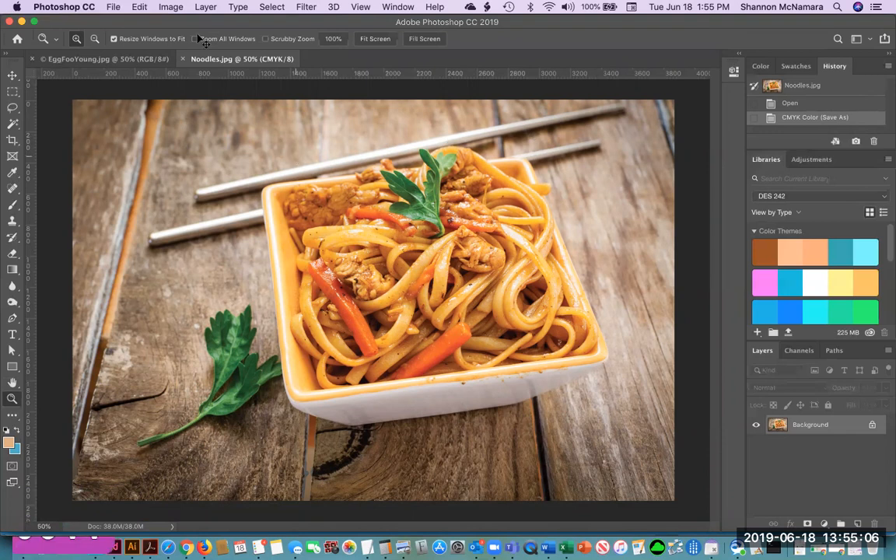
{"action": "key", "text": "super+w"}
- Convert EggFooYoung.jpg to CMYK Color mode and accept the U.S. Web Coated (SWOP) v2 profile
{"action": "left_click", "coordinate": [170, 7]}
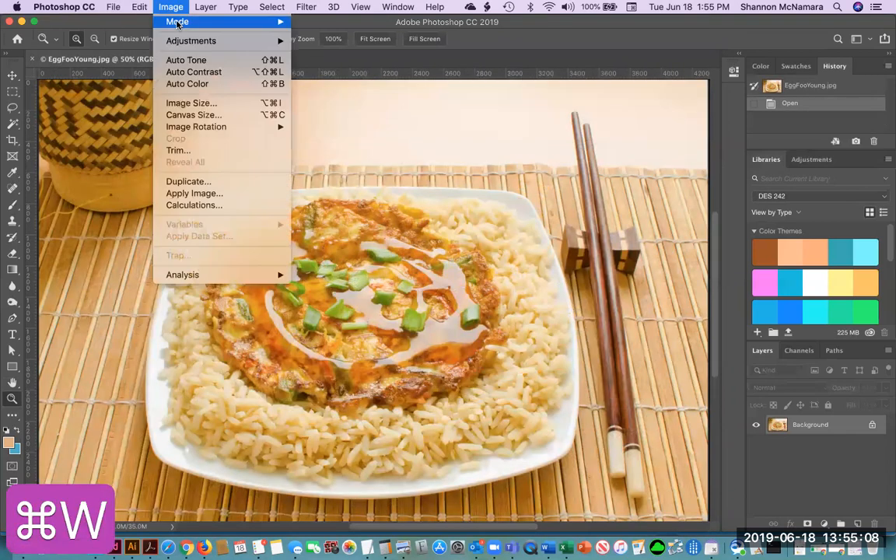
{"action": "mouse_move", "coordinate": [187, 21]}
{"action": "left_click", "coordinate": [346, 84]}
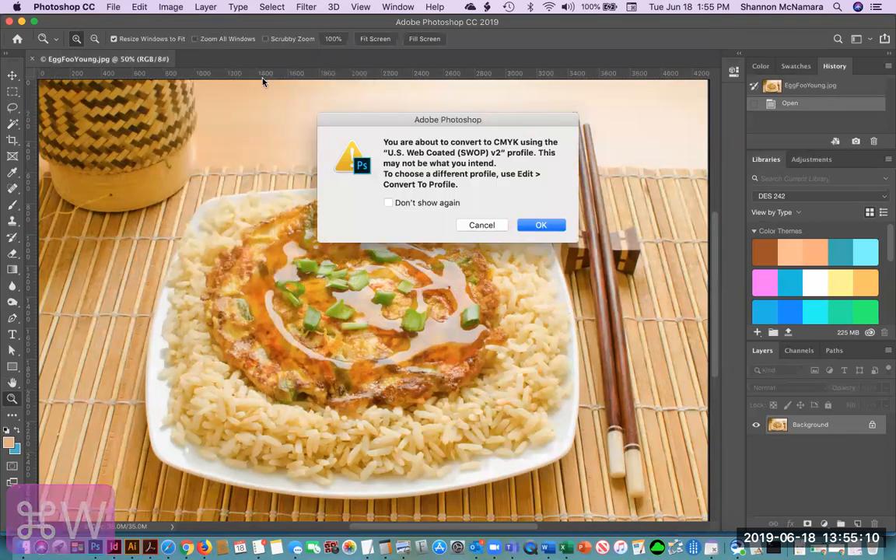
{"action": "key", "text": "Return"}
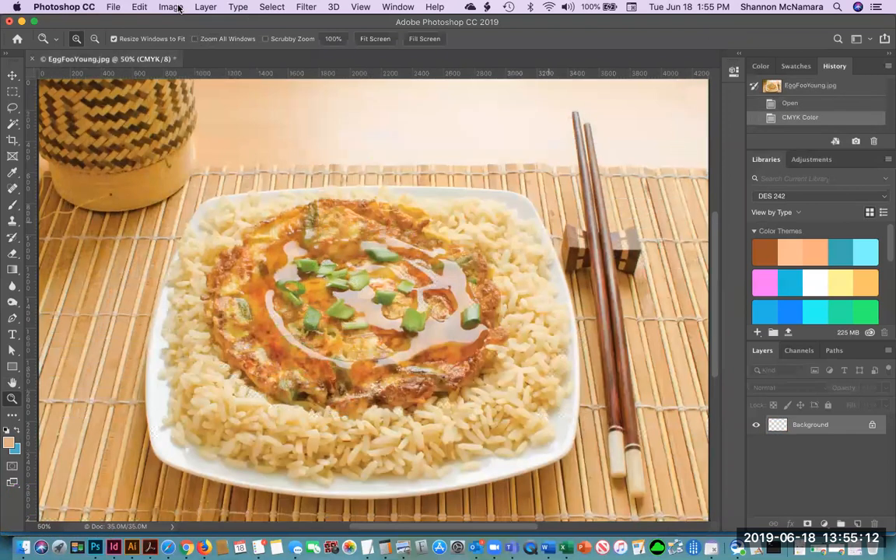
- Set the resolution of EggFooYoung.jpg to 300 pixels/inch with resampling off
{"action": "left_click", "coordinate": [170, 7]}
{"action": "left_click", "coordinate": [196, 103]}
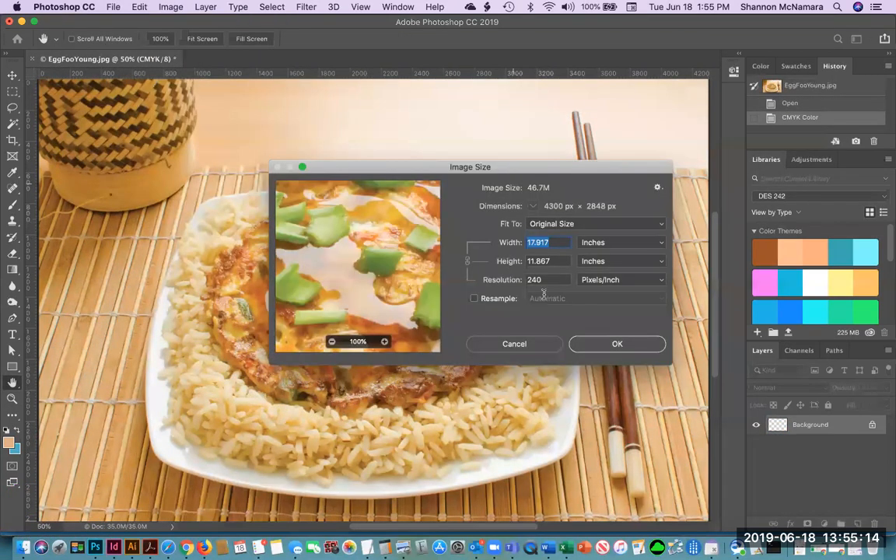
{"action": "key", "text": "Tab"}
{"action": "key", "text": "Tab"}
{"action": "type", "text": "300"}
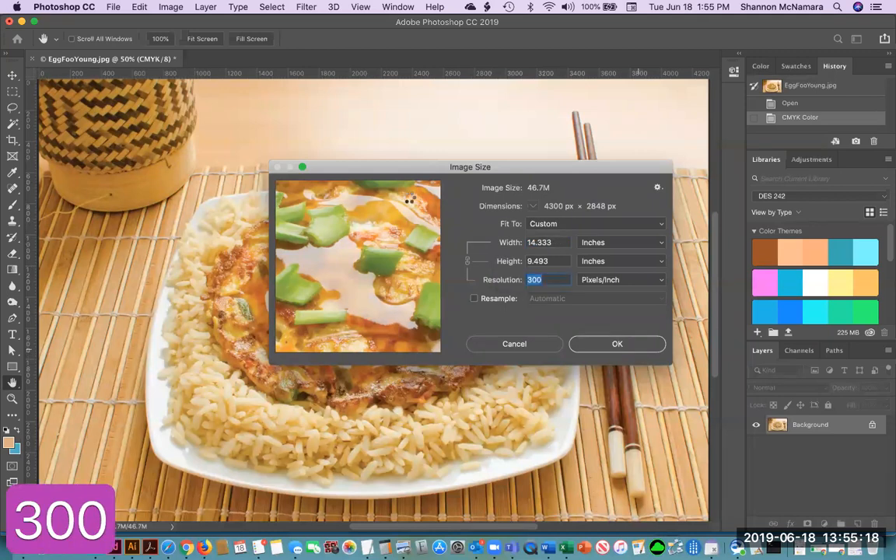
{"action": "key", "text": "Return"}
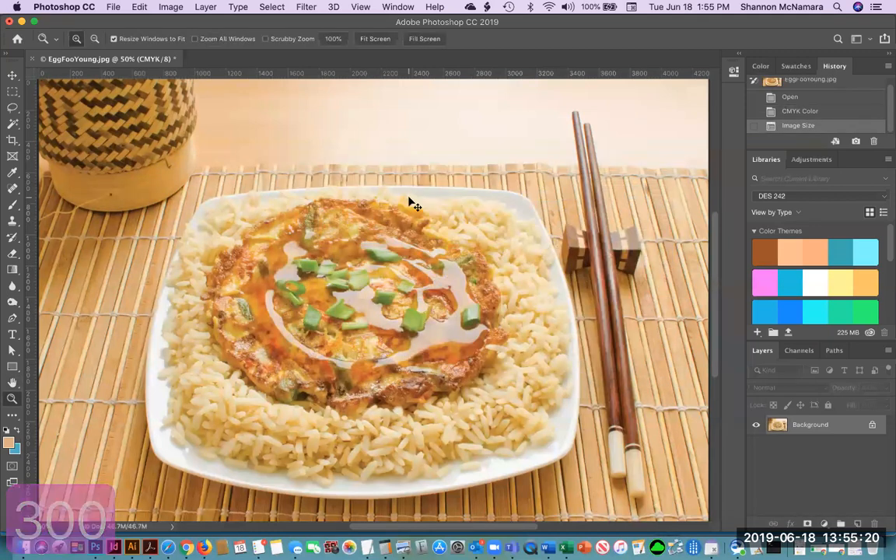
- Save the CMYK version of EggFooYoung.jpg as a JPEG in the WokNRoll folder and close the image
{"action": "key", "text": "shift+super+s"}
{"action": "left_click", "coordinate": [464, 97]}
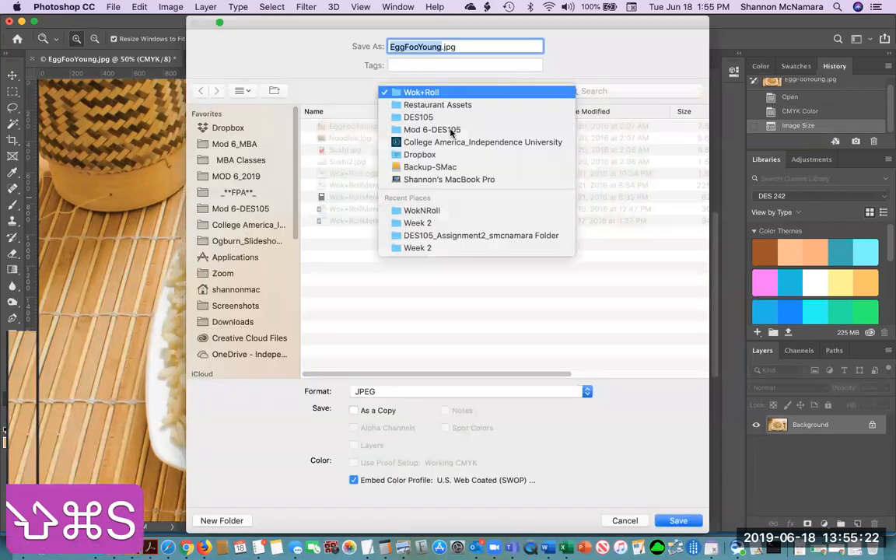
{"action": "left_click", "coordinate": [680, 520]}
{"action": "left_click", "coordinate": [535, 137]}
{"action": "key", "text": "z"}
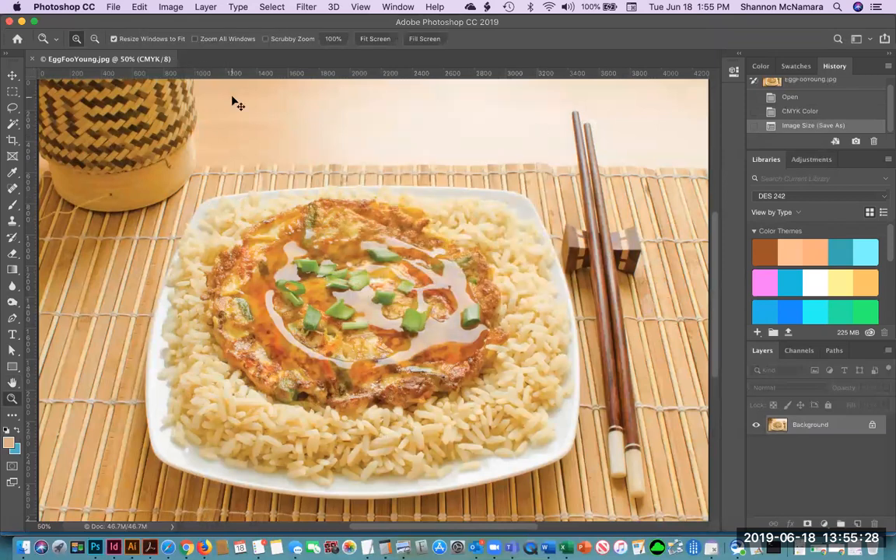
{"action": "key", "text": "super+w"}
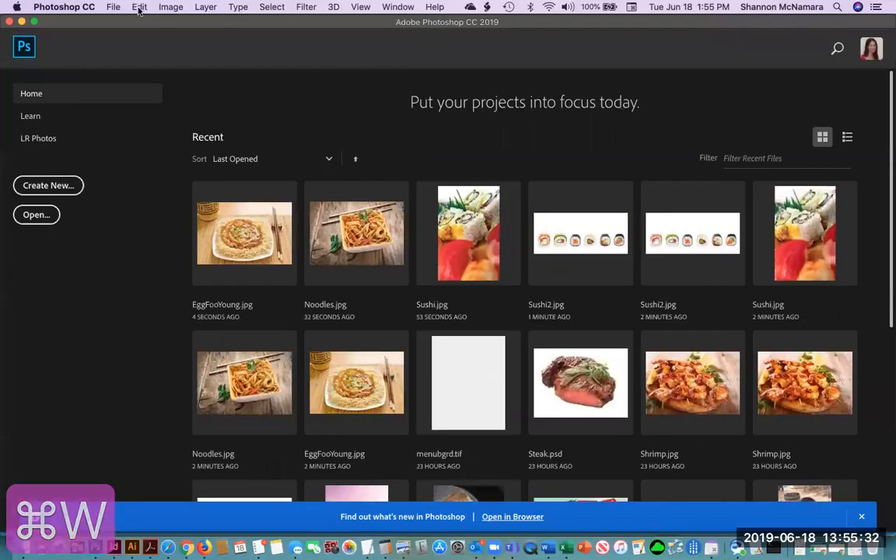
- Reopen the CMYK version of Noodles.jpg and set its resolution value to 300 with resampling off
{"action": "left_click", "coordinate": [113, 6]}
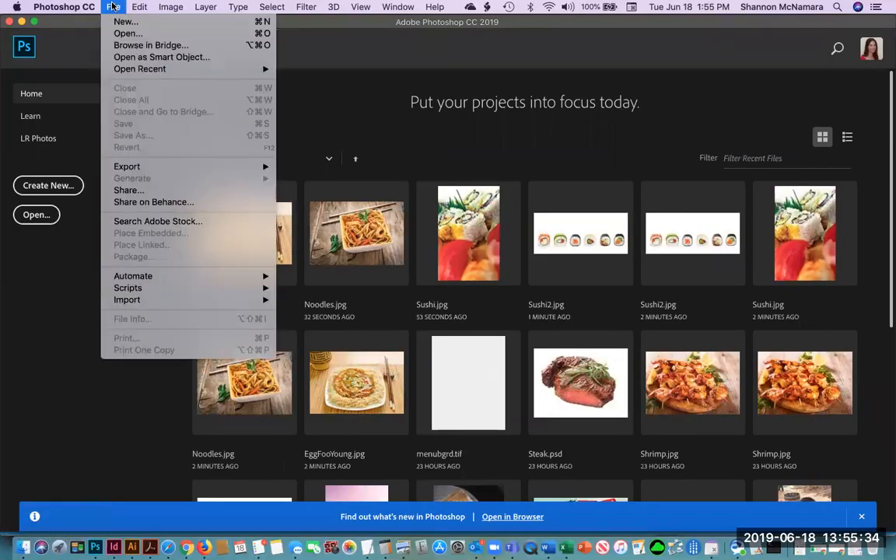
{"action": "left_click", "coordinate": [354, 88]}
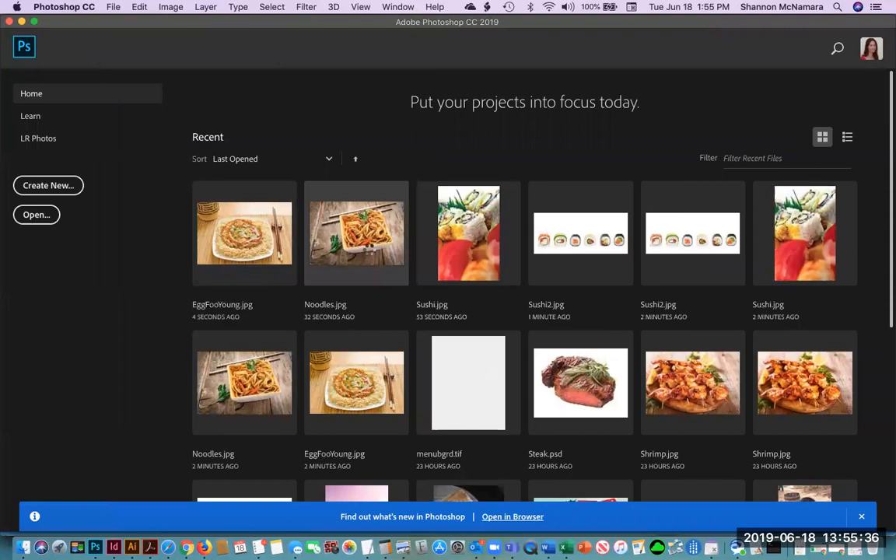
{"action": "left_click", "coordinate": [330, 226]}
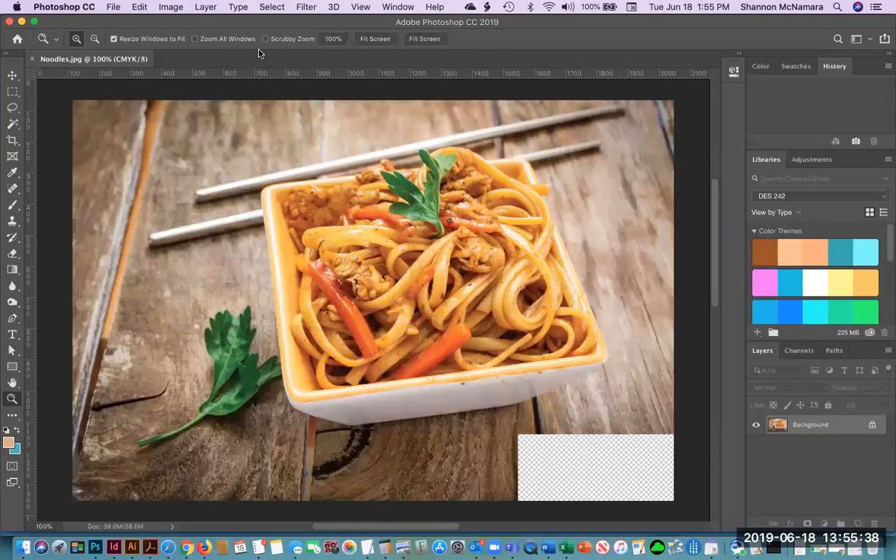
{"action": "left_click", "coordinate": [169, 7]}
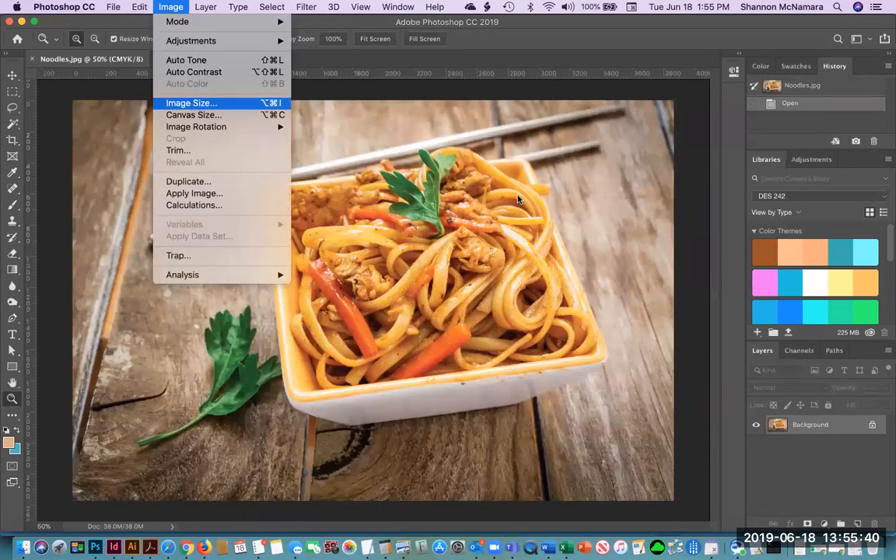
{"action": "left_click", "coordinate": [191, 102]}
{"action": "double_click", "coordinate": [544, 279]}
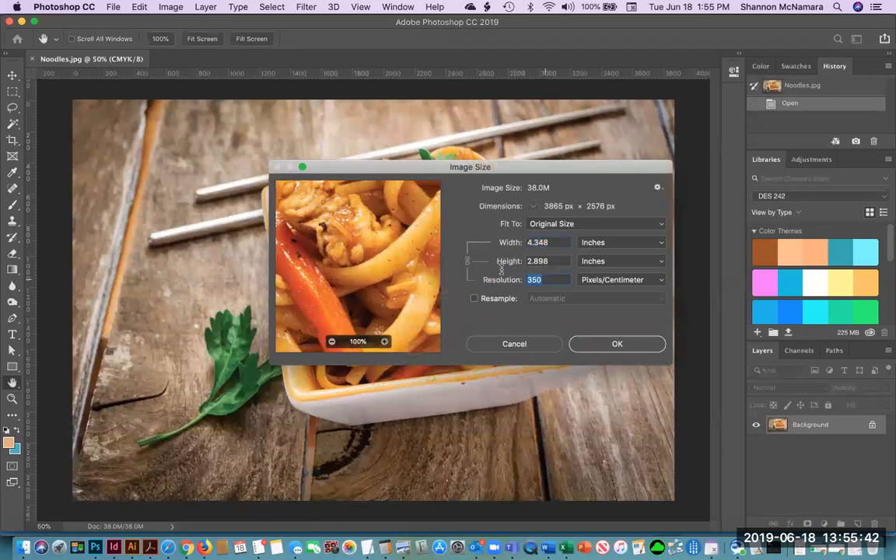
{"action": "type", "text": "300"}
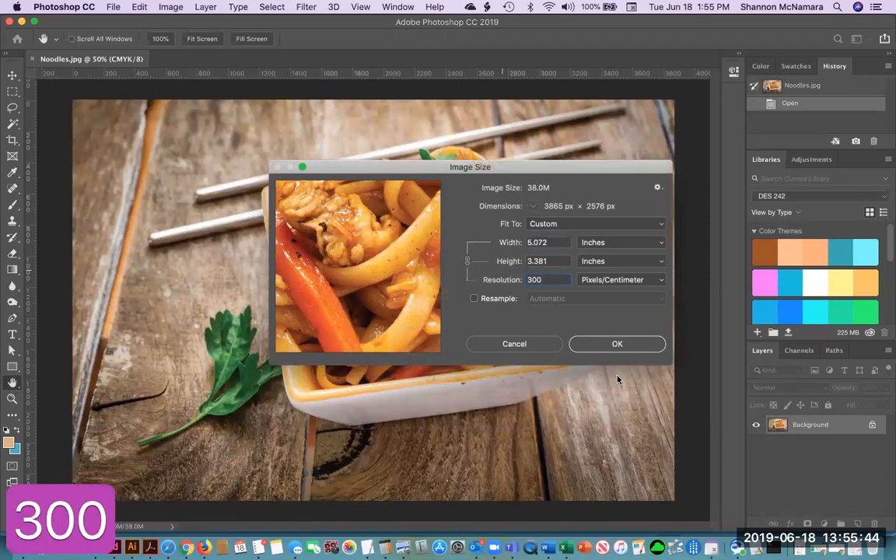
{"action": "left_click", "coordinate": [617, 344]}
- Close Noodles.jpg and save the resolution change
{"action": "key", "text": "z"}
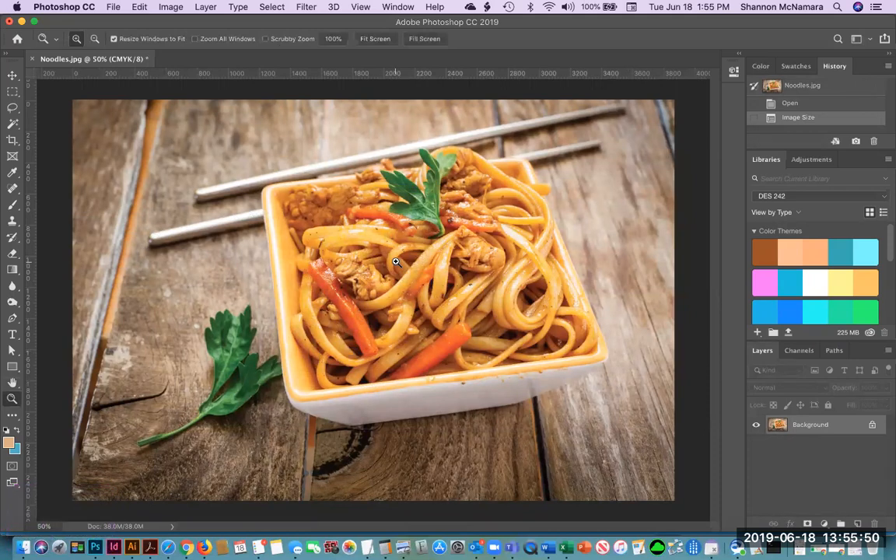
{"action": "key", "text": "super+w"}
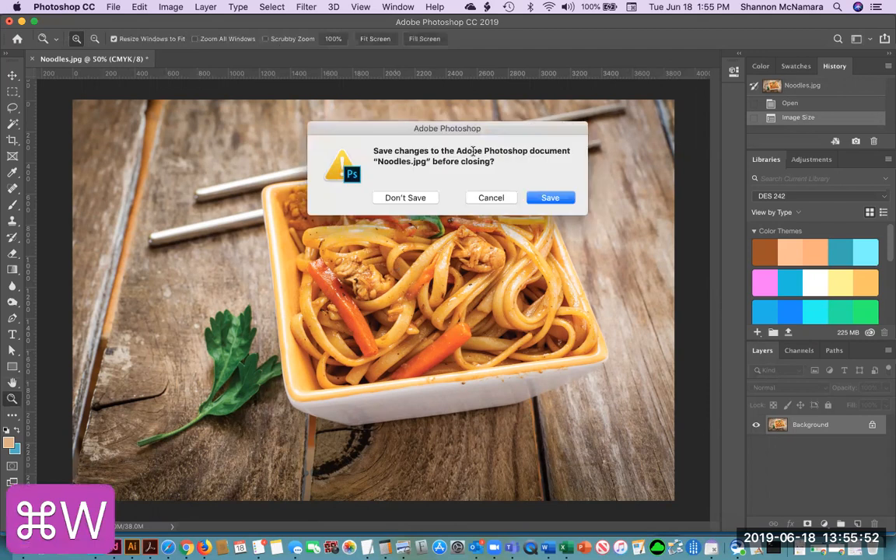
{"action": "left_click", "coordinate": [547, 196]}
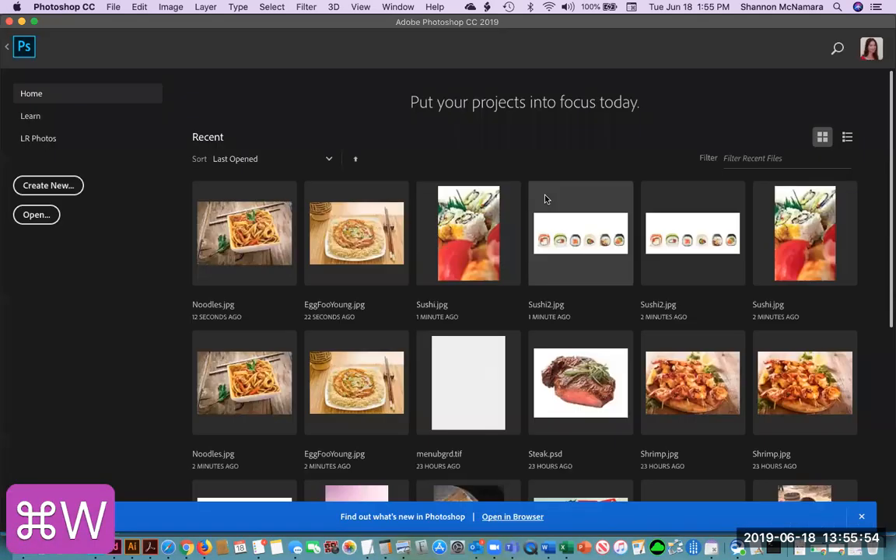
- Switch to InDesign and shorten the first column's text frame to 6.625 in high, so the ROLLS section starts the second column
{"action": "key", "text": "super+Tab"}
{"action": "key", "text": "super+Tab"}
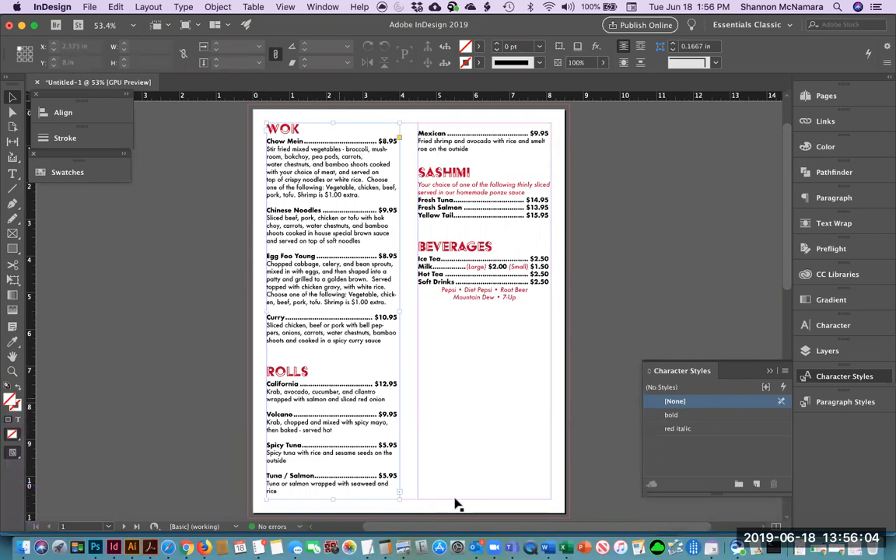
{"action": "left_click", "coordinate": [397, 500]}
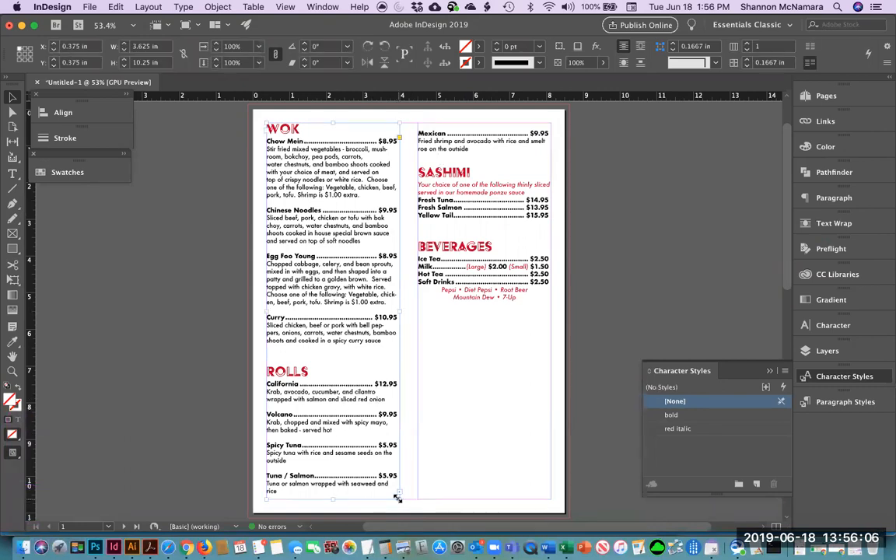
{"action": "left_click", "coordinate": [580, 403]}
{"action": "left_click", "coordinate": [336, 472]}
{"action": "left_click_drag", "start_coordinate": [333, 499], "coordinate": [333, 365]}
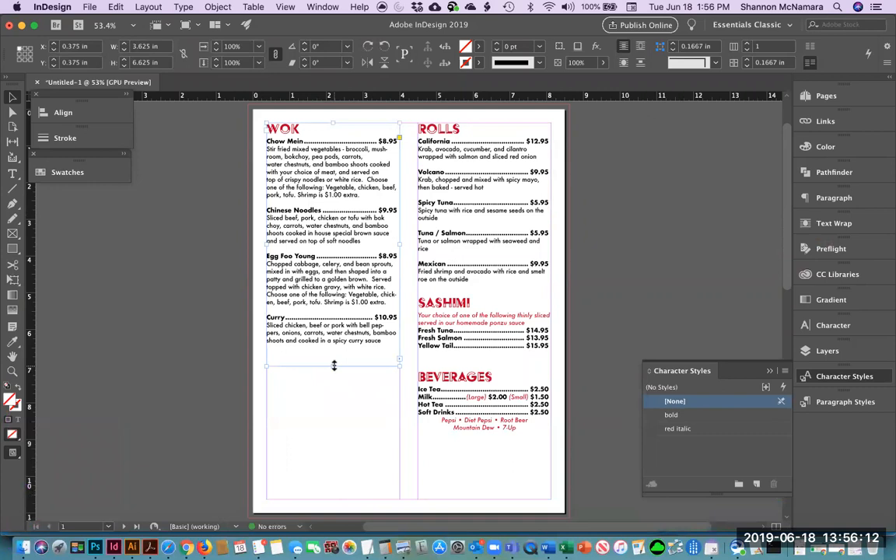
{"action": "left_click", "coordinate": [643, 284]}
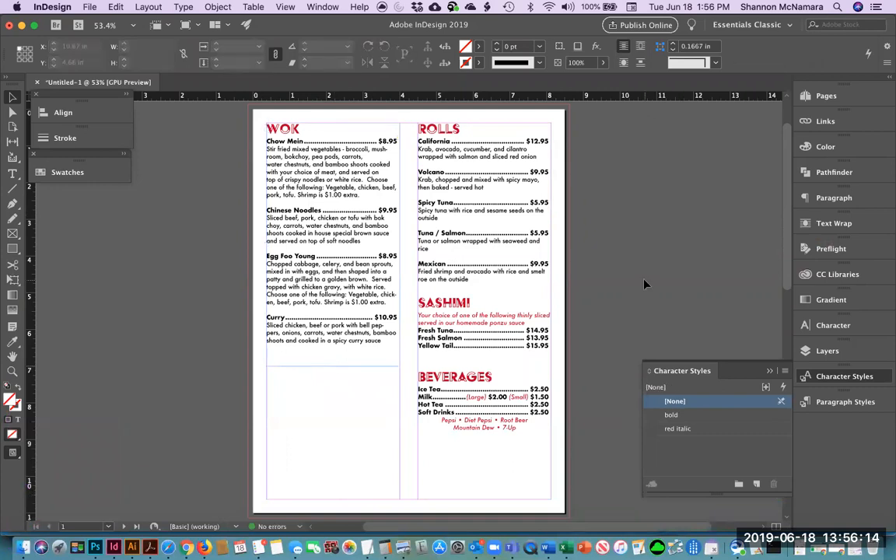
- Draw an empty picture frame across the foot of the page from bleed to bleed, 8.75 in wide and about 2.165 in high
{"action": "key", "text": "super+d"}
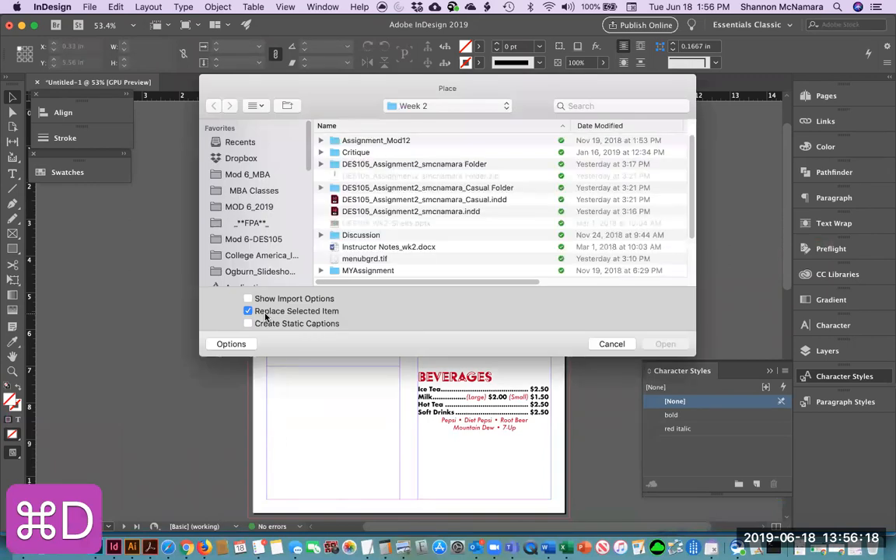
{"action": "key", "text": "Escape"}
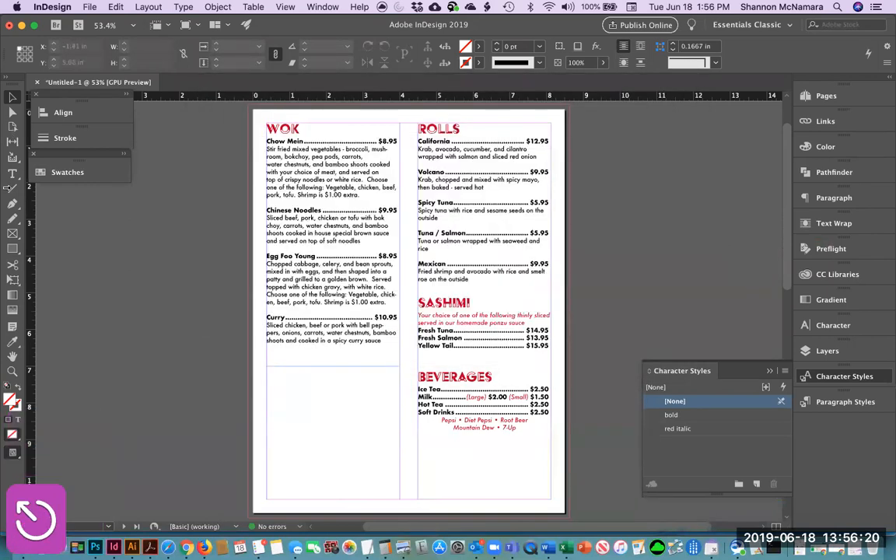
{"action": "key", "text": "f"}
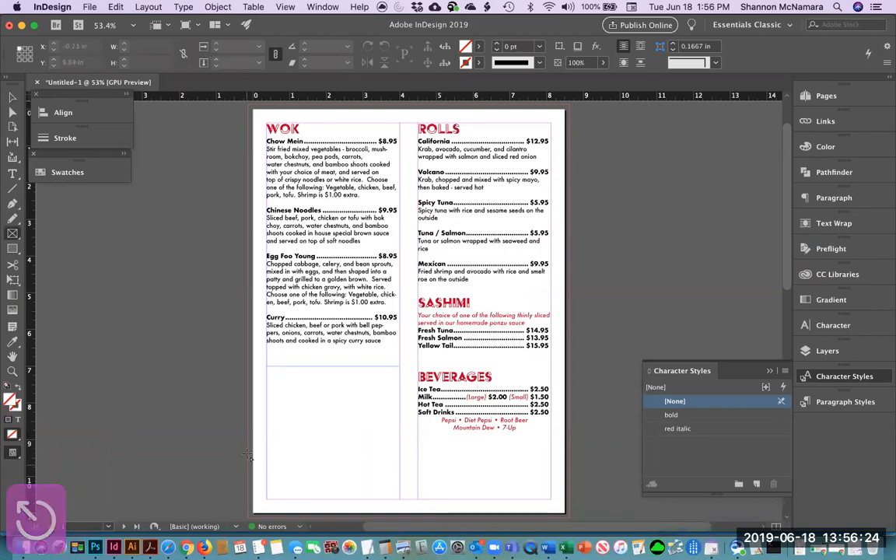
{"action": "left_click_drag", "start_coordinate": [250, 441], "coordinate": [570, 518]}
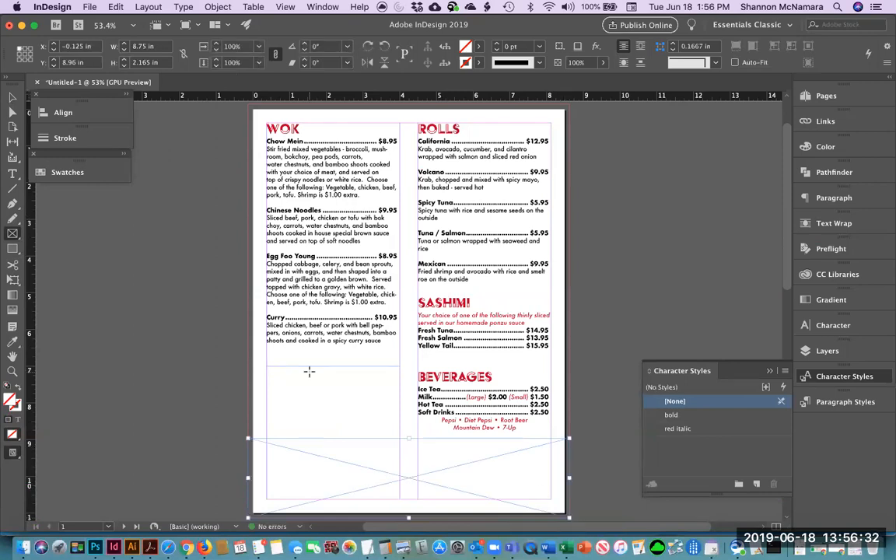
- Place Sushi2.jpg from the WokNRoll folder into the new picture frame at the foot of the page
{"action": "left_click", "coordinate": [90, 7]}
{"action": "left_click", "coordinate": [115, 168]}
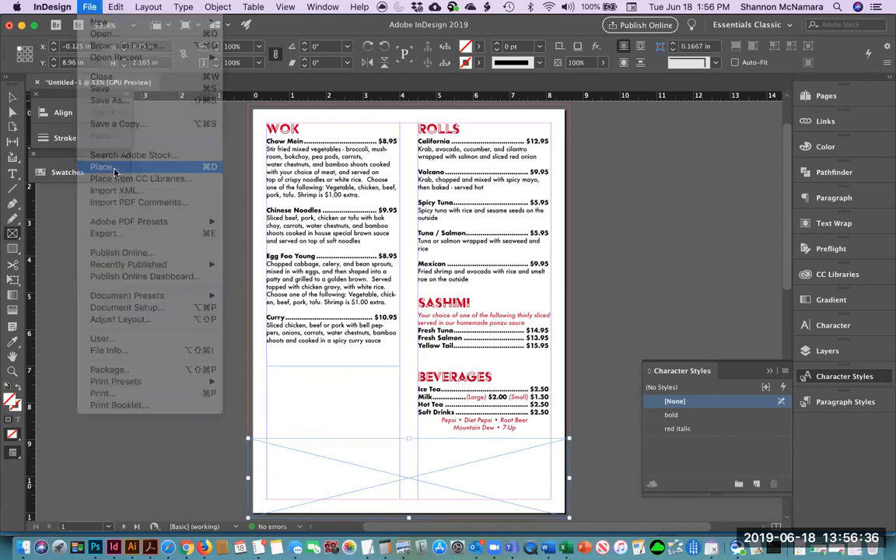
{"action": "left_click", "coordinate": [418, 106]}
{"action": "left_click", "coordinate": [377, 103]}
{"action": "left_click", "coordinate": [349, 142]}
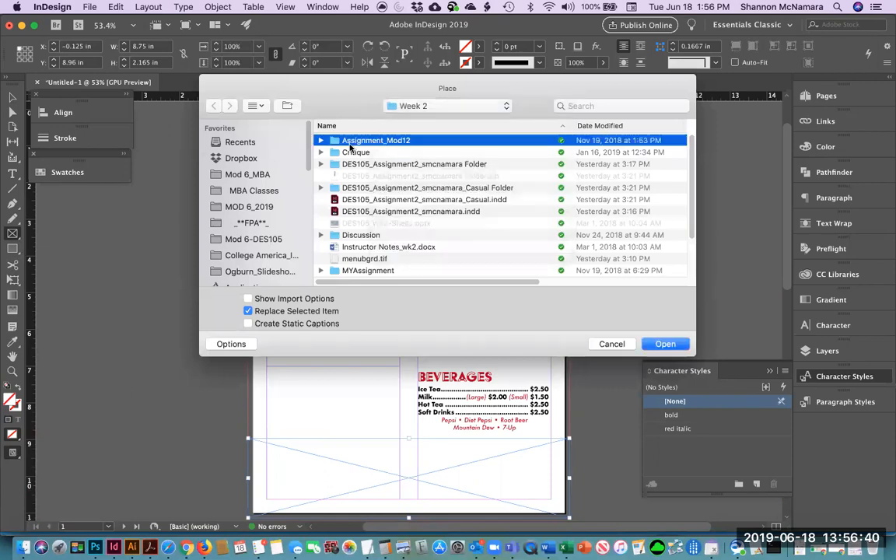
{"action": "key", "text": "w"}
{"action": "scroll", "coordinate": [374, 136], "scroll_direction": "up", "scroll_amount": 4}
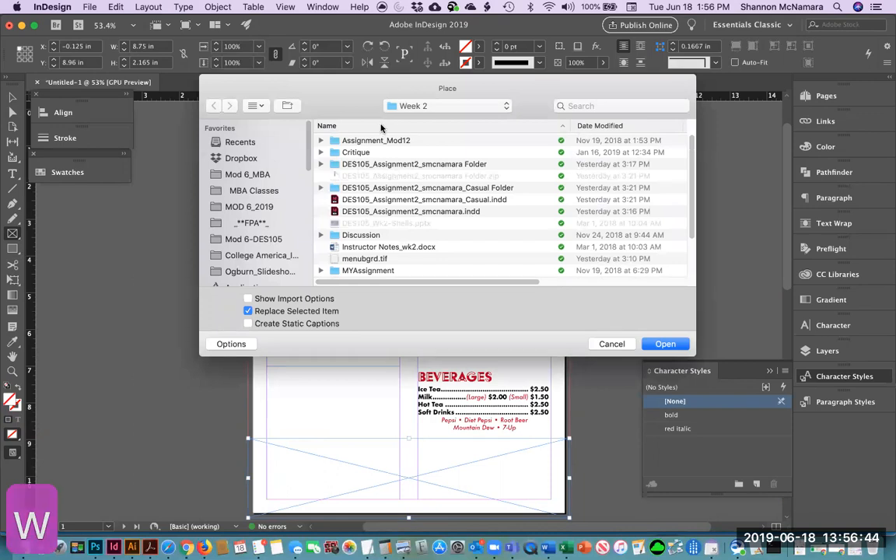
{"action": "left_click", "coordinate": [382, 125]}
{"action": "double_click", "coordinate": [356, 152]}
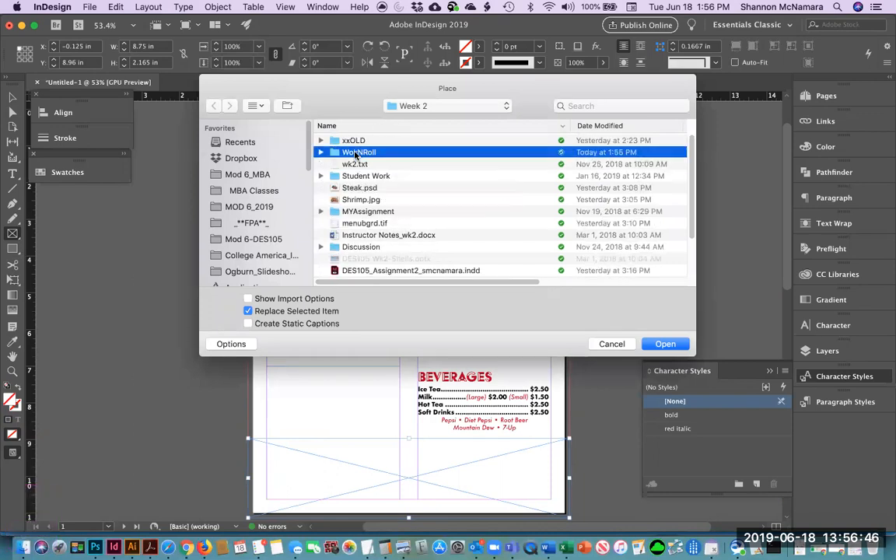
{"action": "left_click", "coordinate": [356, 143]}
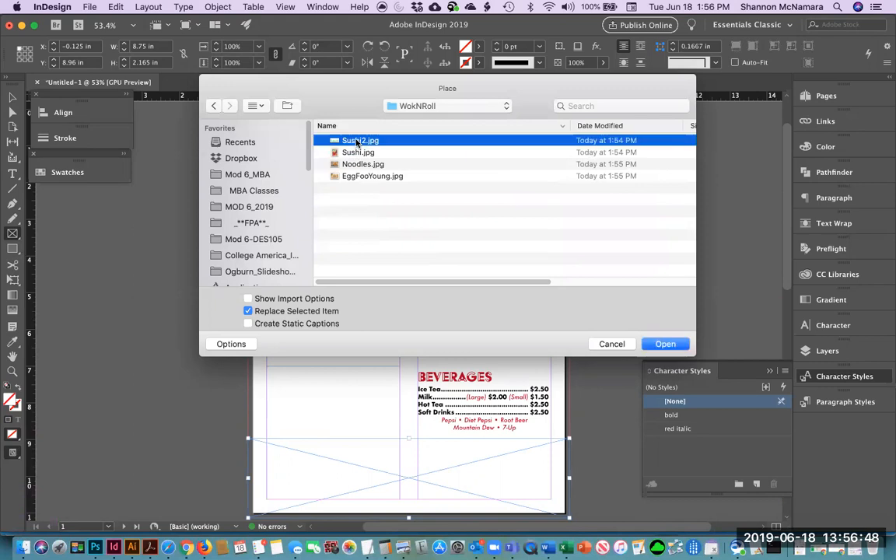
{"action": "key", "text": "space"}
{"action": "key", "text": "space"}
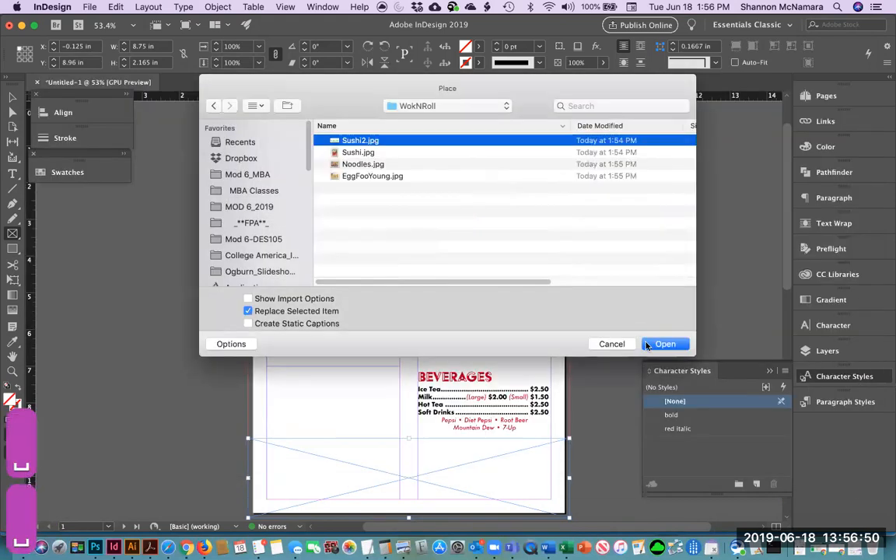
{"action": "left_click", "coordinate": [663, 343]}
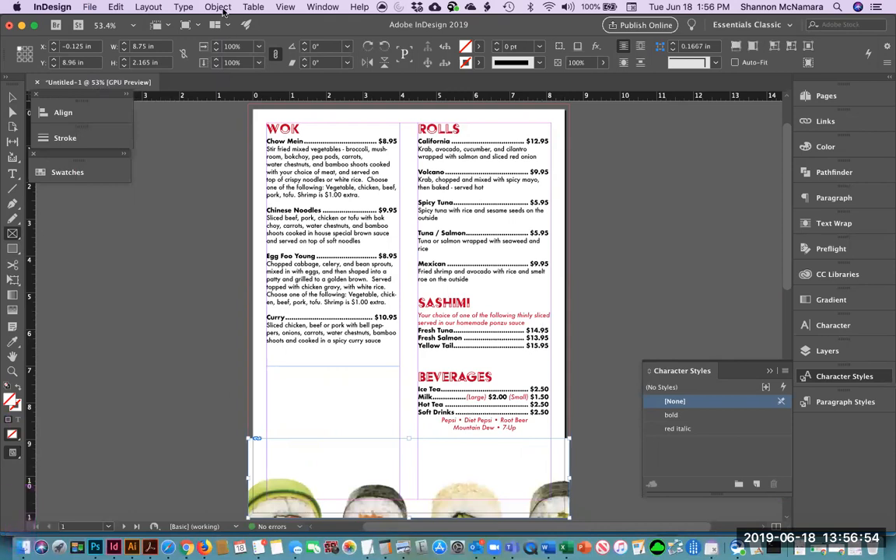
- Fit the placed sushi image proportionally inside its frame
{"action": "left_click", "coordinate": [218, 7]}
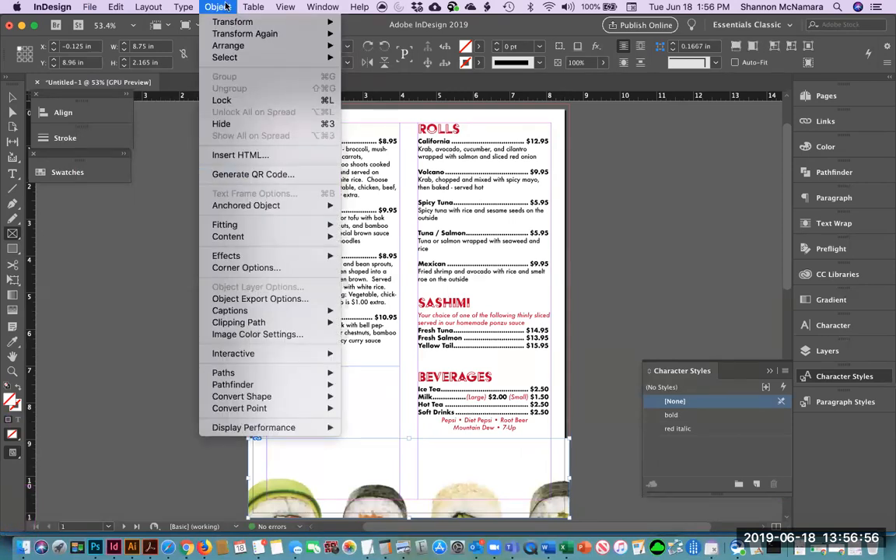
{"action": "mouse_move", "coordinate": [253, 224]}
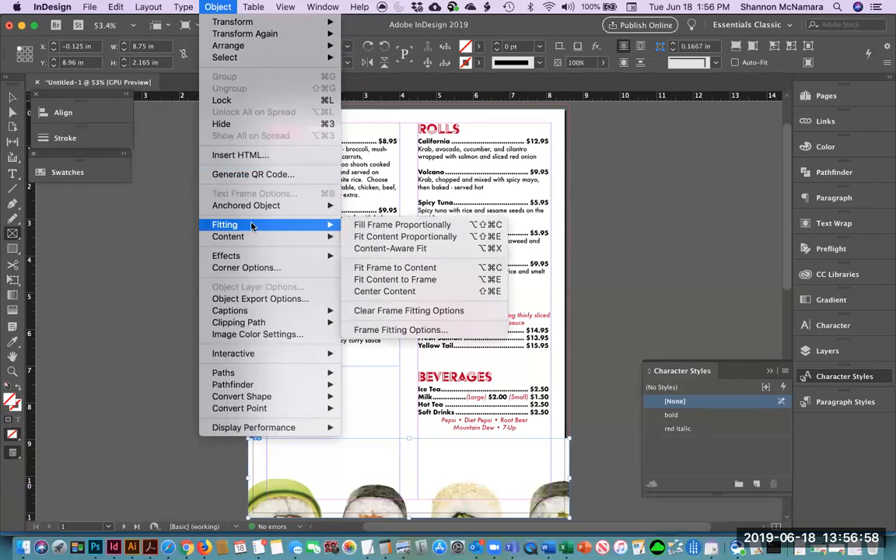
{"action": "left_click", "coordinate": [396, 237]}
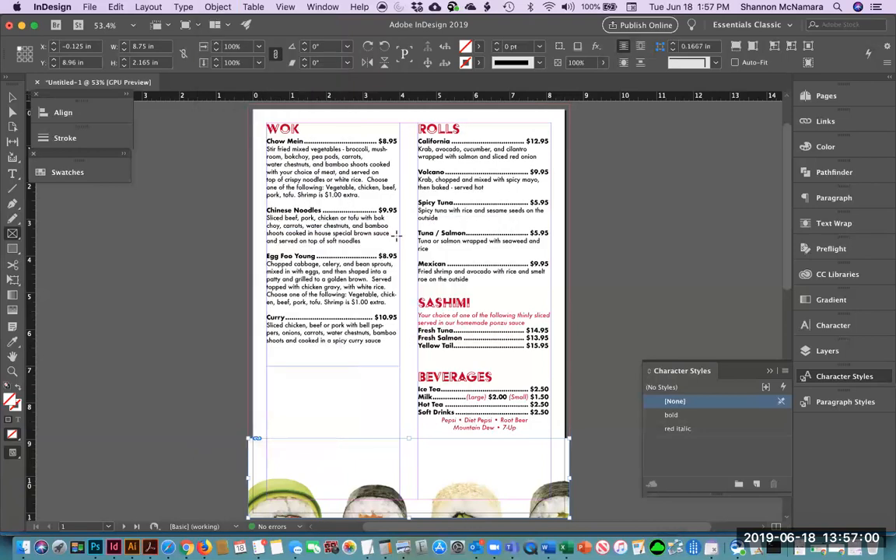
- Enlarge the sushi image within its frame to about 9.5 in wide, so the row of rolls spans the page width
{"action": "left_click", "coordinate": [12, 111]}
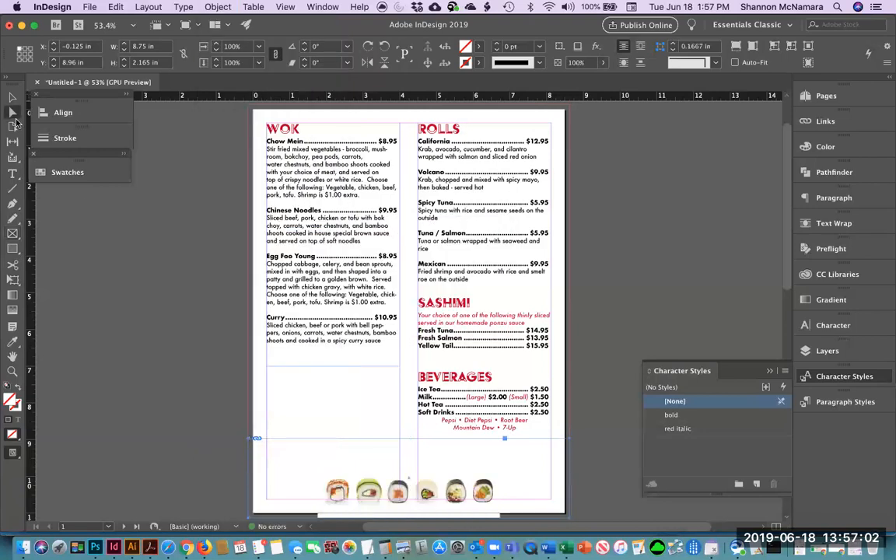
{"action": "left_click", "coordinate": [428, 488]}
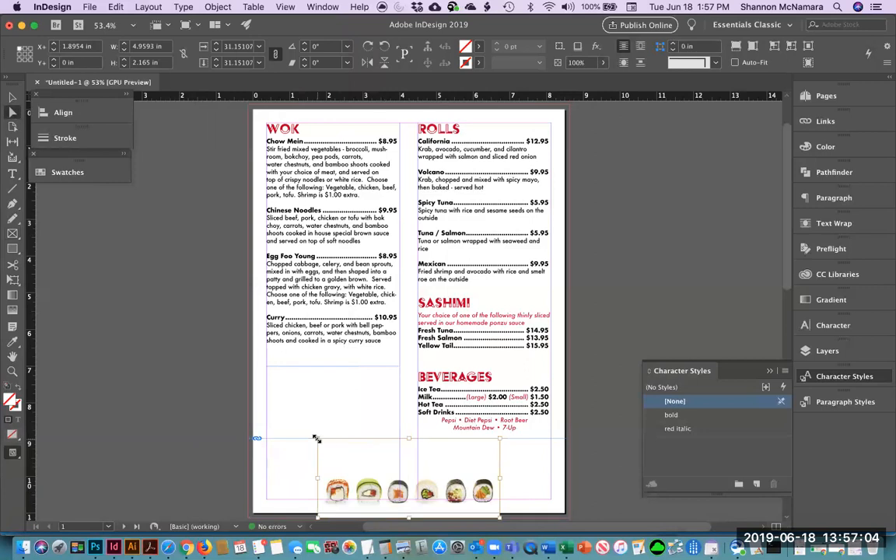
{"action": "left_click_drag", "start_coordinate": [308, 431], "coordinate": [270, 412]}
{"action": "left_click_drag", "start_coordinate": [255, 404], "coordinate": [235, 401]}
{"action": "left_click_drag", "start_coordinate": [500, 404], "coordinate": [564, 374]}
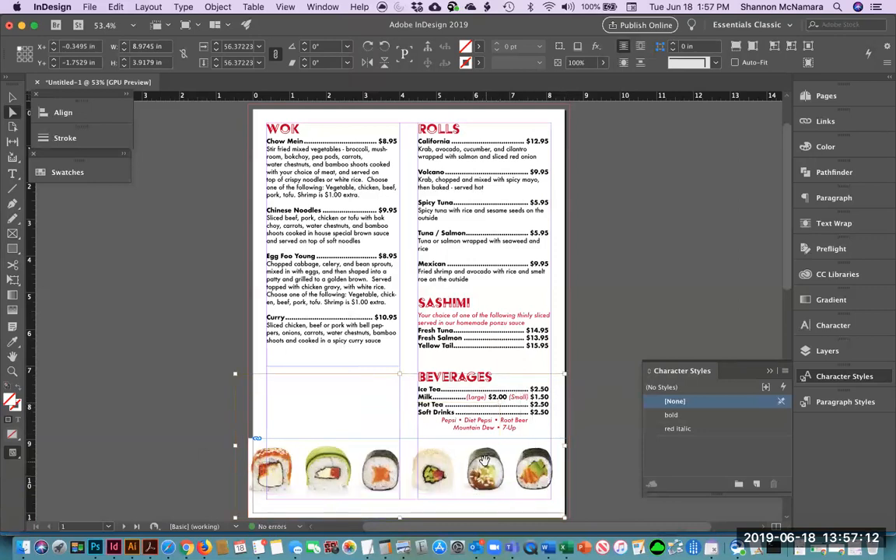
{"action": "left_click_drag", "start_coordinate": [562, 374], "coordinate": [579, 368]}
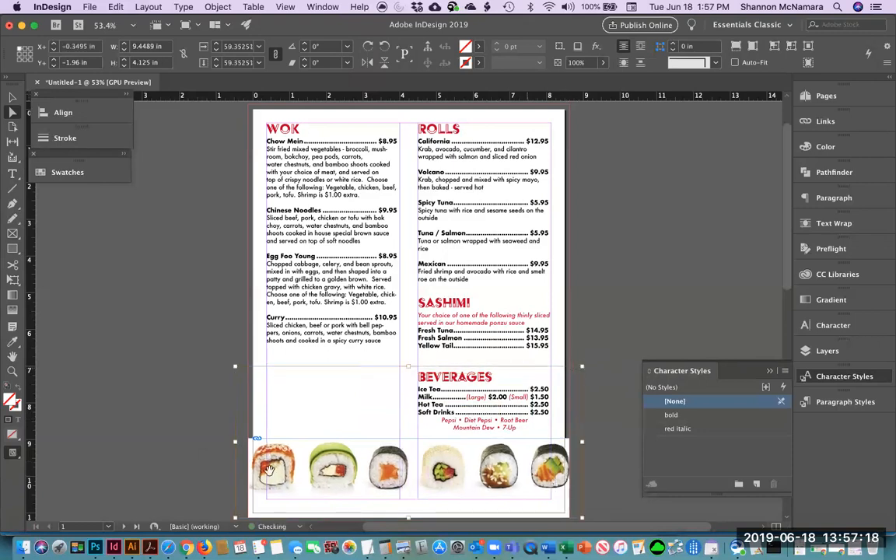
{"action": "left_click_drag", "start_coordinate": [234, 366], "coordinate": [232, 364]}
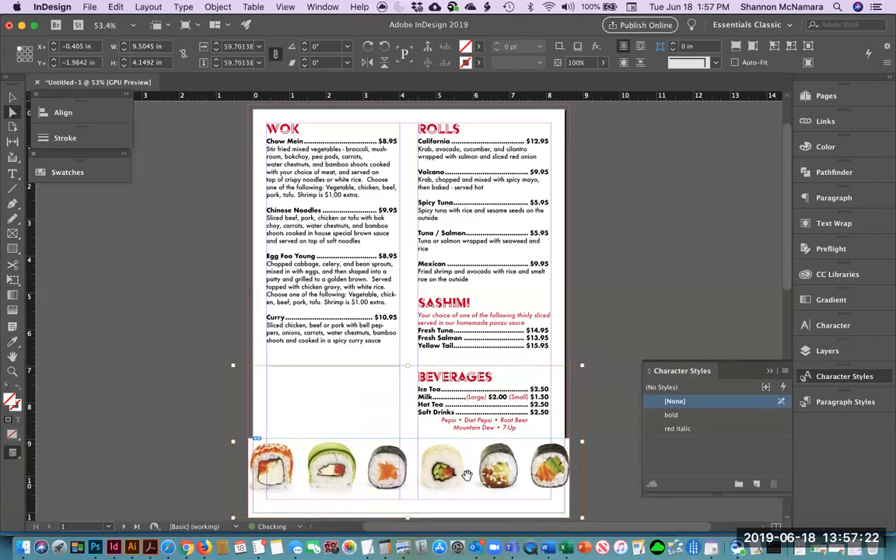
- Nudge the sushi image downward within its frame, towards the bottom bleed
{"action": "key", "text": "Down"}
{"action": "key", "text": "Down"}
{"action": "key", "text": "Down"}
{"action": "key", "text": "Down"}
{"action": "key", "text": "Down"}
{"action": "key", "text": "Down"}
{"action": "key", "text": "Down"}
{"action": "key", "text": "Down"}
{"action": "key", "text": "Down"}
{"action": "key", "text": "Down"}
{"action": "key", "text": "Down"}
{"action": "key", "text": "Down"}
{"action": "key", "text": "Down"}
{"action": "key", "text": "Down"}
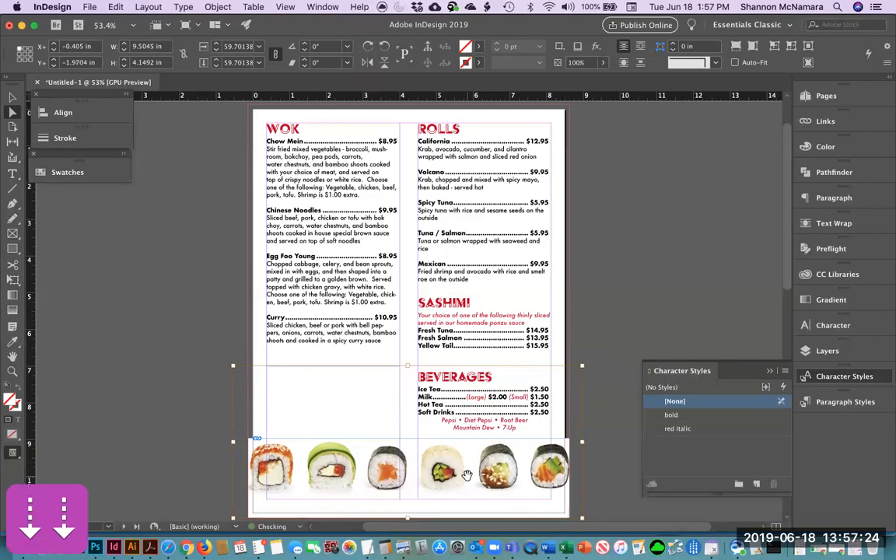
{"action": "key", "text": "Down"}
{"action": "key", "text": "Down"}
{"action": "key", "text": "Down"}
{"action": "key", "text": "Down"}
{"action": "key", "text": "Down"}
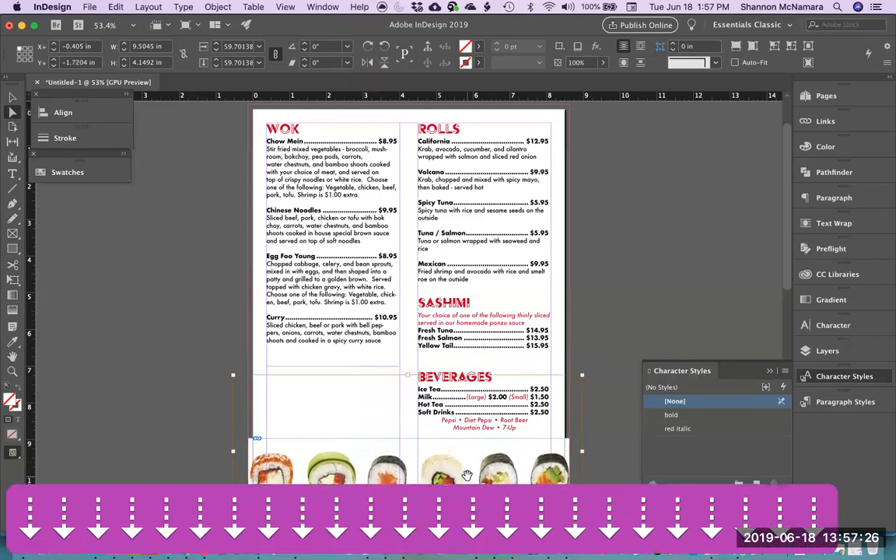
- Lower the top edge of the sushi image's frame to leave more space beneath the soft drinks list
{"action": "left_click", "coordinate": [623, 306]}
{"action": "key", "text": "space"}
{"action": "left_click_drag", "start_coordinate": [614, 373], "coordinate": [619, 259]}
{"action": "left_click", "coordinate": [12, 97]}
{"action": "left_click", "coordinate": [449, 363]}
{"action": "left_click_drag", "start_coordinate": [422, 401], "coordinate": [413, 389]}
{"action": "left_click_drag", "start_coordinate": [512, 364], "coordinate": [512, 377]}
{"action": "left_click", "coordinate": [646, 315]}
{"action": "key", "text": "space"}
{"action": "left_click_drag", "start_coordinate": [440, 337], "coordinate": [444, 381]}
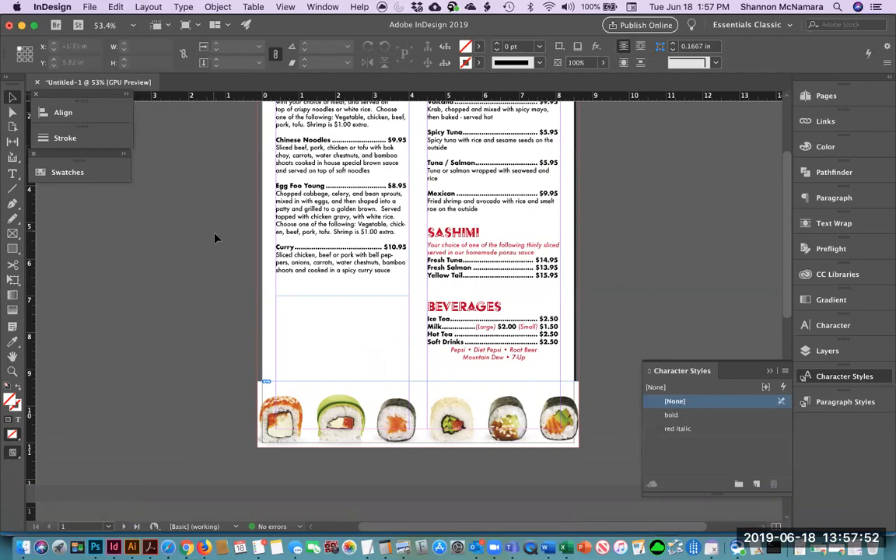
- Place Noodles.jpg inline in the blank line between the Chinese Noodles description and the Egg Foo Young item
{"action": "scroll", "coordinate": [325, 210], "scroll_direction": "up", "scroll_amount": 7}
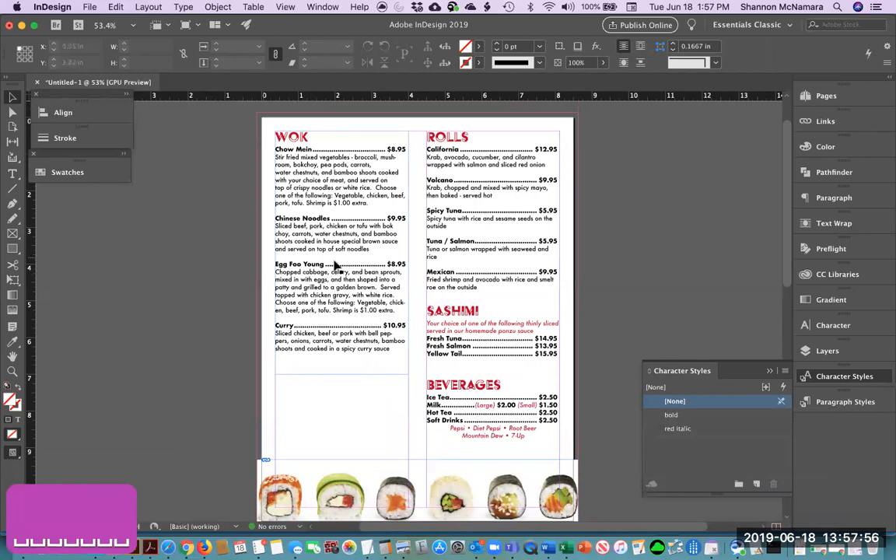
{"action": "key", "text": "t"}
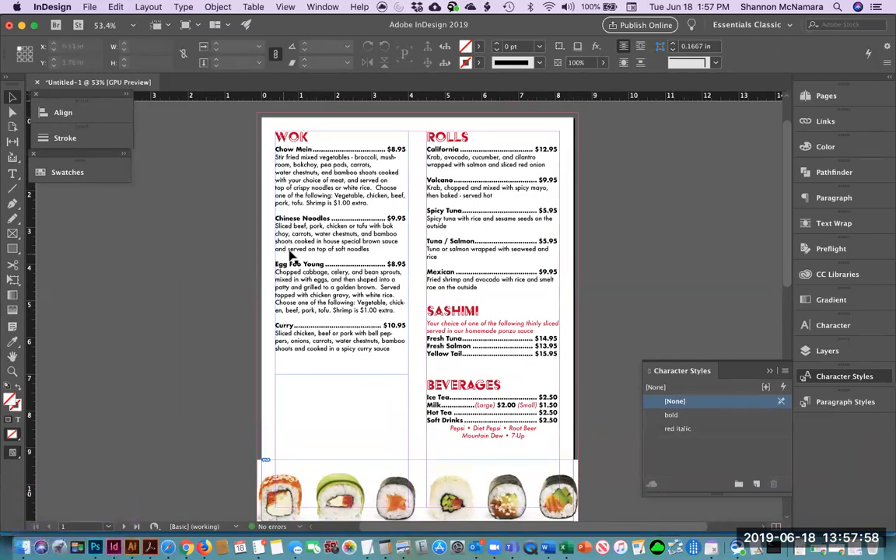
{"action": "left_click", "coordinate": [288, 259]}
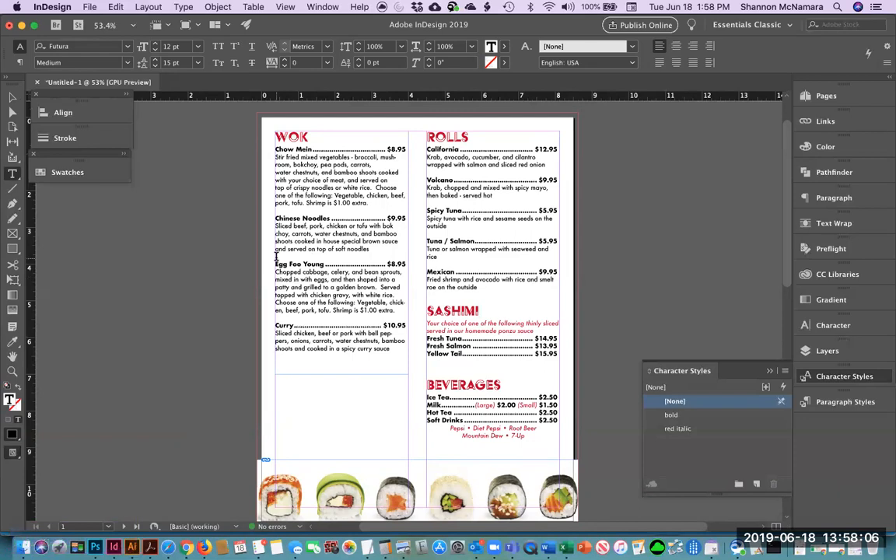
{"action": "key", "text": "super+d"}
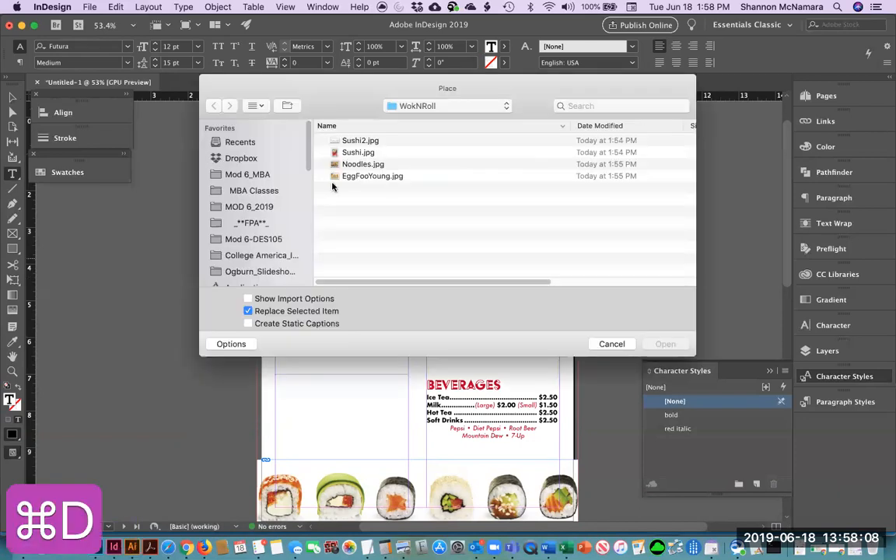
{"action": "left_click", "coordinate": [360, 165]}
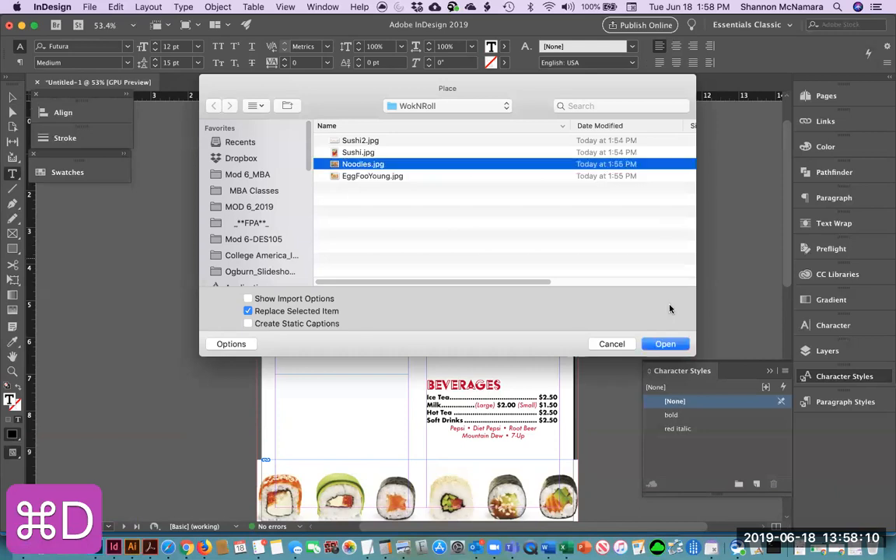
{"action": "left_click", "coordinate": [666, 344]}
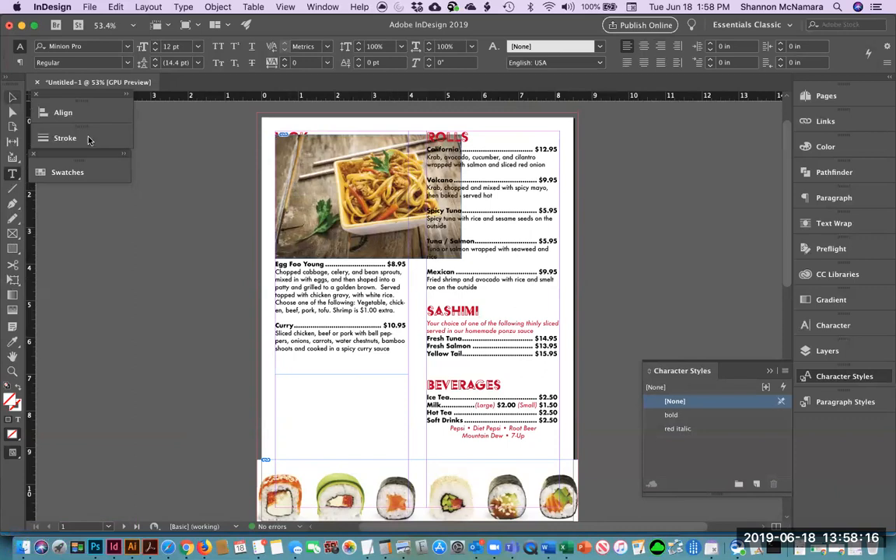
- Scale the inline noodles image proportionally to about 3.45 by 2.3 in, then delete it
{"action": "left_click", "coordinate": [12, 96]}
{"action": "left_click", "coordinate": [334, 234]}
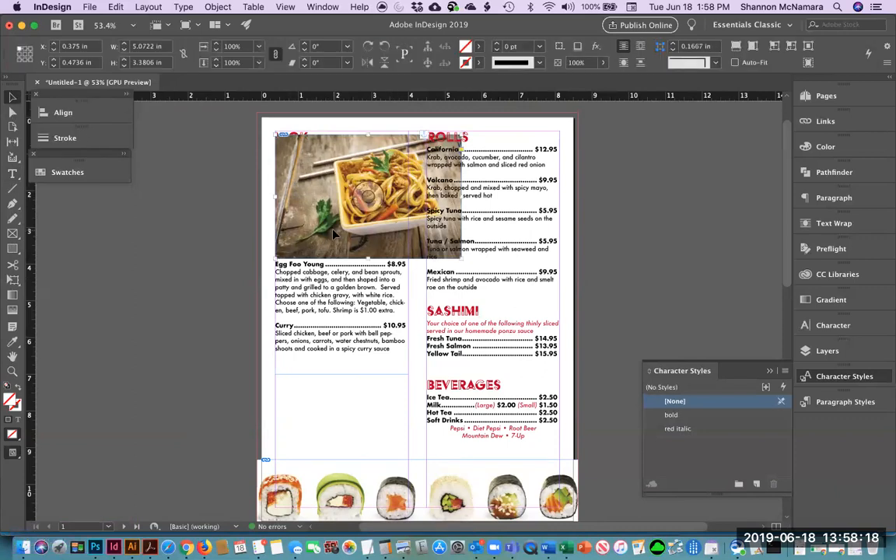
{"action": "left_click_drag", "start_coordinate": [461, 135], "coordinate": [402, 173]}
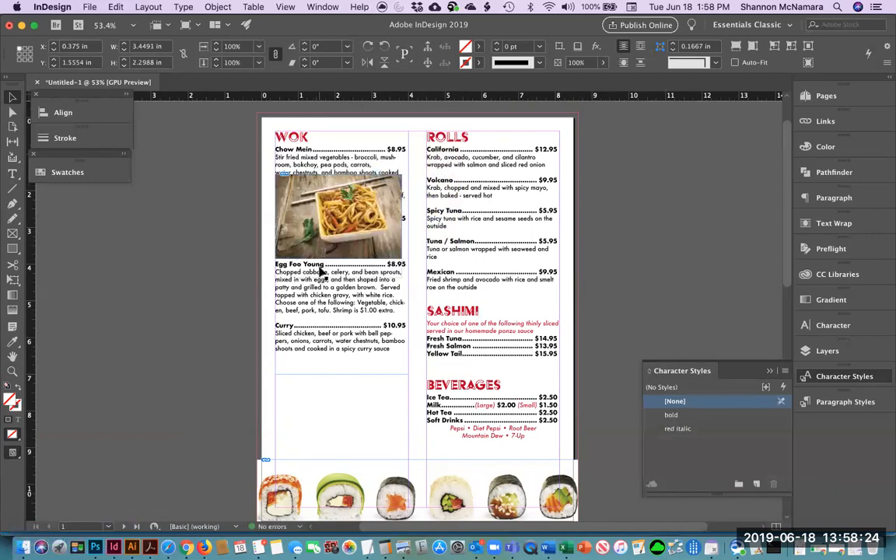
{"action": "left_click_drag", "start_coordinate": [318, 265], "coordinate": [319, 270]}
{"action": "key", "text": "BackSpace"}
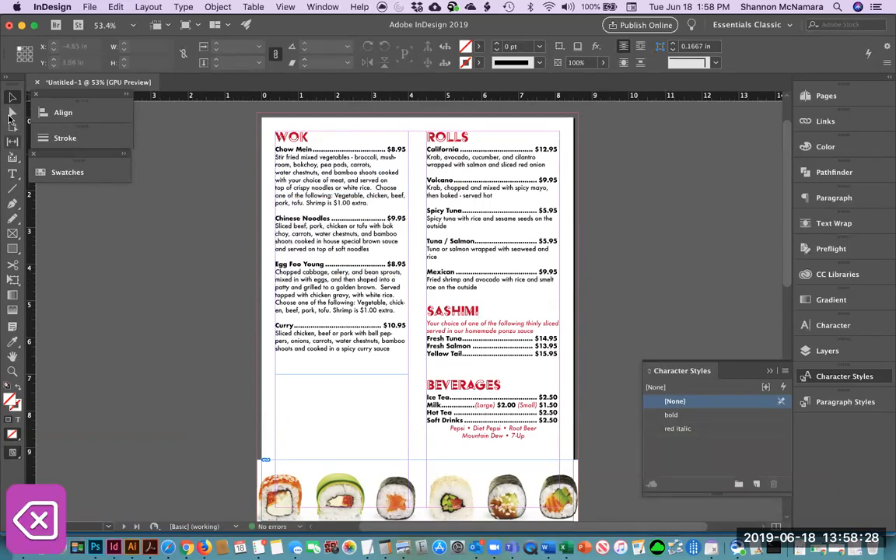
- Draw a rectangular frame about 3.625 by 2.42 in across the Wok column and place Noodles.jpg in it
{"action": "left_click", "coordinate": [12, 235]}
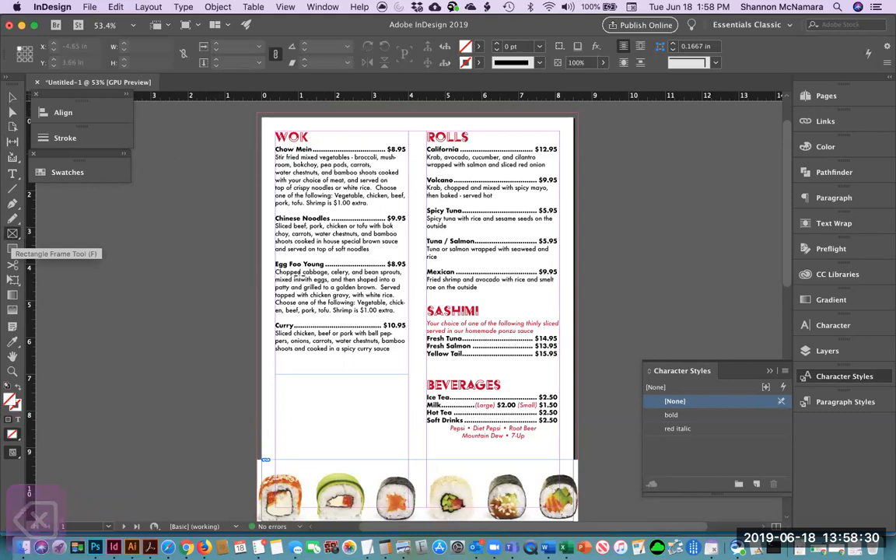
{"action": "left_click_drag", "start_coordinate": [274, 208], "coordinate": [411, 301]}
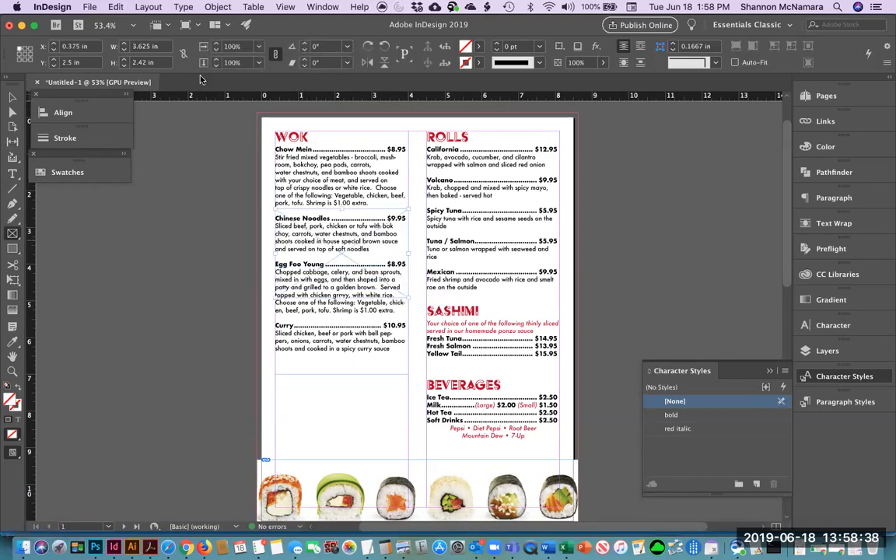
{"action": "left_click", "coordinate": [90, 7]}
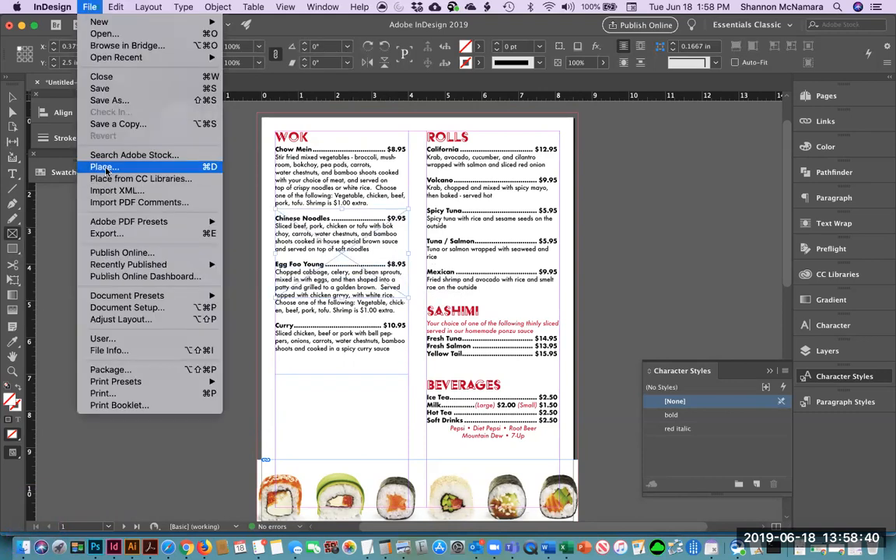
{"action": "left_click", "coordinate": [106, 168]}
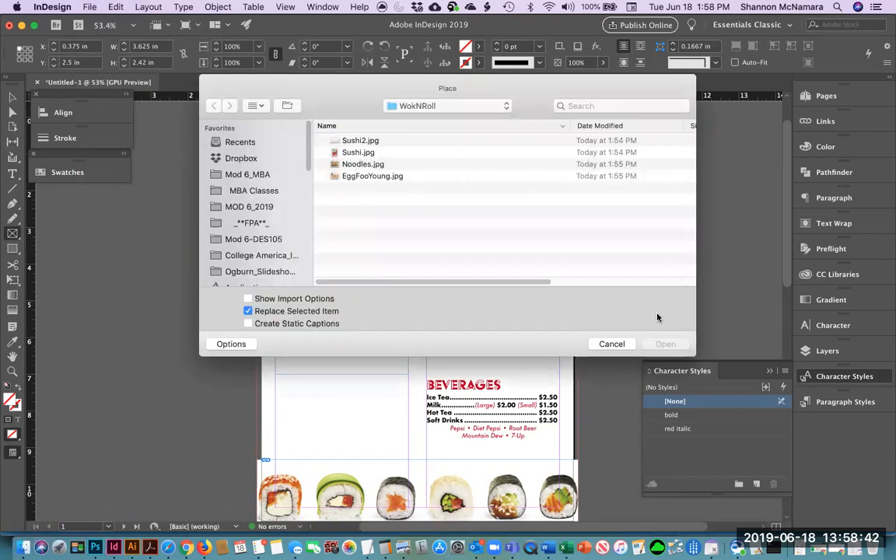
{"action": "left_click", "coordinate": [363, 164]}
{"action": "left_click", "coordinate": [669, 346]}
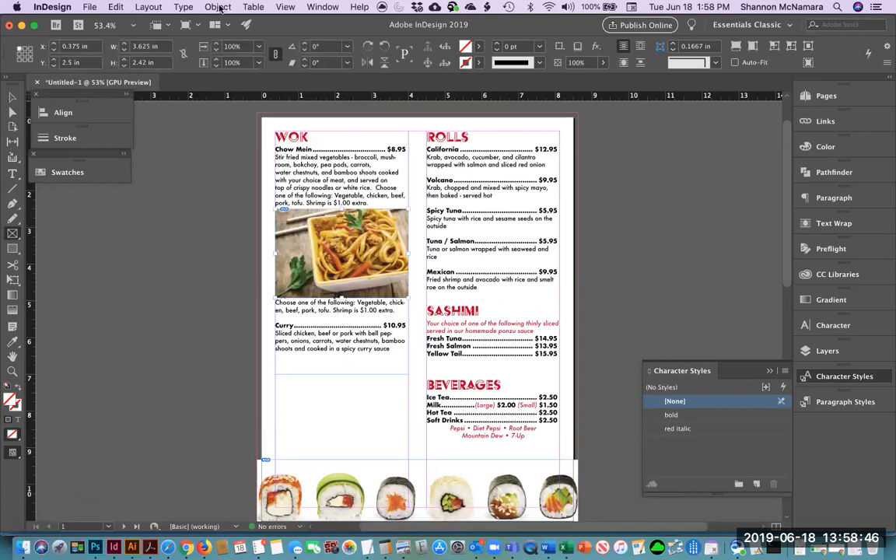
- Fit the noodles image so that it fills its frame proportionally
{"action": "left_click", "coordinate": [220, 7]}
{"action": "mouse_move", "coordinate": [311, 224]}
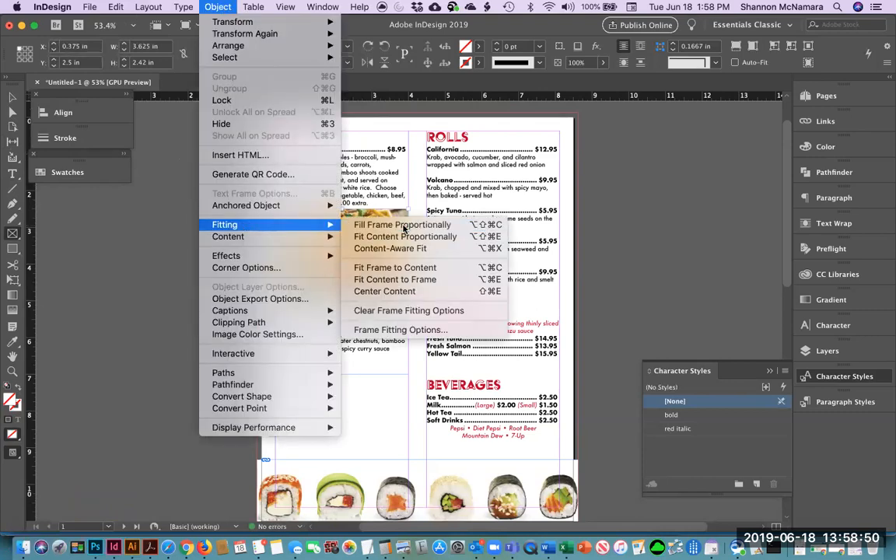
{"action": "left_click", "coordinate": [403, 224]}
- Cut the noodles frame and paste it inline in the blank line above Egg Foo Young
{"action": "left_click", "coordinate": [12, 96]}
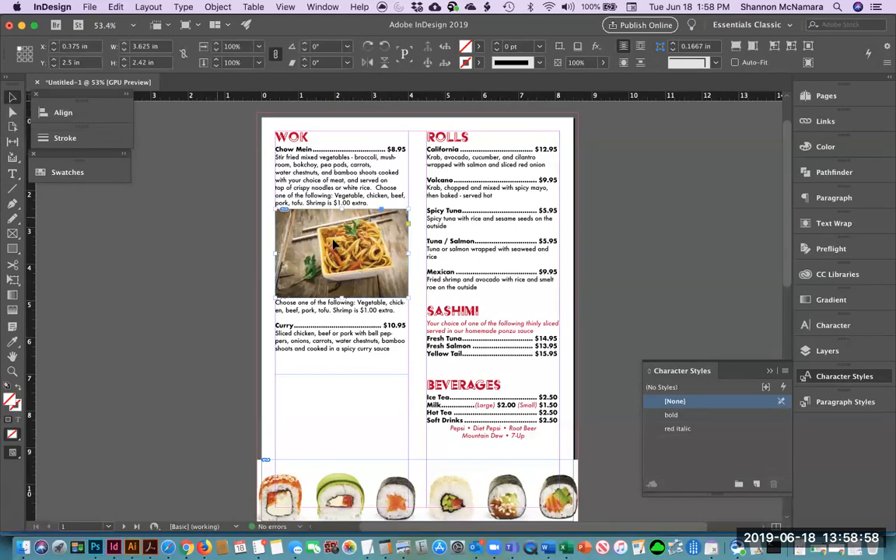
{"action": "key", "text": "super+x"}
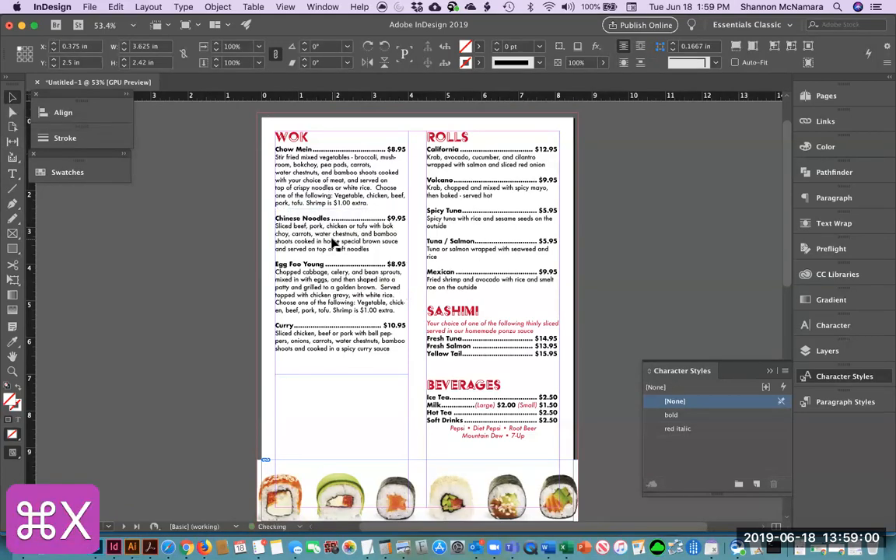
{"action": "double_click", "coordinate": [279, 255]}
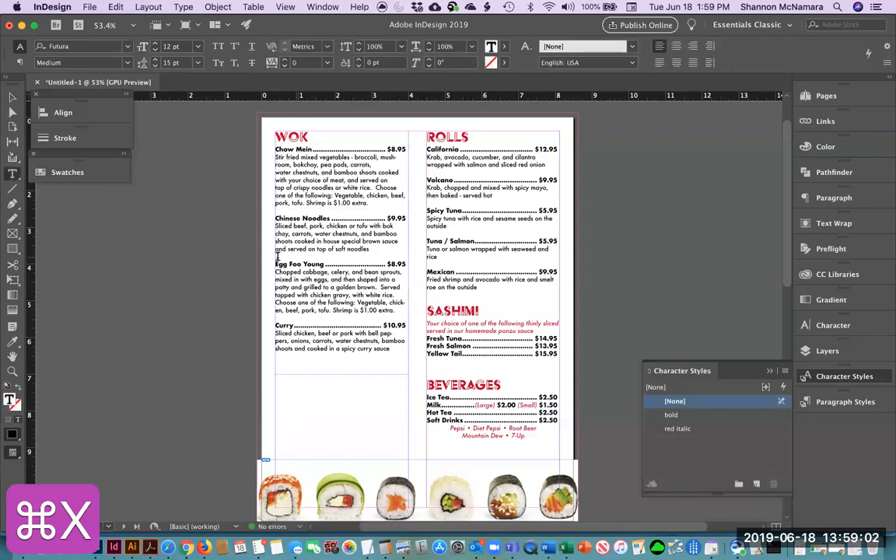
{"action": "key", "text": "super+v"}
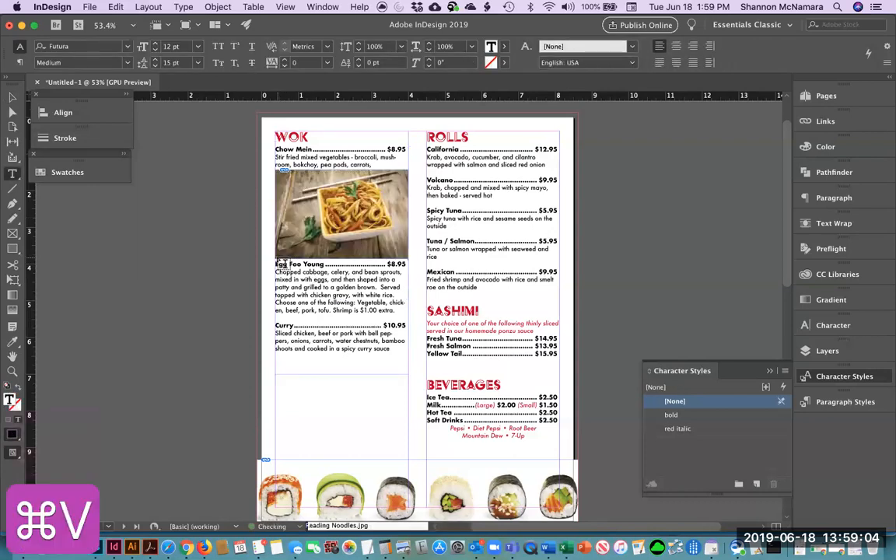
- Try moving the inline noodles image down below the Chinese Noodles heading, then undo the move
{"action": "key", "text": "Escape"}
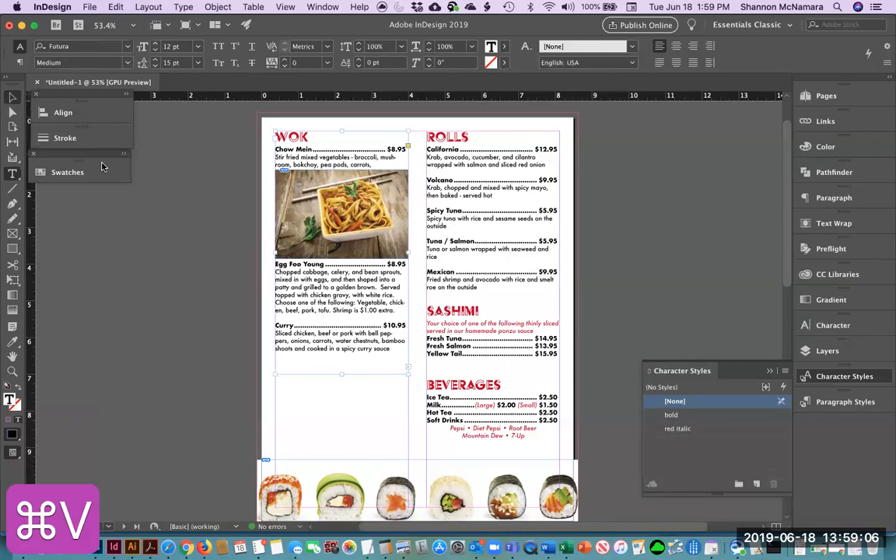
{"action": "left_click", "coordinate": [319, 247]}
{"action": "left_click_drag", "start_coordinate": [317, 243], "coordinate": [316, 299]}
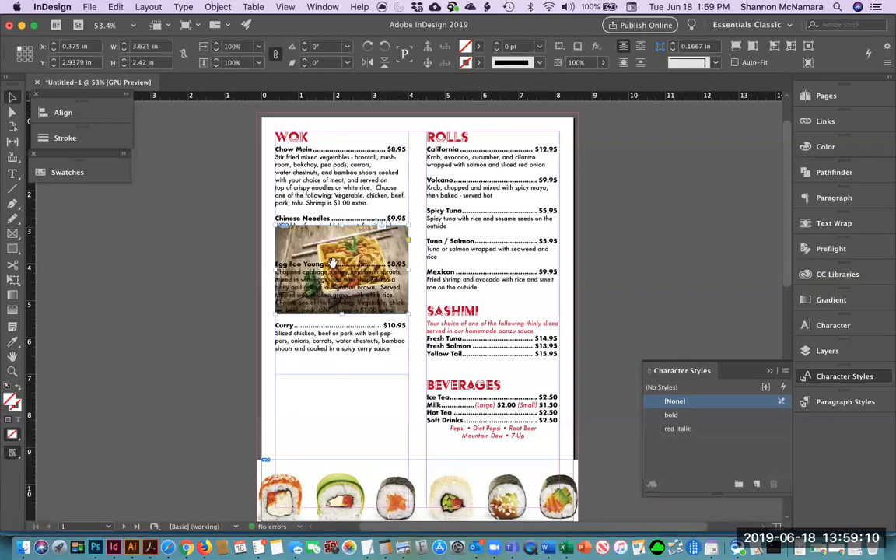
{"action": "key", "text": "super+z"}
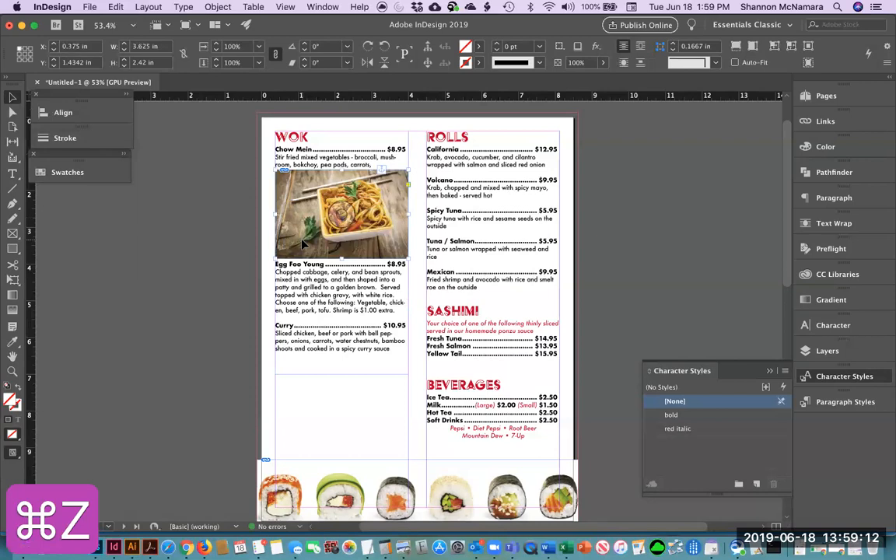
- Cut the inline noodles image, add two line breaks above Egg Foo Young, and paste the image back inline
{"action": "key", "text": "super+x"}
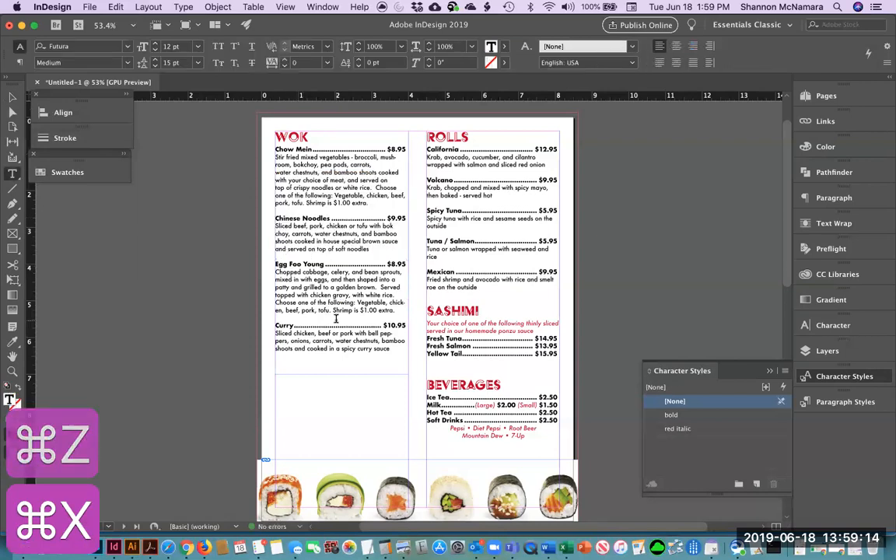
{"action": "key", "text": "Return"}
{"action": "key", "text": "Return"}
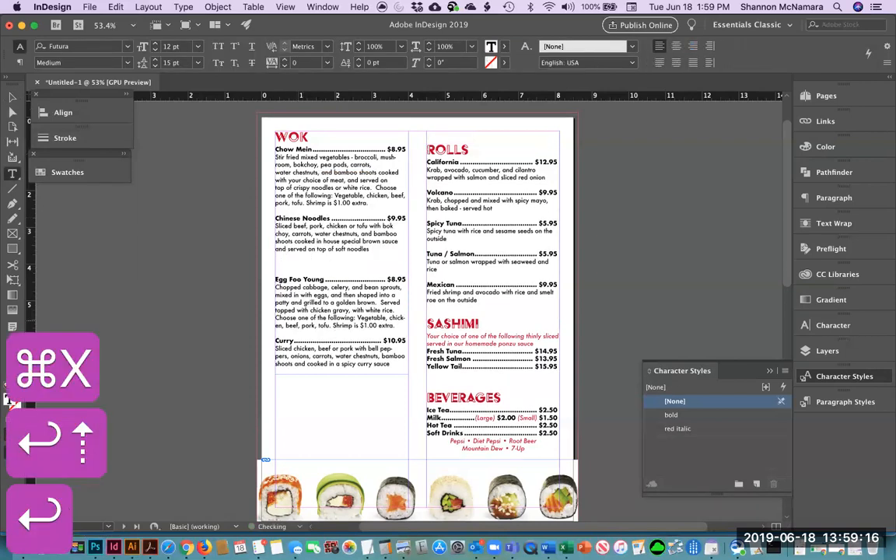
{"action": "key", "text": "super+v"}
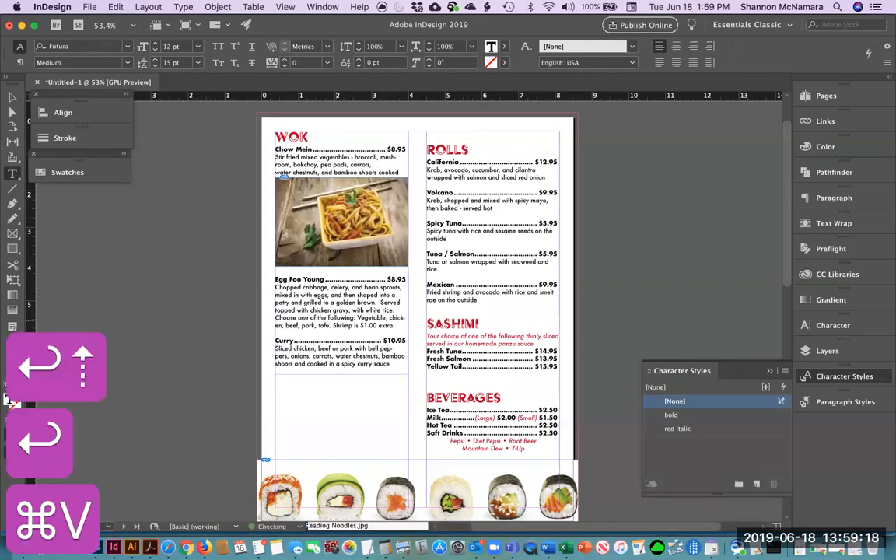
- Move the inline noodles image down until its top edge sits directly beneath the Chinese Noodles description
{"action": "left_click", "coordinate": [13, 97]}
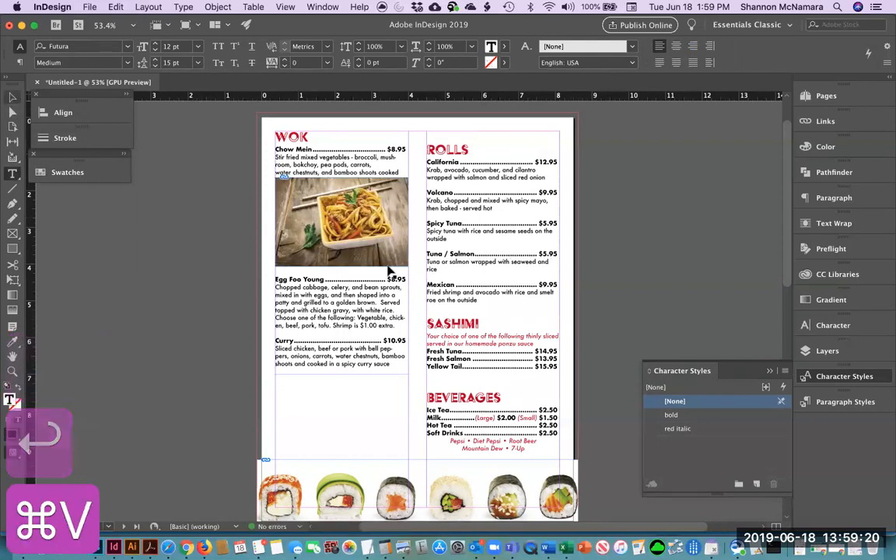
{"action": "left_click", "coordinate": [368, 252]}
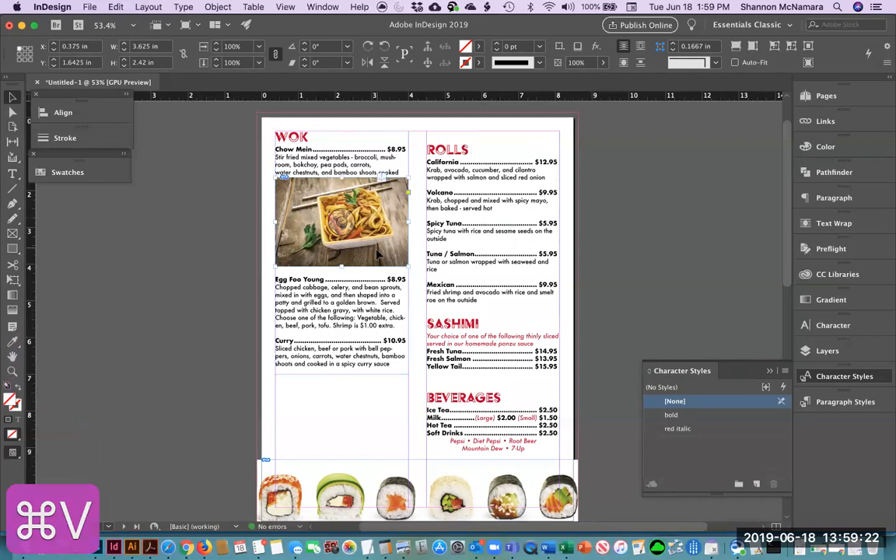
{"action": "left_click_drag", "start_coordinate": [366, 258], "coordinate": [364, 294]}
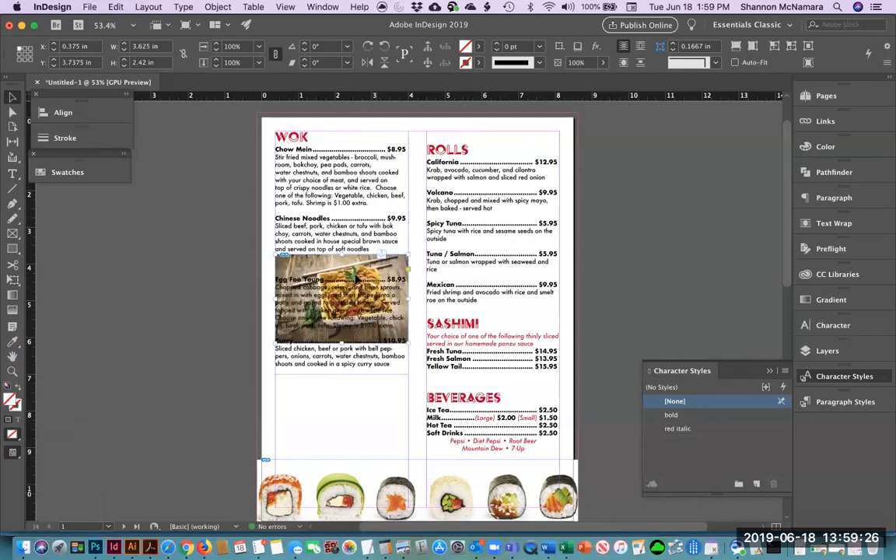
- Insert ten line breaks before the Egg Foo Young heading to push the item below the noodles image
{"action": "key", "text": "t"}
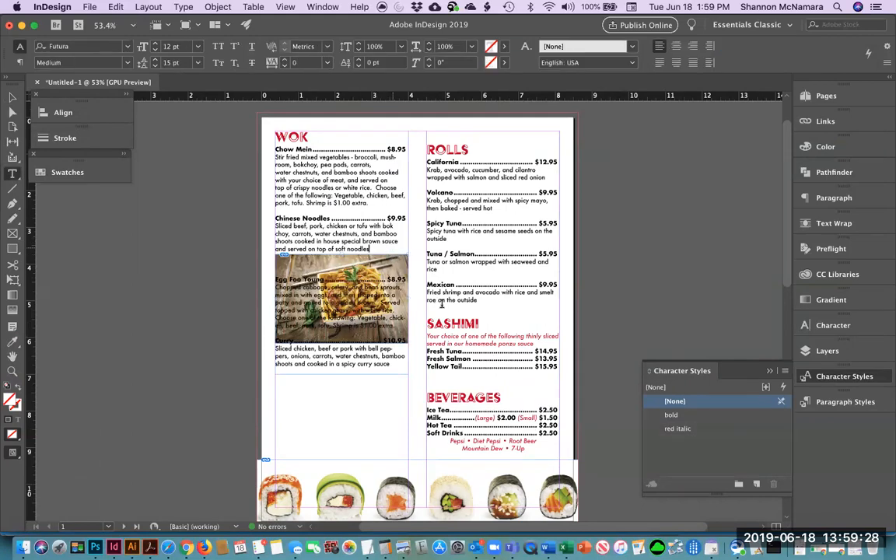
{"action": "key", "text": "Down"}
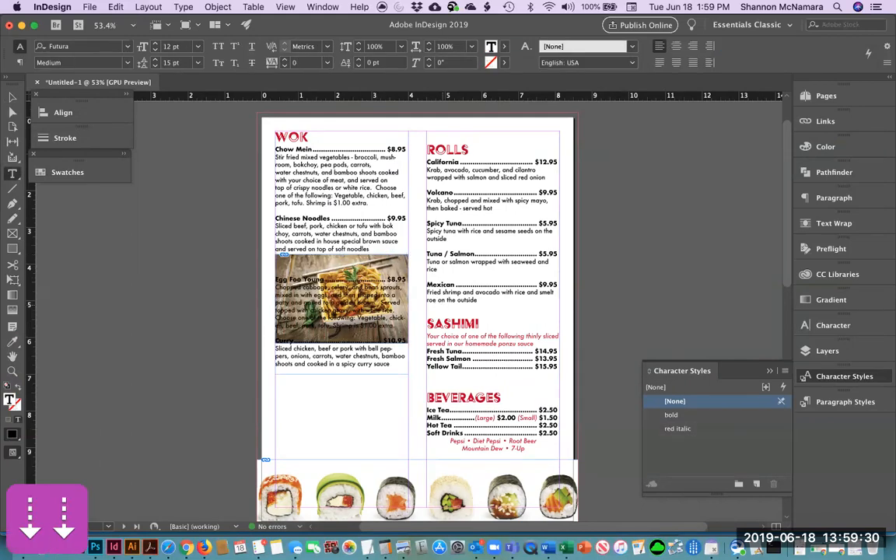
{"action": "key", "text": "Right"}
{"action": "key", "text": "Right"}
{"action": "key", "text": "Right"}
{"action": "key", "text": "Left"}
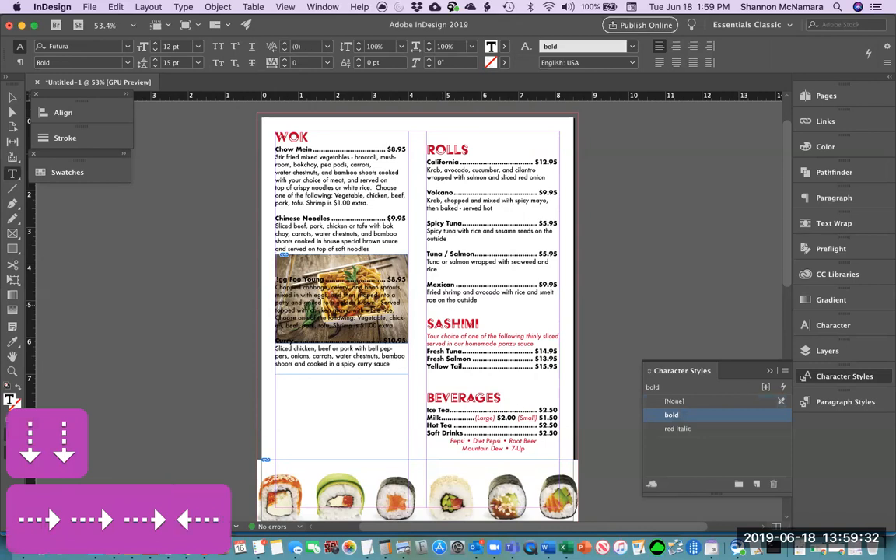
{"action": "key", "text": "Return"}
{"action": "key", "text": "Return"}
{"action": "key", "text": "Return"}
{"action": "key", "text": "Return"}
{"action": "key", "text": "Return"}
{"action": "key", "text": "Return"}
{"action": "key", "text": "Return"}
{"action": "key", "text": "Return"}
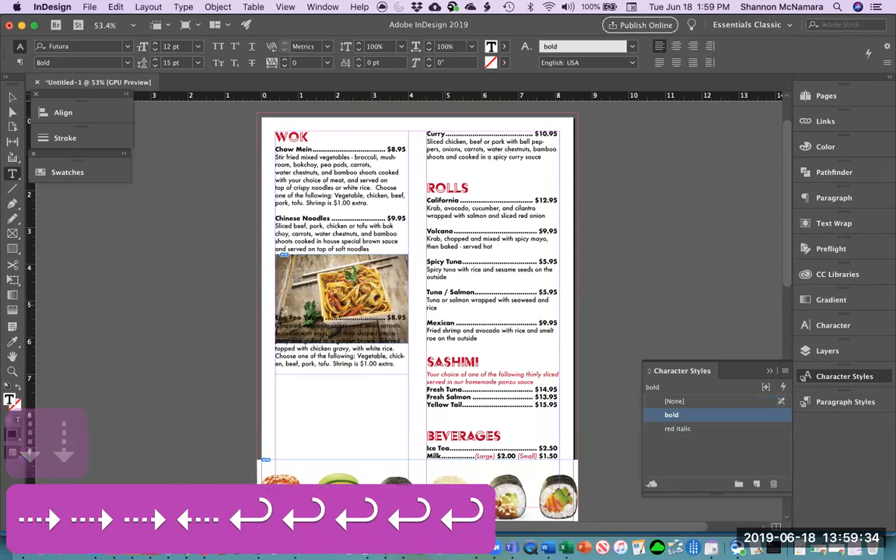
{"action": "key", "text": "Return"}
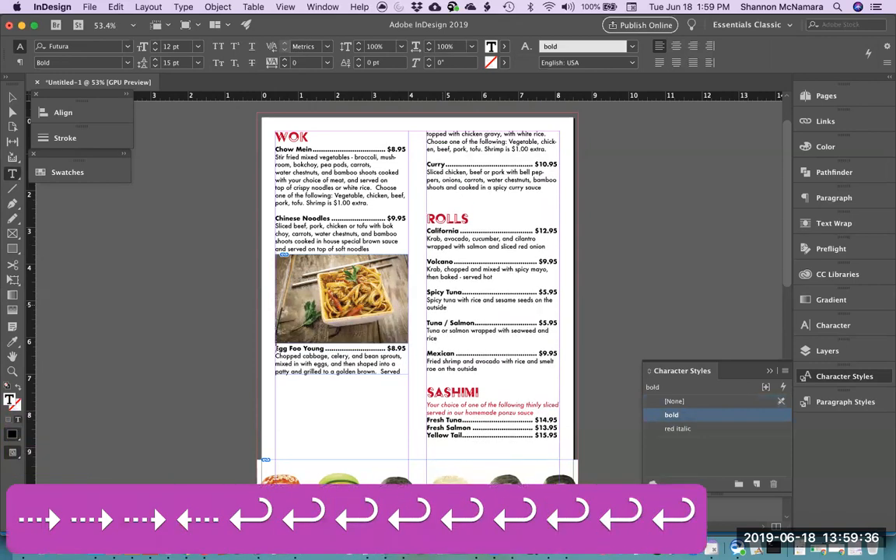
{"action": "key", "text": "Return"}
- Extend the Wok column's text frame down to the top of the sushi image, about 8.95 in high
{"action": "left_click", "coordinate": [12, 99]}
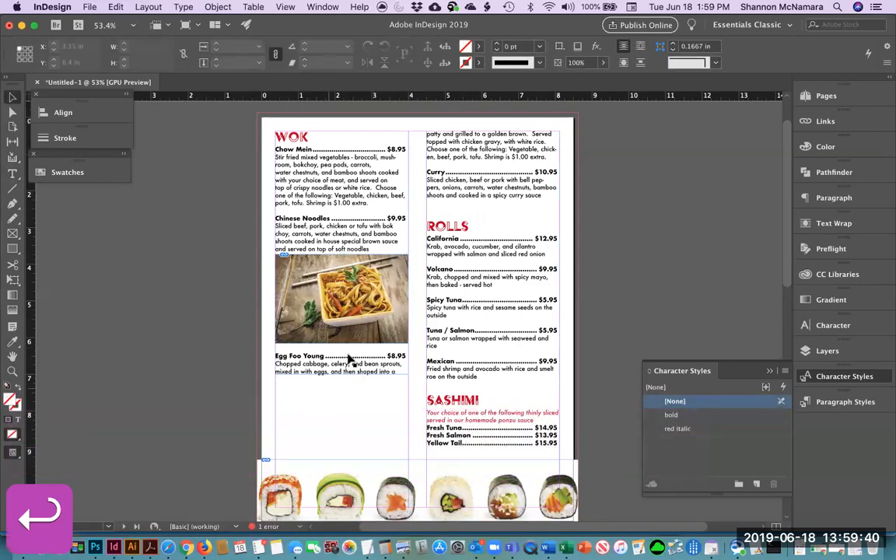
{"action": "left_click_drag", "start_coordinate": [349, 378], "coordinate": [344, 464]}
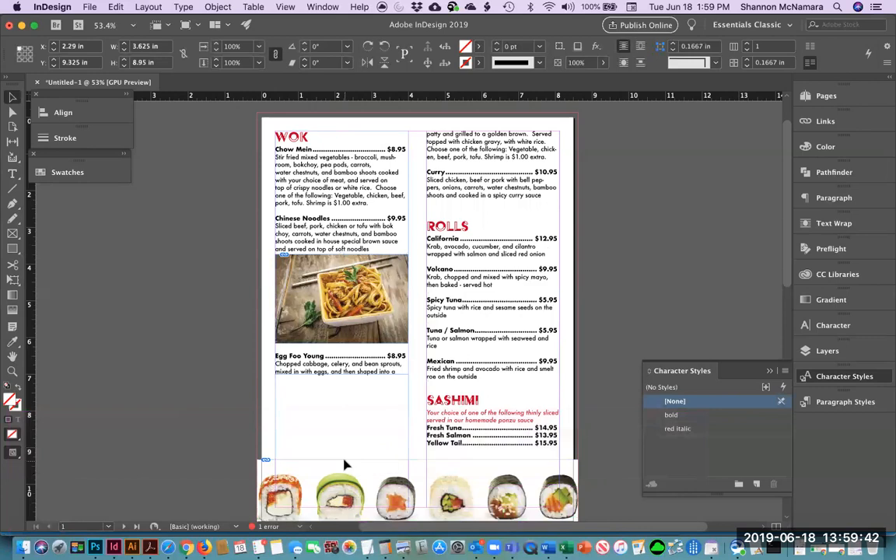
- Nudge the inline noodles image slightly down to open a small gap beneath the Chinese Noodles description
{"action": "left_click", "coordinate": [614, 248]}
{"action": "key", "text": "space"}
{"action": "left_click_drag", "start_coordinate": [616, 311], "coordinate": [613, 258]}
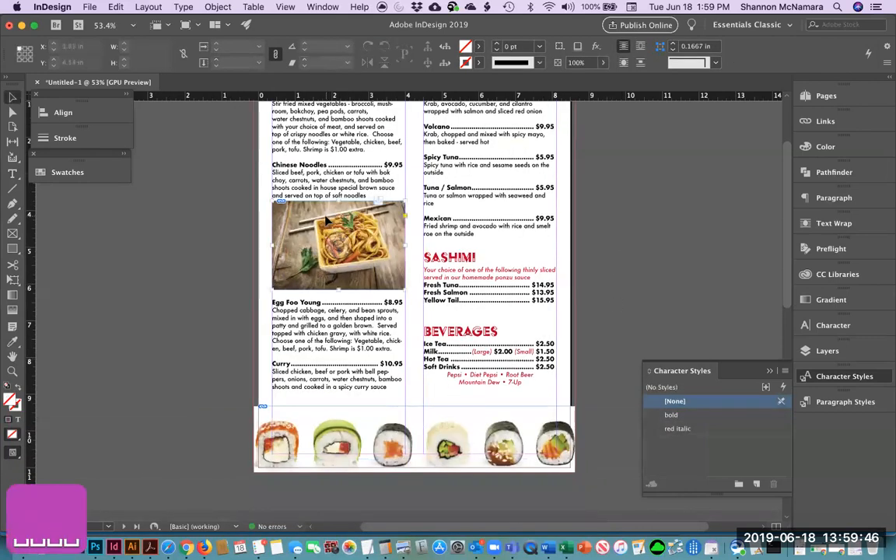
{"action": "left_click", "coordinate": [326, 221]}
{"action": "key", "text": "Down"}
{"action": "key", "text": "Down"}
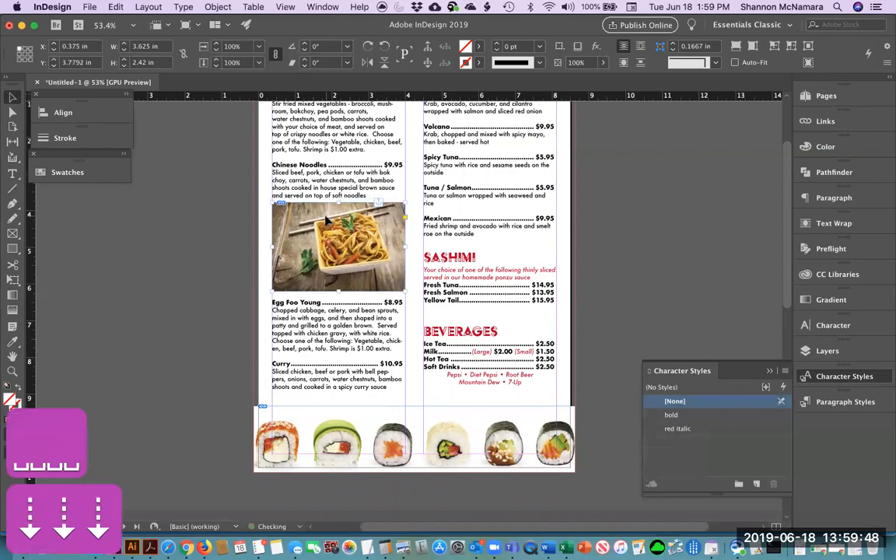
{"action": "left_click", "coordinate": [585, 192]}
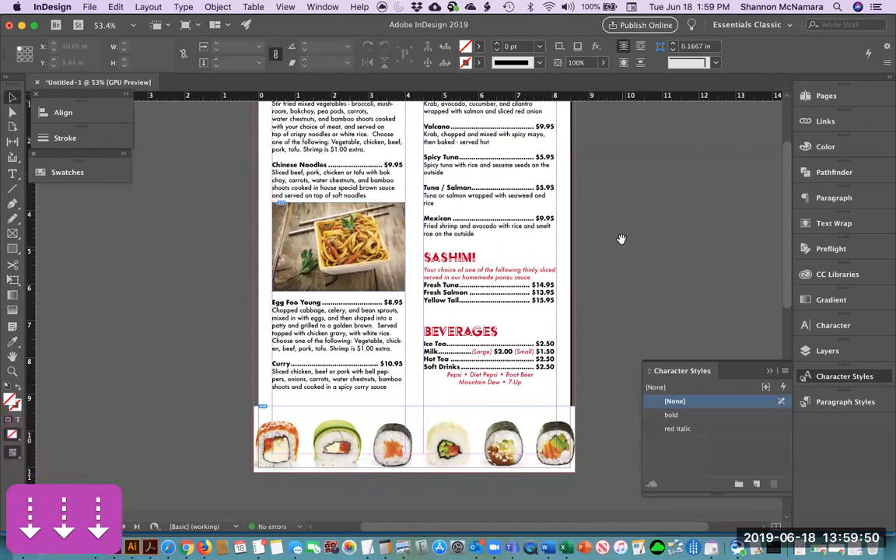
{"action": "mouse_move", "coordinate": [621, 242]}
{"action": "left_mouse_down"}
{"action": "mouse_move", "coordinate": [612, 298]}
{"action": "mouse_move", "coordinate": [627, 244]}
{"action": "left_mouse_up"}
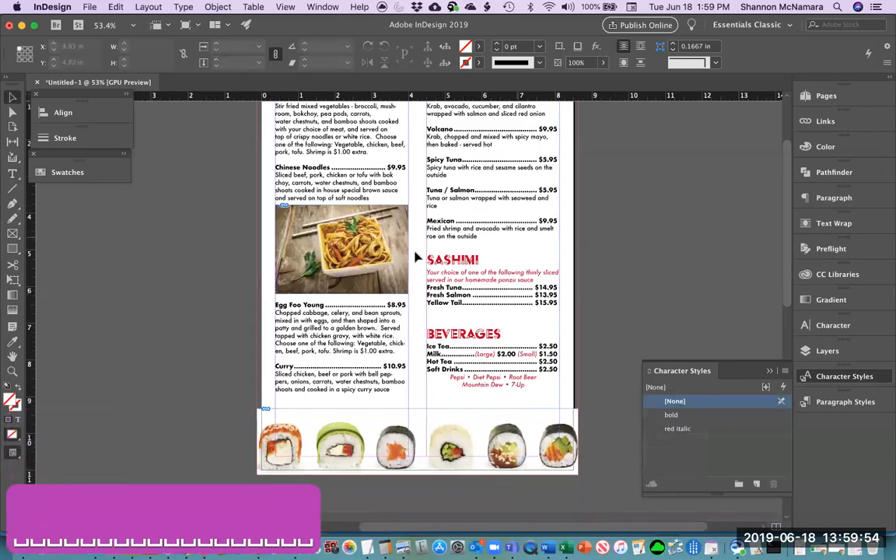
{"action": "scroll", "coordinate": [645, 264], "scroll_direction": "up", "scroll_amount": 1}
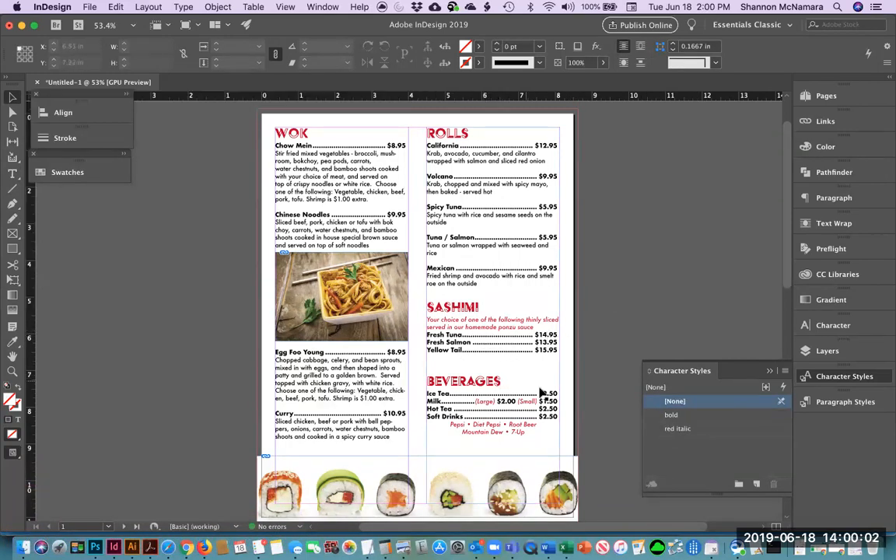
- Insert a line break before the Beverages heading to push that section further down the column
{"action": "double_click", "coordinate": [435, 383]}
{"action": "key", "text": "Left"}
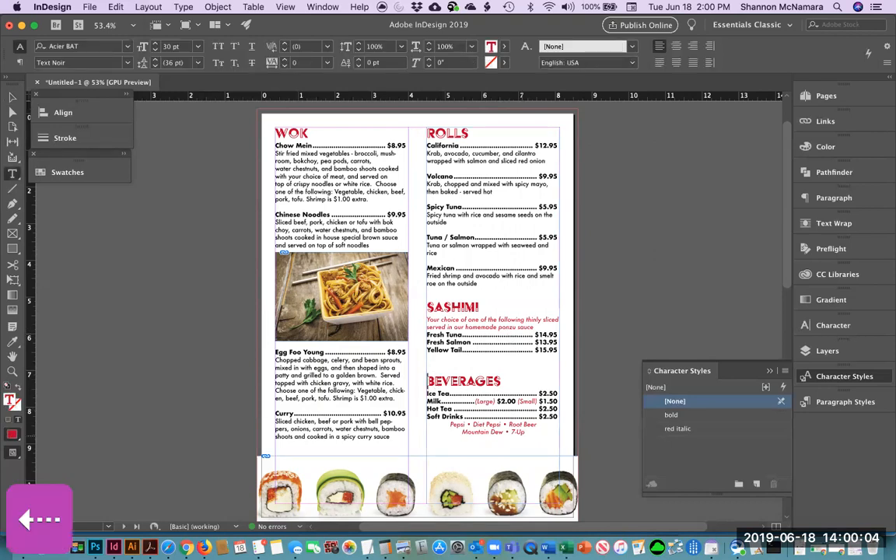
{"action": "key", "text": "Return"}
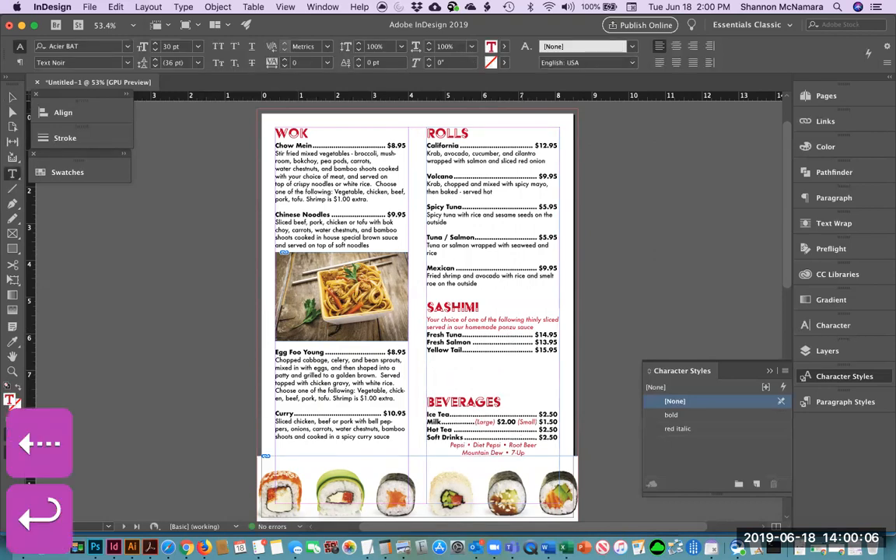
{"action": "left_click", "coordinate": [12, 97]}
{"action": "left_click", "coordinate": [696, 264]}
- Move the price tab stop of the Fresh Tuna, Fresh Salmon and Yellow Tail lines in to 2.0556 in
{"action": "double_click", "coordinate": [450, 336]}
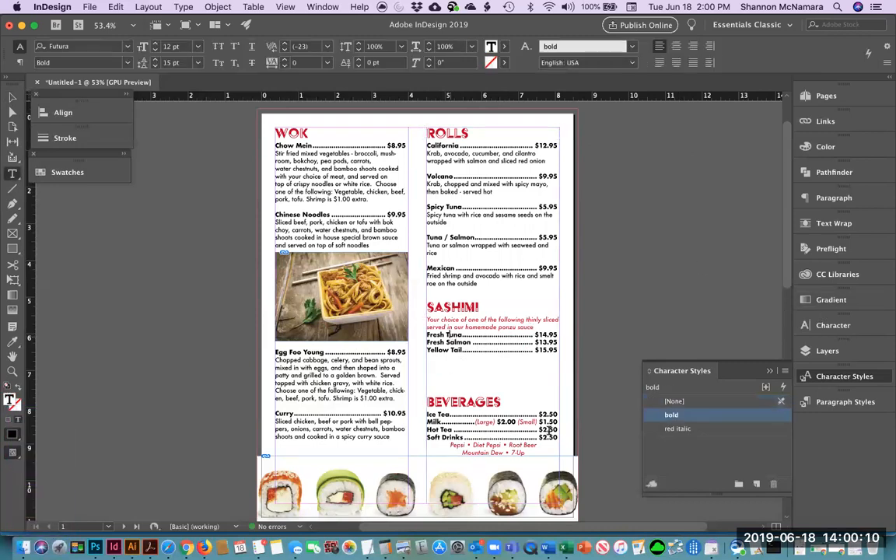
{"action": "key", "text": "shift+super+Left"}
{"action": "key", "text": "shift+super+Left"}
{"action": "key", "text": "Left"}
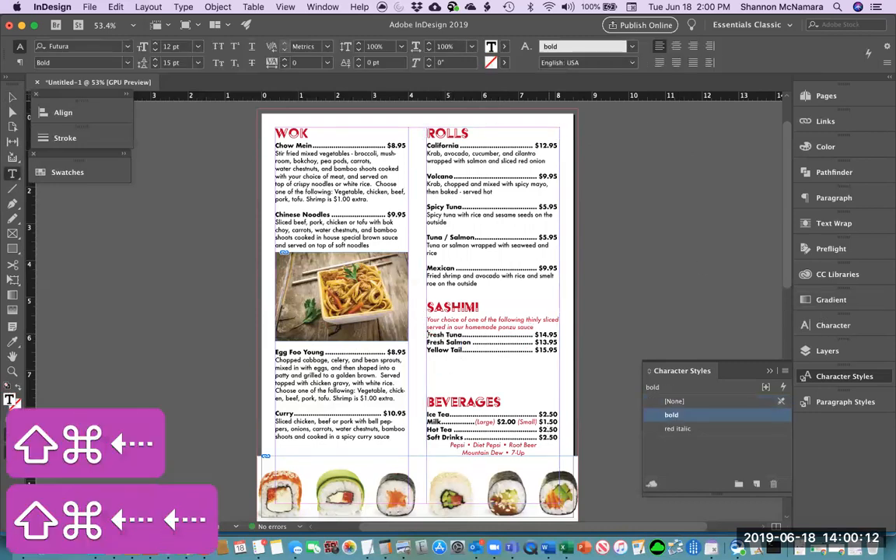
{"action": "key", "text": "shift+Down"}
{"action": "key", "text": "shift+Down"}
{"action": "key", "text": "shift+Down"}
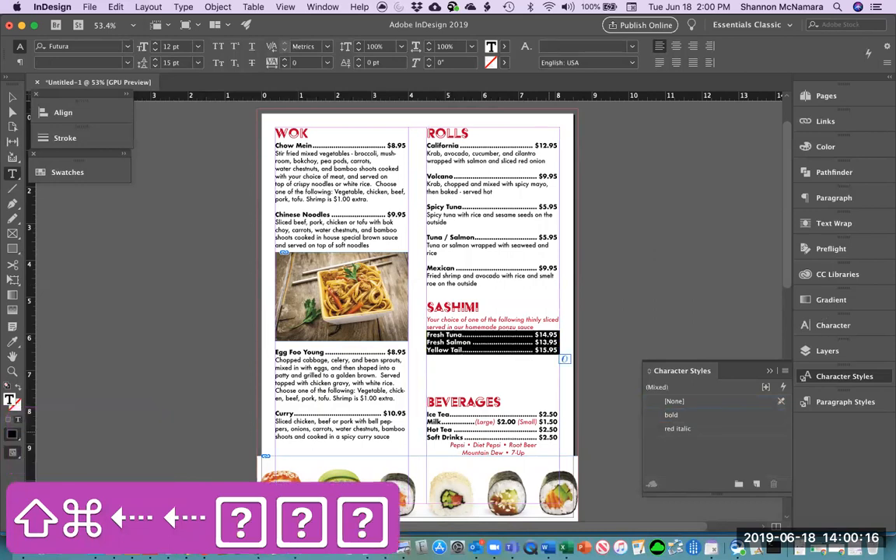
{"action": "left_click", "coordinate": [184, 7]}
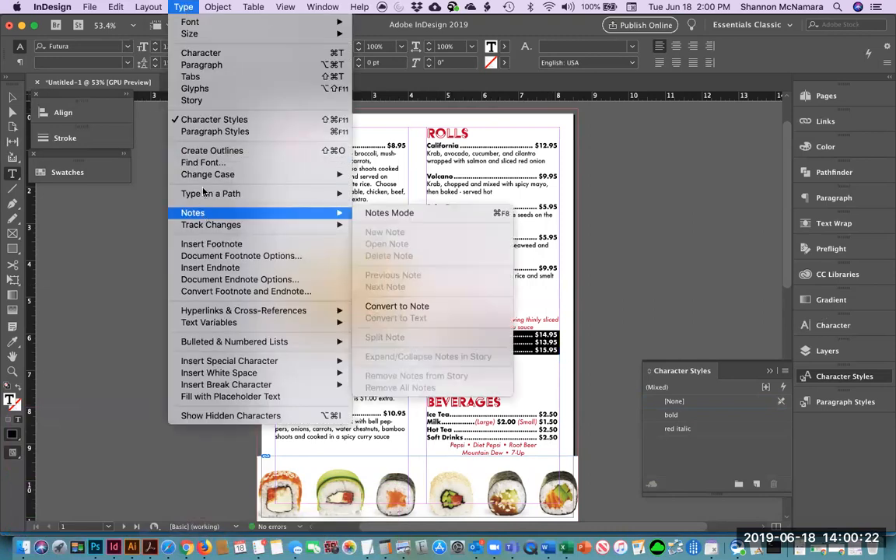
{"action": "left_click", "coordinate": [192, 77]}
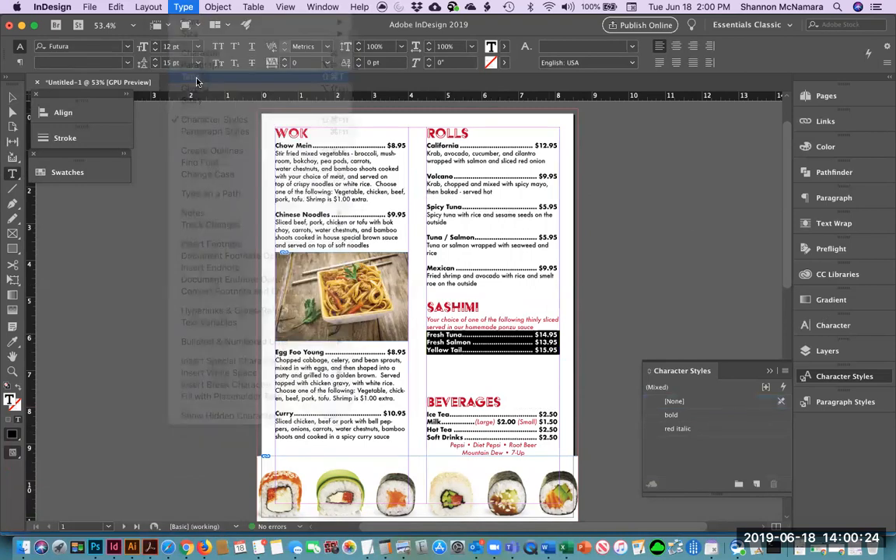
{"action": "left_click_drag", "start_coordinate": [314, 170], "coordinate": [558, 199]}
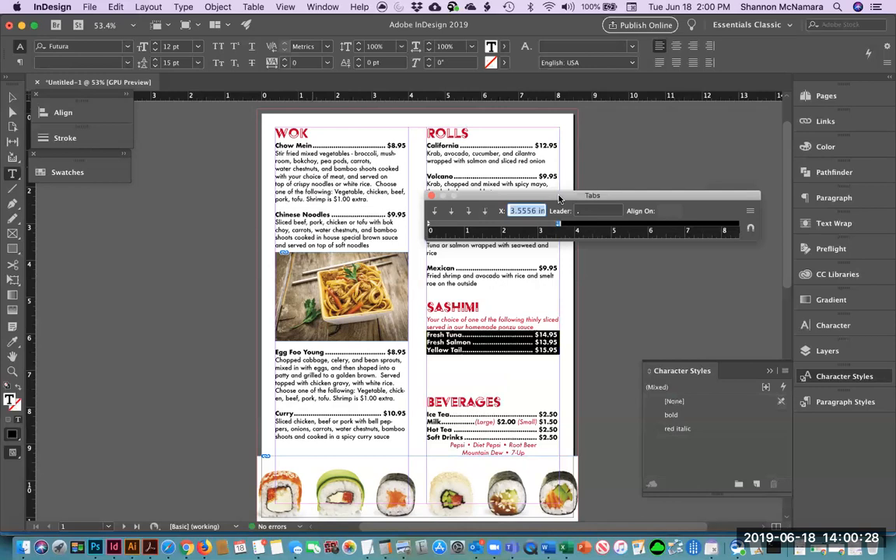
{"action": "left_click_drag", "start_coordinate": [557, 224], "coordinate": [504, 226]}
- Set a period as the leader for the tab stop of the three Sashimi items
{"action": "left_click", "coordinate": [595, 212]}
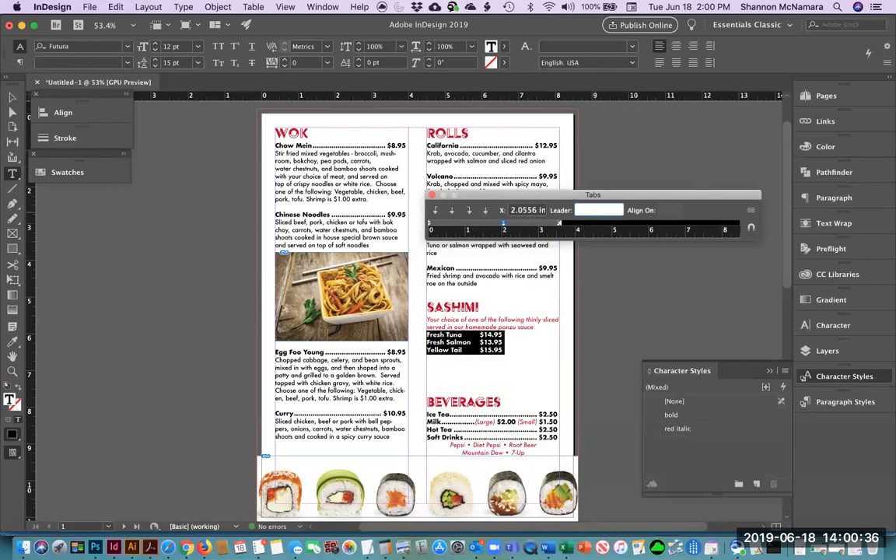
{"action": "type", "text": "."}
{"action": "key", "text": "Return"}
- Put the Fresh Tuna price on its own line behind a dotted tab leader and delete the leader after the item name
{"action": "left_click", "coordinate": [505, 388]}
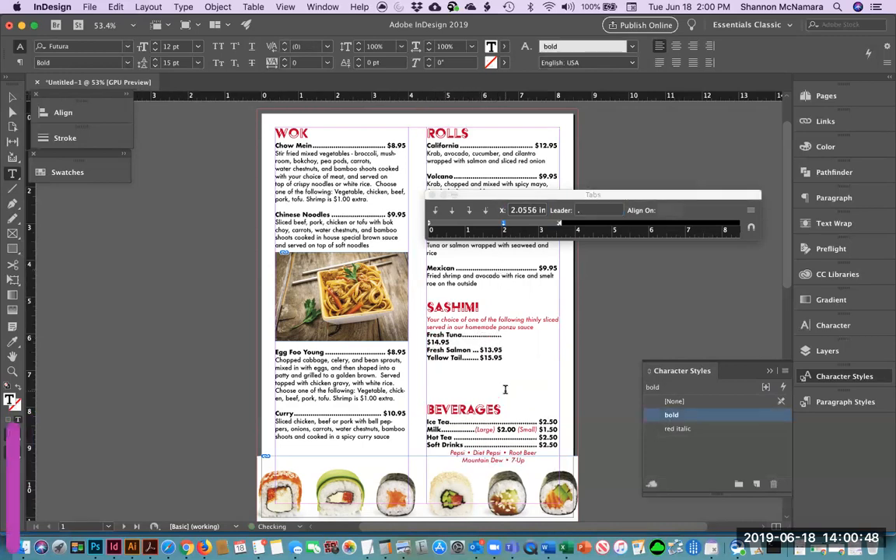
{"action": "key", "text": "Tab"}
{"action": "key", "text": "Down"}
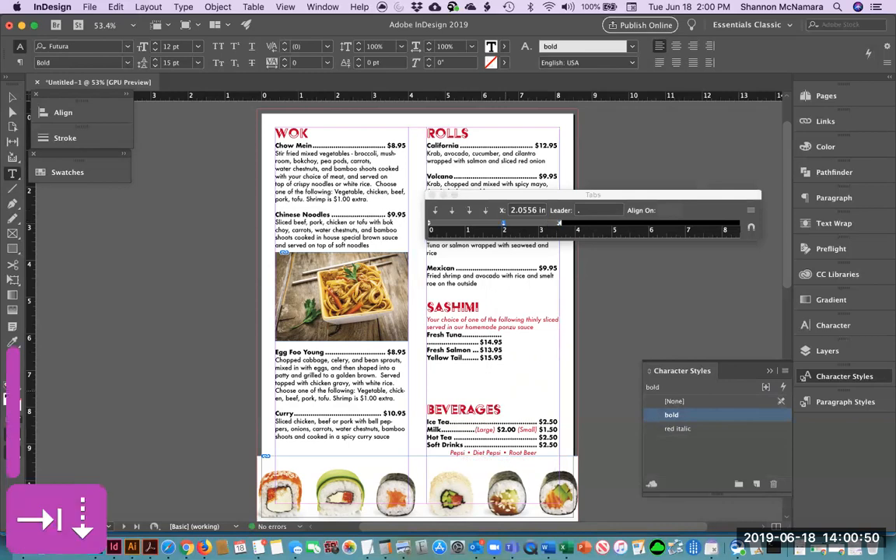
{"action": "key", "text": "Up"}
{"action": "key", "text": "Up"}
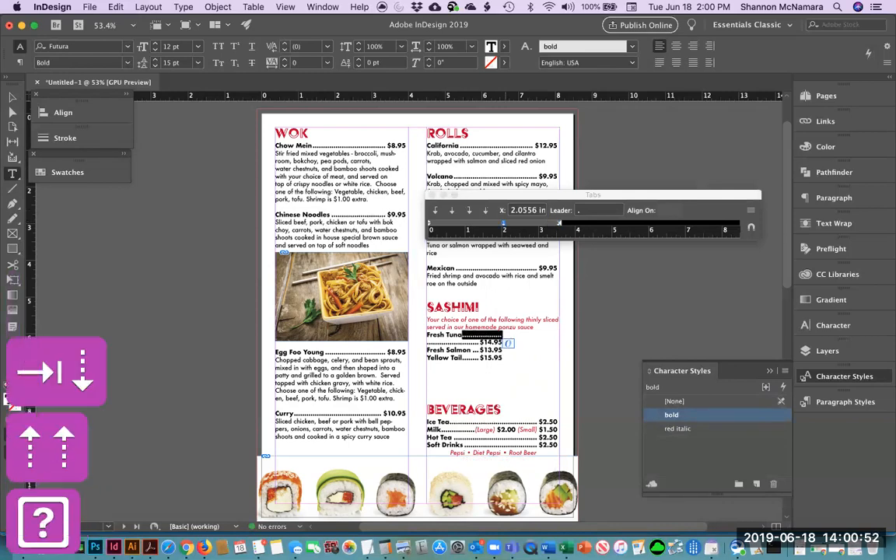
{"action": "key", "text": "BackSpace"}
- Break the Fresh Salmon and Yellow Tail lines after the item names so their leaders and prices sit on the line beneath
{"action": "key", "text": "Down"}
{"action": "key", "text": "Down"}
{"action": "key", "text": "Right"}
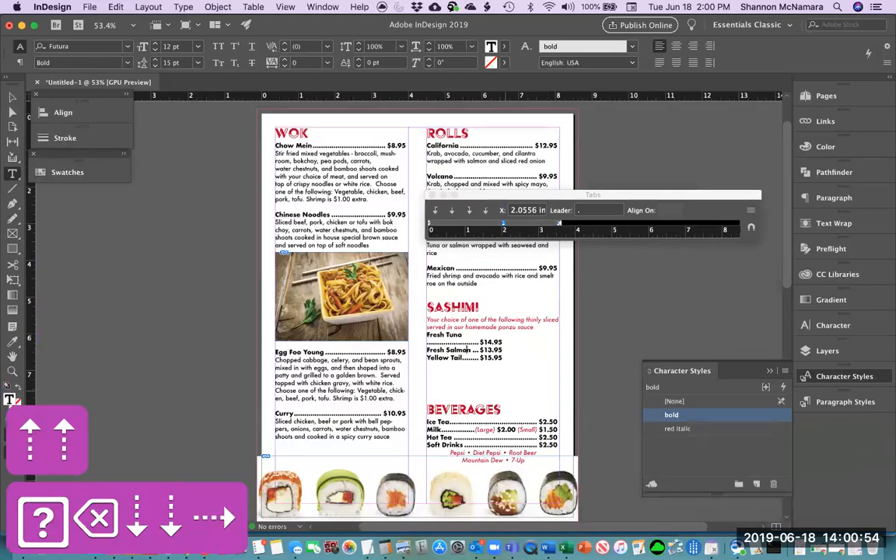
{"action": "key", "text": "Right"}
{"action": "key", "text": "Return"}
{"action": "key", "text": "Down"}
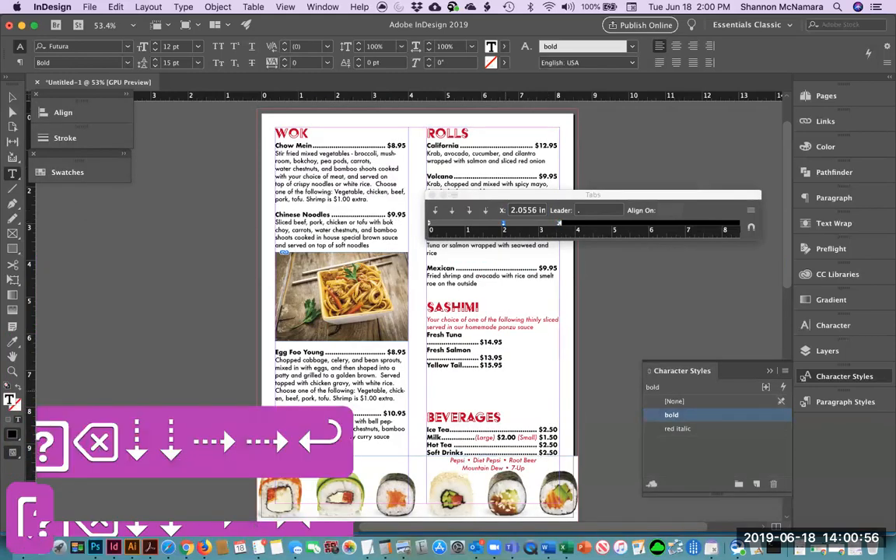
{"action": "left_click", "coordinate": [462, 364]}
{"action": "key", "text": "Return"}
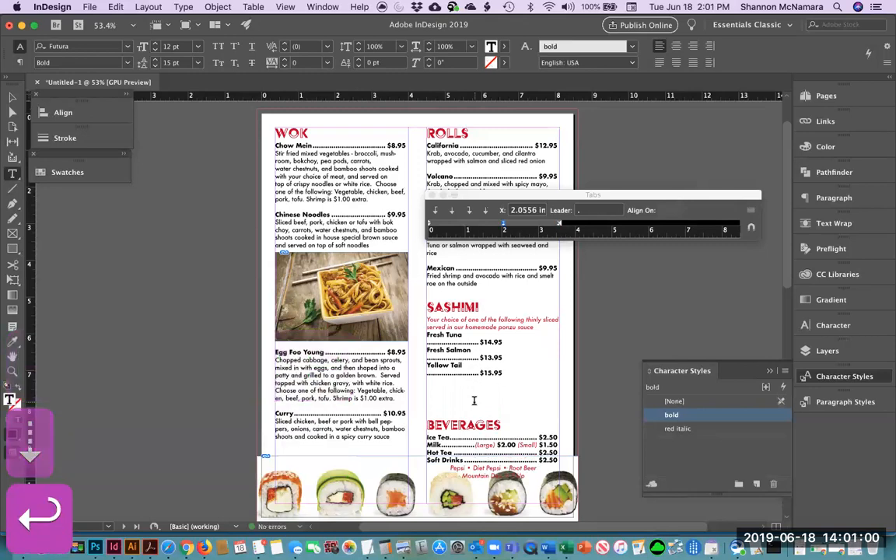
- Insert an empty line between the red Sashimi description and the Fresh Tuna item
{"action": "left_click", "coordinate": [463, 335]}
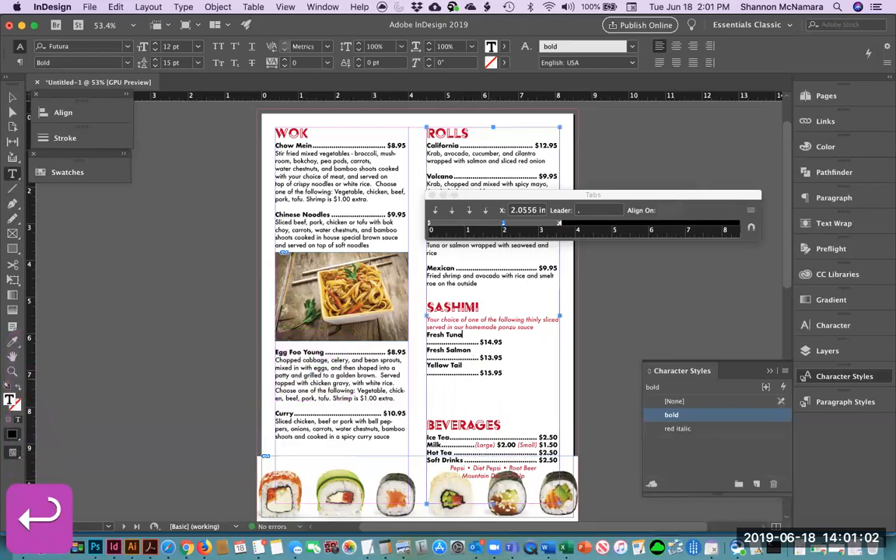
{"action": "key", "text": "shift+super+Left"}
{"action": "key", "text": "shift+super+Left"}
{"action": "key", "text": "shift+super+Left"}
{"action": "key", "text": "shift+super+Left"}
{"action": "key", "text": "shift+super+Left"}
{"action": "key", "text": "shift+super+Left"}
{"action": "key", "text": "shift+super+Left"}
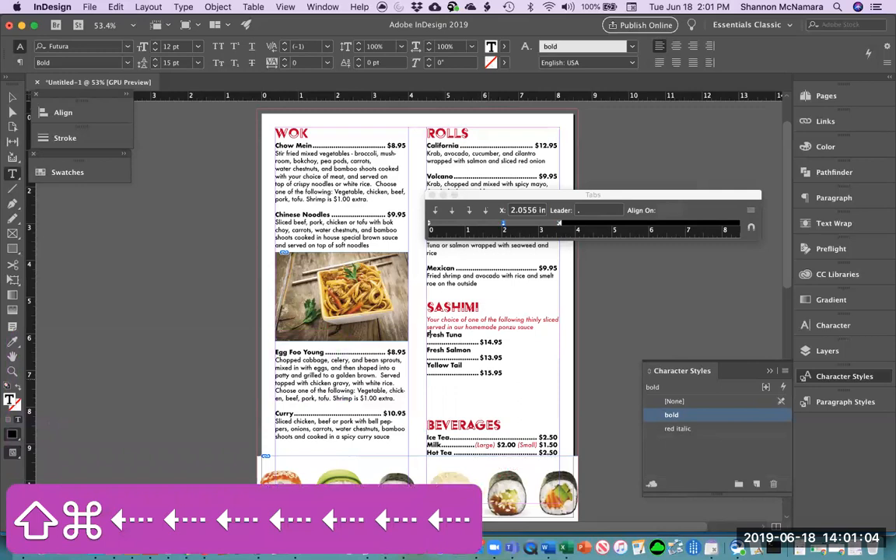
{"action": "key", "text": "shift+super+Left"}
{"action": "key", "text": "Return"}
- Delete two empty lines between the Yellow Tail price and the Beverages heading
{"action": "key", "text": "Down"}
{"action": "key", "text": "Down"}
{"action": "key", "text": "Down"}
{"action": "key", "text": "Down"}
{"action": "key", "text": "Down"}
{"action": "key", "text": "Down"}
{"action": "key", "text": "Down"}
{"action": "key", "text": "BackSpace"}
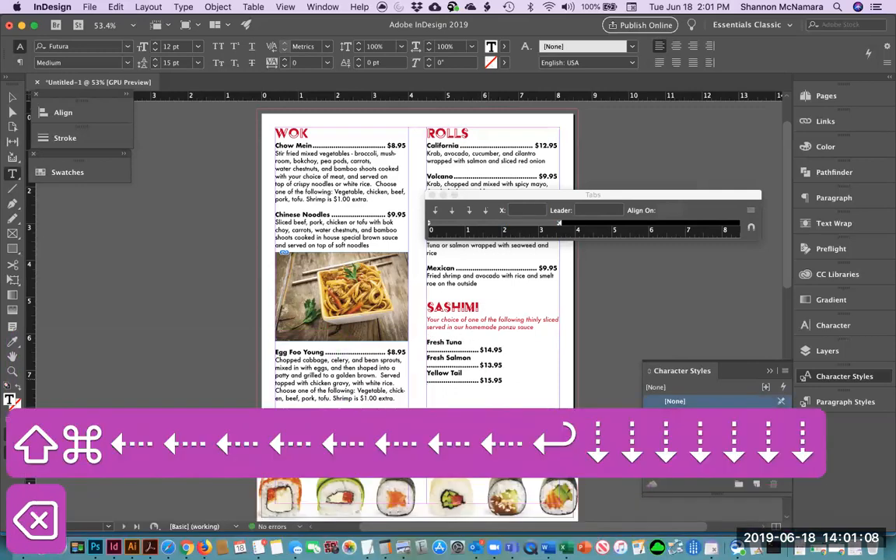
{"action": "left_click_drag", "start_coordinate": [680, 422], "coordinate": [709, 29]}
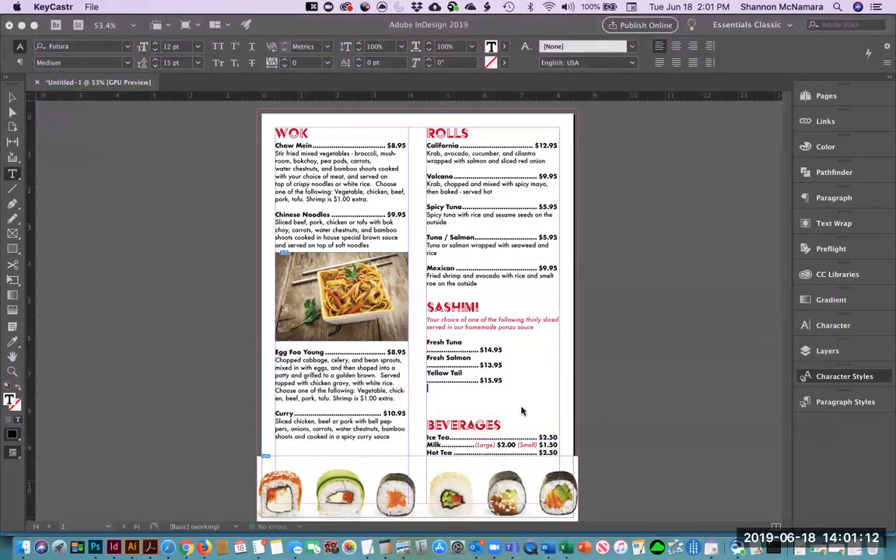
{"action": "key", "text": "BackSpace"}
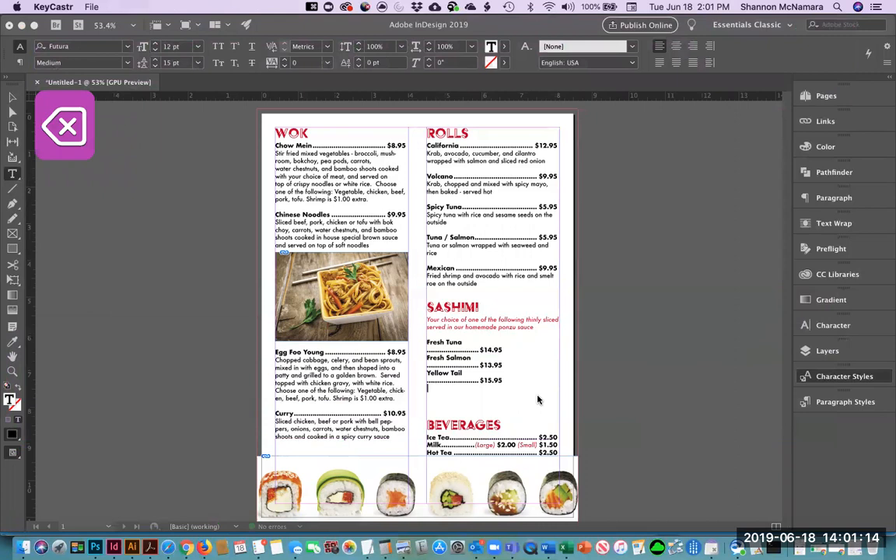
{"action": "left_click", "coordinate": [432, 395]}
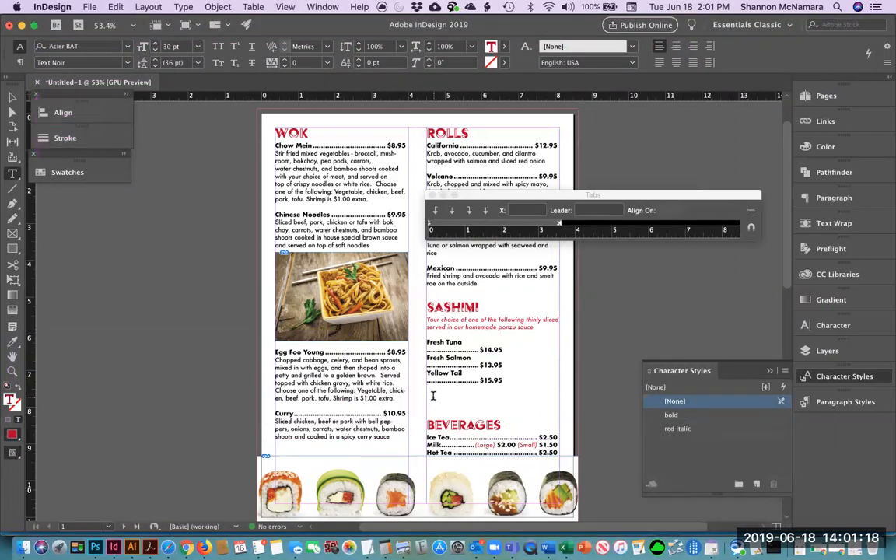
{"action": "key", "text": "BackSpace"}
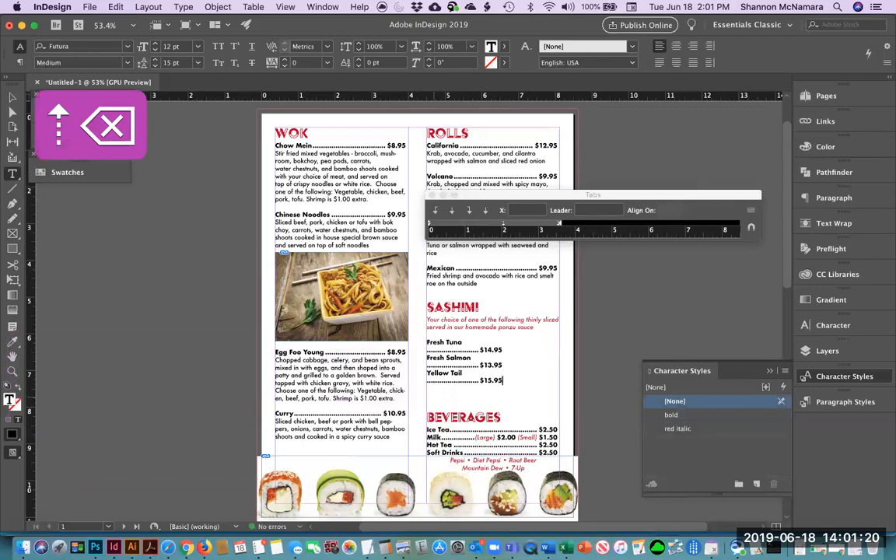
- Tighten the leading of the remaining empty line above the Beverages heading to 32 pt
{"action": "key", "text": "Right"}
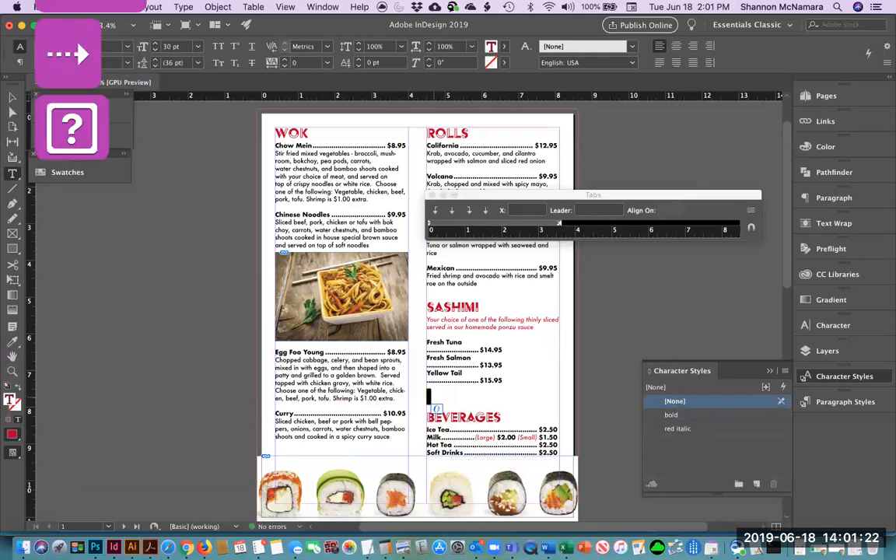
{"action": "key", "text": "alt+Up"}
{"action": "key", "text": "alt+Up"}
{"action": "key", "text": "alt+Up"}
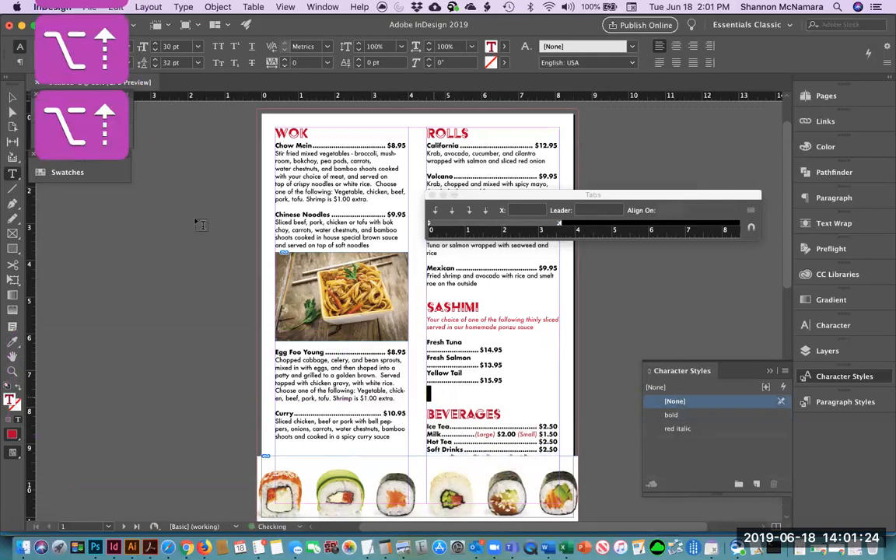
- Bring the Rolls column's text frame to the front so its last lines sit over the sushi image
{"action": "left_click", "coordinate": [13, 97]}
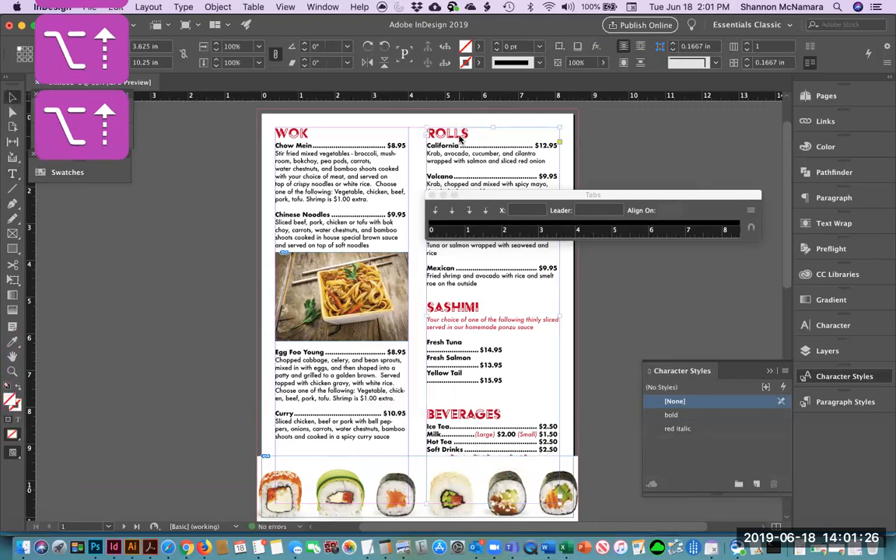
{"action": "right_click", "coordinate": [461, 144]}
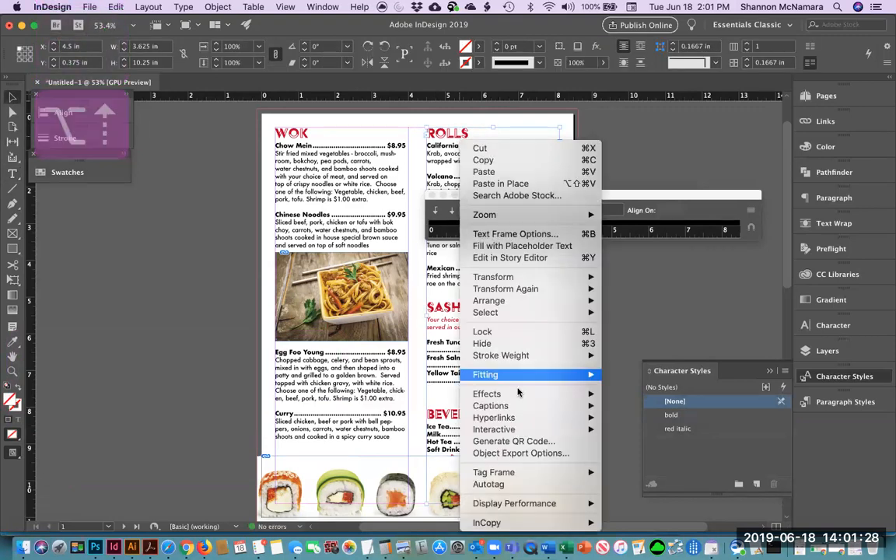
{"action": "mouse_move", "coordinate": [518, 397]}
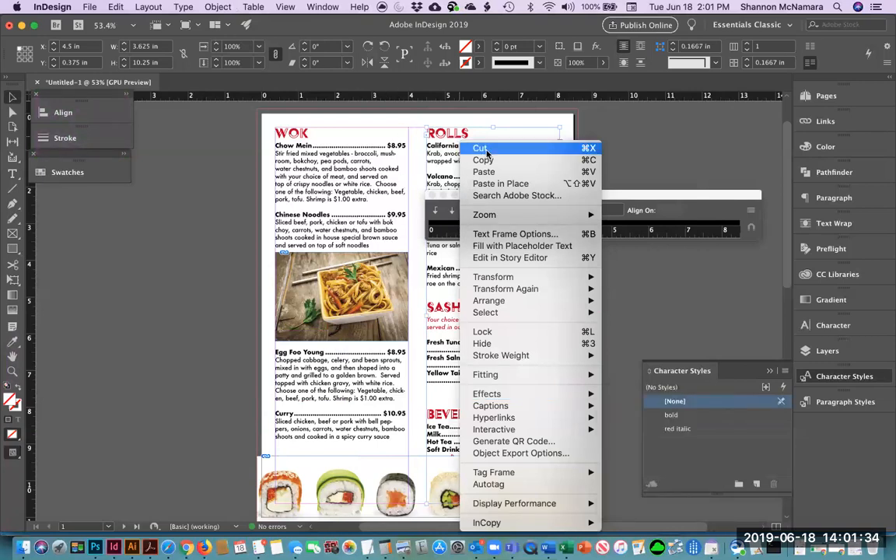
{"action": "key", "text": "Escape"}
{"action": "left_click", "coordinate": [225, 9]}
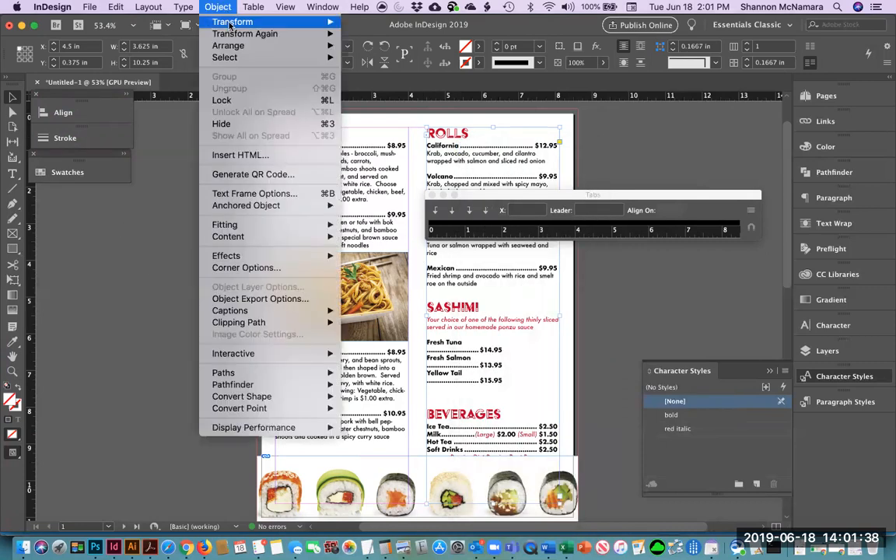
{"action": "mouse_move", "coordinate": [230, 46]}
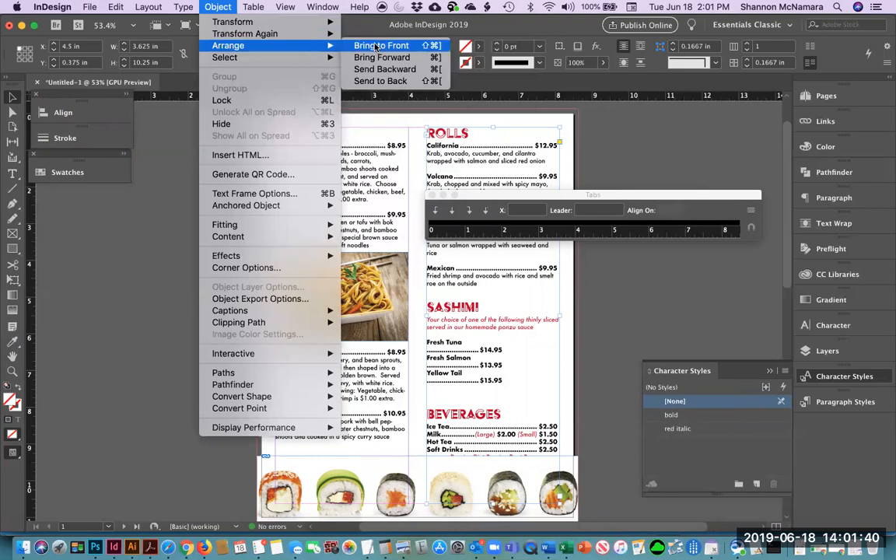
{"action": "left_click", "coordinate": [388, 34]}
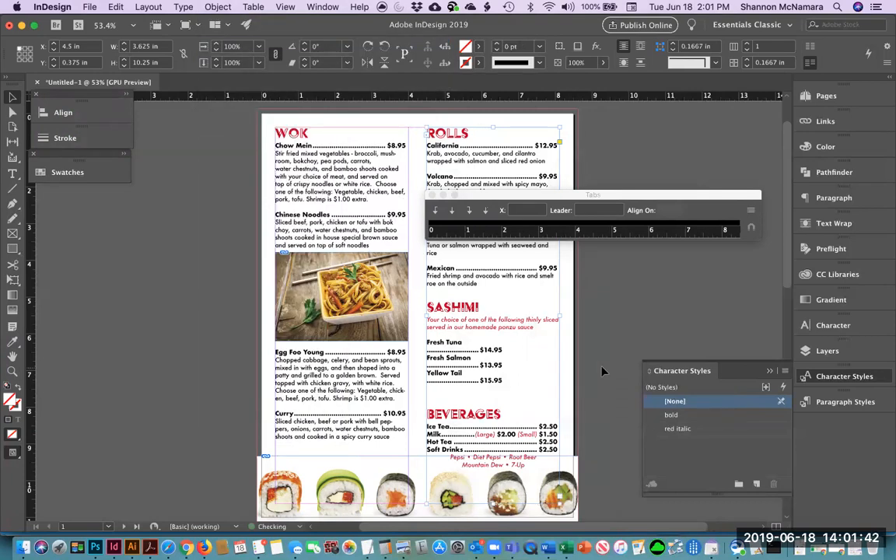
- Close the tabs ruler and draw an image frame about 1.98 × 2.3 in beside the Sashimi prices, reaching the outer bleed
{"action": "left_click", "coordinate": [601, 371]}
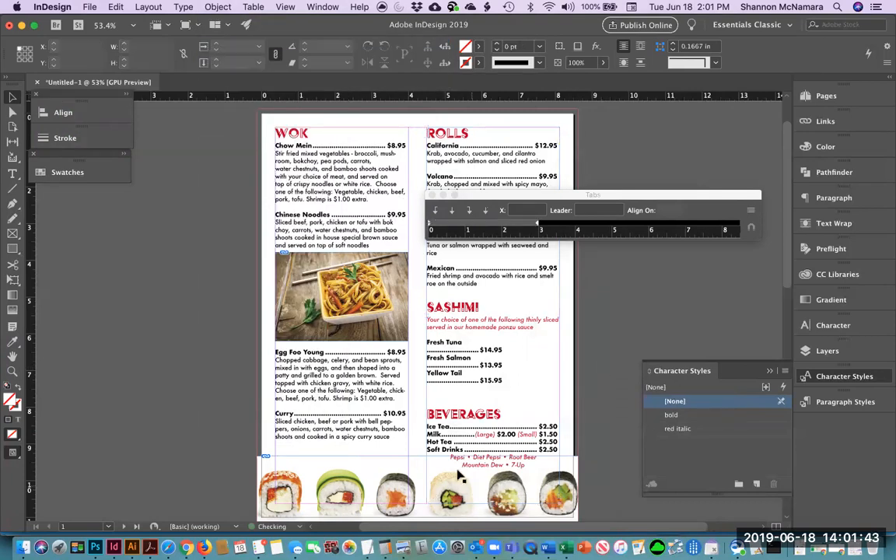
{"action": "left_click", "coordinate": [430, 195]}
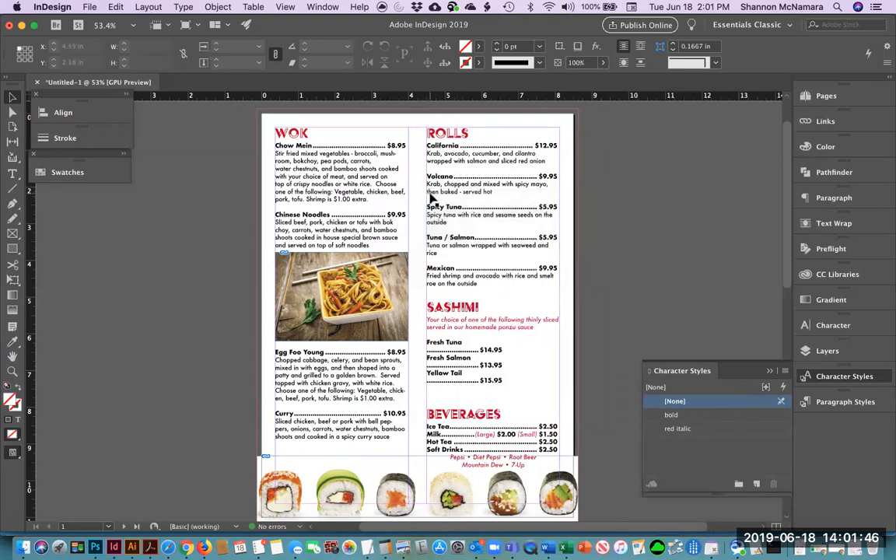
{"action": "left_click", "coordinate": [12, 234]}
{"action": "left_click_drag", "start_coordinate": [505, 334], "coordinate": [578, 420]}
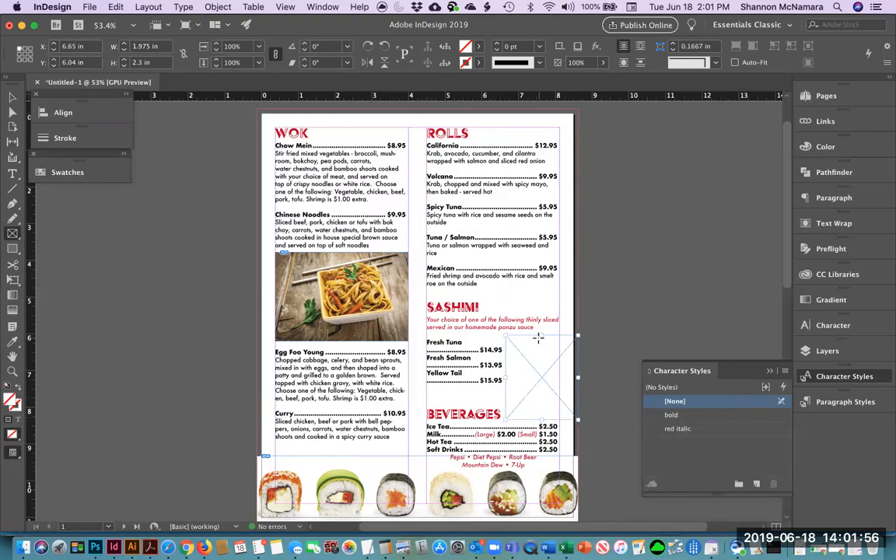
- Place Sushi.jpg in the new frame beside the Sashimi prices and make it fill the frame proportionally
{"action": "left_click", "coordinate": [89, 7]}
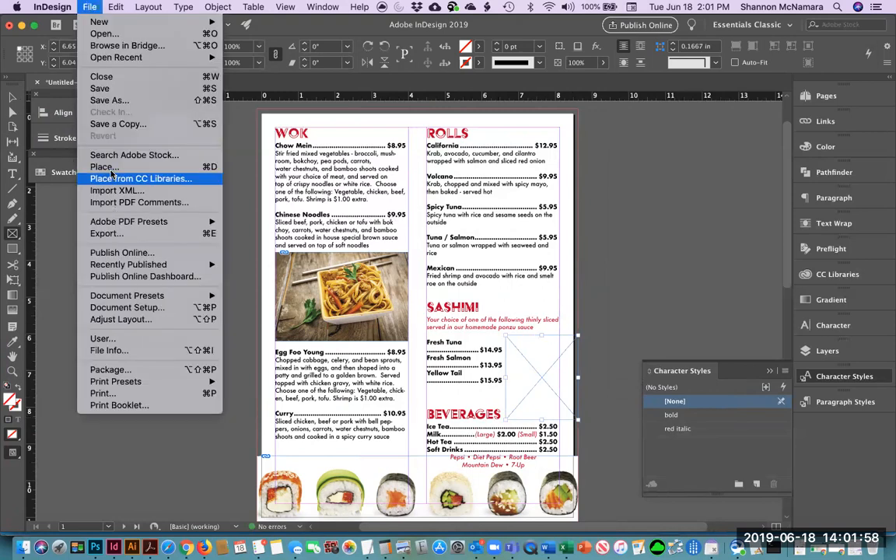
{"action": "left_click", "coordinate": [112, 170]}
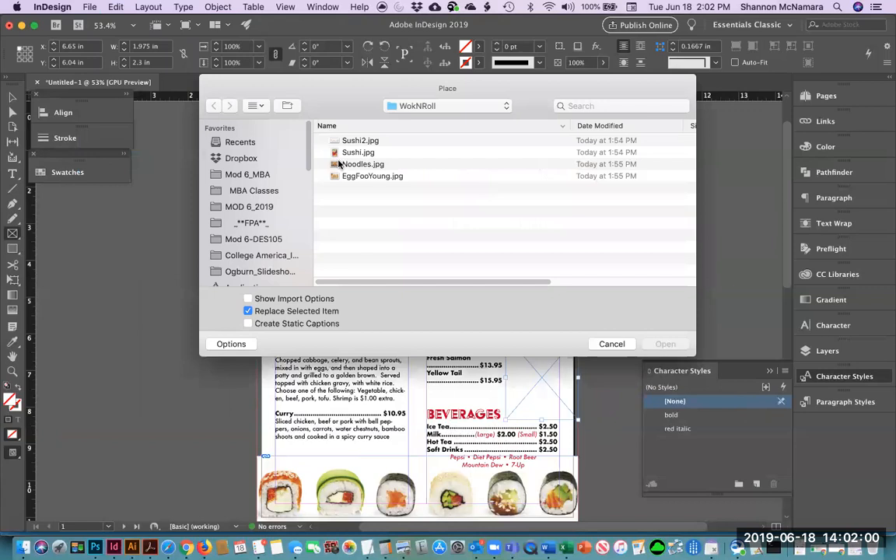
{"action": "left_click", "coordinate": [358, 152]}
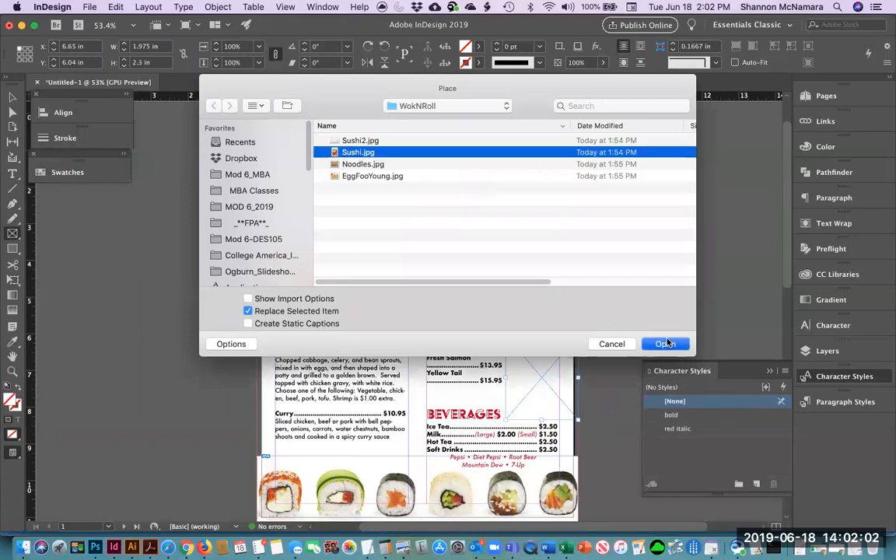
{"action": "left_click", "coordinate": [666, 344]}
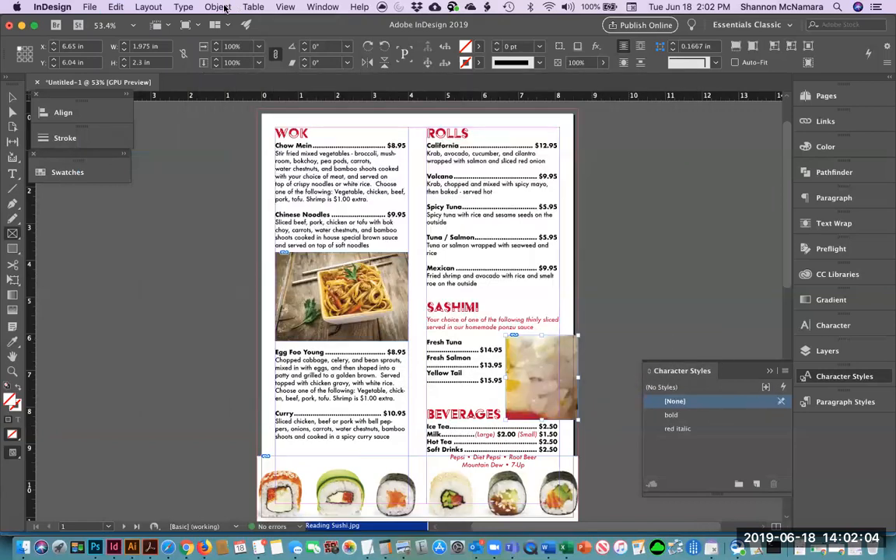
{"action": "left_click", "coordinate": [217, 7]}
{"action": "mouse_move", "coordinate": [226, 226]}
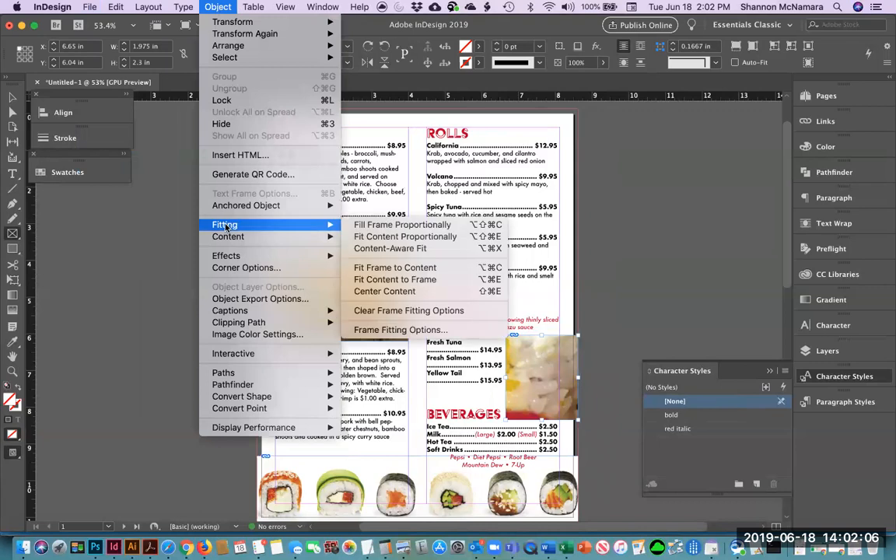
{"action": "left_click", "coordinate": [418, 226]}
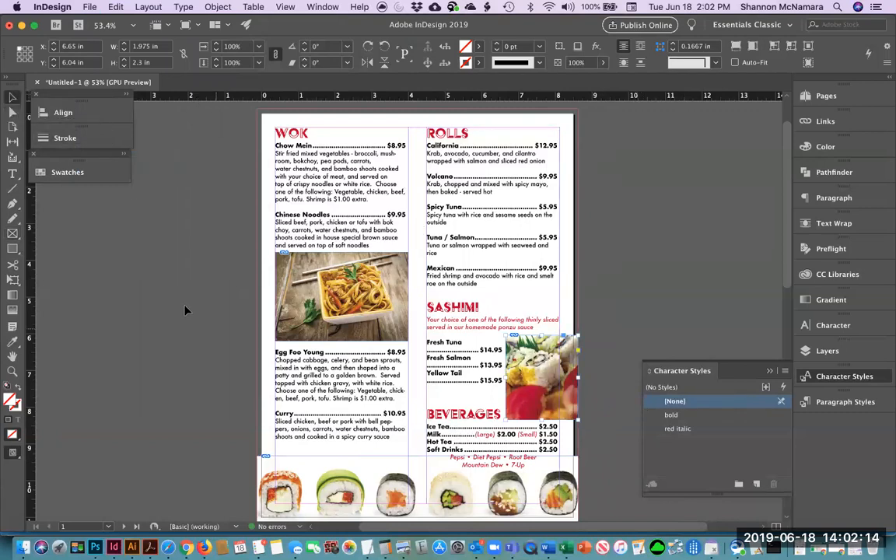
{"action": "left_click", "coordinate": [585, 262]}
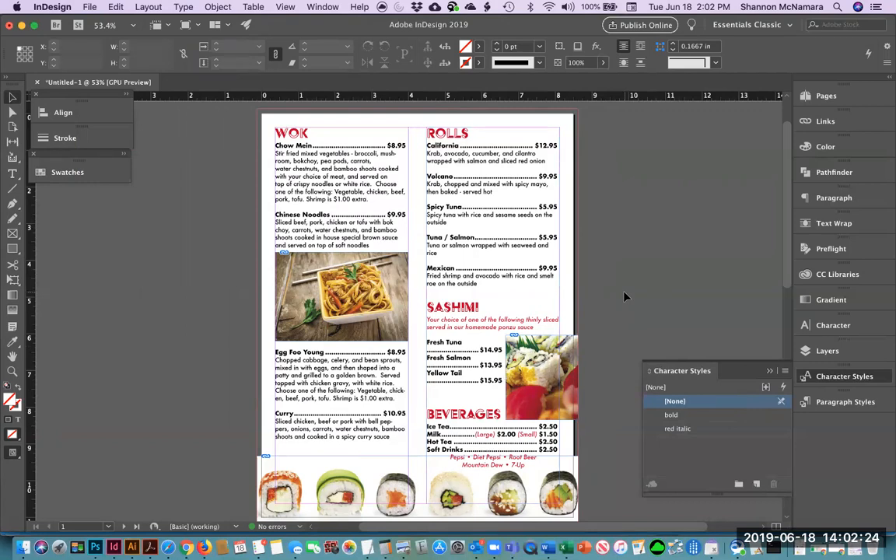
- Nudge the sushi strip image at the foot of the page down four steps
{"action": "left_click", "coordinate": [550, 343]}
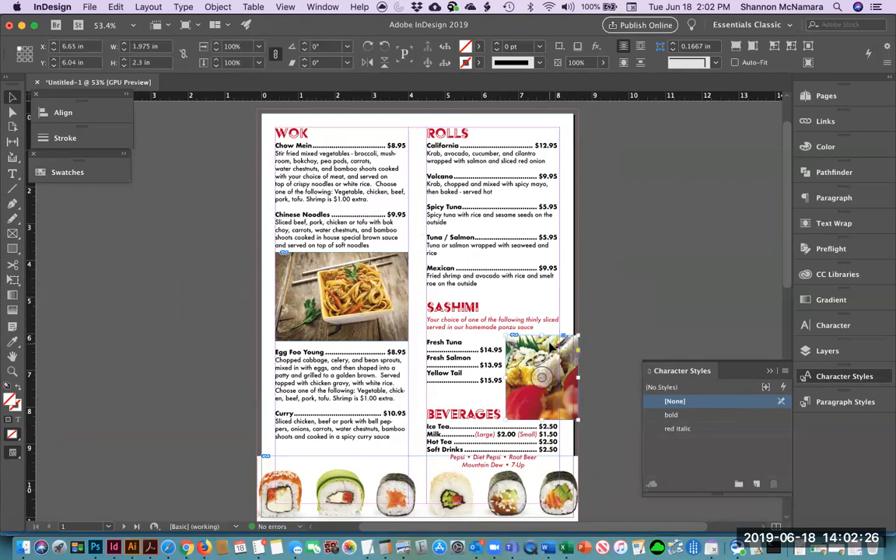
{"action": "left_click", "coordinate": [414, 484]}
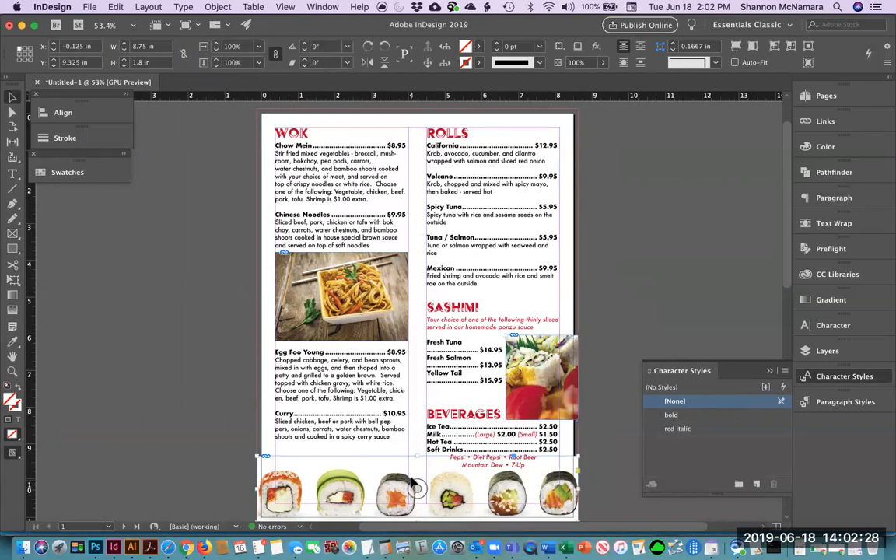
{"action": "key", "text": "Down"}
{"action": "key", "text": "Down"}
{"action": "key", "text": "Down"}
{"action": "key", "text": "Down"}
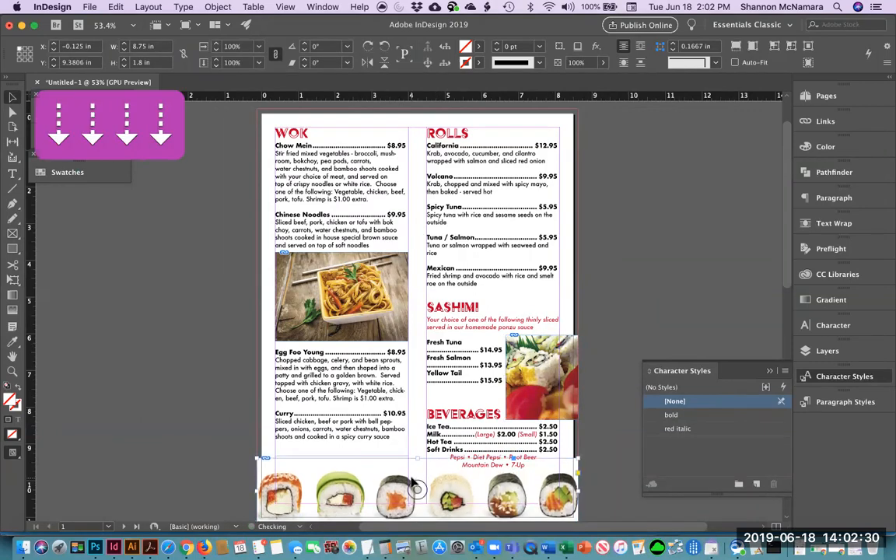
{"action": "left_click", "coordinate": [640, 247]}
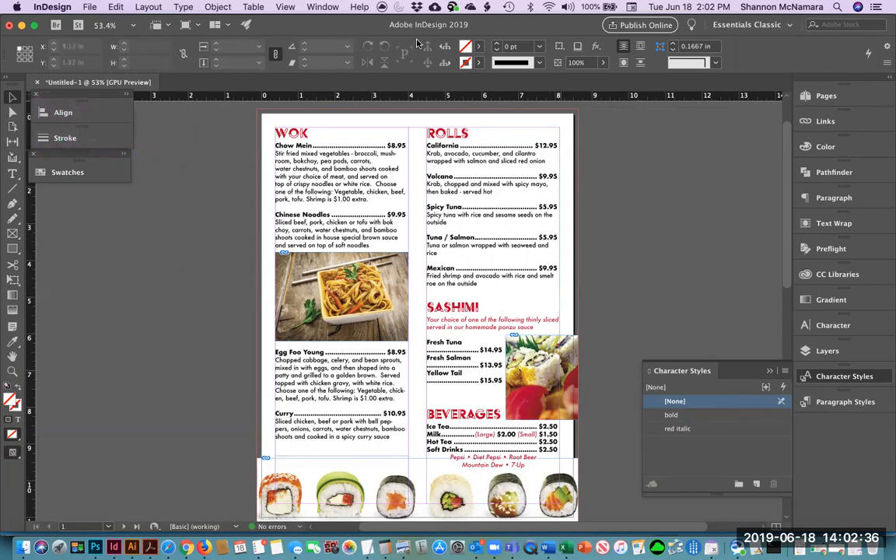
- Draw a frame about 8.75 × 10.3 in from the page's upper-left bleed corner and fill it with Wok N Roll Red
{"action": "left_click", "coordinate": [13, 233]}
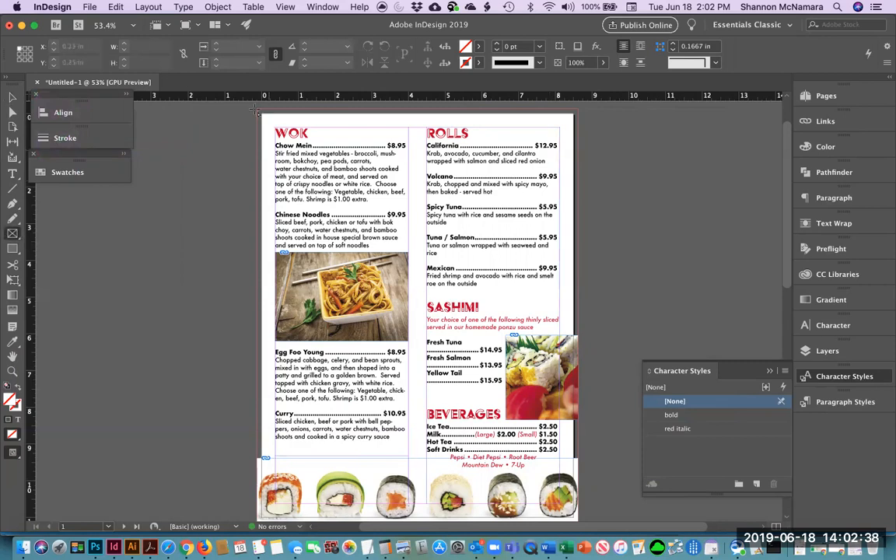
{"action": "left_click_drag", "start_coordinate": [259, 111], "coordinate": [579, 490]}
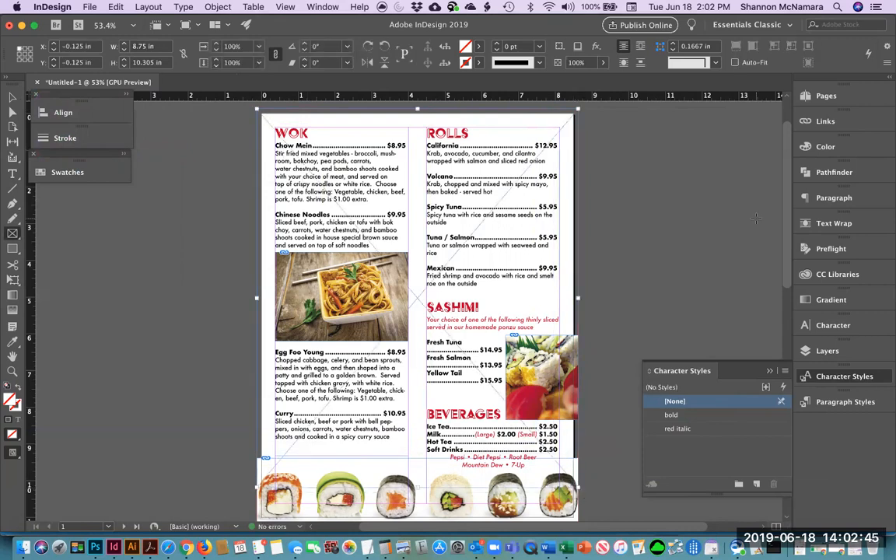
{"action": "left_click", "coordinate": [66, 172]}
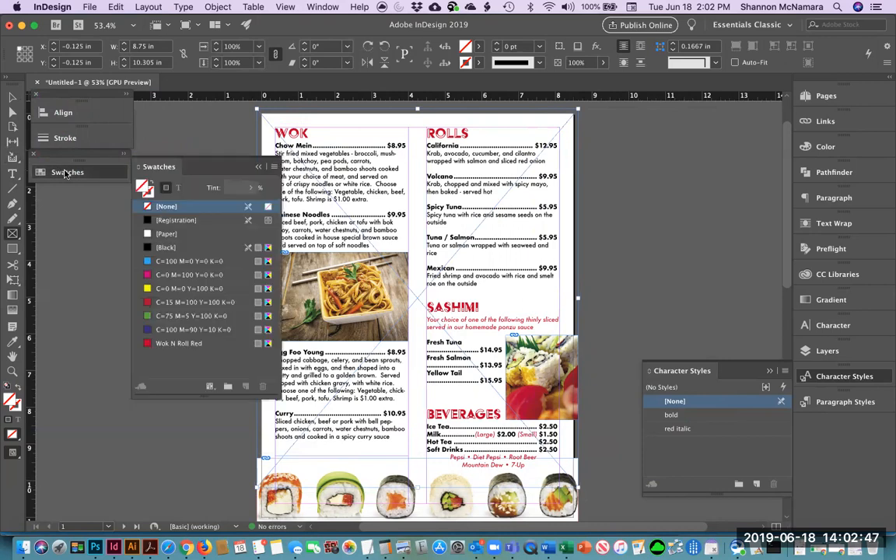
{"action": "left_click", "coordinate": [157, 344]}
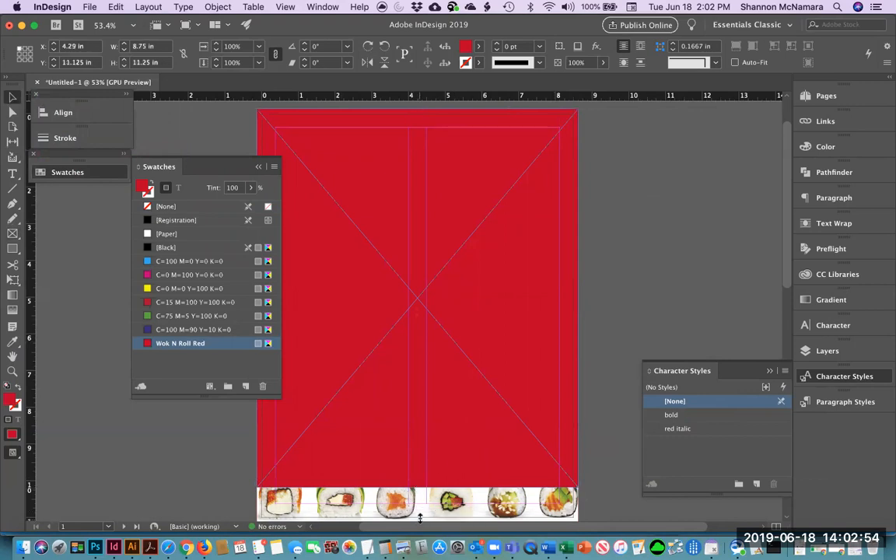
- Extend the red frame down to the lower bleed edge, 11.25 in high, and send it to the back
{"action": "left_click_drag", "start_coordinate": [418, 489], "coordinate": [417, 517]}
{"action": "scroll", "coordinate": [589, 410], "scroll_direction": "down", "scroll_amount": 3}
{"action": "left_click_drag", "start_coordinate": [418, 434], "coordinate": [417, 439]}
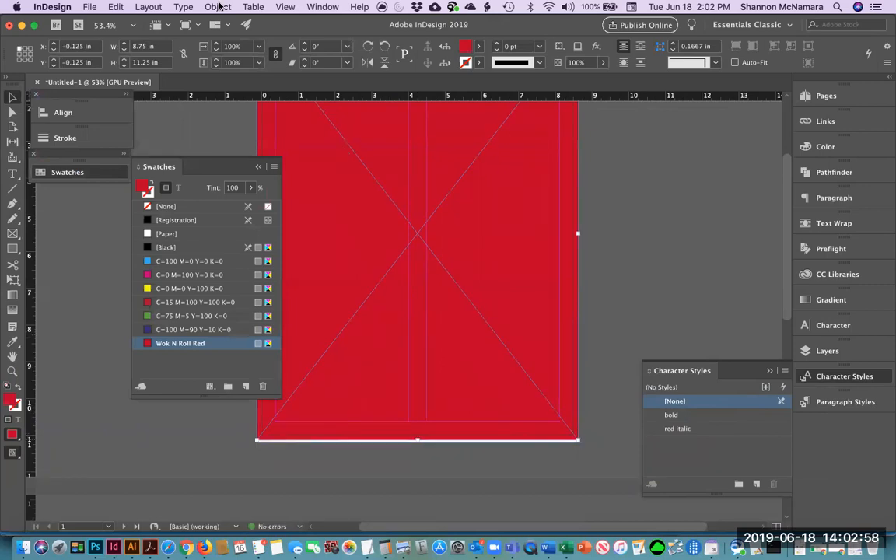
{"action": "left_click", "coordinate": [218, 7]}
{"action": "mouse_move", "coordinate": [343, 45]}
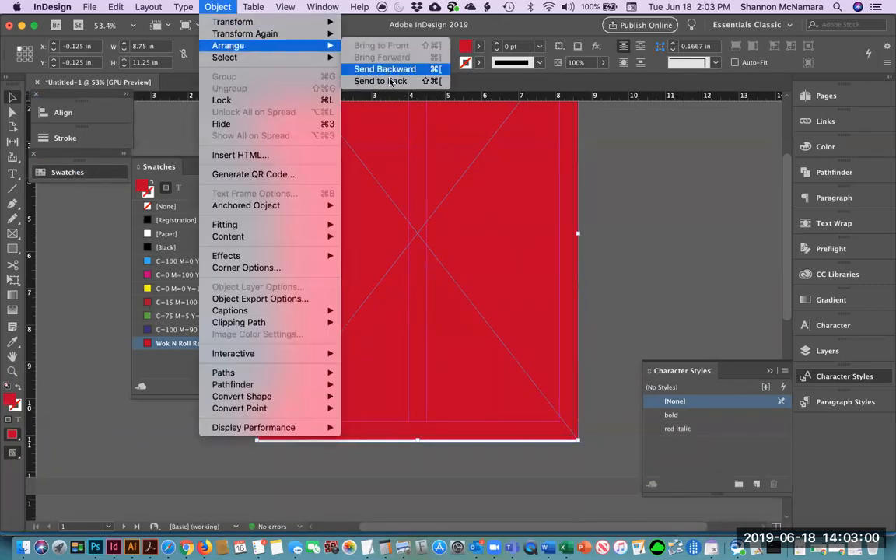
{"action": "left_click", "coordinate": [389, 81]}
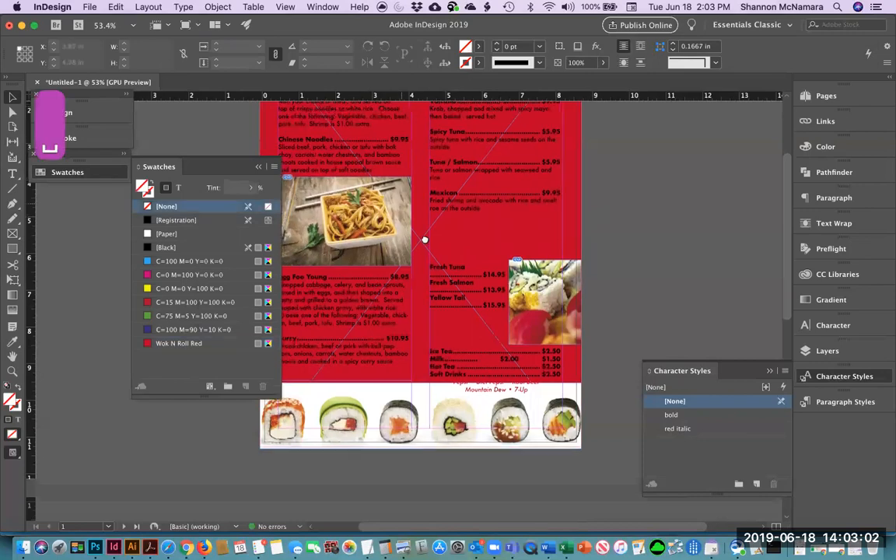
- Fill the Wok column's text frame with [Paper] and check closely how its text sits against the frame edge
{"action": "scroll", "coordinate": [424, 239], "scroll_direction": "up", "scroll_amount": 3}
{"action": "scroll", "coordinate": [424, 239], "scroll_direction": "left", "scroll_amount": 2}
{"action": "left_click", "coordinate": [410, 176]}
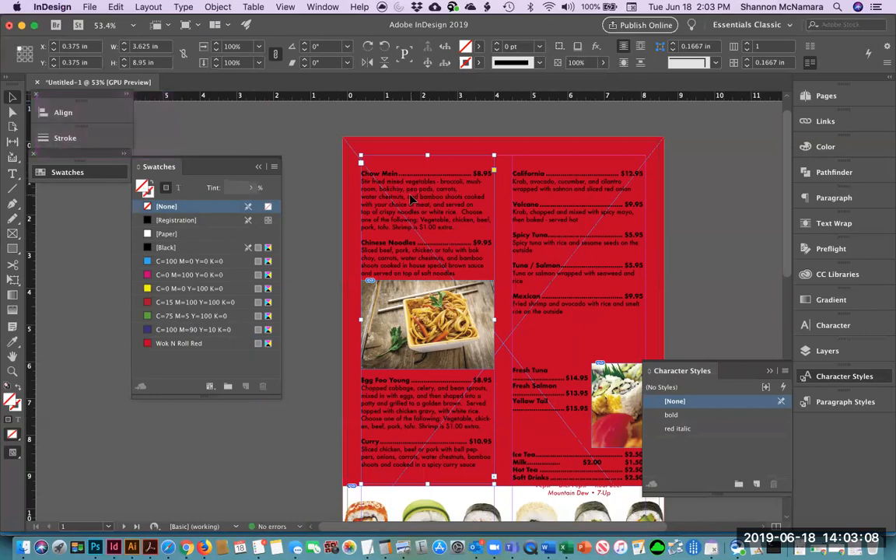
{"action": "left_click", "coordinate": [160, 233]}
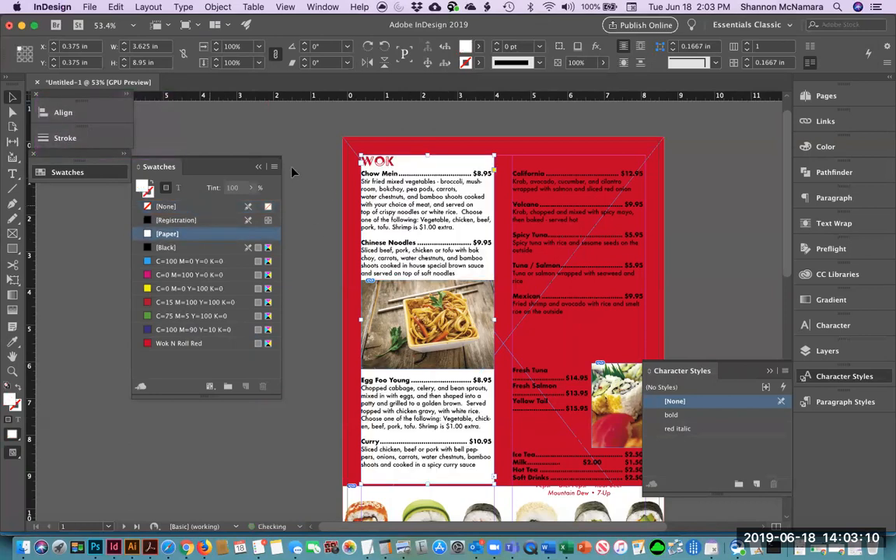
{"action": "left_click", "coordinate": [319, 170]}
{"action": "key", "text": "z"}
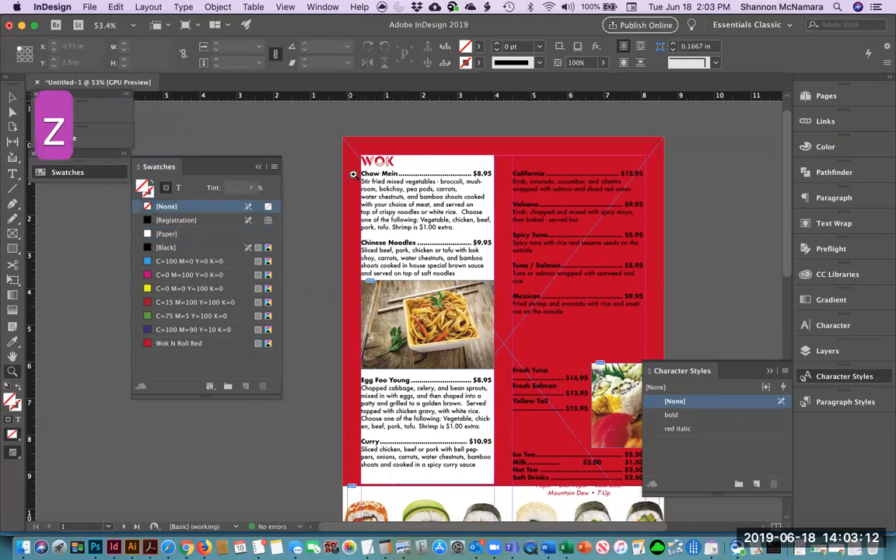
{"action": "left_click_drag", "start_coordinate": [377, 198], "coordinate": [342, 164]}
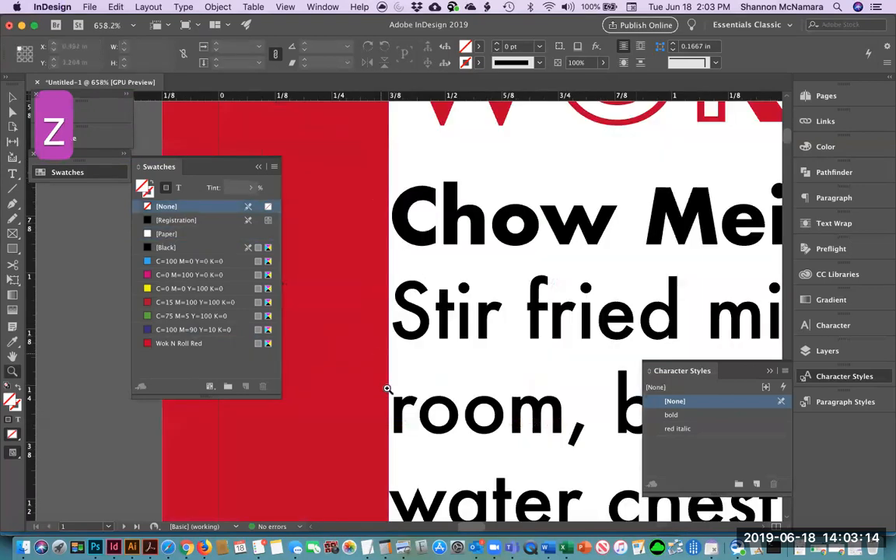
{"action": "key", "text": "super+0"}
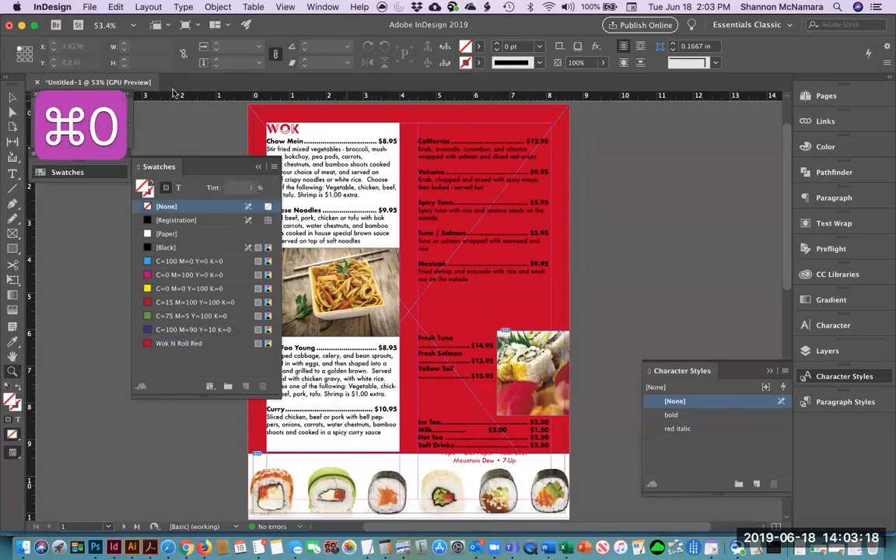
- Set the Wok column's text frame fill back to [None] and put the colour swatches away
{"action": "left_click", "coordinate": [11, 96]}
{"action": "left_click", "coordinate": [281, 147]}
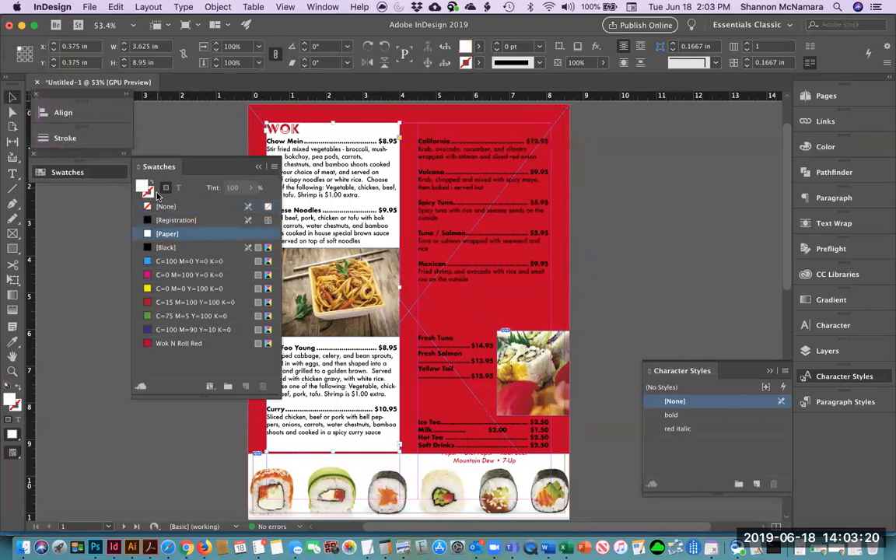
{"action": "left_click", "coordinate": [166, 207]}
{"action": "left_click", "coordinate": [659, 146]}
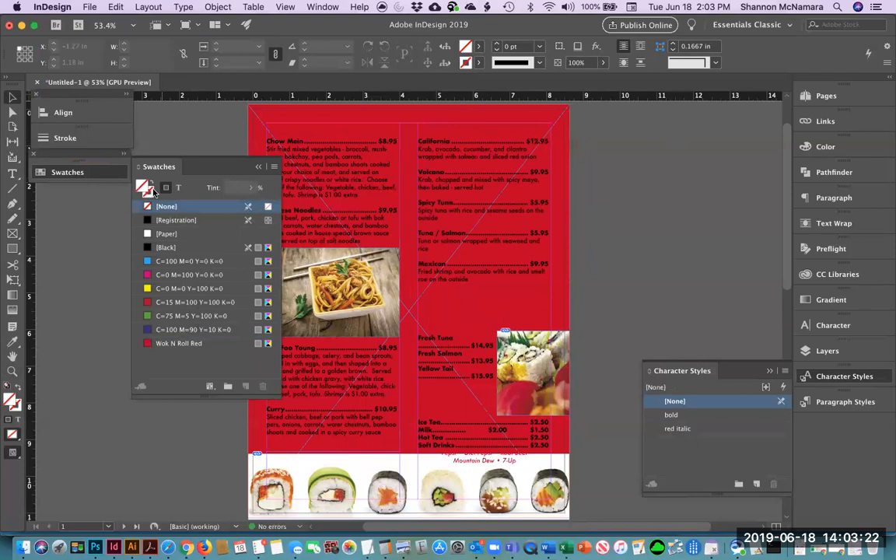
{"action": "left_click", "coordinate": [194, 140]}
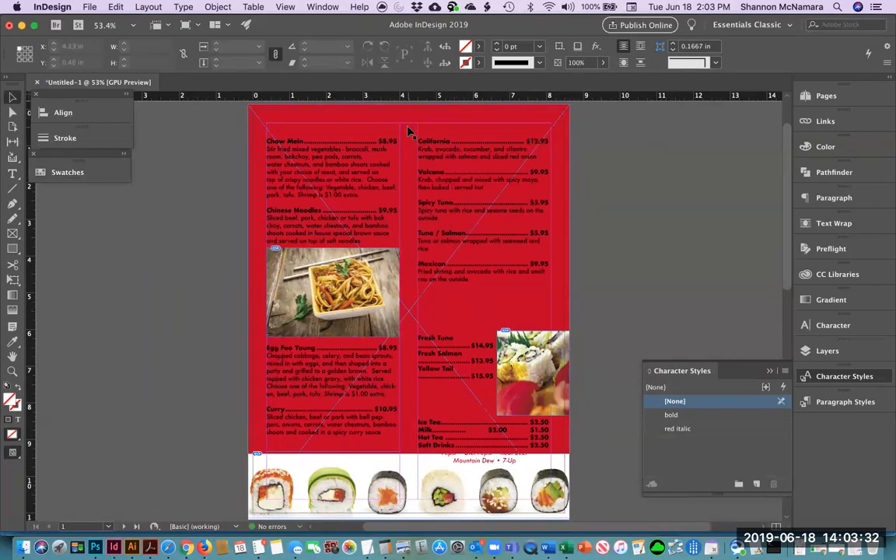
- Draw a rectangle about 3.87 in wide and 0.5 in high above the Chow Mein item, slightly wider than the text column
{"action": "key", "text": "z"}
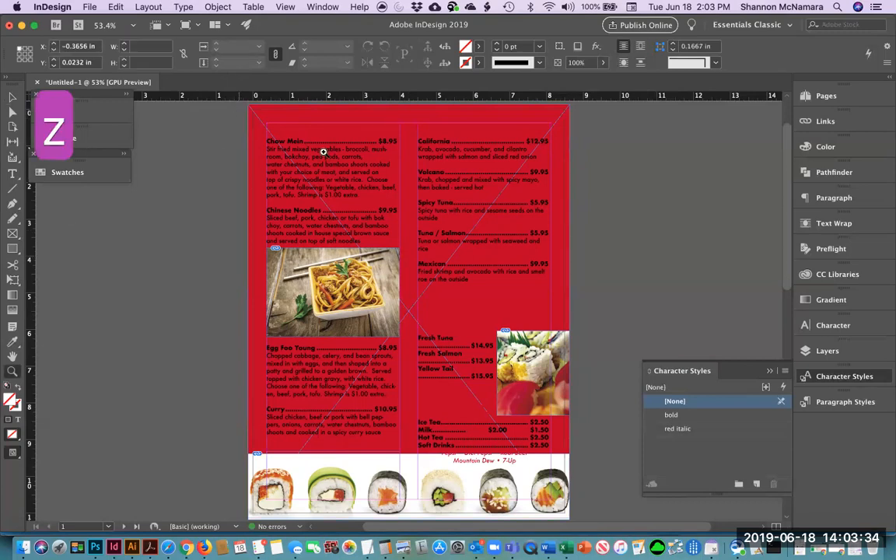
{"action": "left_click_drag", "start_coordinate": [406, 182], "coordinate": [410, 184]}
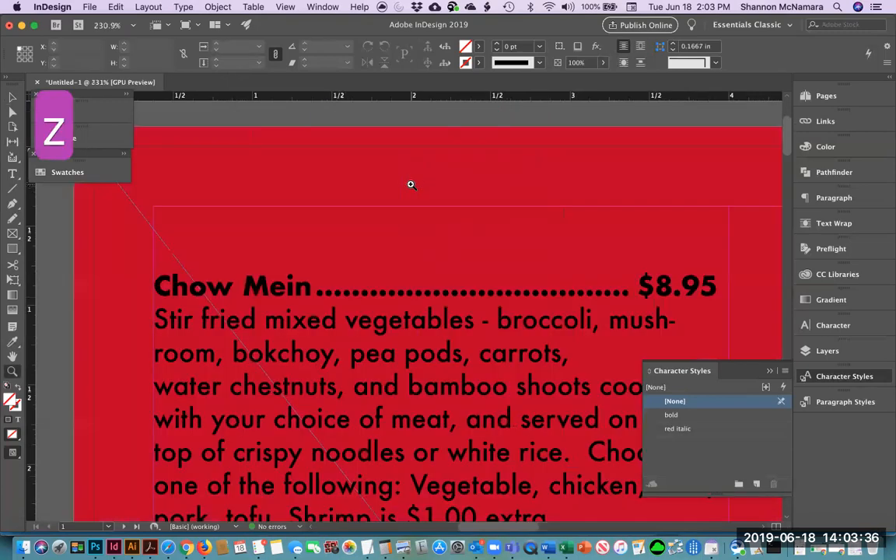
{"action": "left_click", "coordinate": [13, 249]}
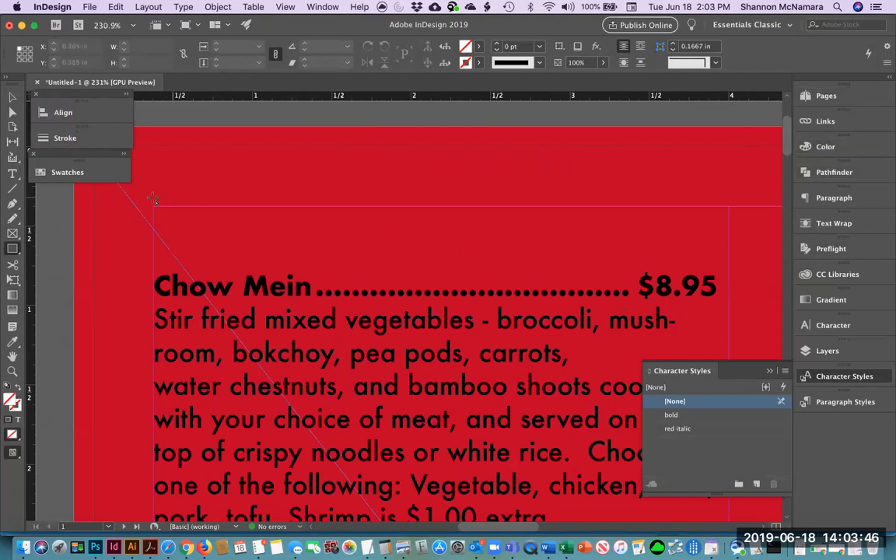
{"action": "left_click_drag", "start_coordinate": [131, 187], "coordinate": [745, 267]}
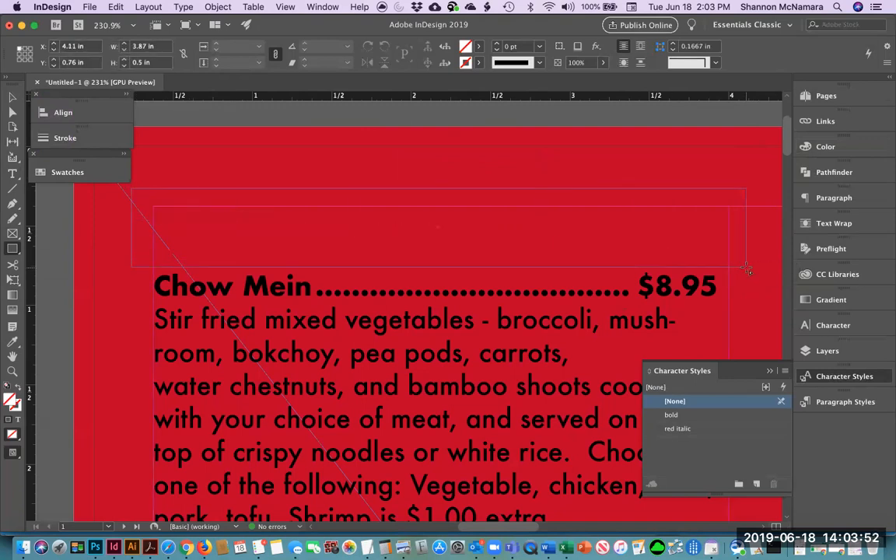
- Centre the new rectangle and the Wok text frame on each other horizontally, and nudge both slightly right
{"action": "left_click", "coordinate": [12, 97]}
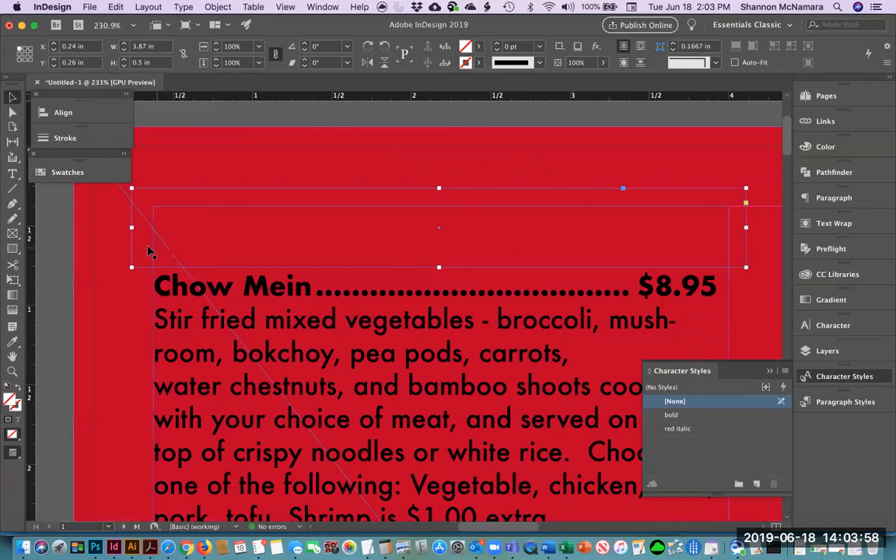
{"action": "left_click", "coordinate": [291, 324], "text": "shift"}
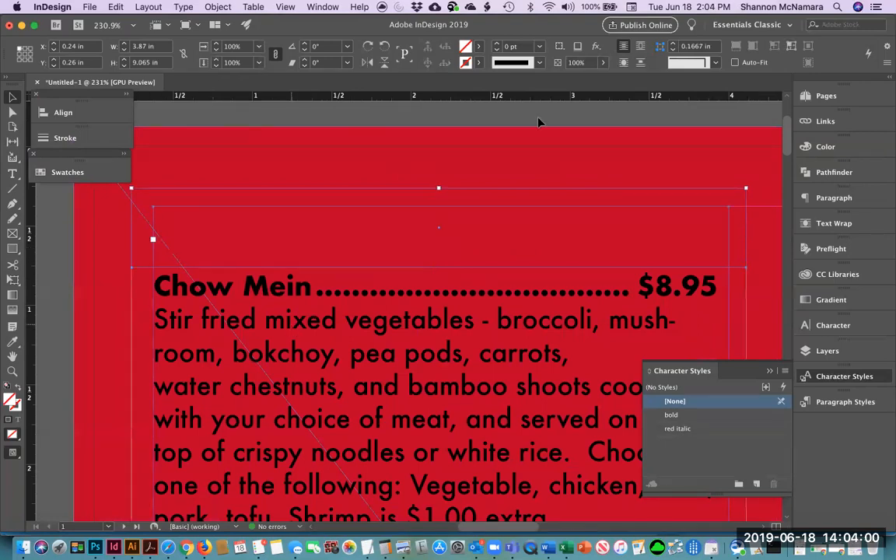
{"action": "left_click", "coordinate": [61, 113]}
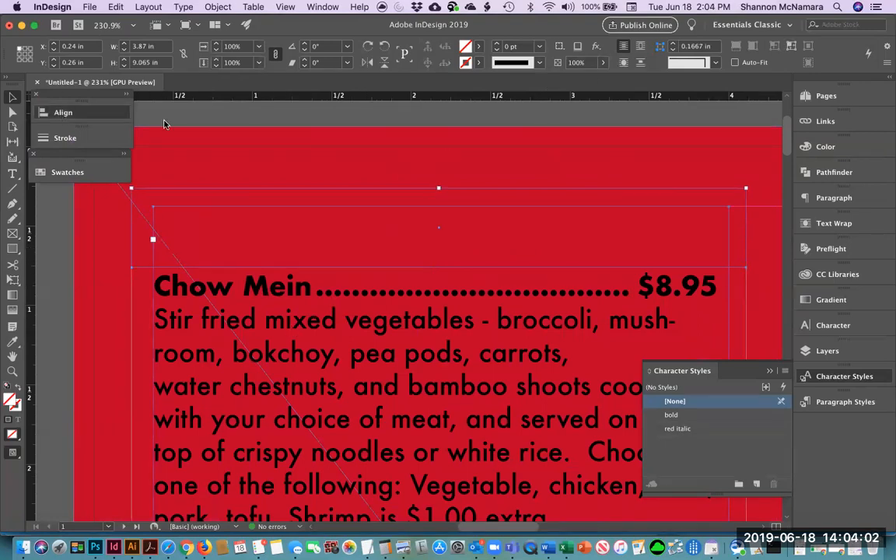
{"action": "left_click", "coordinate": [165, 144]}
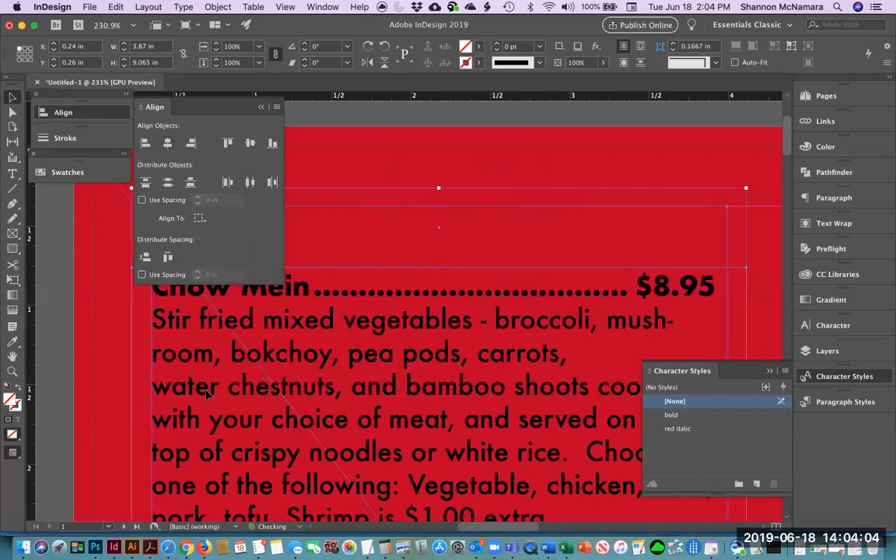
{"action": "key", "text": "Right"}
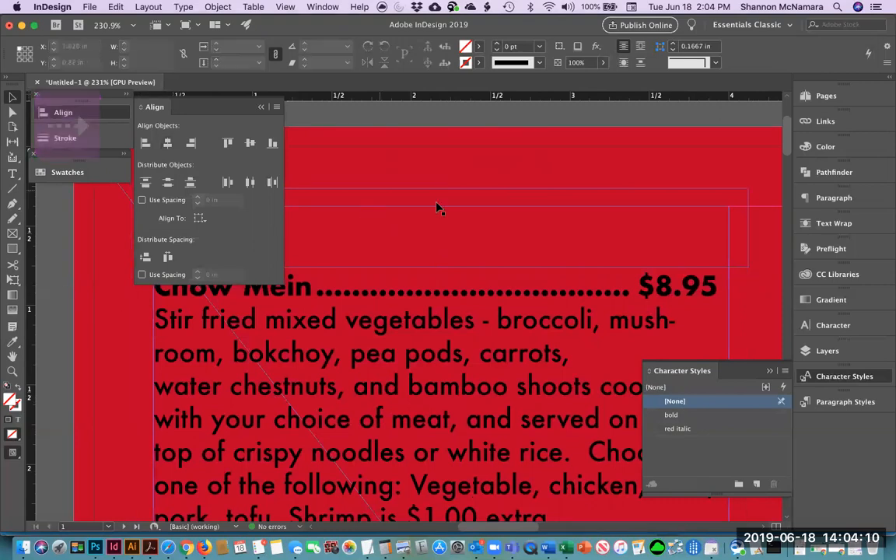
- Bring the Wok column's text frame to the front, above the new rectangle
{"action": "left_click", "coordinate": [720, 193]}
{"action": "left_click", "coordinate": [701, 305]}
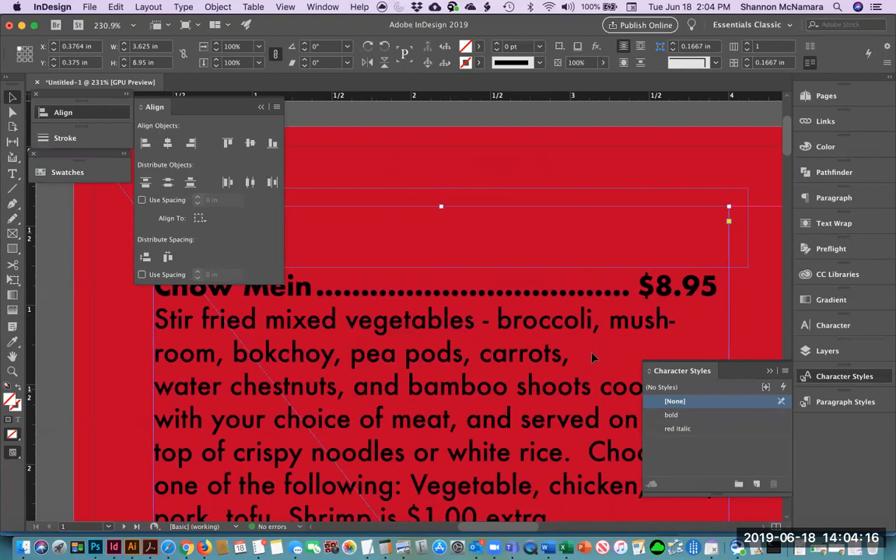
{"action": "left_click", "coordinate": [219, 7]}
{"action": "mouse_move", "coordinate": [296, 45]}
{"action": "left_click", "coordinate": [388, 48]}
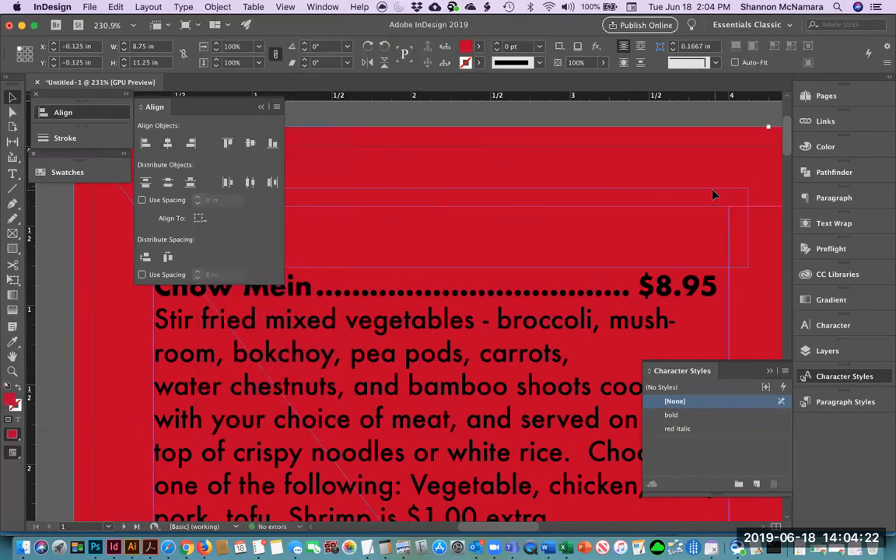
- Fill the rectangle above the Chow Mein item with [Paper]
{"action": "left_click", "coordinate": [712, 193]}
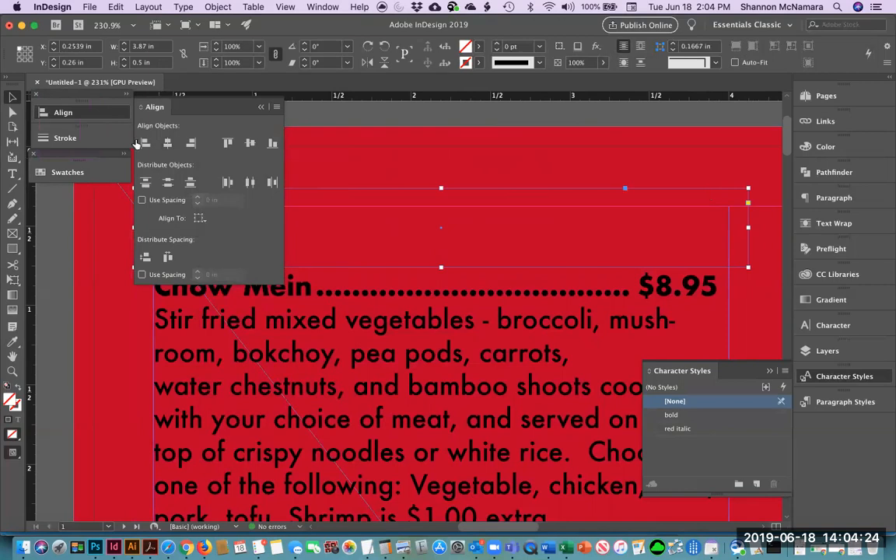
{"action": "left_click", "coordinate": [52, 178]}
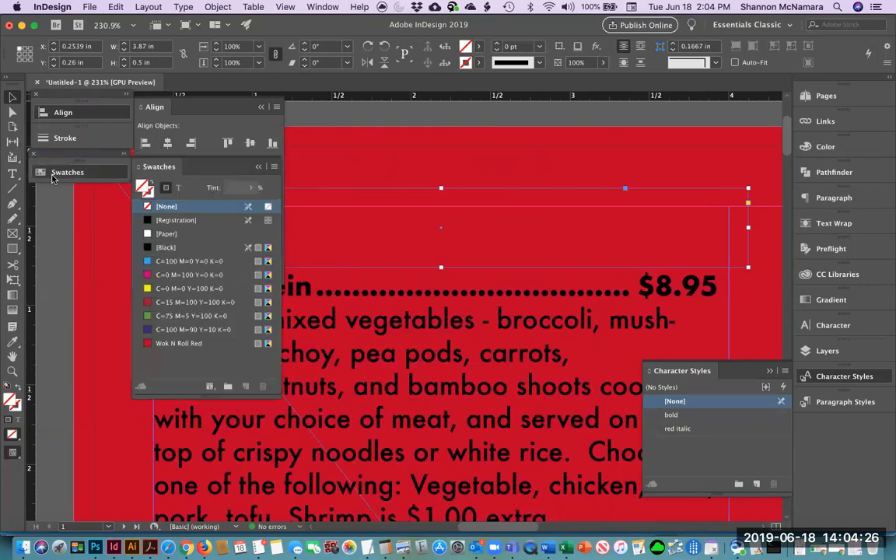
{"action": "left_click", "coordinate": [162, 234]}
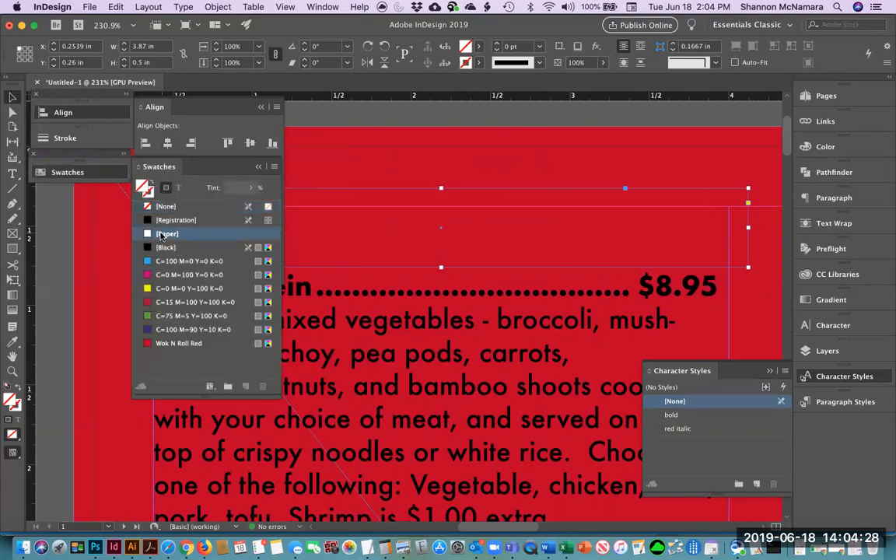
- Extend the white rectangle downward behind the whole Wok column, to 9.32 in high
{"action": "key", "text": "super+0"}
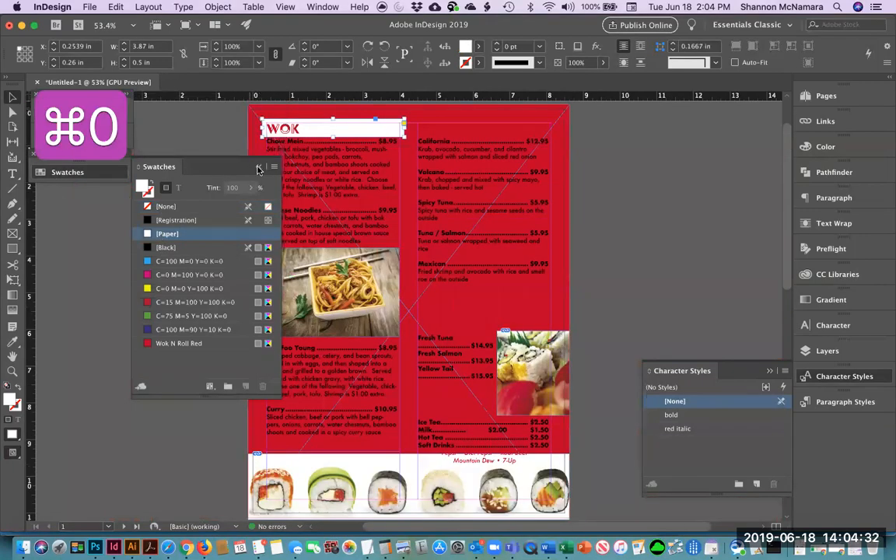
{"action": "left_click", "coordinate": [342, 138]}
{"action": "left_click_drag", "start_coordinate": [333, 138], "coordinate": [310, 458]}
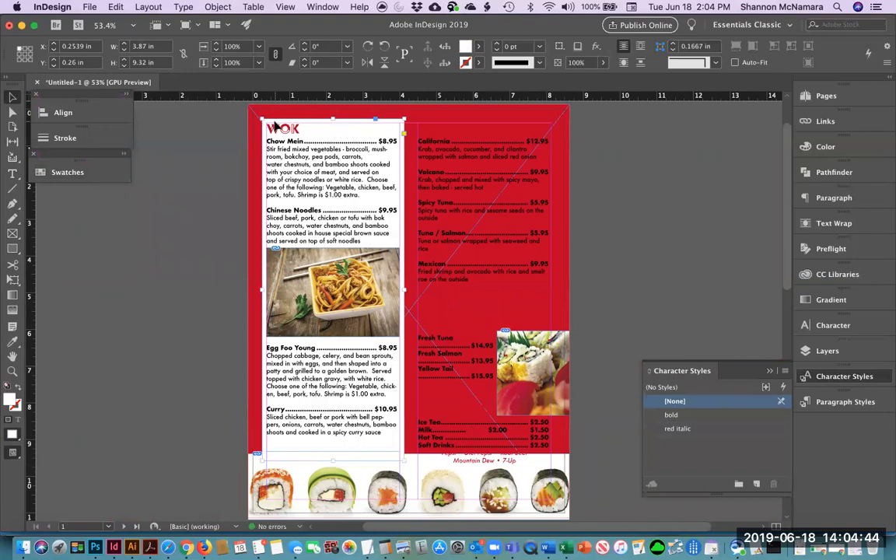
- Copy the white rectangle, and bring the Rolls column's text frame to the front
{"action": "left_click", "coordinate": [115, 7]}
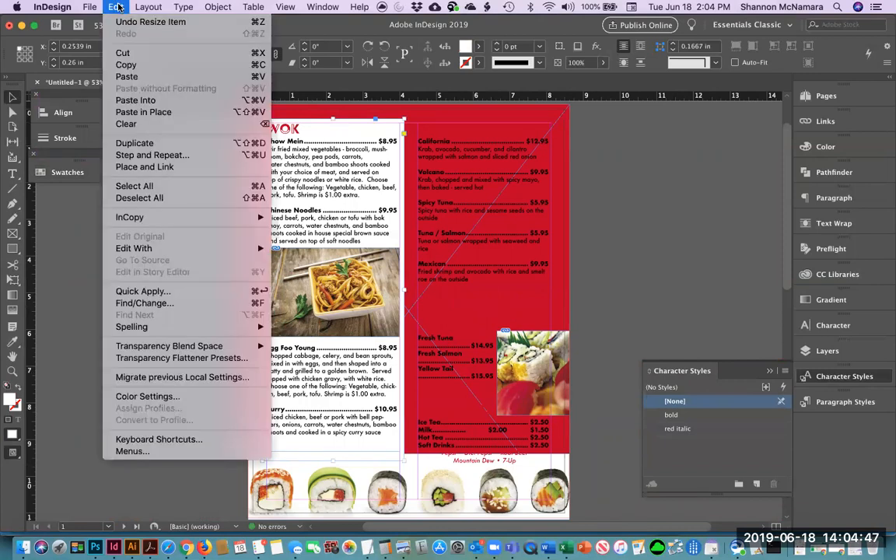
{"action": "left_click", "coordinate": [126, 65]}
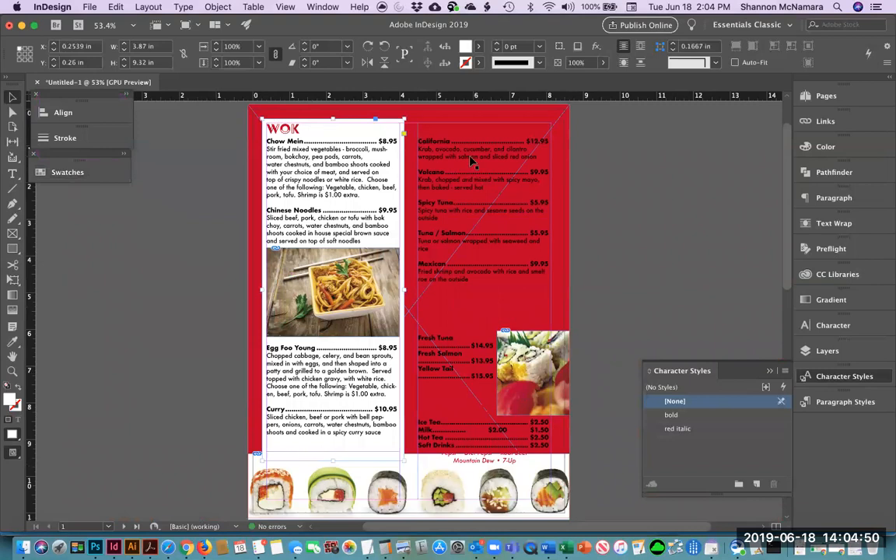
{"action": "left_click", "coordinate": [471, 160]}
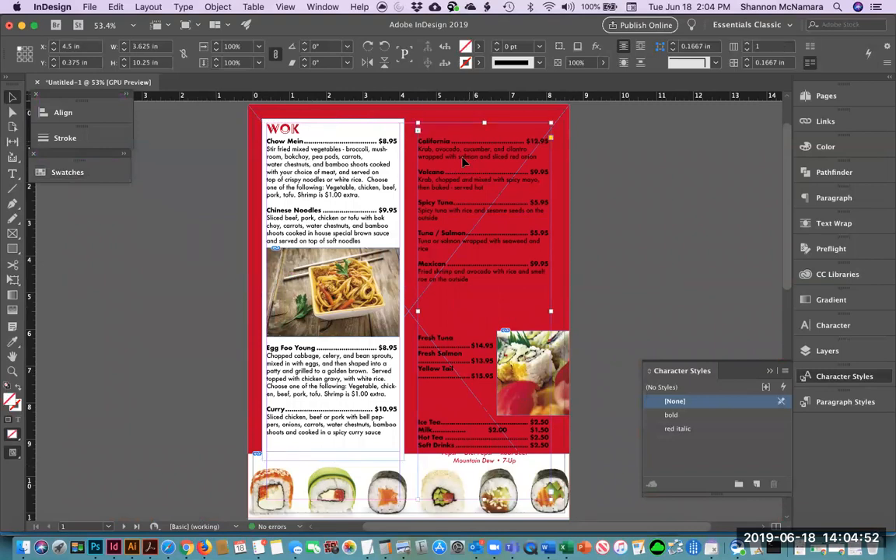
{"action": "left_click", "coordinate": [219, 7]}
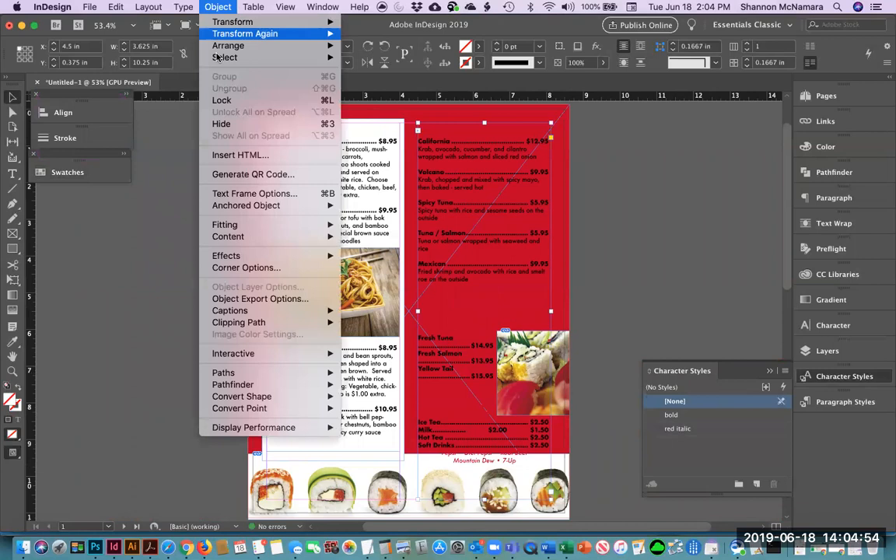
{"action": "mouse_move", "coordinate": [219, 57]}
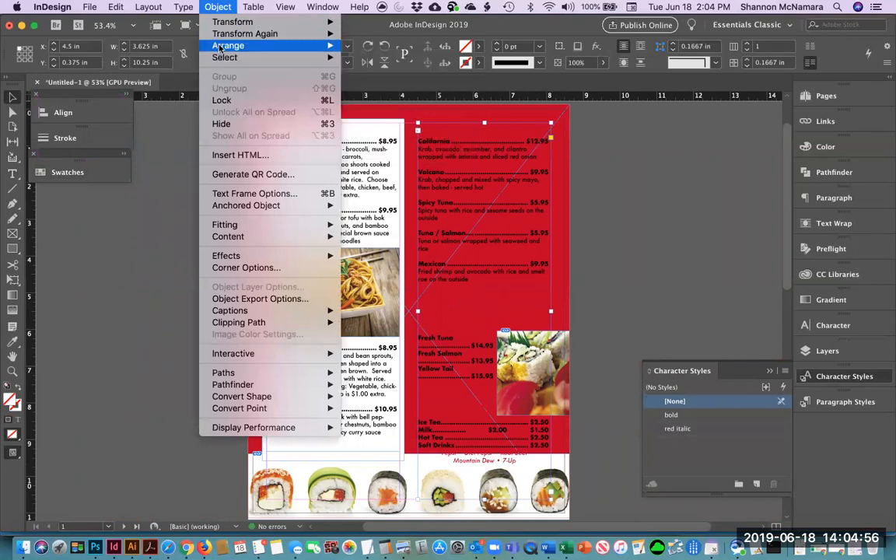
{"action": "left_click", "coordinate": [647, 192]}
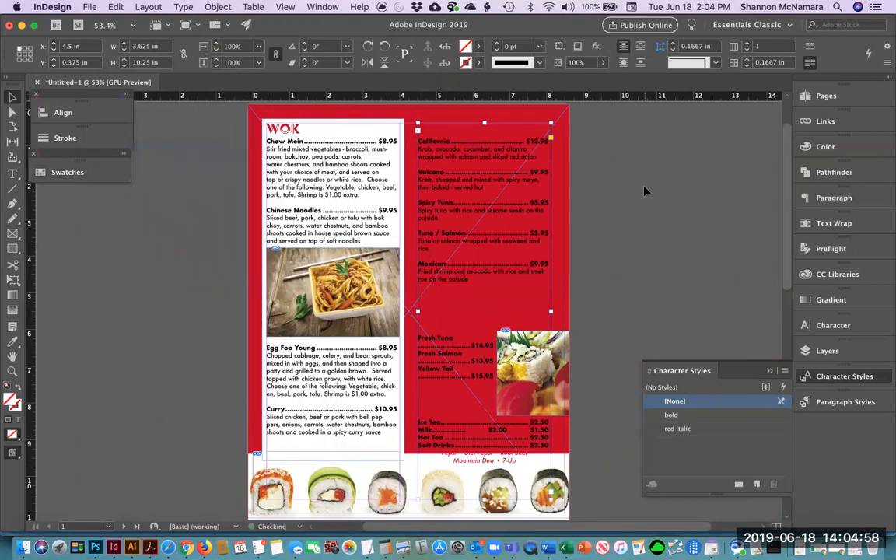
- Paste the copied white rectangle in place over the Wok column and bring the Rolls text frame to the front above it
{"action": "left_click", "coordinate": [377, 123]}
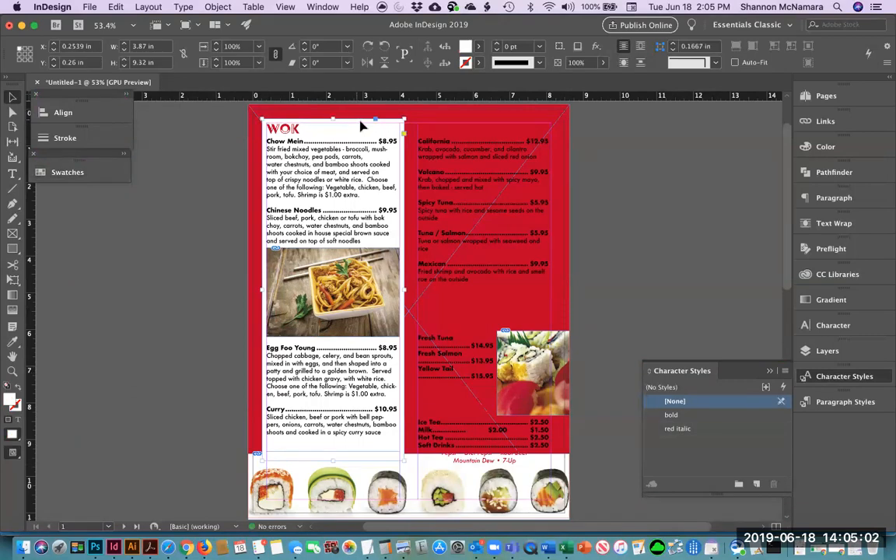
{"action": "key", "text": "shift+super+a"}
{"action": "left_click", "coordinate": [113, 7]}
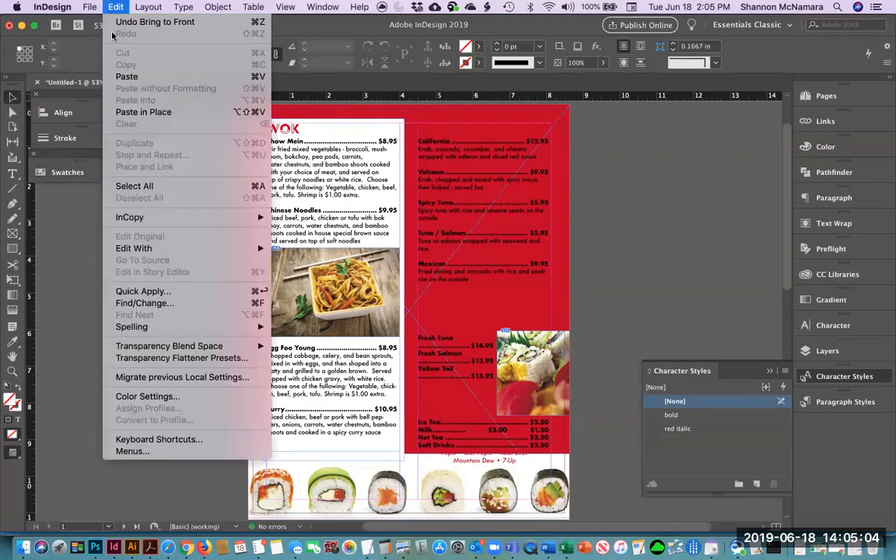
{"action": "left_click", "coordinate": [135, 113]}
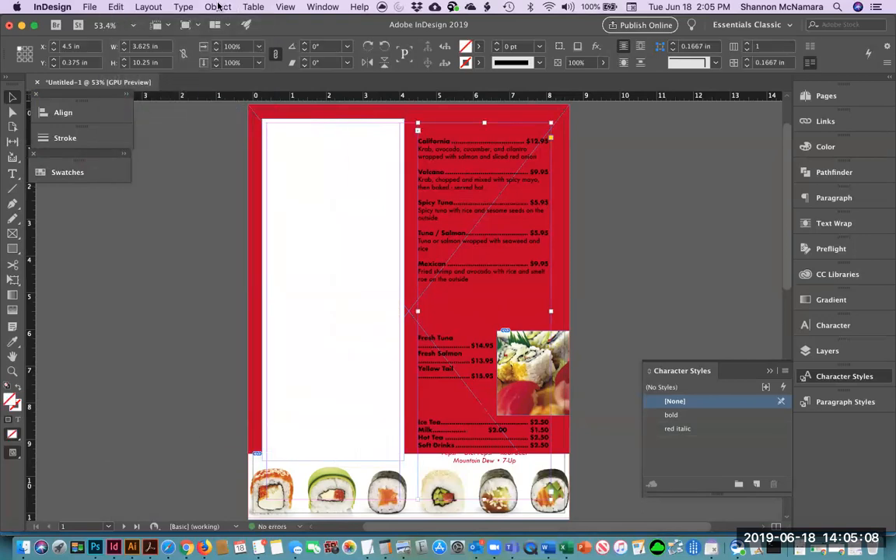
{"action": "left_click", "coordinate": [218, 7]}
{"action": "mouse_move", "coordinate": [225, 45]}
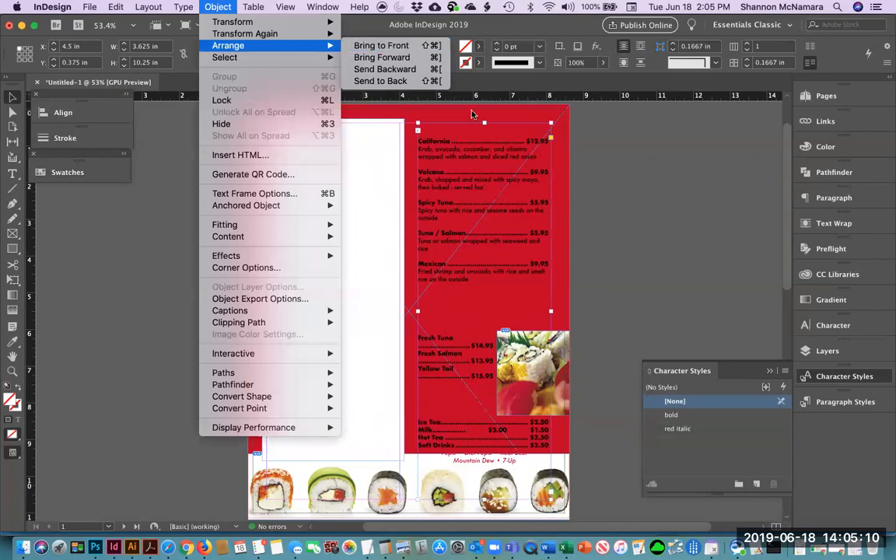
{"action": "left_click", "coordinate": [365, 47]}
- Move the pasted white rectangle straight across behind the Rolls column, to X 4.3775 in and Y 0.26 in
{"action": "left_click", "coordinate": [325, 180]}
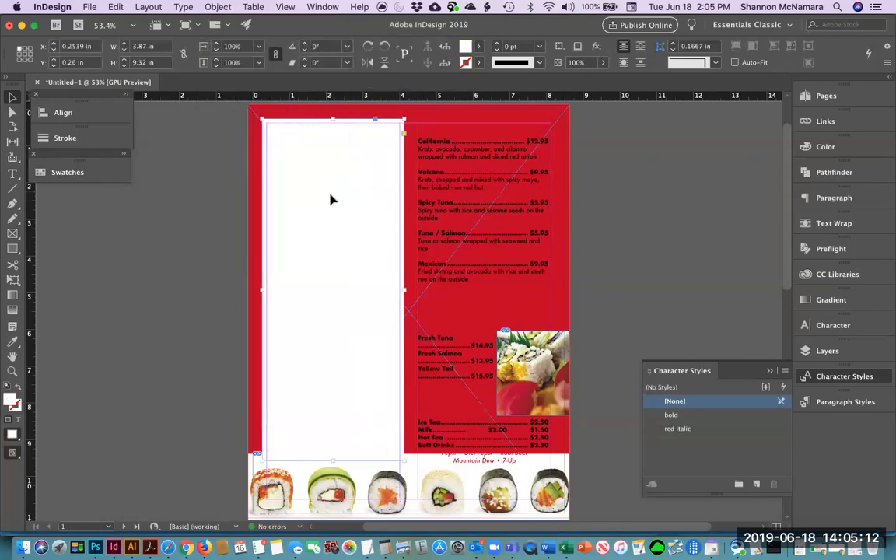
{"action": "left_click_drag", "start_coordinate": [330, 199], "coordinate": [482, 207]}
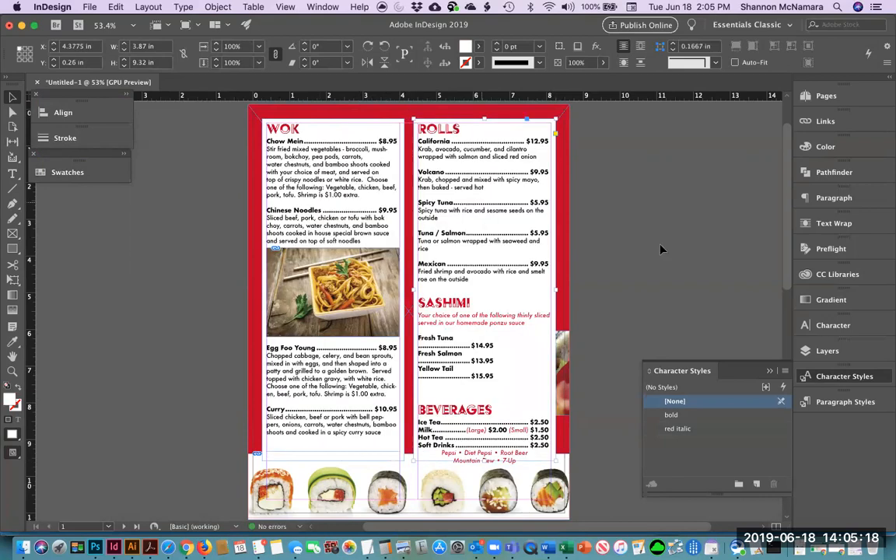
{"action": "left_click", "coordinate": [673, 213]}
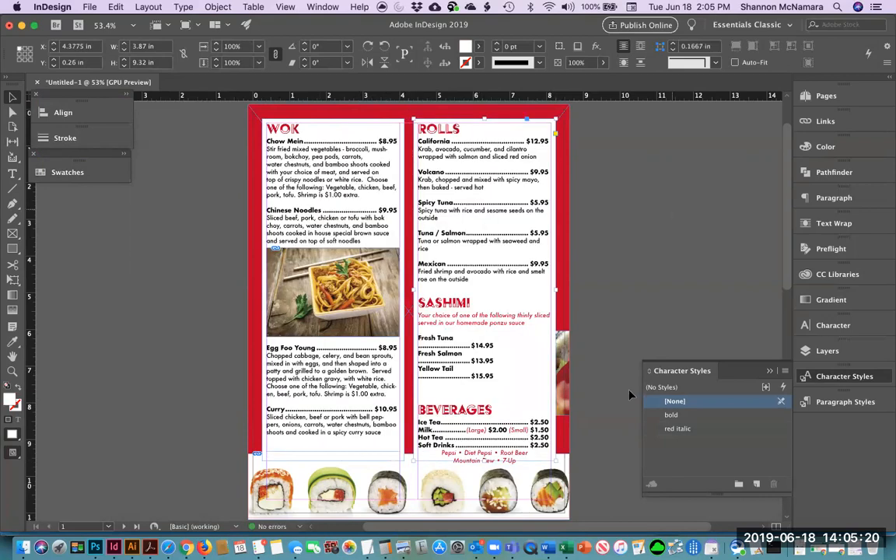
- Bring the Sashimi photo to the front, above the white box, and nudge it slightly up
{"action": "left_click", "coordinate": [561, 348]}
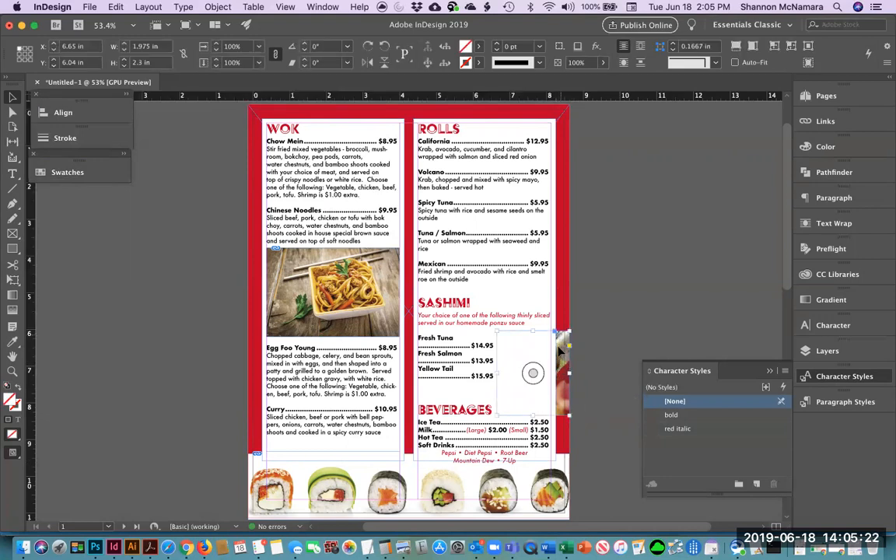
{"action": "left_click", "coordinate": [219, 7]}
{"action": "mouse_move", "coordinate": [233, 45]}
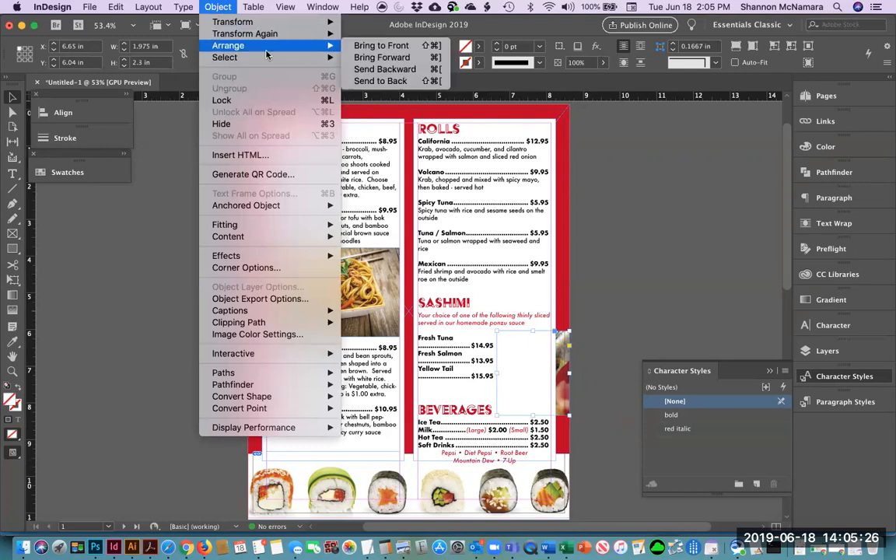
{"action": "left_click", "coordinate": [374, 39]}
{"action": "left_click", "coordinate": [644, 261]}
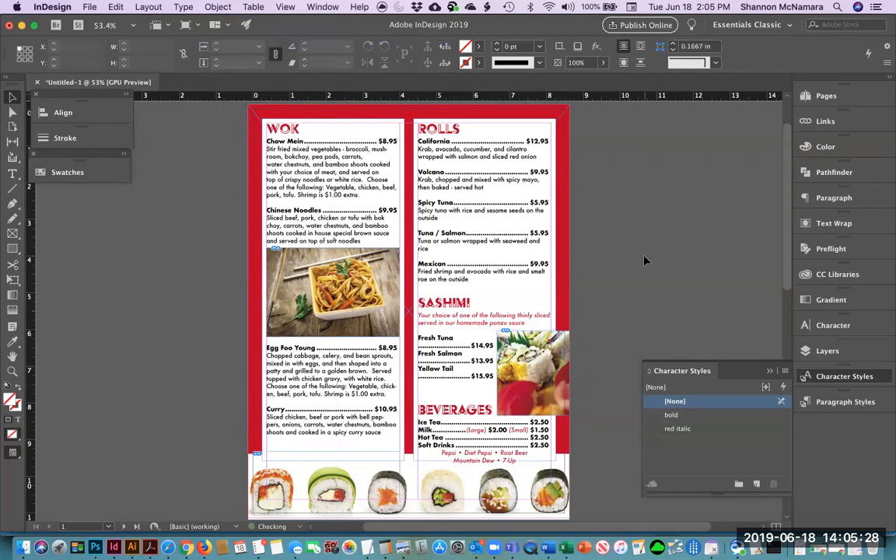
{"action": "left_click", "coordinate": [536, 351]}
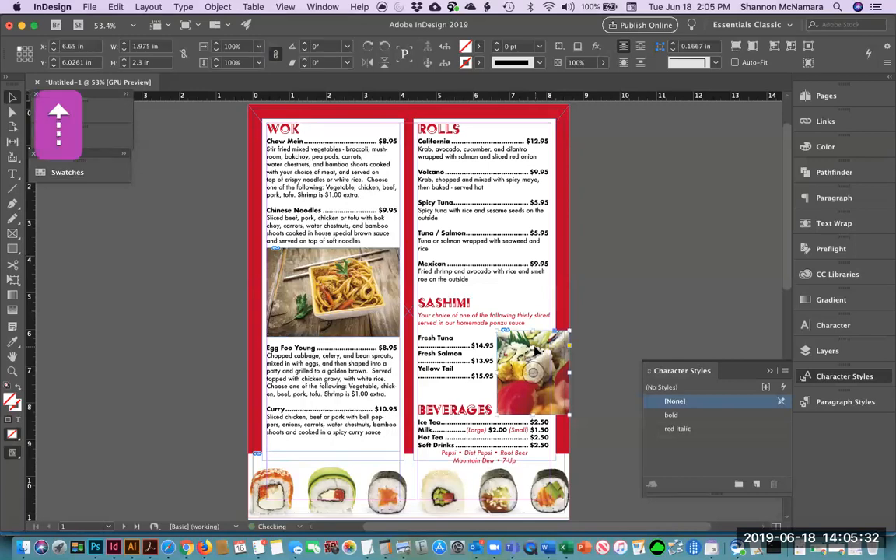
{"action": "left_click", "coordinate": [633, 180]}
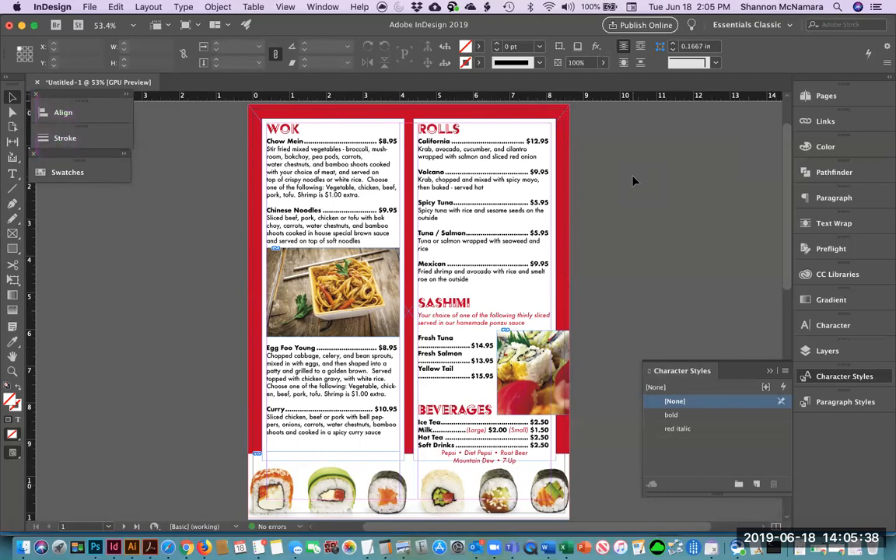
{"action": "left_click", "coordinate": [302, 110]}
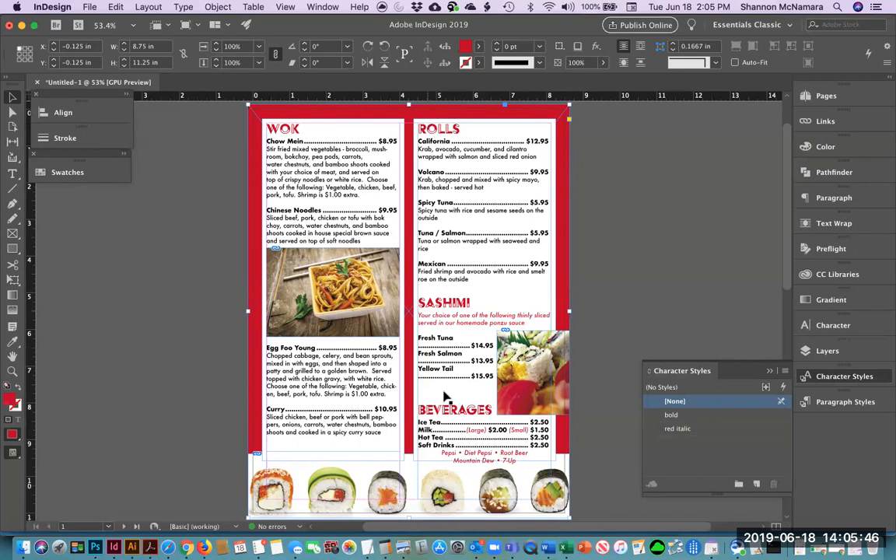
{"action": "left_click", "coordinate": [653, 241]}
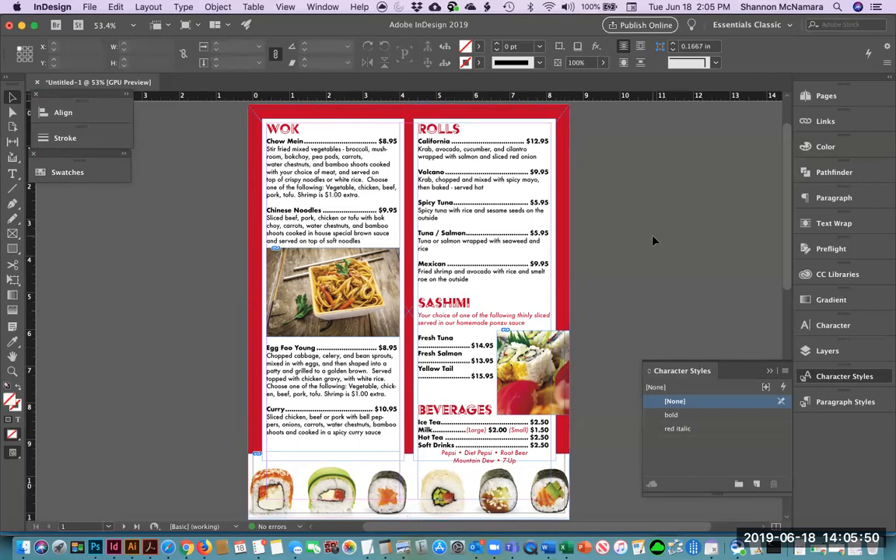
- Save the document as WokNRoll.indd in the WokNRoll folder inside Week 2
{"action": "key", "text": "super+s"}
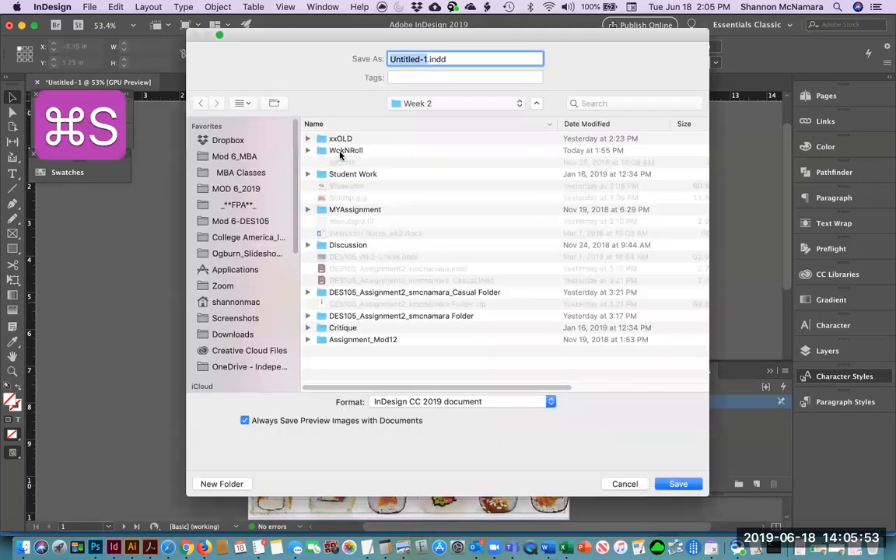
{"action": "left_click", "coordinate": [340, 150]}
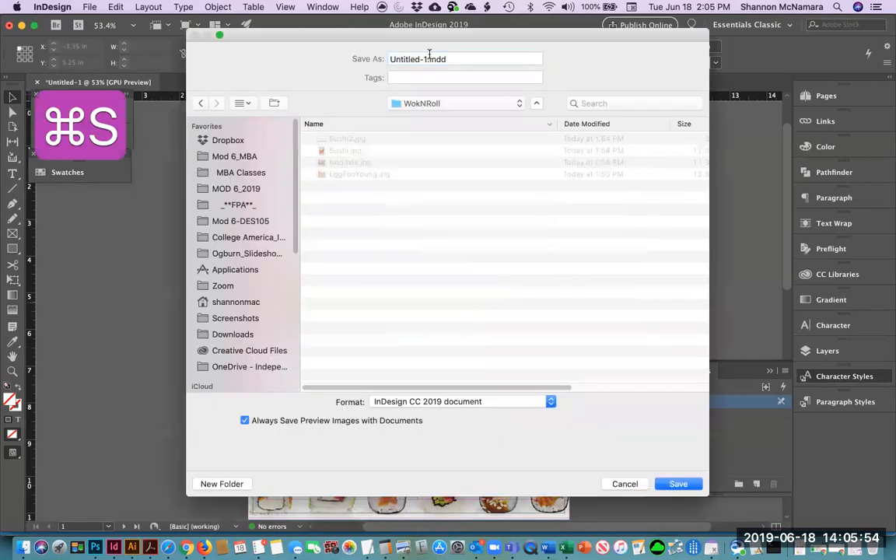
{"action": "left_click_drag", "start_coordinate": [427, 59], "coordinate": [326, 34]}
{"action": "type", "text": "Wok"}
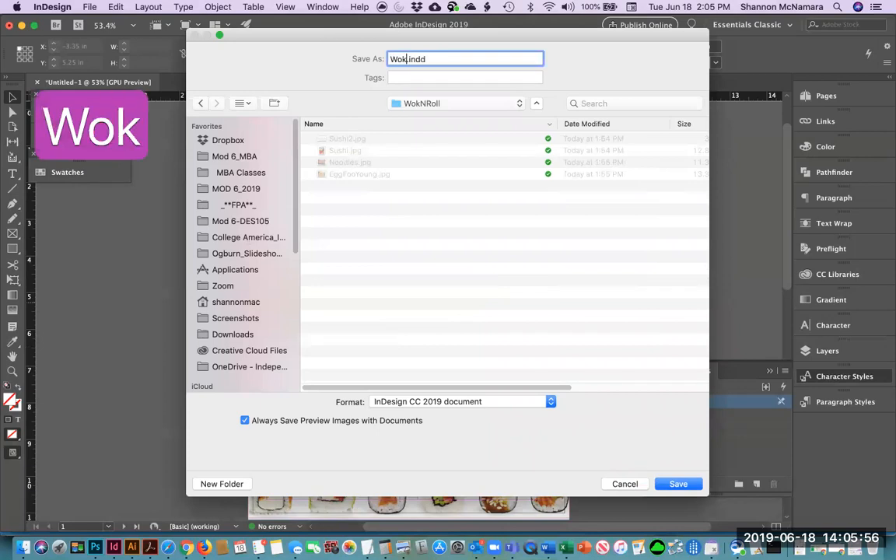
{"action": "type", "text": "N"}
{"action": "type", "text": "Roll"}
{"action": "key", "text": "Return"}
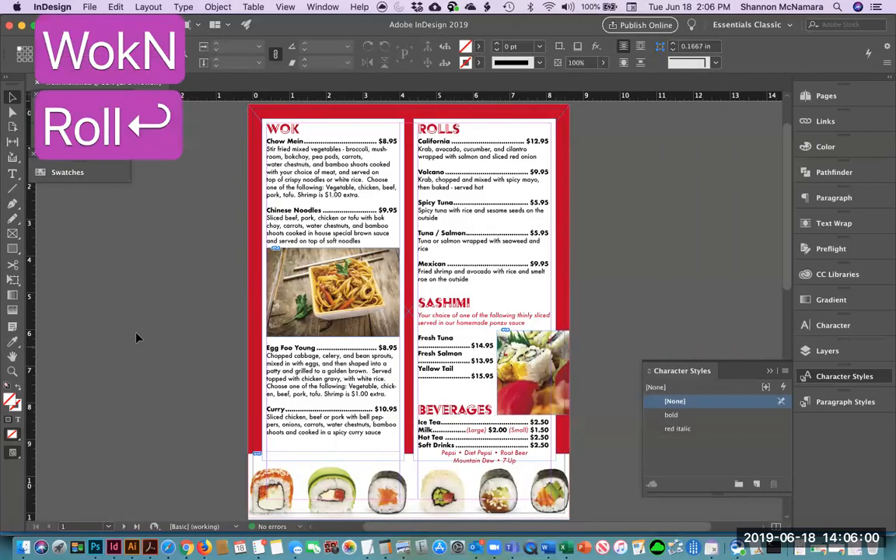
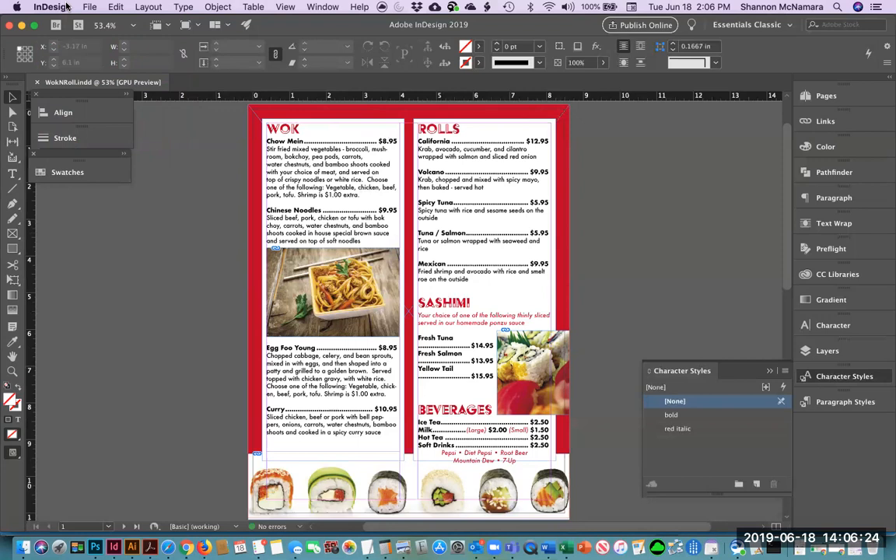
- Start packaging the document and review its fonts, links and images, colors and inks, print settings and external plug-ins
{"action": "left_click", "coordinate": [89, 8]}
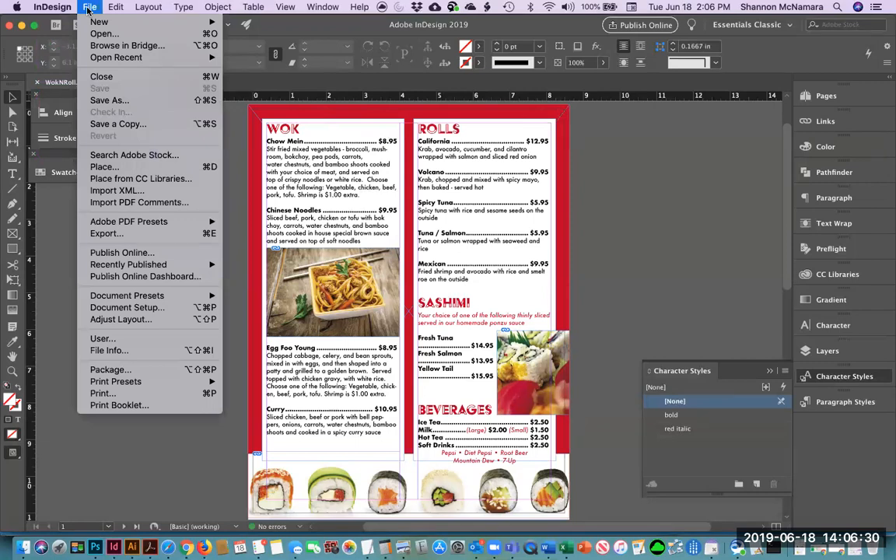
{"action": "left_click", "coordinate": [107, 370]}
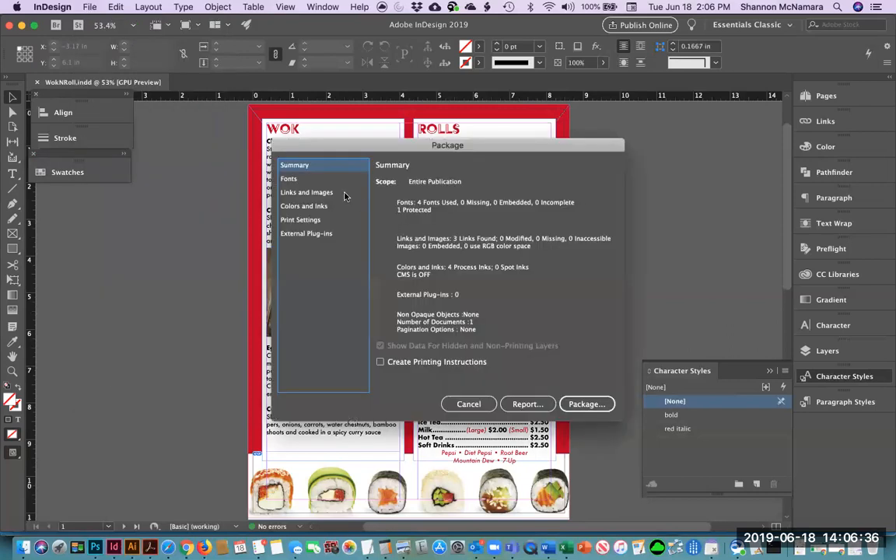
{"action": "left_click", "coordinate": [299, 179]}
{"action": "left_click", "coordinate": [299, 193]}
{"action": "left_click", "coordinate": [298, 206]}
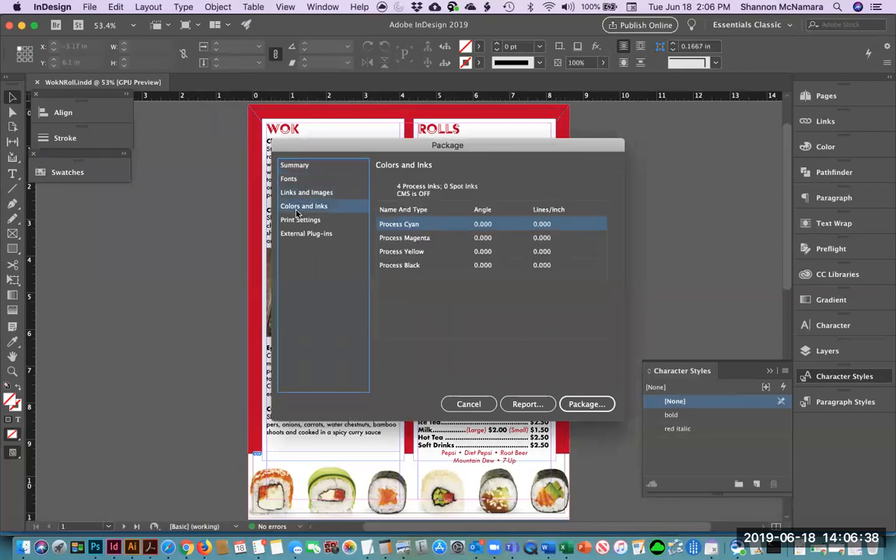
{"action": "left_click", "coordinate": [297, 220]}
{"action": "left_click", "coordinate": [300, 233]}
- Package the document as WokNRoll Folder in Week 2, including fonts, linked graphics, IDML and a print PDF with the MarksBleeds_Mod6 preset
{"action": "left_click", "coordinate": [585, 403]}
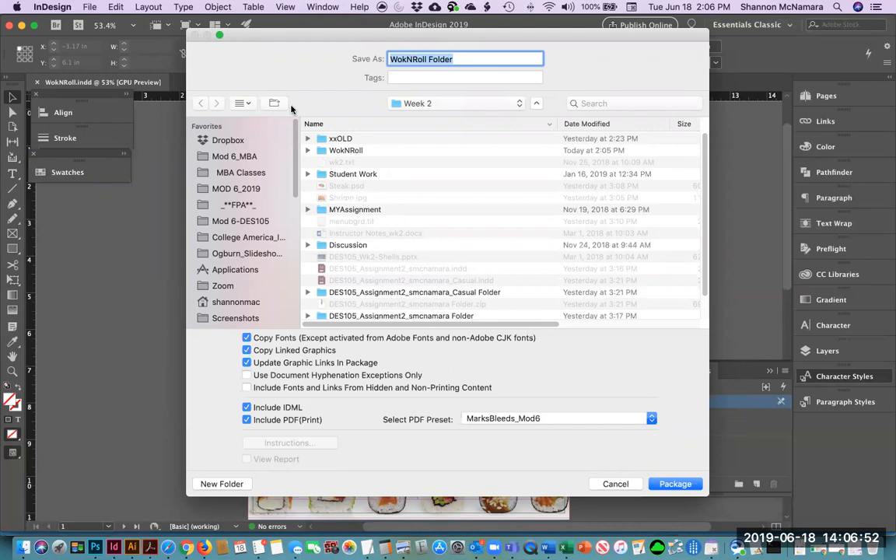
{"action": "left_click_drag", "start_coordinate": [274, 35], "coordinate": [240, 26]}
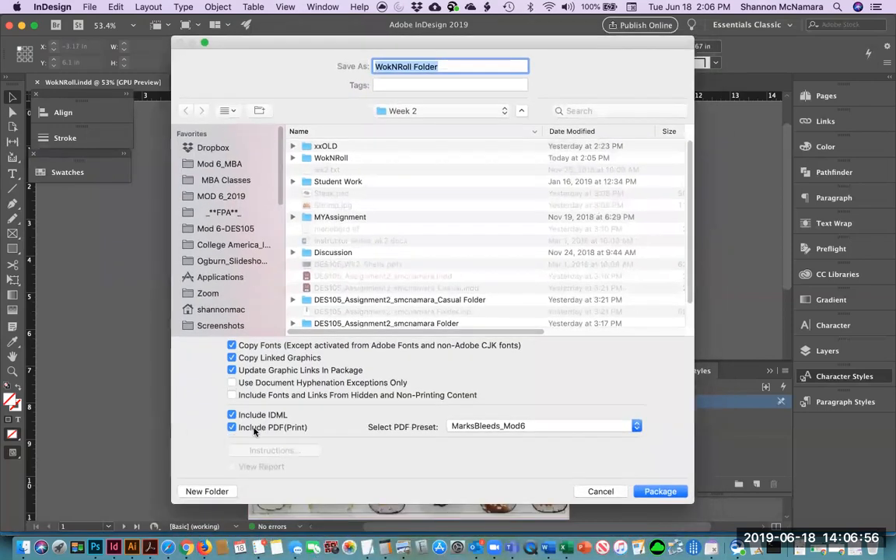
{"action": "left_click", "coordinate": [487, 426]}
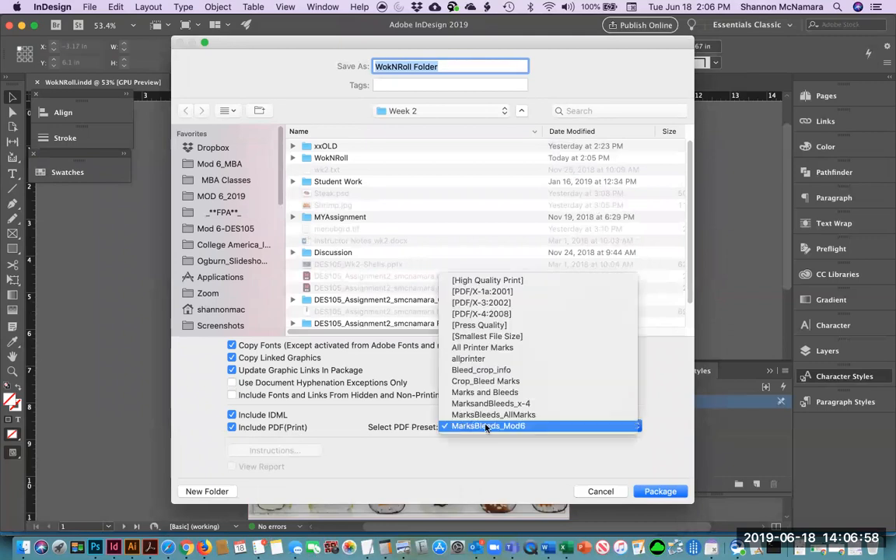
{"action": "left_click", "coordinate": [503, 426]}
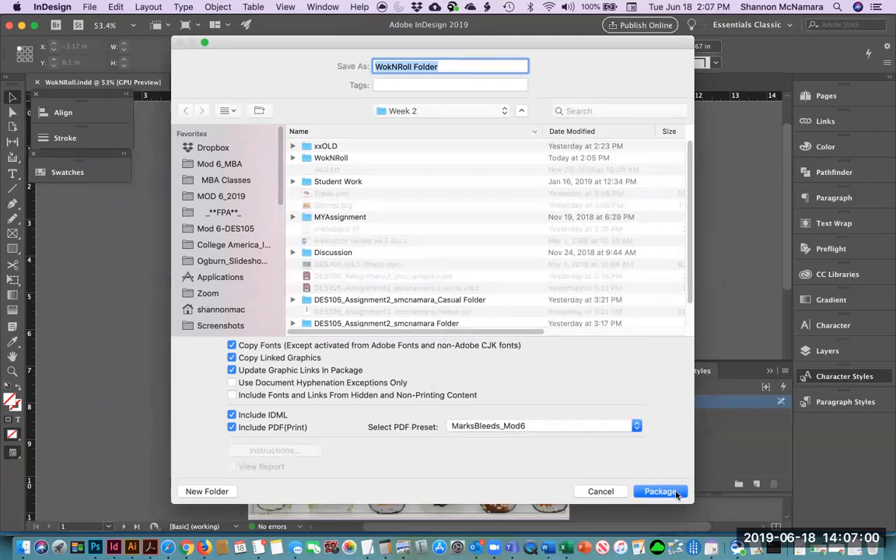
{"action": "left_click", "coordinate": [659, 491]}
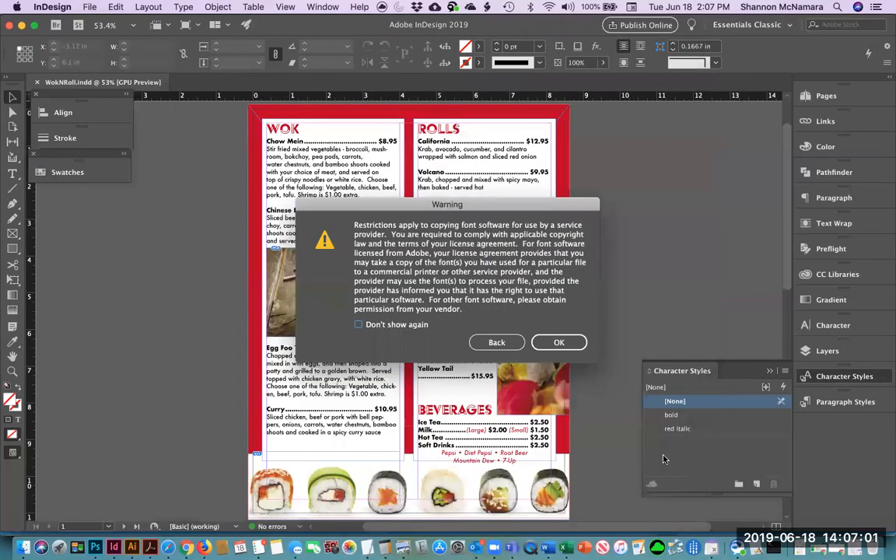
{"action": "left_click", "coordinate": [560, 343]}
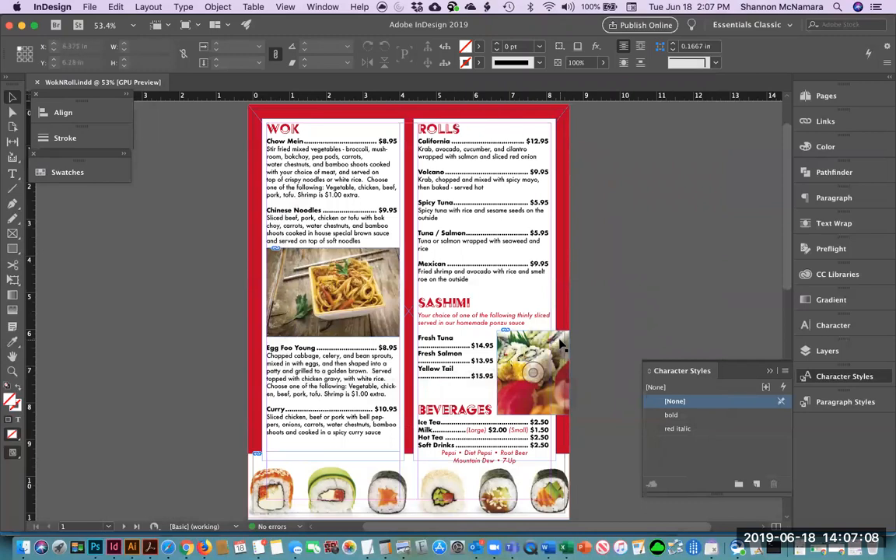
- Switch to Finder, collapse the Wok+Roll assets folder, and open Mod 6-DES105 > DES105 > Week 2 in the Screenshots window
{"action": "left_click", "coordinate": [23, 547]}
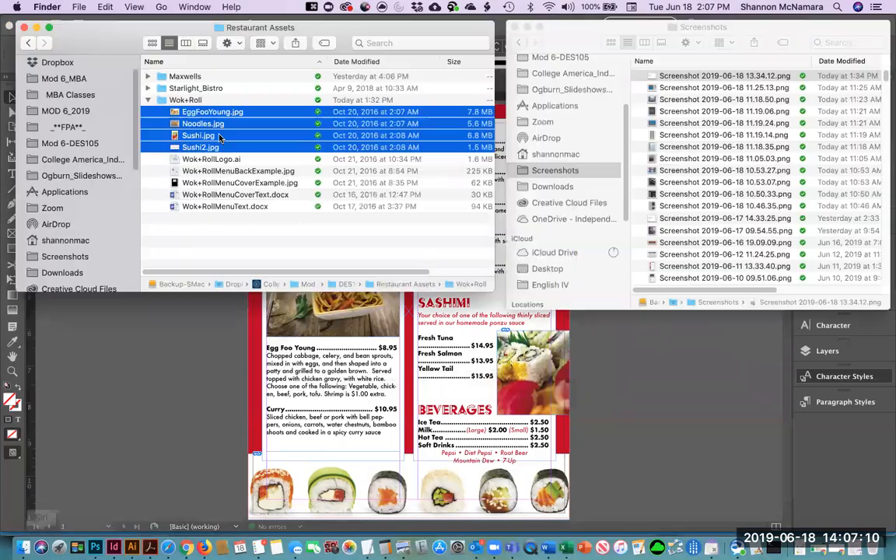
{"action": "left_click", "coordinate": [148, 99]}
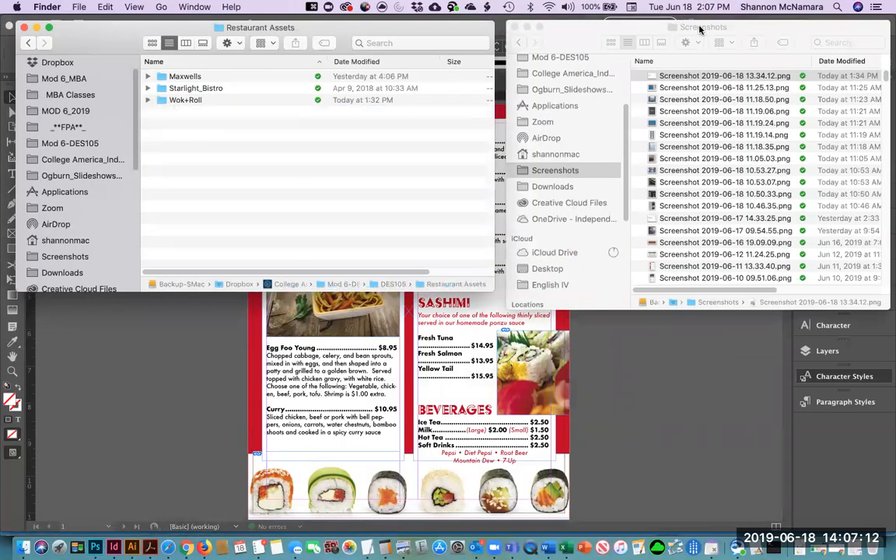
{"action": "left_click", "coordinate": [700, 29]}
{"action": "scroll", "coordinate": [544, 116], "scroll_direction": "up", "scroll_amount": 3}
{"action": "left_click", "coordinate": [544, 78]}
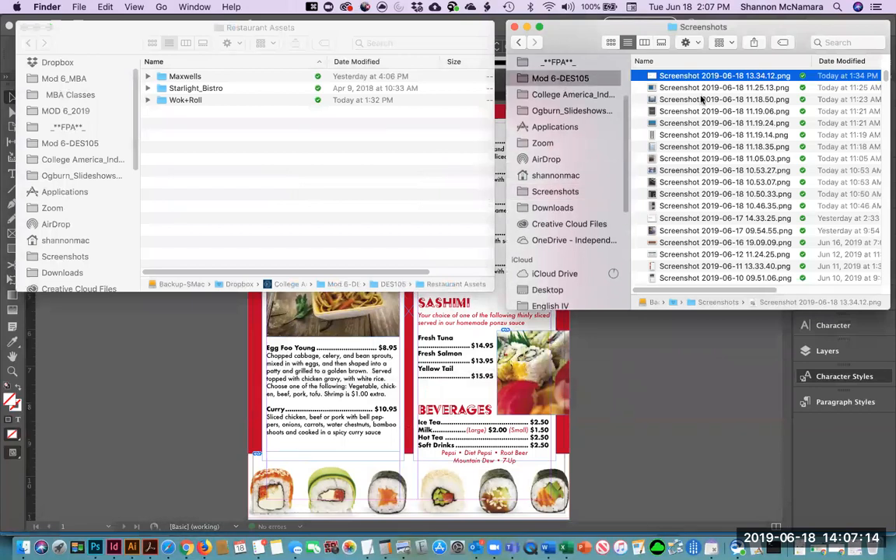
{"action": "left_click", "coordinate": [673, 88]}
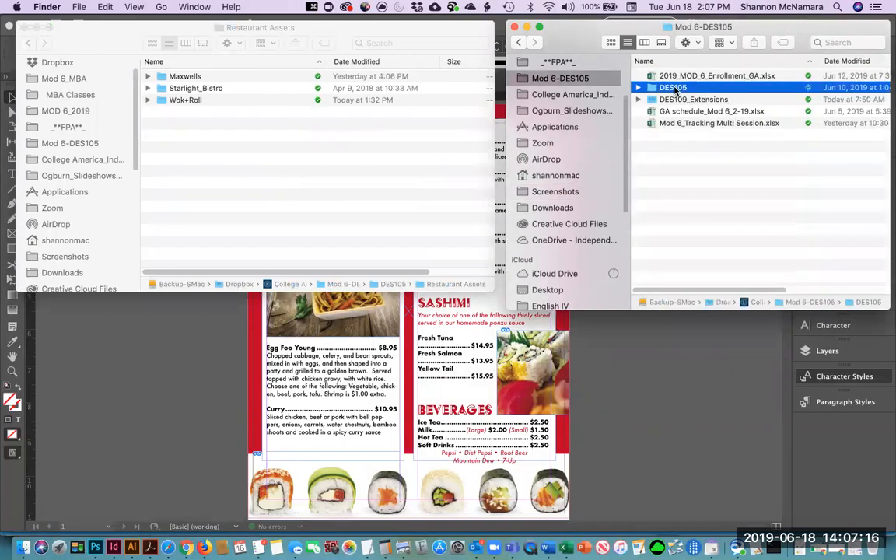
{"action": "double_click", "coordinate": [674, 88]}
{"action": "left_click", "coordinate": [673, 173]}
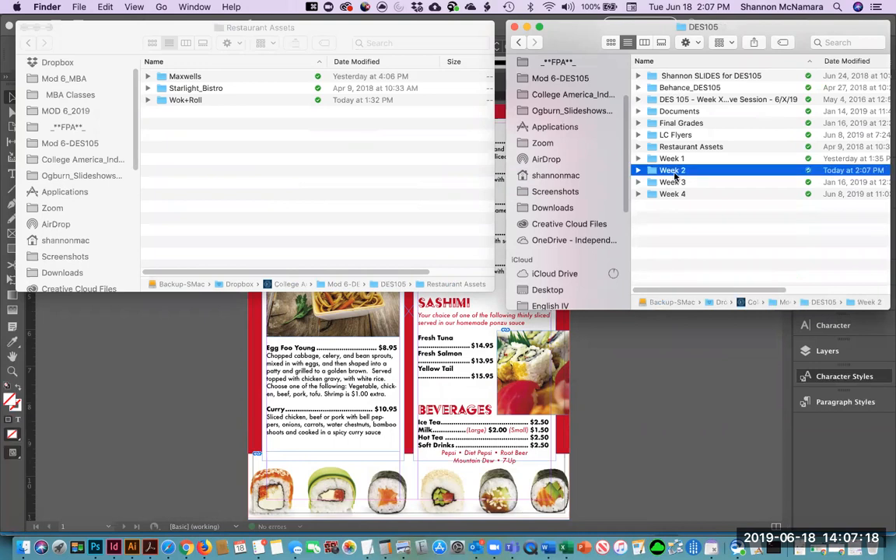
{"action": "double_click", "coordinate": [673, 172]}
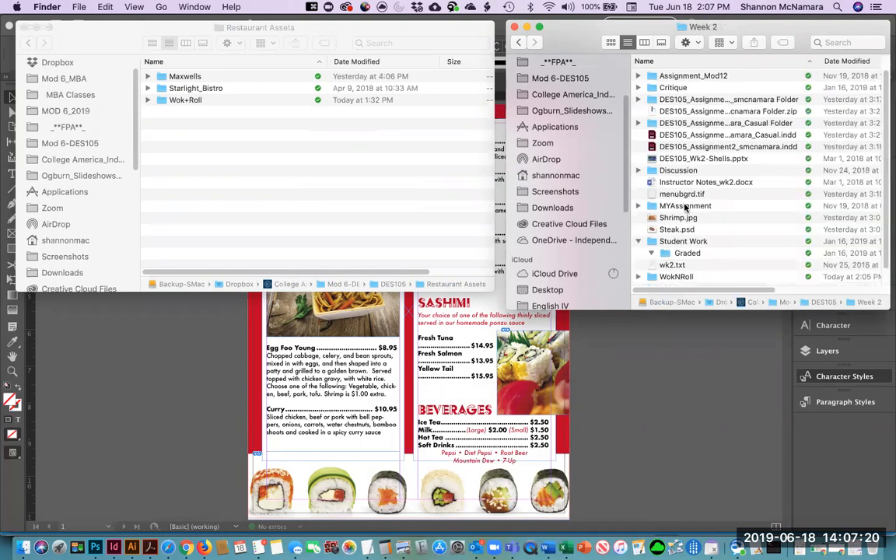
- Examine the contents of the WokNRoll folder and the packaged WokNRoll Folder, including its fonts, links, IDML and INDD files
{"action": "scroll", "coordinate": [681, 233], "scroll_direction": "down", "scroll_amount": 2}
{"action": "left_click", "coordinate": [677, 269]}
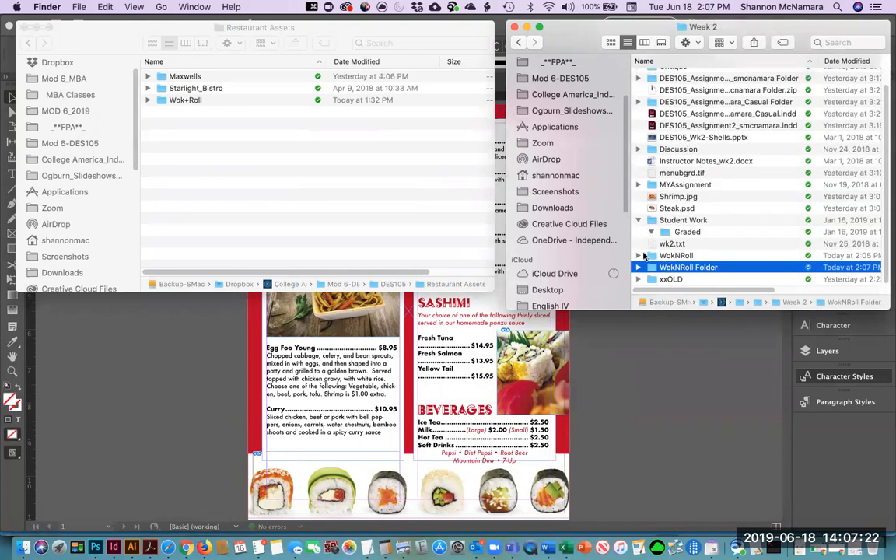
{"action": "left_click", "coordinate": [638, 256]}
{"action": "scroll", "coordinate": [637, 254], "scroll_direction": "down", "scroll_amount": 2}
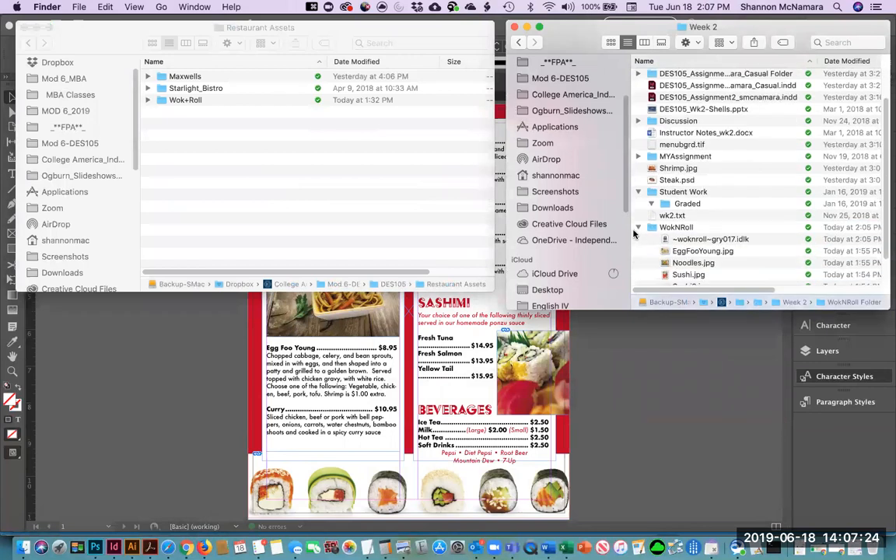
{"action": "left_click", "coordinate": [638, 228]}
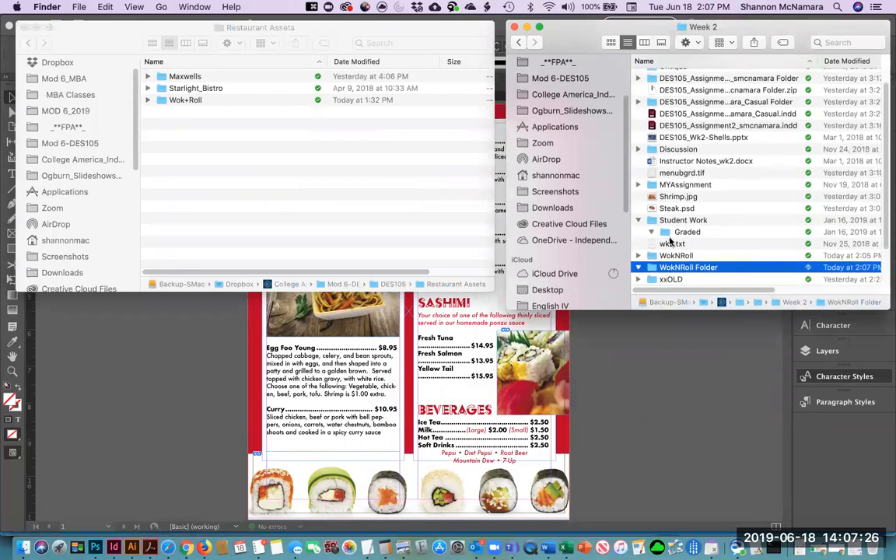
{"action": "key", "text": "super+Right"}
{"action": "key", "text": "Down"}
{"action": "key", "text": "Down"}
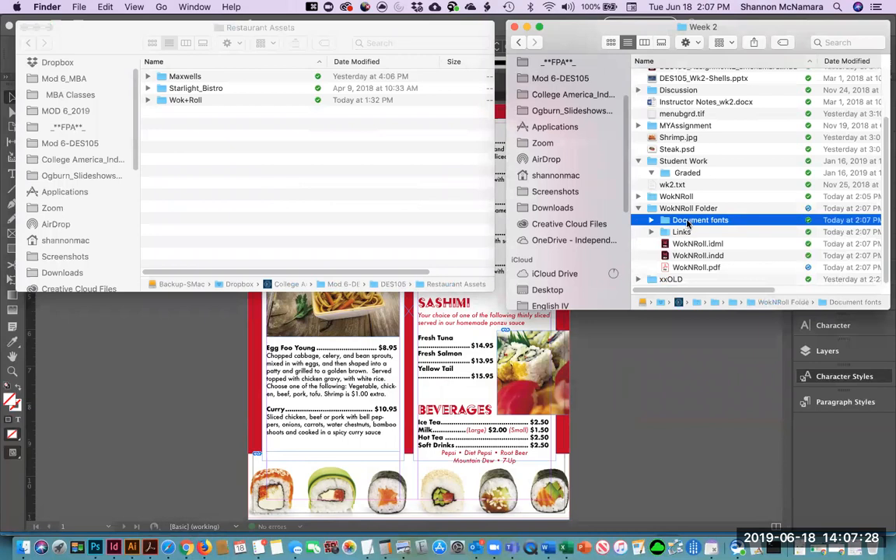
{"action": "key", "text": "Down"}
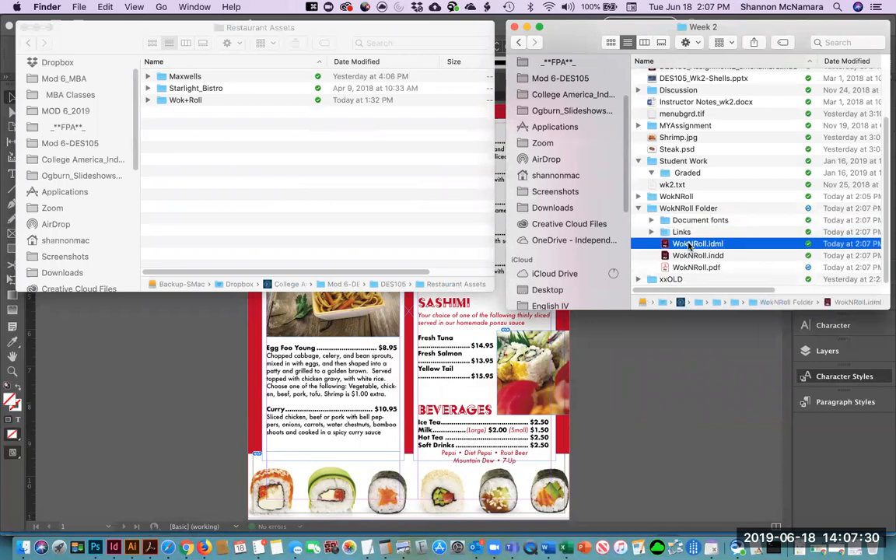
{"action": "left_click", "coordinate": [689, 257]}
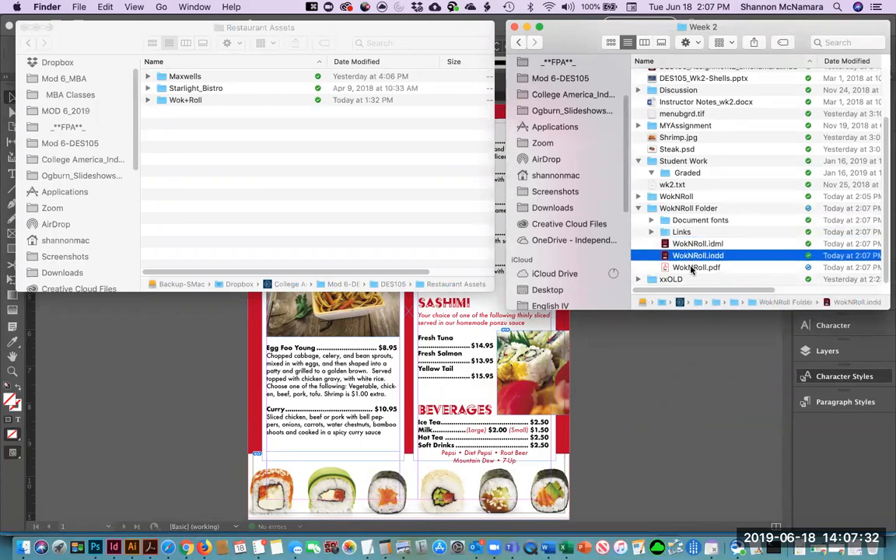
- Open the packaged WokNRoll.pdf in Acrobat, check the whole page, and minimize its window
{"action": "left_click", "coordinate": [691, 268]}
{"action": "double_click", "coordinate": [691, 268]}
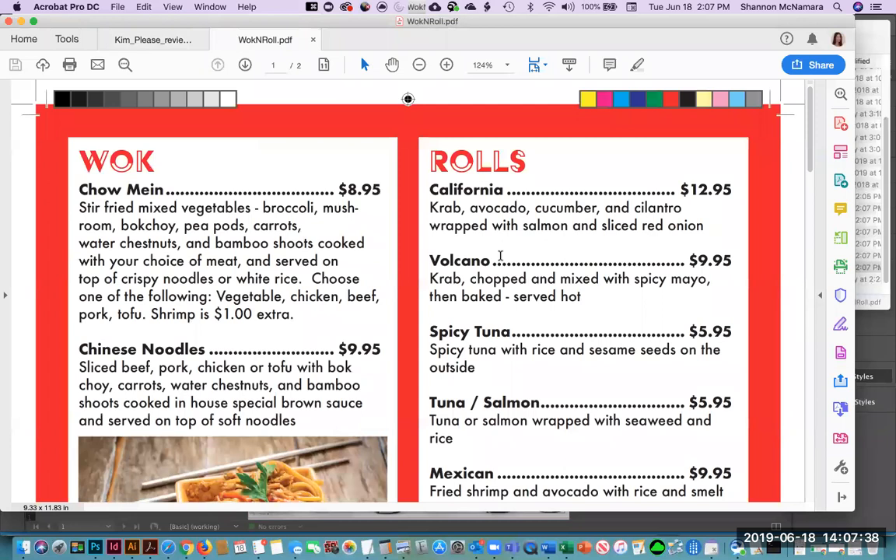
{"action": "key", "text": "super+0"}
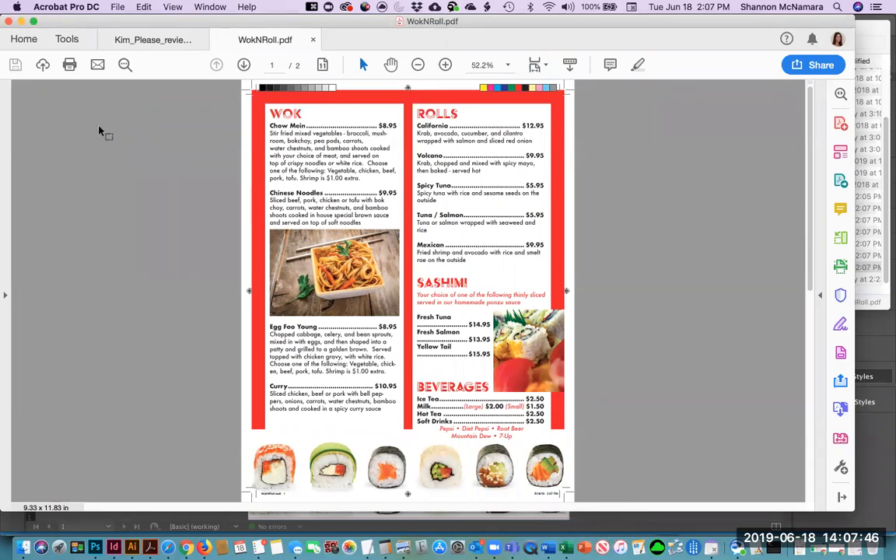
{"action": "left_click", "coordinate": [21, 21]}
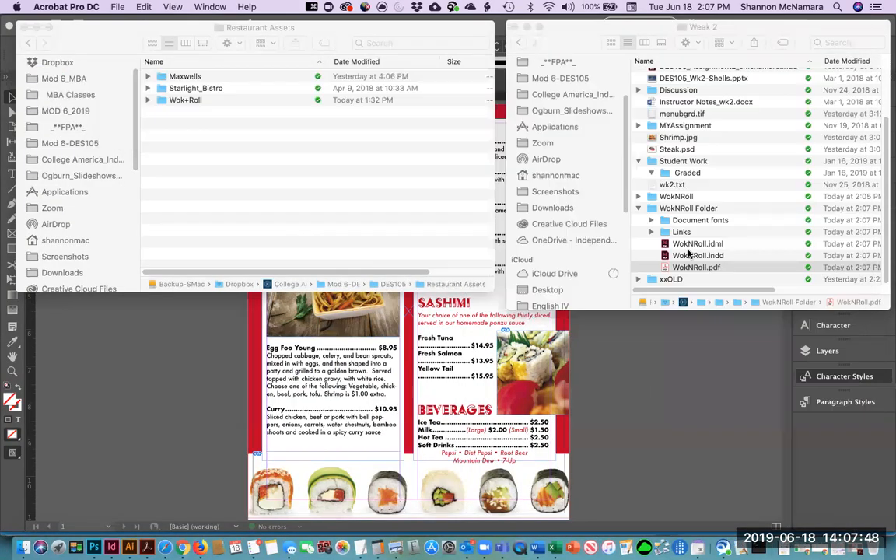
- Collapse WokNRoll Folder, compress it into a zip archive, and select WokNRoll Folder.zip
{"action": "left_click", "coordinate": [638, 208]}
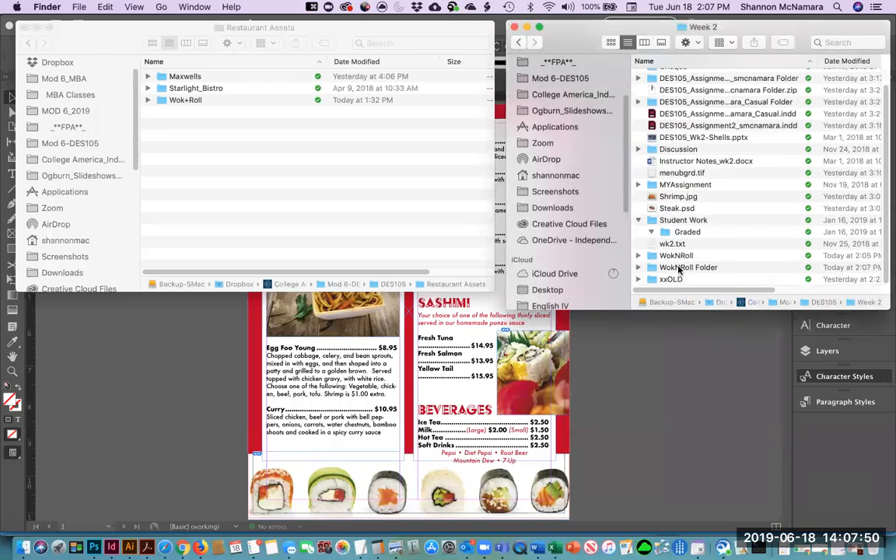
{"action": "left_click", "coordinate": [679, 267]}
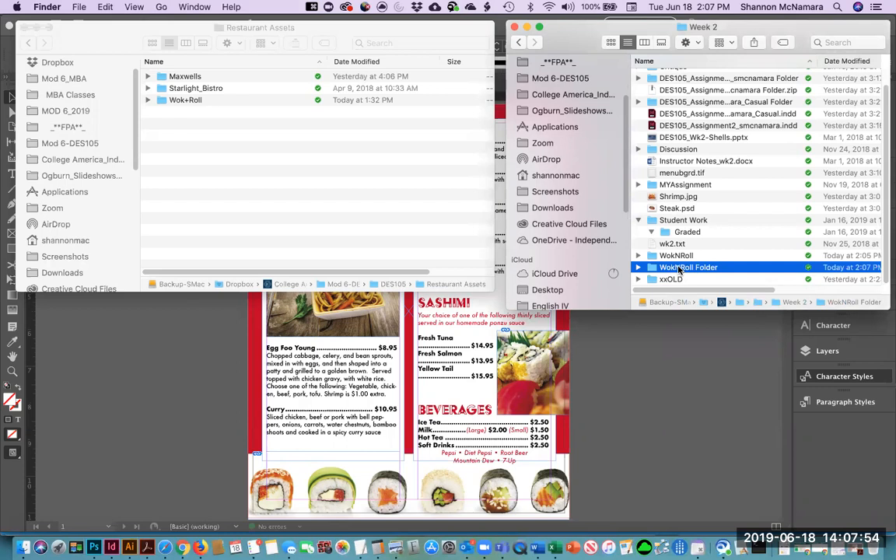
{"action": "right_click", "coordinate": [679, 268]}
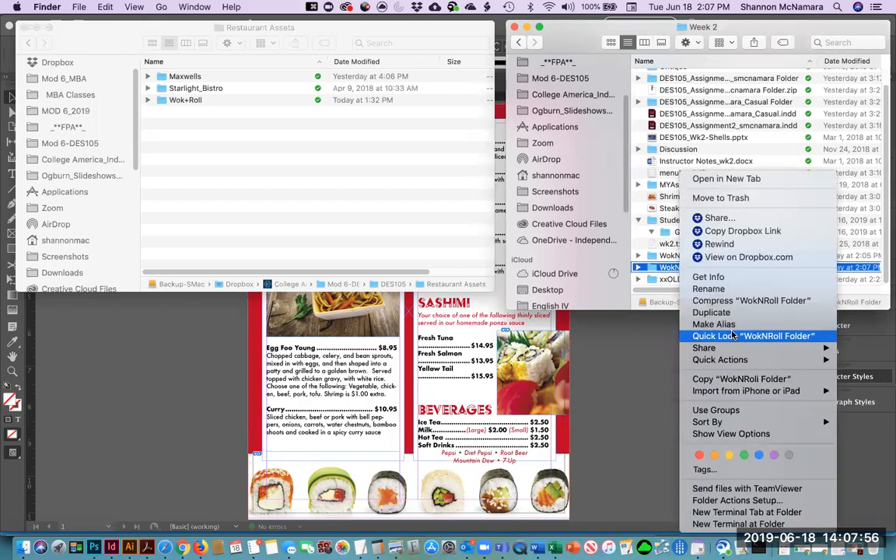
{"action": "left_click", "coordinate": [724, 302]}
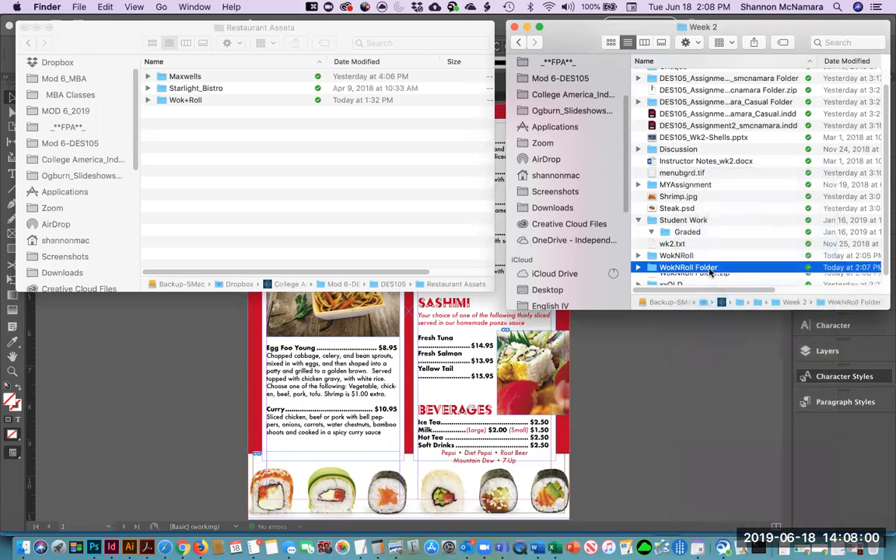
{"action": "left_click", "coordinate": [700, 279]}
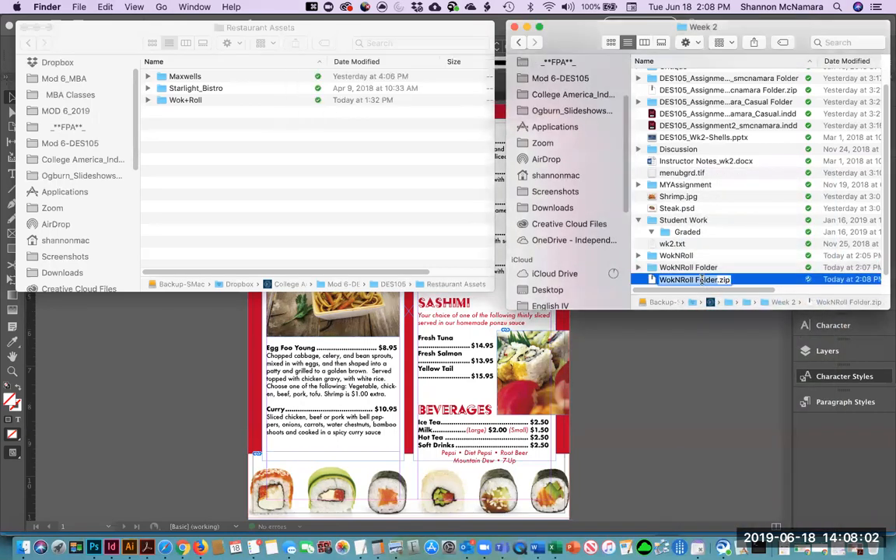
{"action": "left_click", "coordinate": [758, 269]}
{"action": "left_click", "coordinate": [727, 280]}
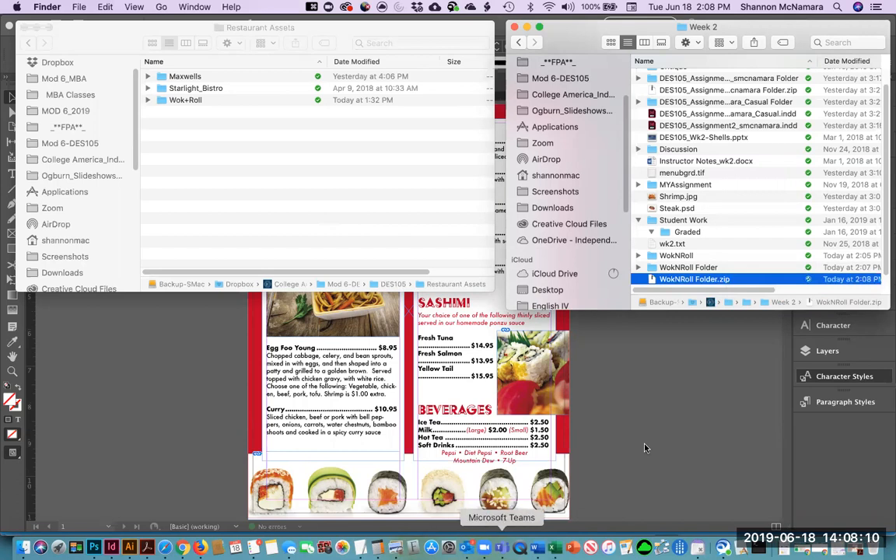
{"action": "left_click", "coordinate": [588, 389]}
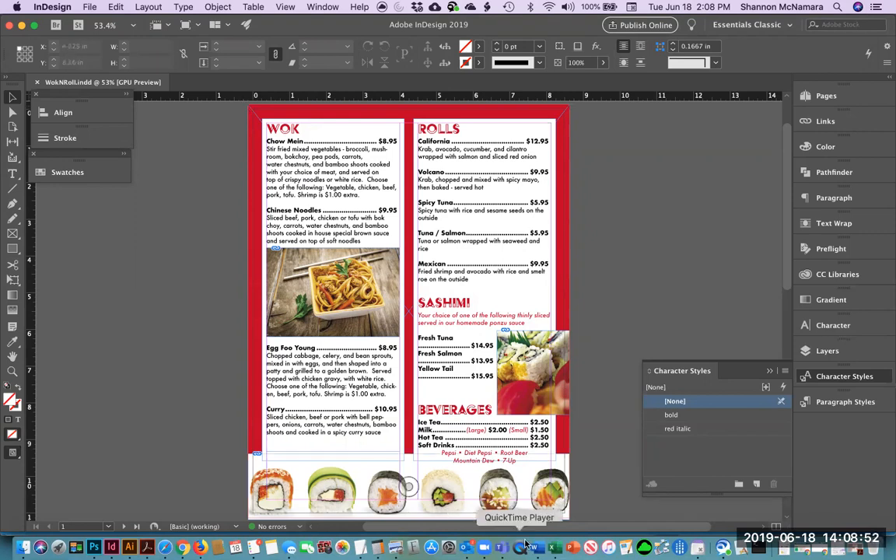
{"action": "left_click", "coordinate": [484, 547]}
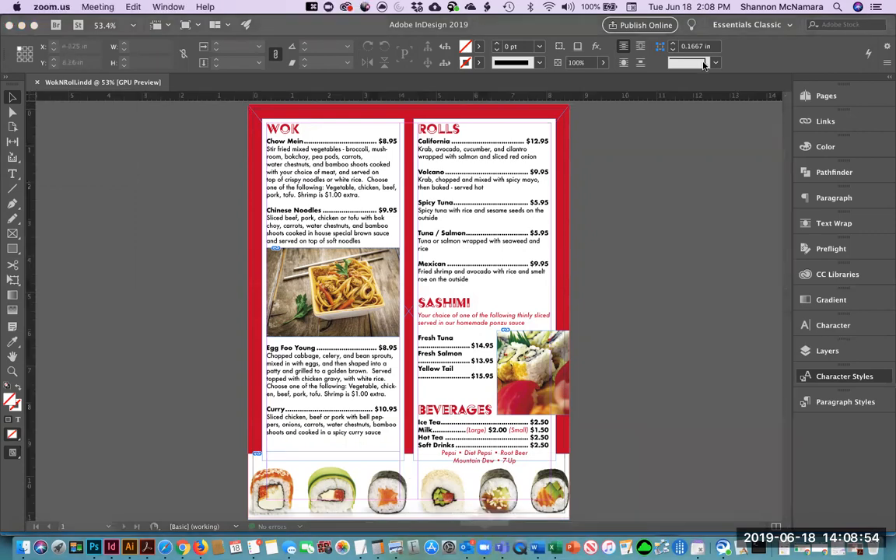